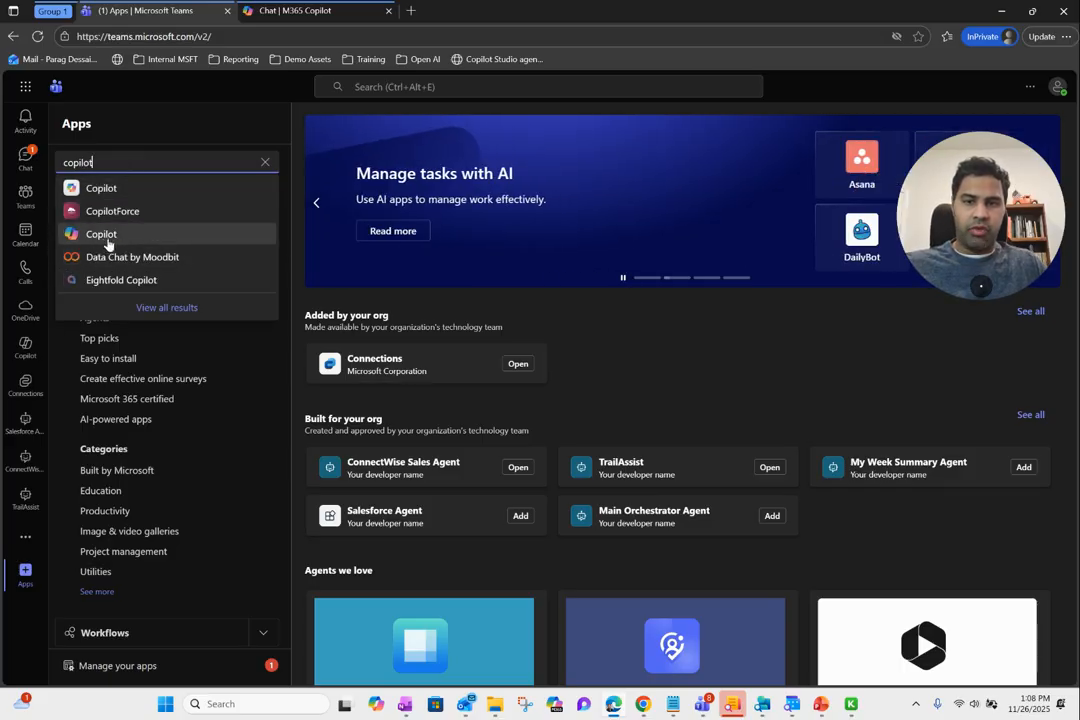
- Reload Teams in the browser and open its Copilot app
{"action": "left_click", "coordinate": [24, 354]}
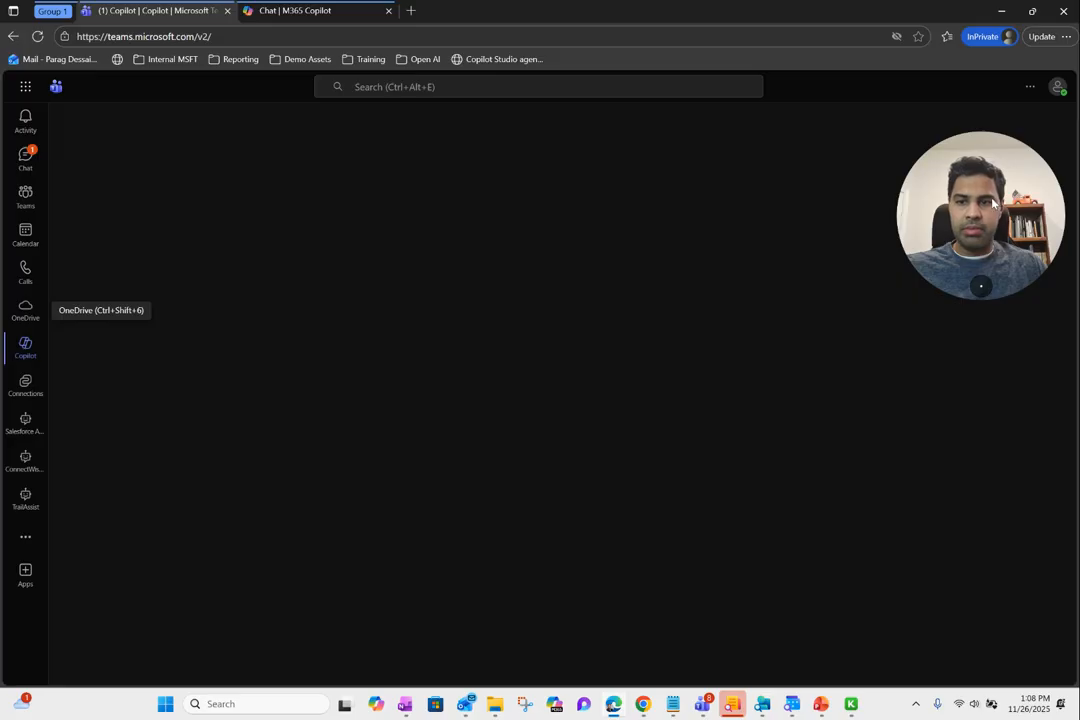
{"action": "left_click", "coordinate": [321, 13]}
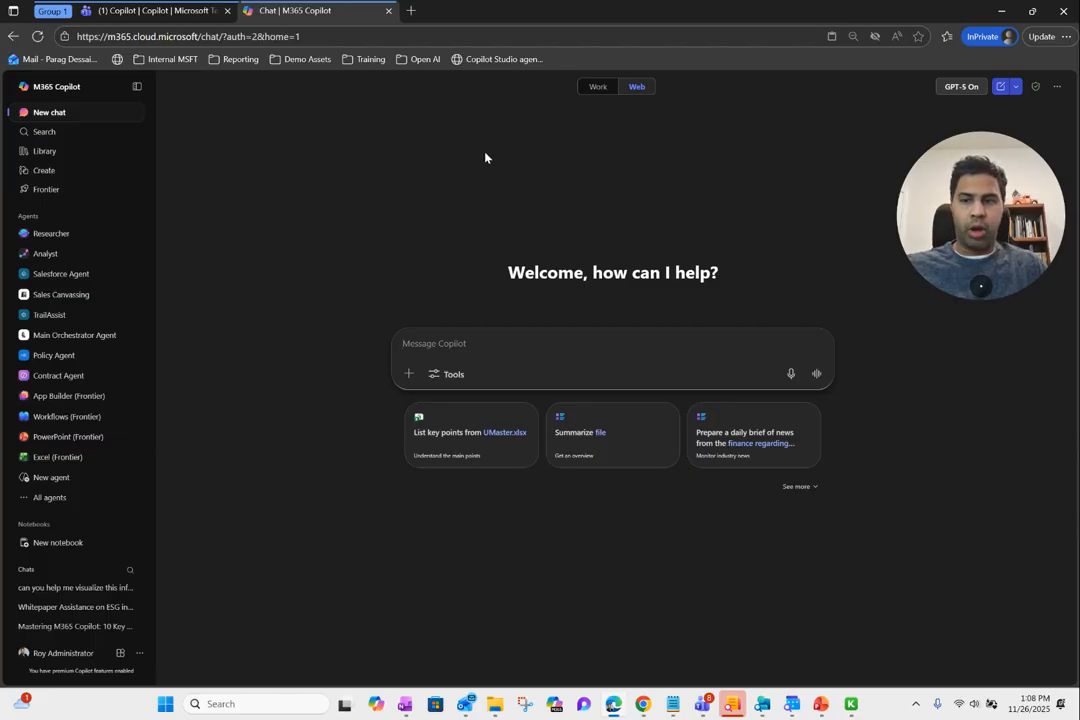
{"action": "left_click", "coordinate": [160, 11]}
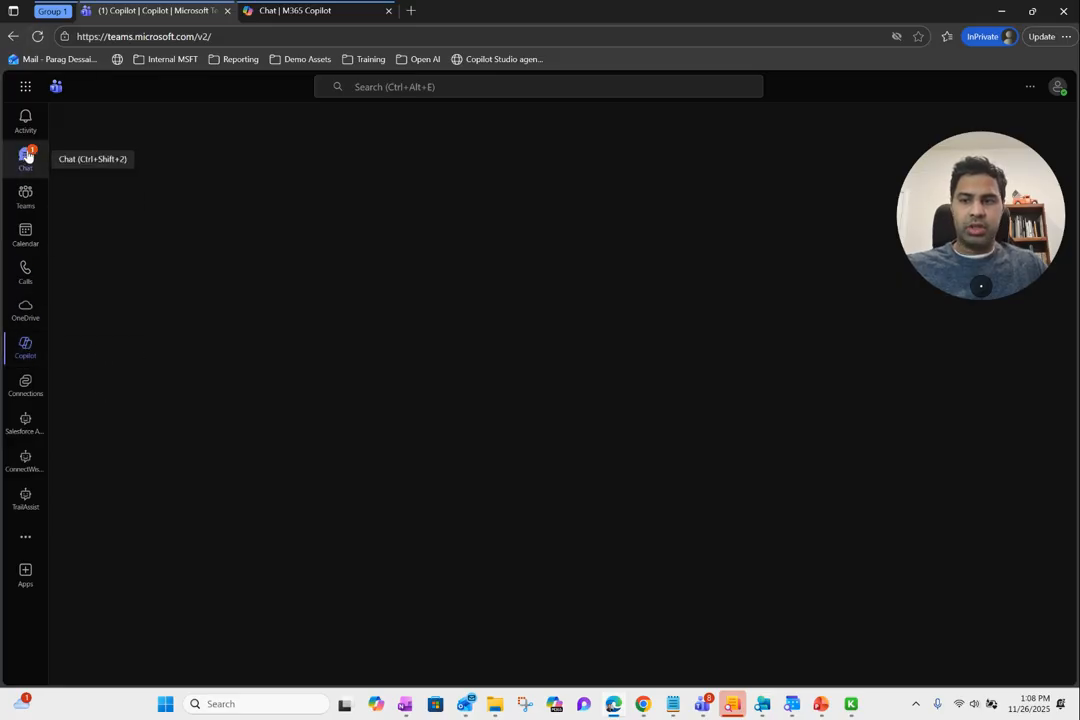
{"action": "left_click", "coordinate": [37, 36]}
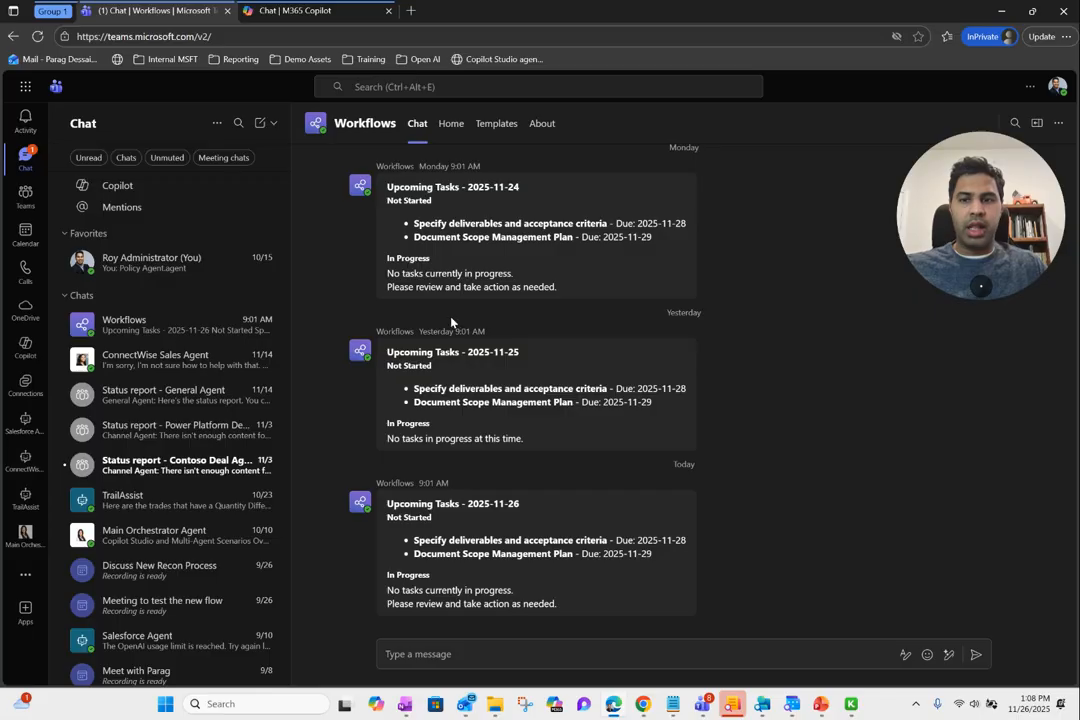
{"action": "left_click", "coordinate": [25, 347]}
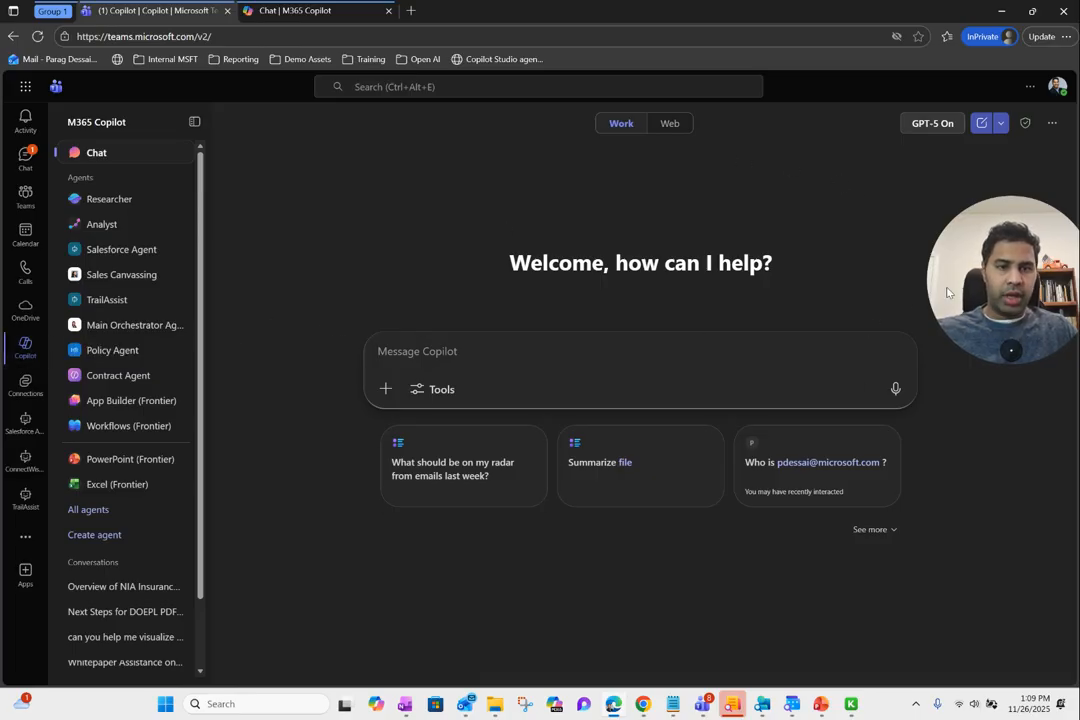
{"action": "left_click_drag", "start_coordinate": [1016, 282], "coordinate": [956, 268]}
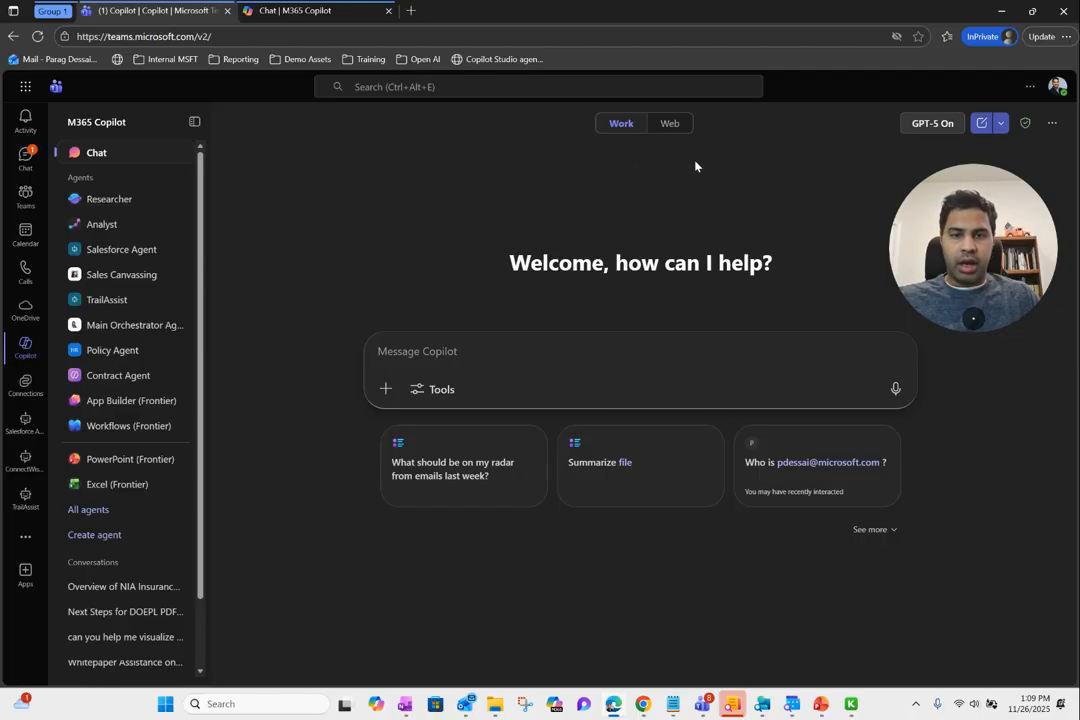
- In Work mode, view the work content that can be added to a Copilot prompt and close the list
{"action": "left_click", "coordinate": [626, 130]}
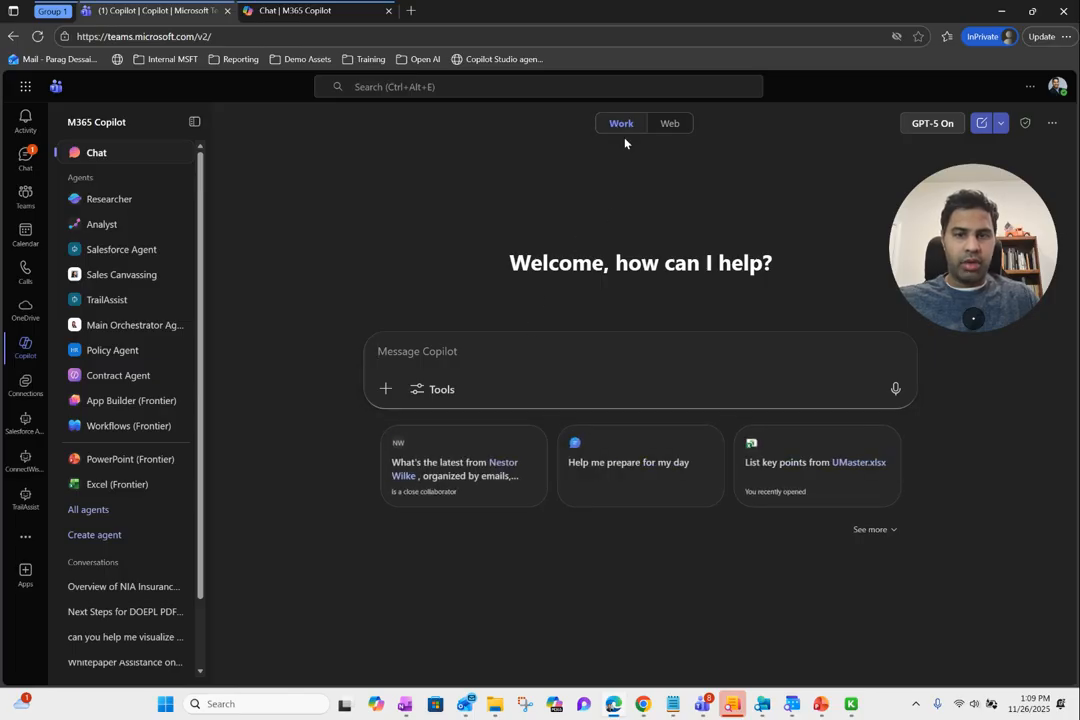
{"action": "left_click", "coordinate": [386, 390]}
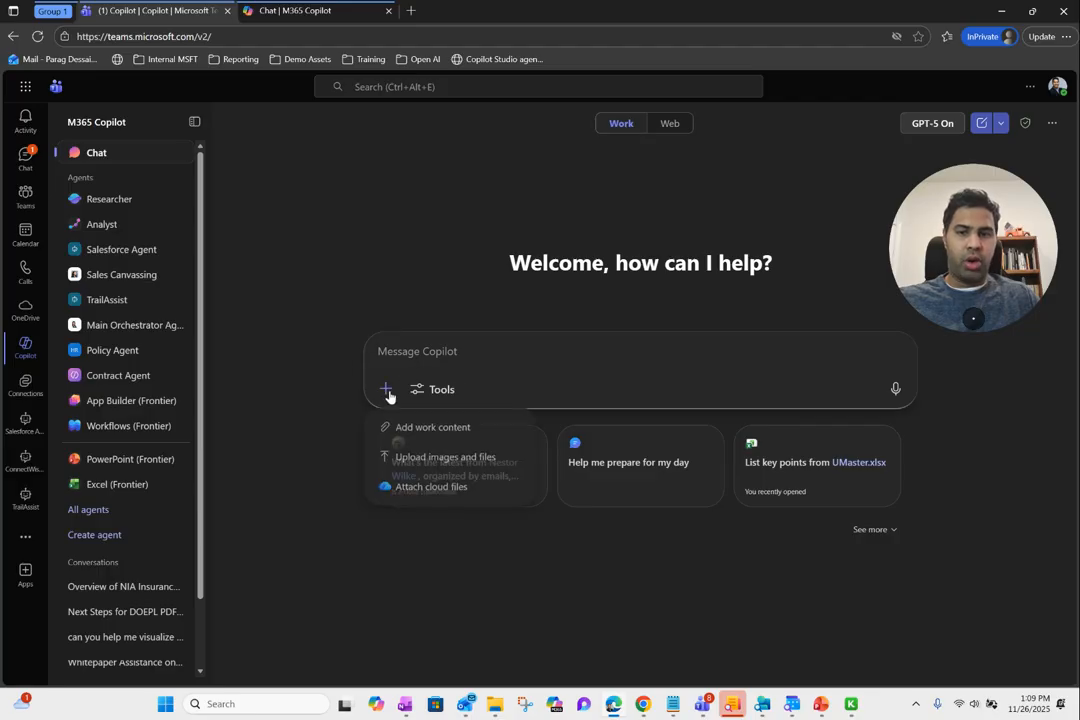
{"action": "left_click", "coordinate": [422, 429]}
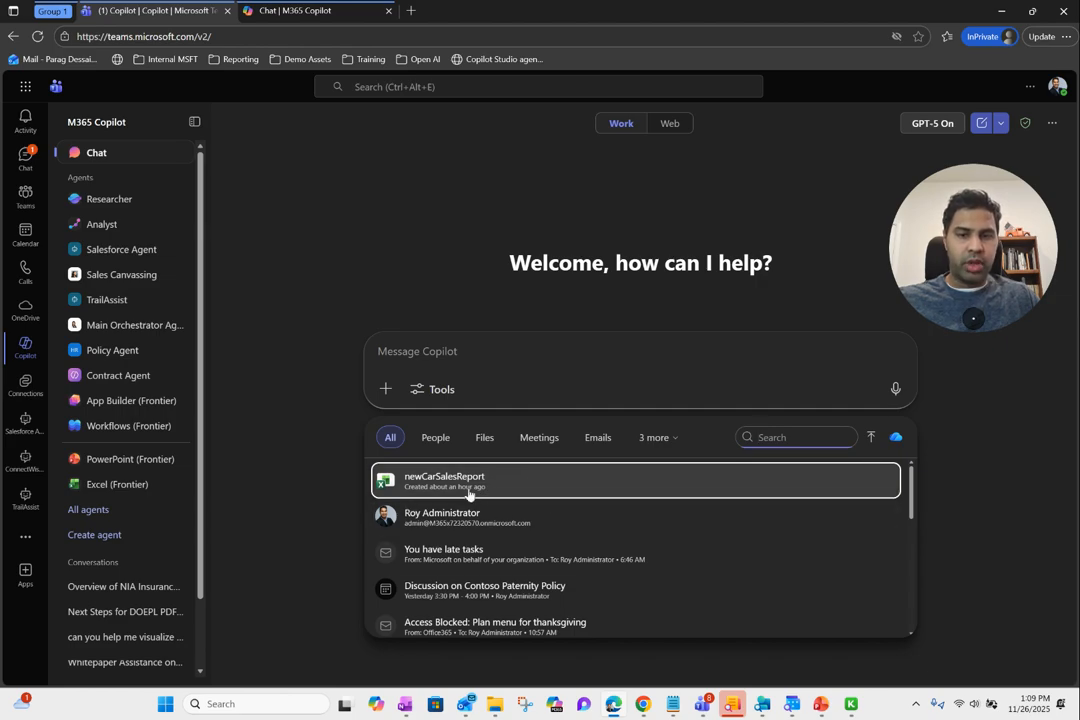
{"action": "double_click", "coordinate": [643, 150]}
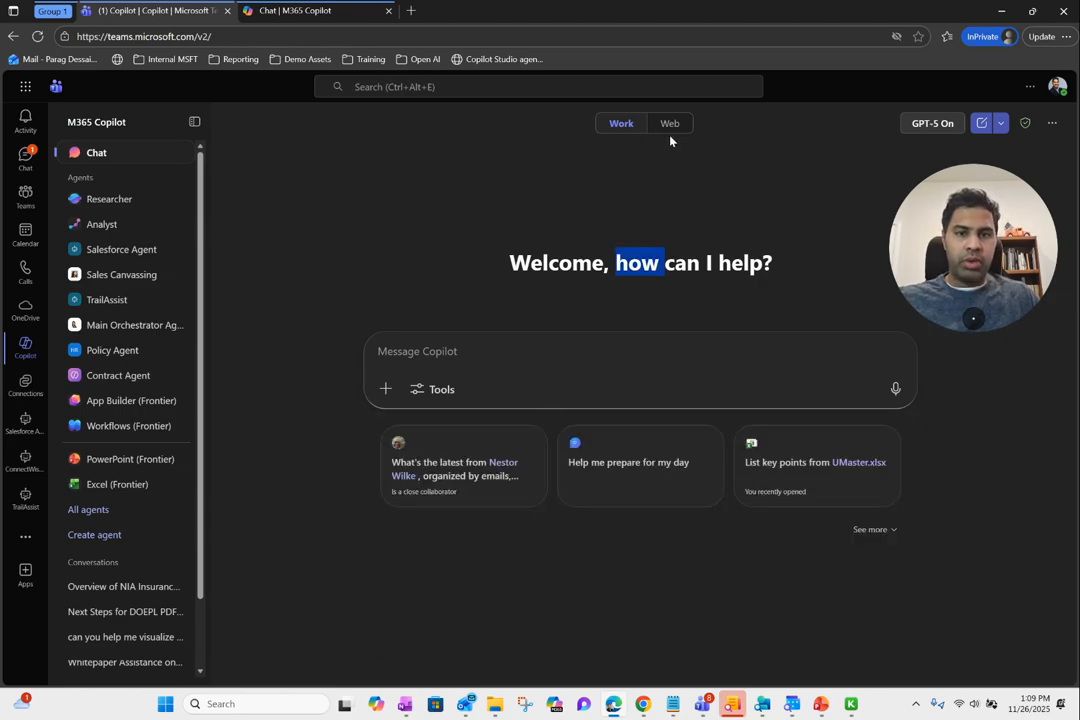
- Switch the Copilot chat to Web mode and toggle GPT-5 off and back on
{"action": "left_click", "coordinate": [669, 132]}
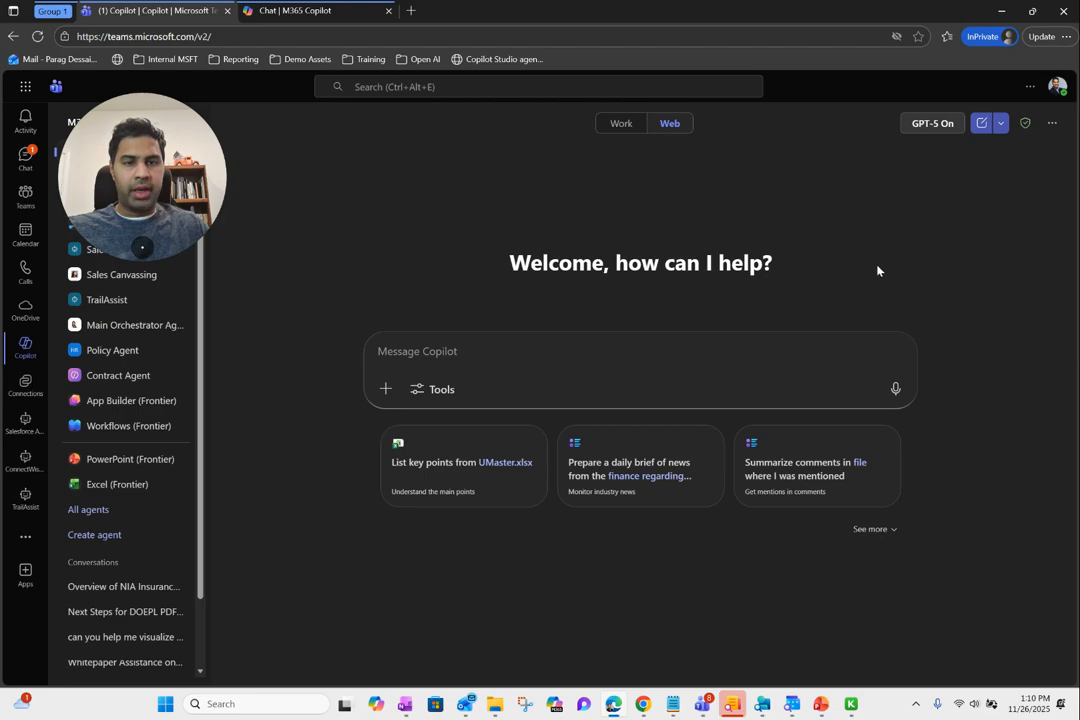
{"action": "left_click", "coordinate": [930, 124]}
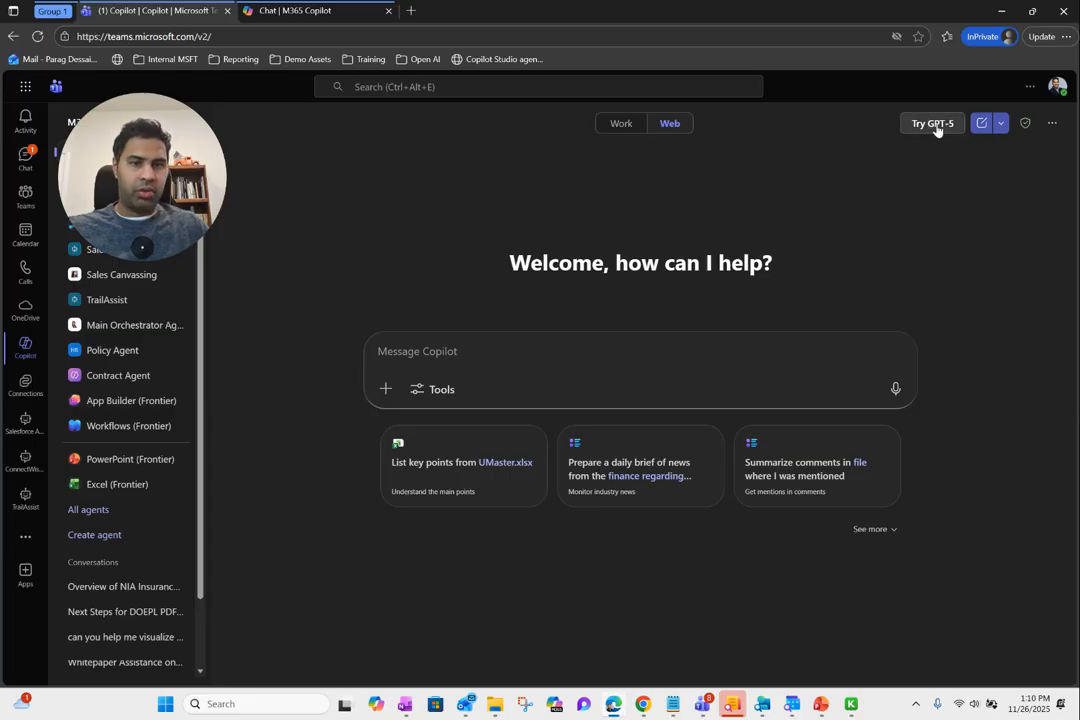
{"action": "left_click", "coordinate": [932, 126]}
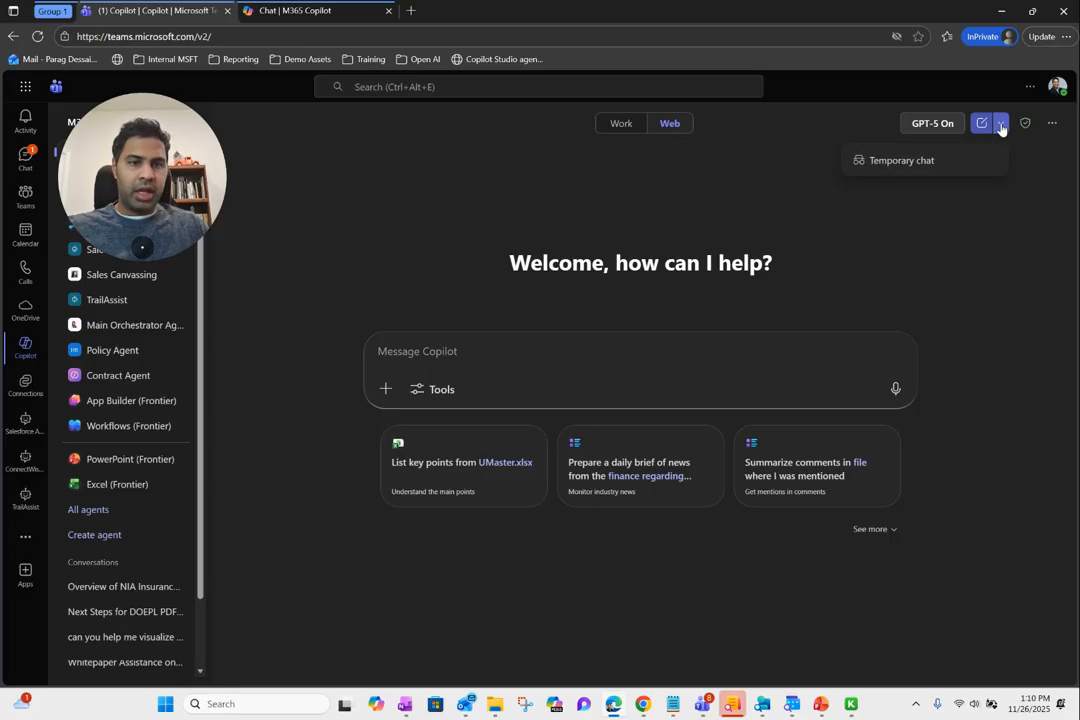
- Start a temporary chat and read its notice about memories, history and retention
{"action": "left_click", "coordinate": [897, 162]}
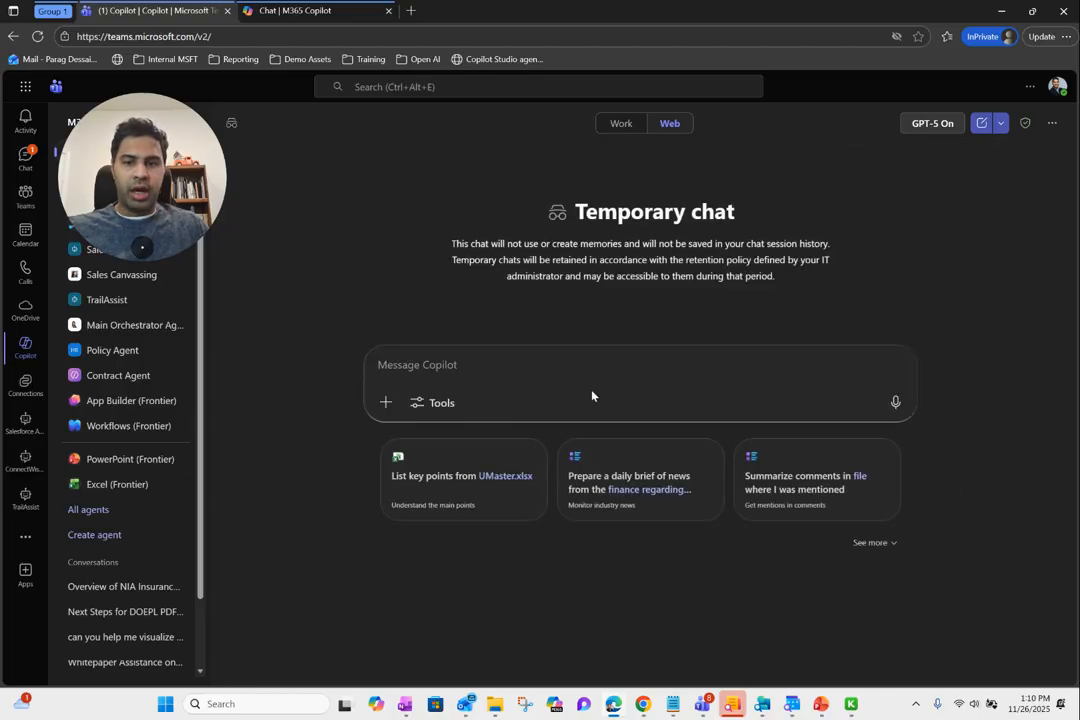
{"action": "left_click", "coordinate": [525, 367]}
{"action": "double_click", "coordinate": [534, 276]}
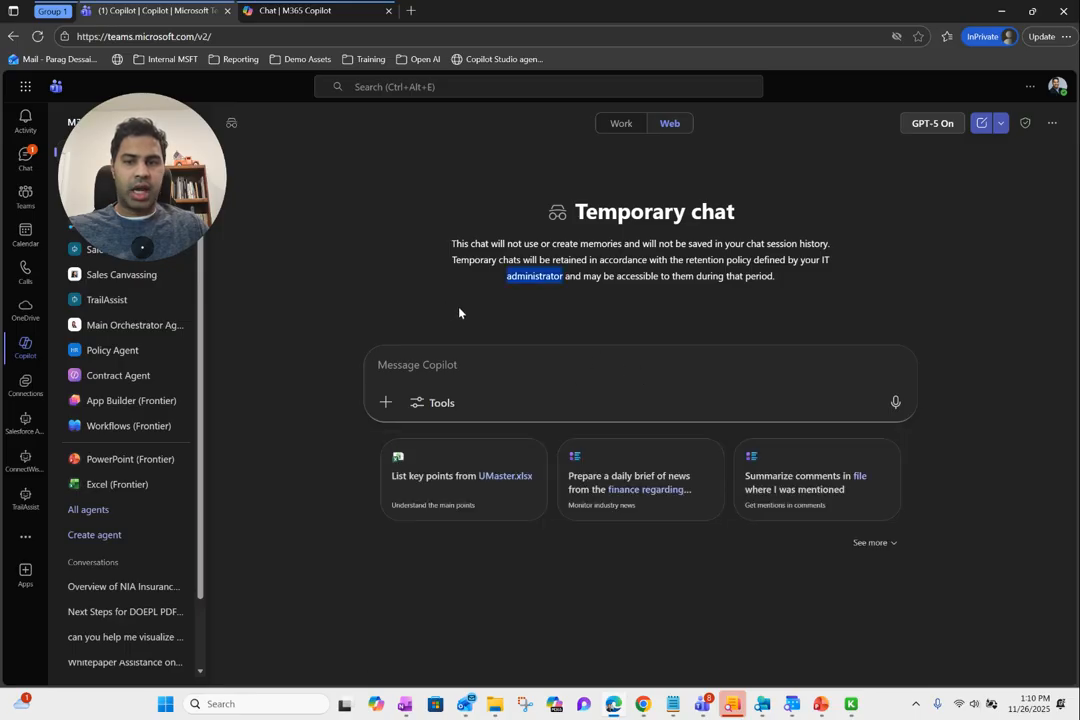
{"action": "left_click_drag", "start_coordinate": [158, 206], "coordinate": [1003, 280]}
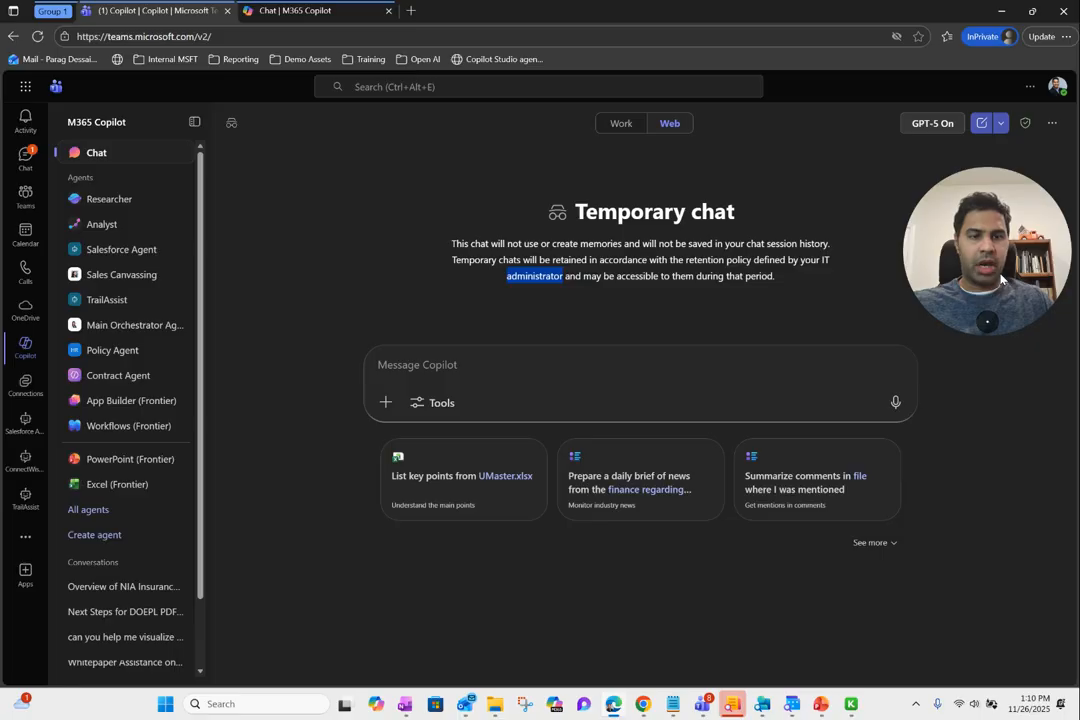
- Leave the temporary chat by starting a new regular chat
{"action": "left_click", "coordinate": [1001, 124]}
{"action": "left_click", "coordinate": [1001, 124]}
{"action": "left_click", "coordinate": [466, 321]}
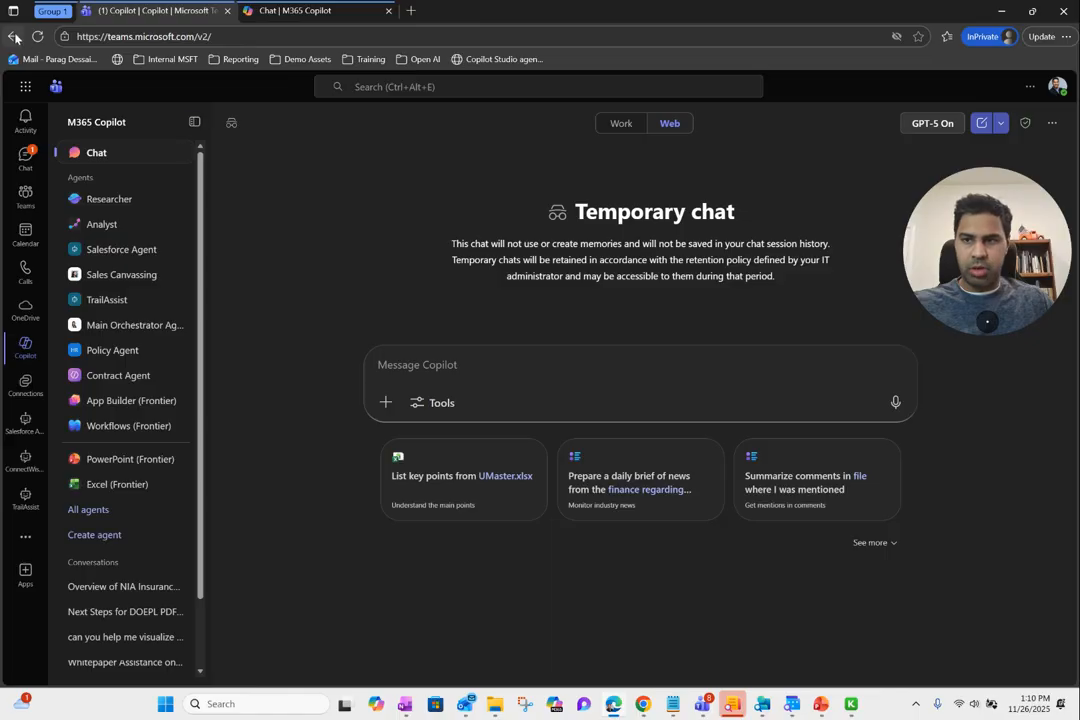
{"action": "left_click", "coordinate": [982, 124]}
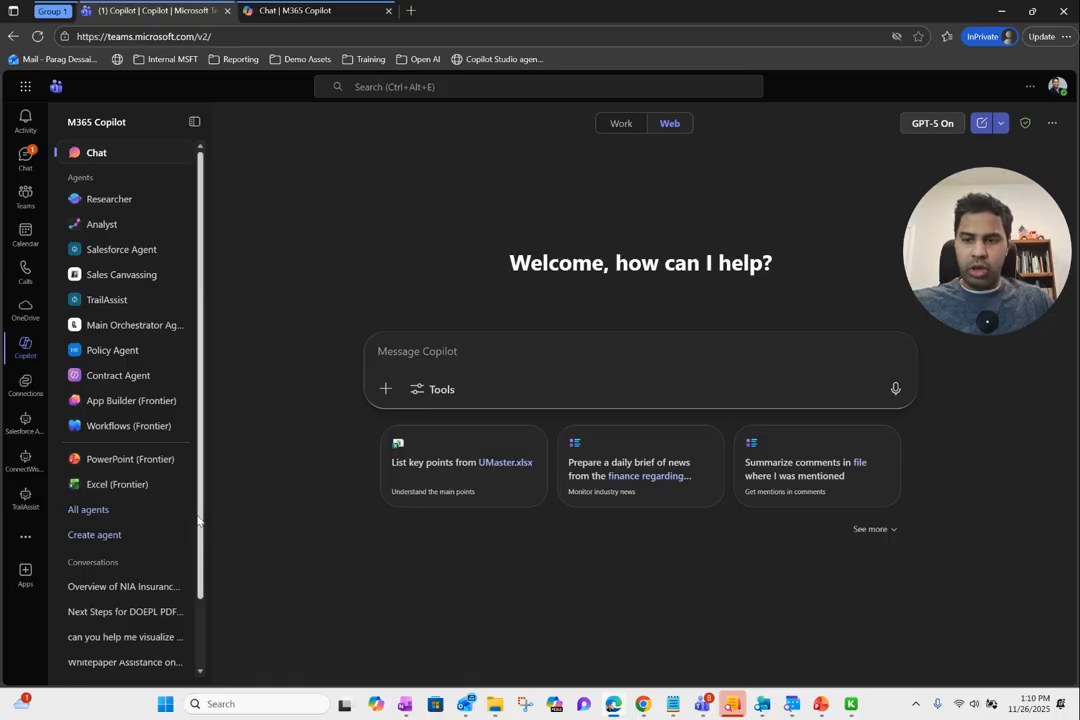
- Look through the recent conversations and check the options offered for starting a new chat
{"action": "scroll", "coordinate": [175, 490], "scroll_direction": "down", "scroll_amount": 2}
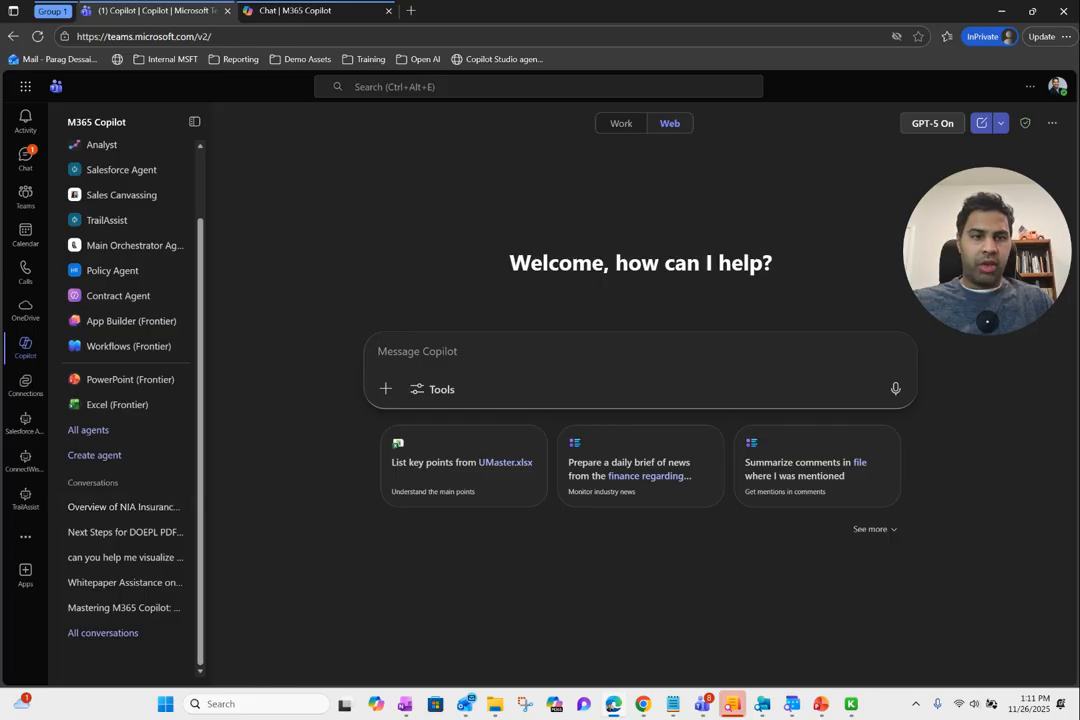
{"action": "left_click", "coordinate": [1000, 124]}
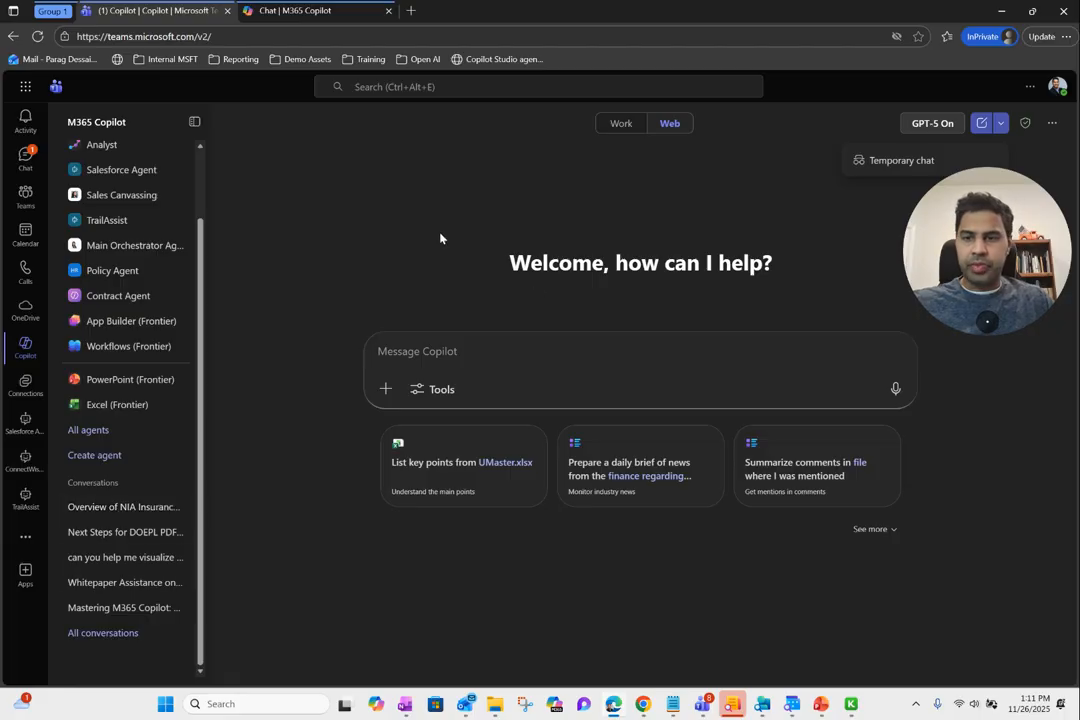
{"action": "left_click", "coordinate": [607, 182]}
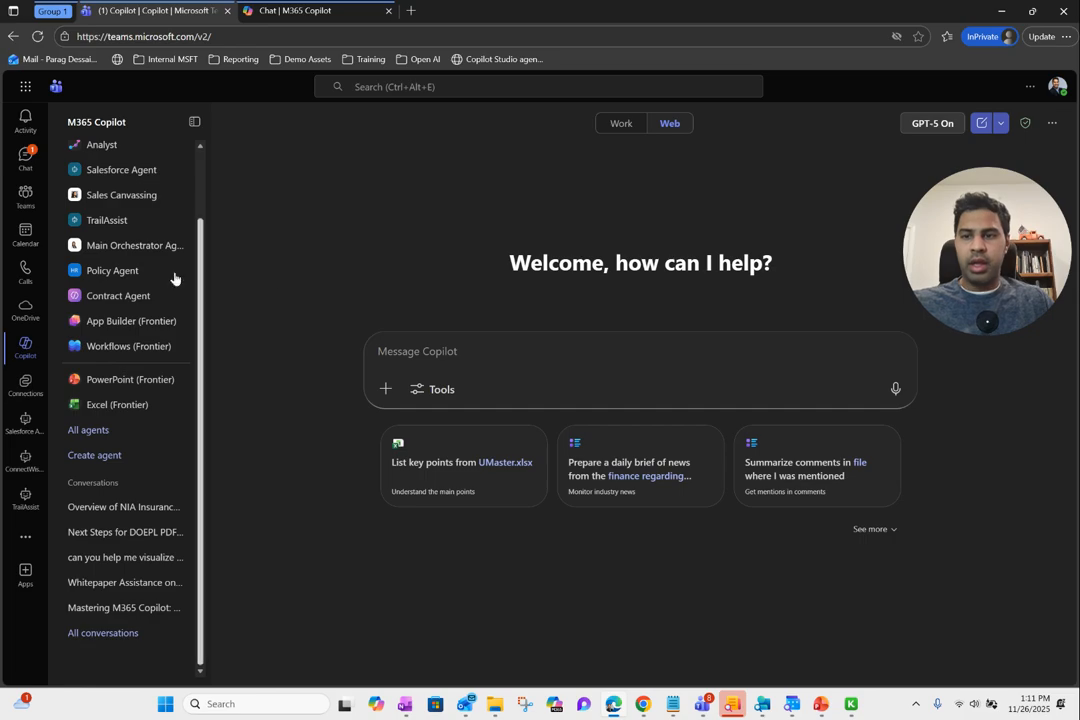
- Review the Personalization page of the chat settings, covering custom instructions, saved memories and chat history, and close the settings
{"action": "left_click", "coordinate": [1052, 123]}
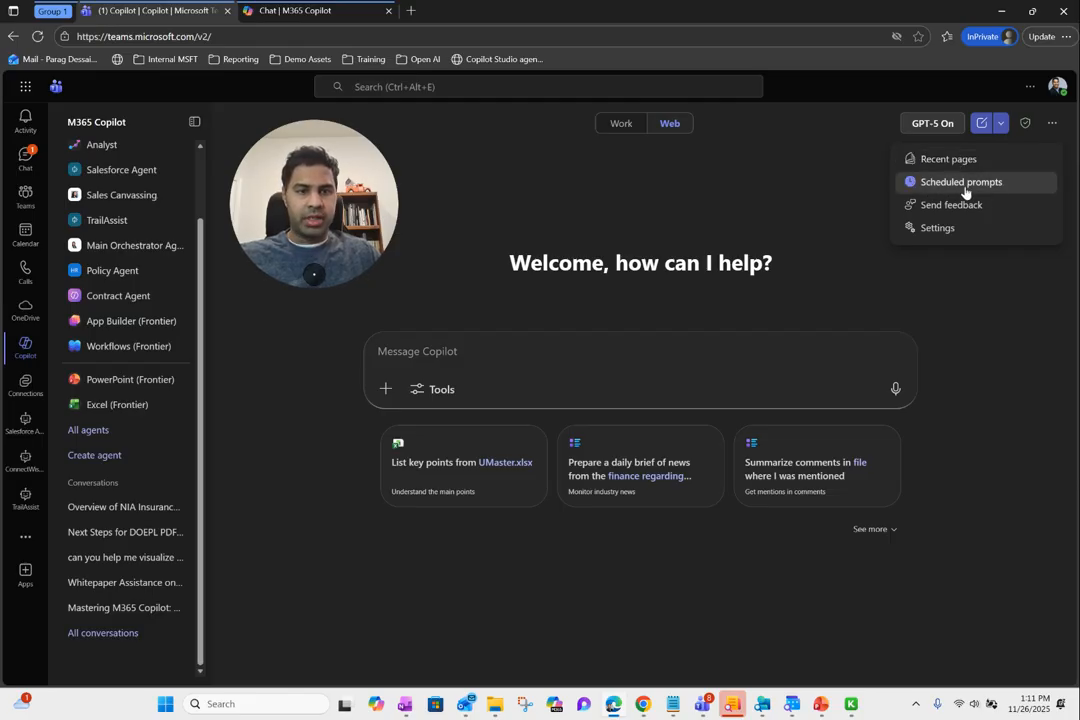
{"action": "left_click", "coordinate": [937, 229]}
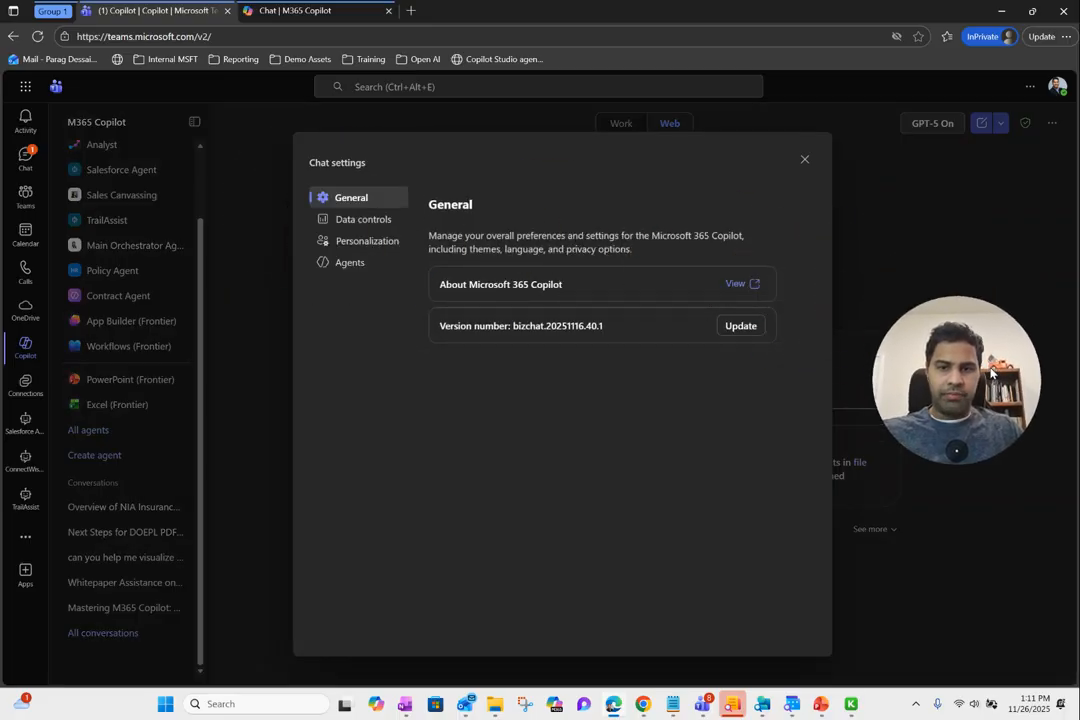
{"action": "left_click", "coordinate": [374, 245]}
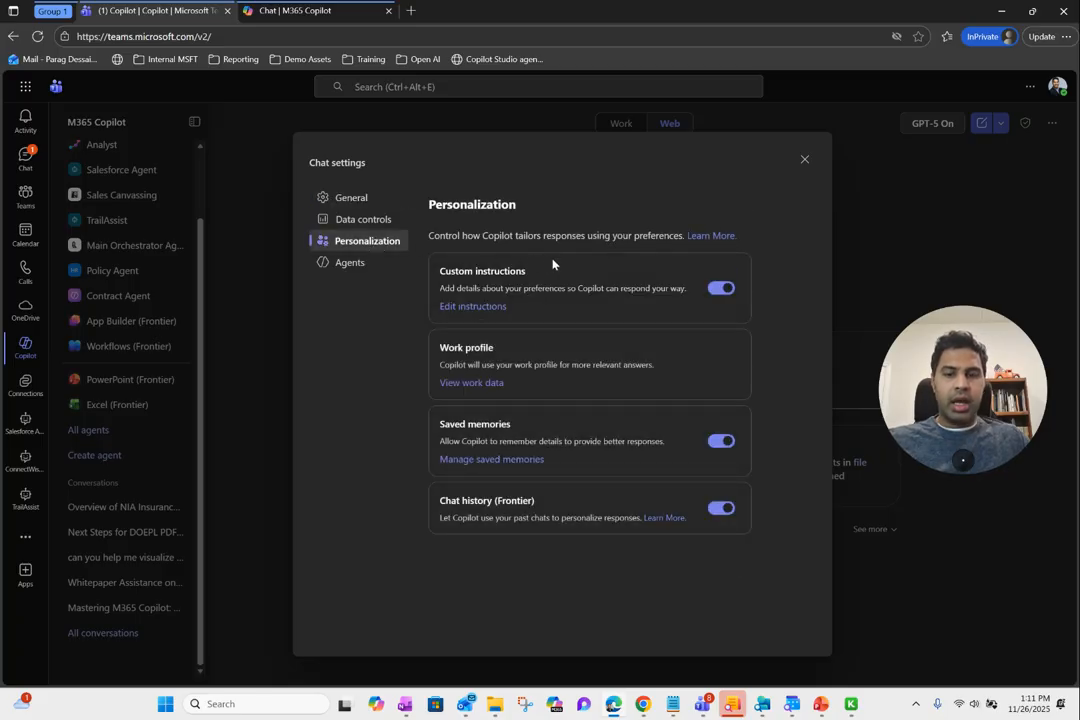
{"action": "left_click_drag", "start_coordinate": [511, 436], "coordinate": [464, 428]}
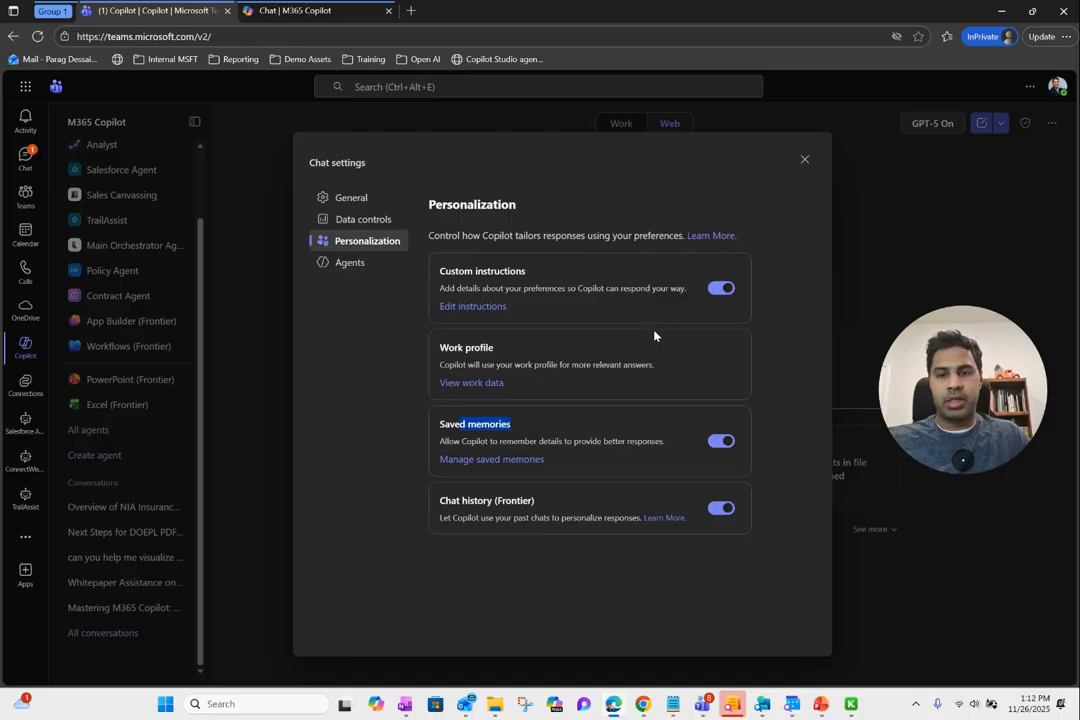
{"action": "left_click", "coordinate": [565, 432]}
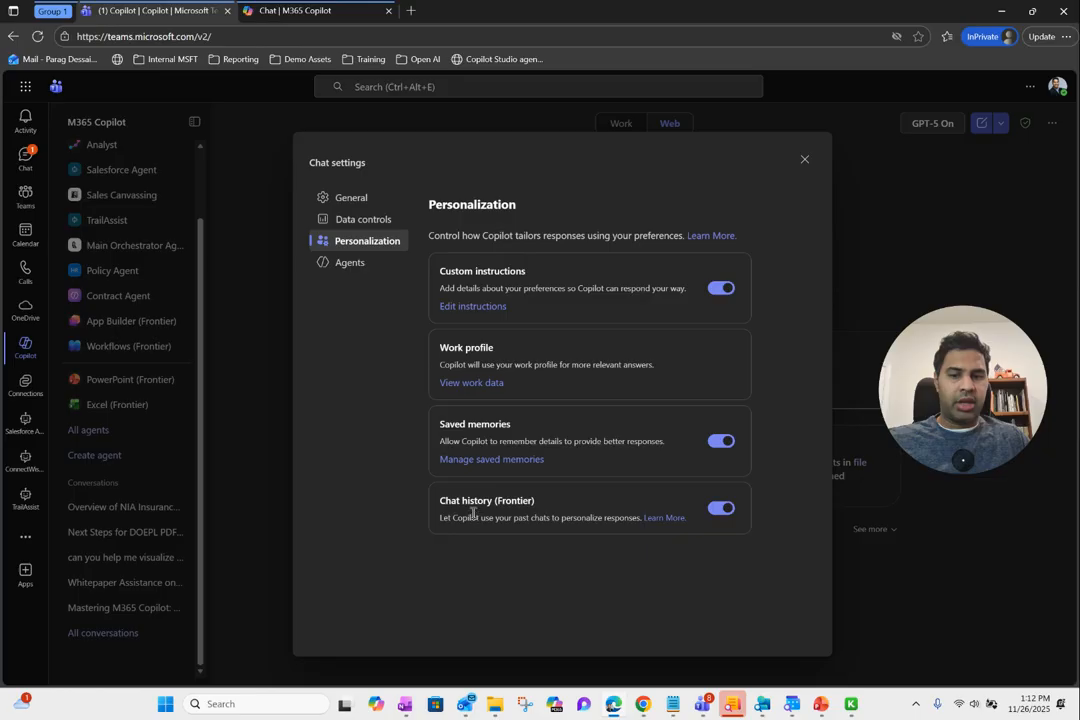
{"action": "left_click_drag", "start_coordinate": [455, 505], "coordinate": [538, 505]}
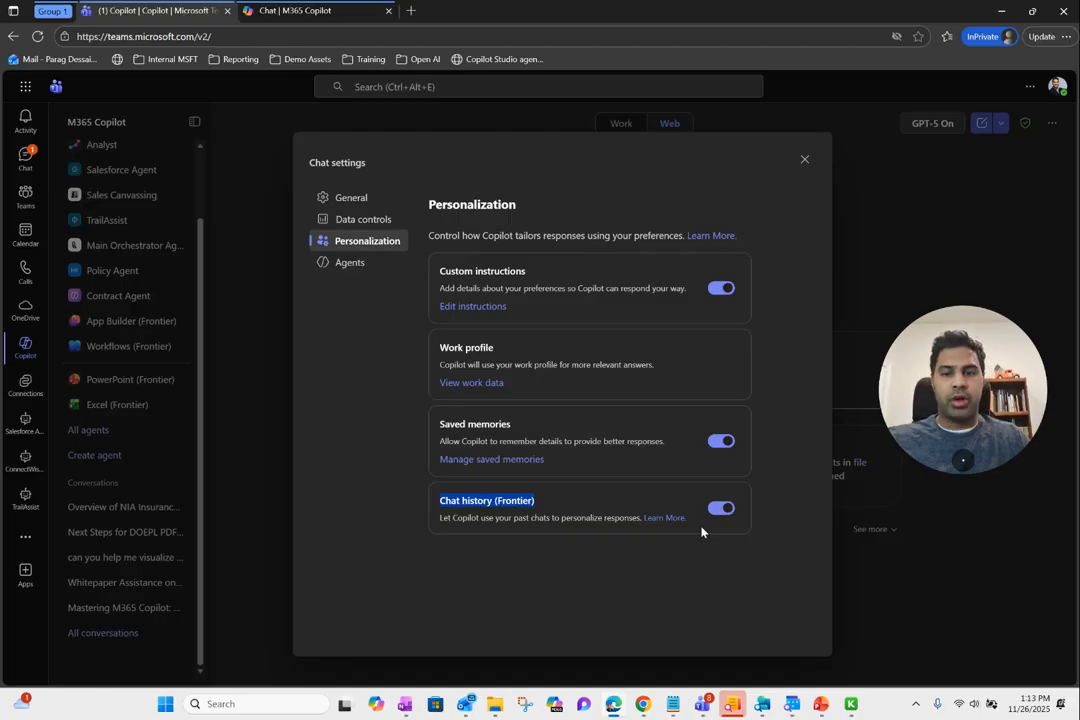
{"action": "left_click", "coordinate": [804, 159]}
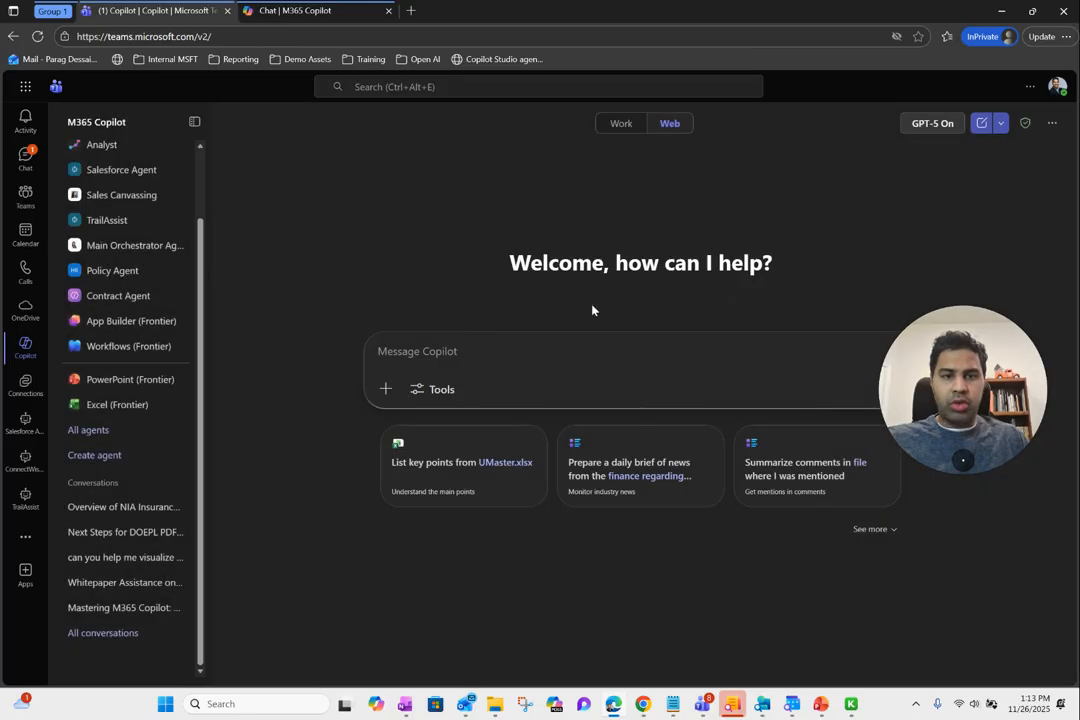
{"action": "left_click", "coordinate": [1052, 123]}
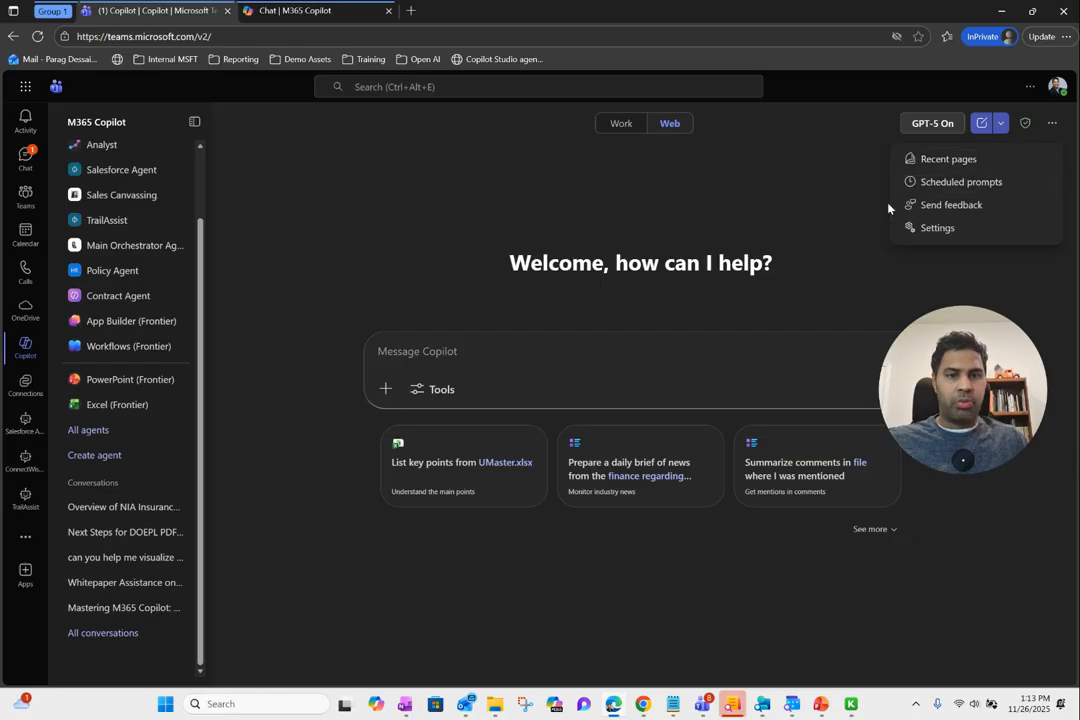
{"action": "left_click", "coordinate": [766, 286]}
{"action": "left_click_drag", "start_coordinate": [965, 398], "coordinate": [982, 275]}
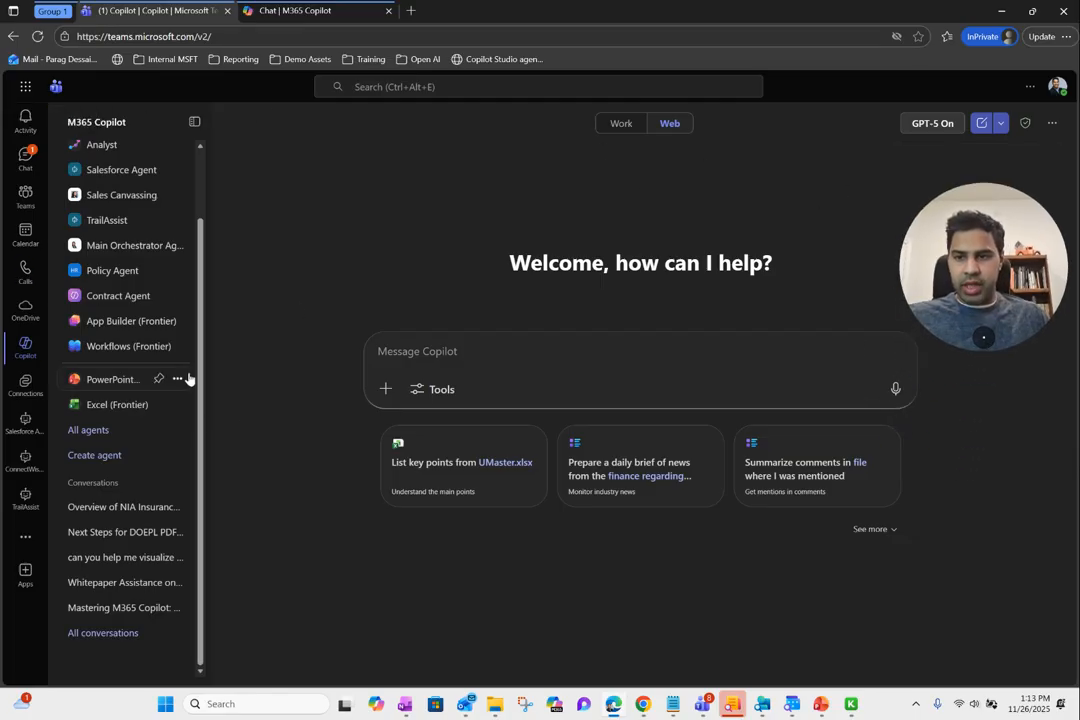
- Collapse the Agents list and view all past conversations
{"action": "scroll", "coordinate": [190, 175], "scroll_direction": "up", "scroll_amount": 2}
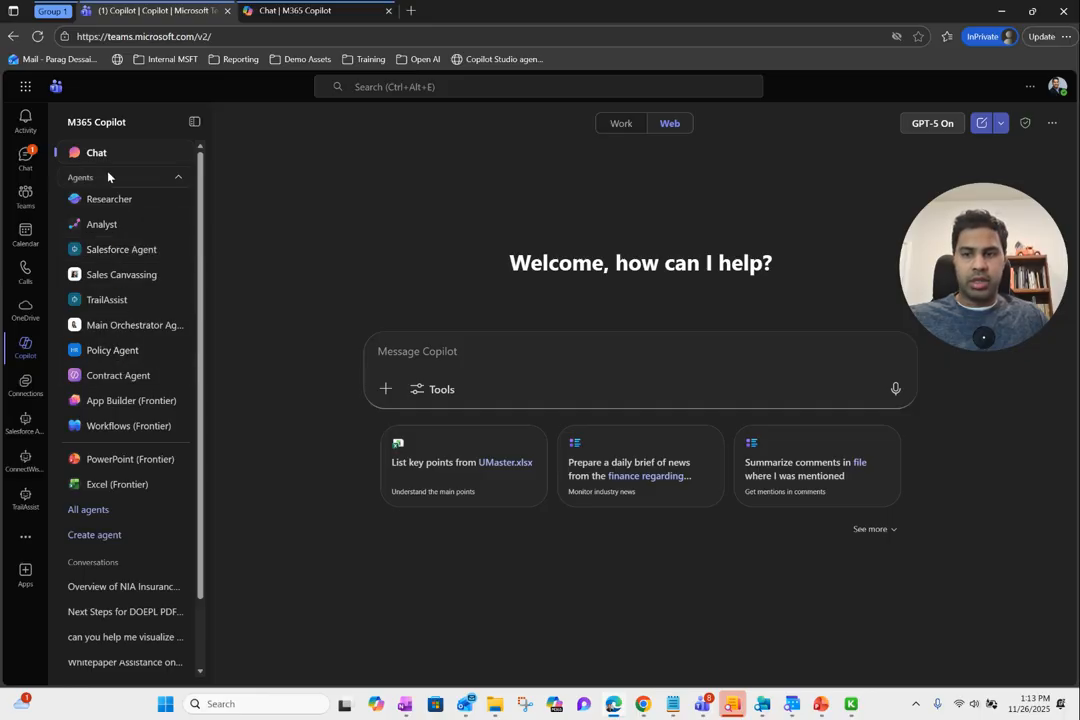
{"action": "left_click", "coordinate": [174, 181]}
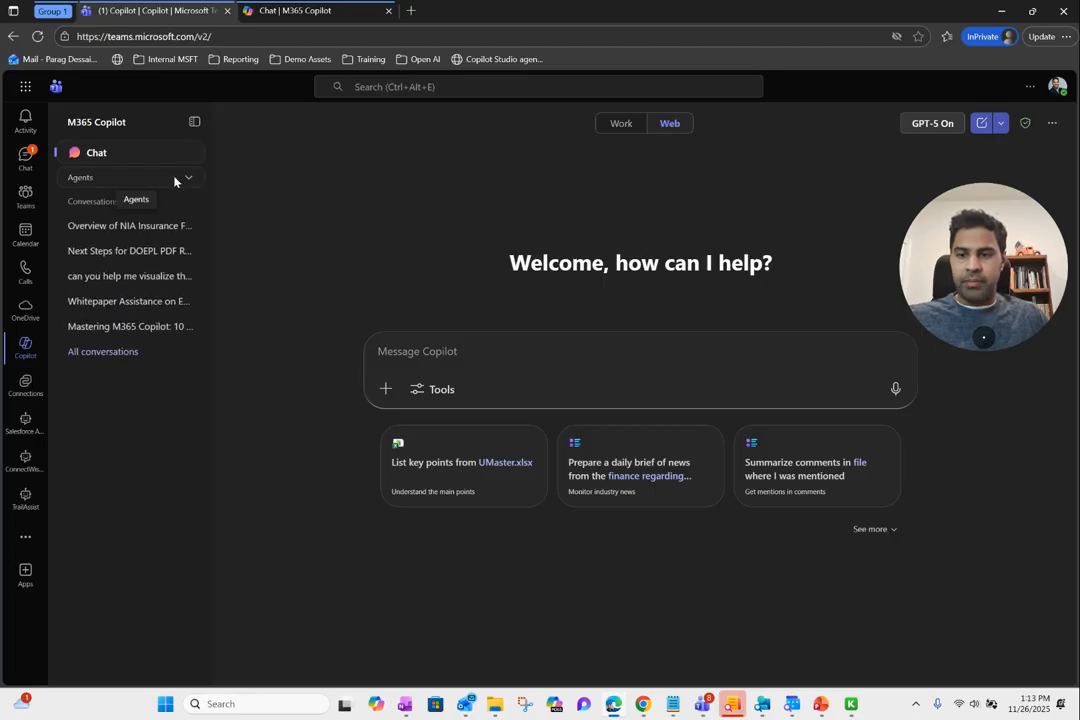
{"action": "double_click", "coordinate": [115, 353]}
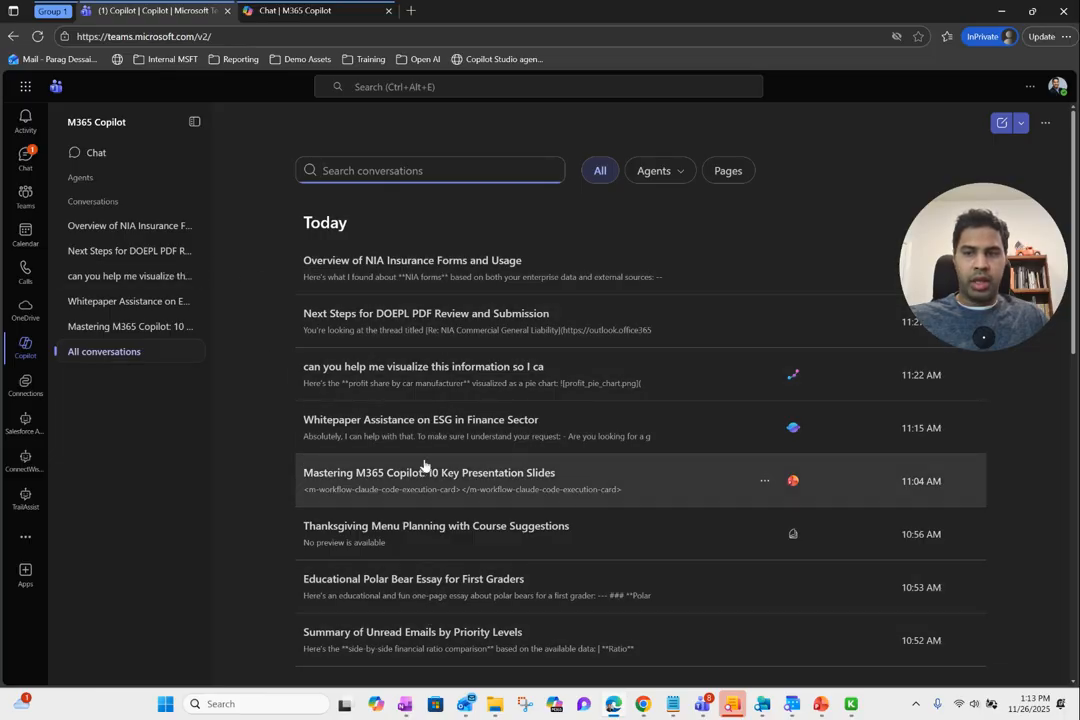
- Return to the Copilot chat page and look over the prompt suggestions offered for the message field
{"action": "left_click", "coordinate": [118, 160]}
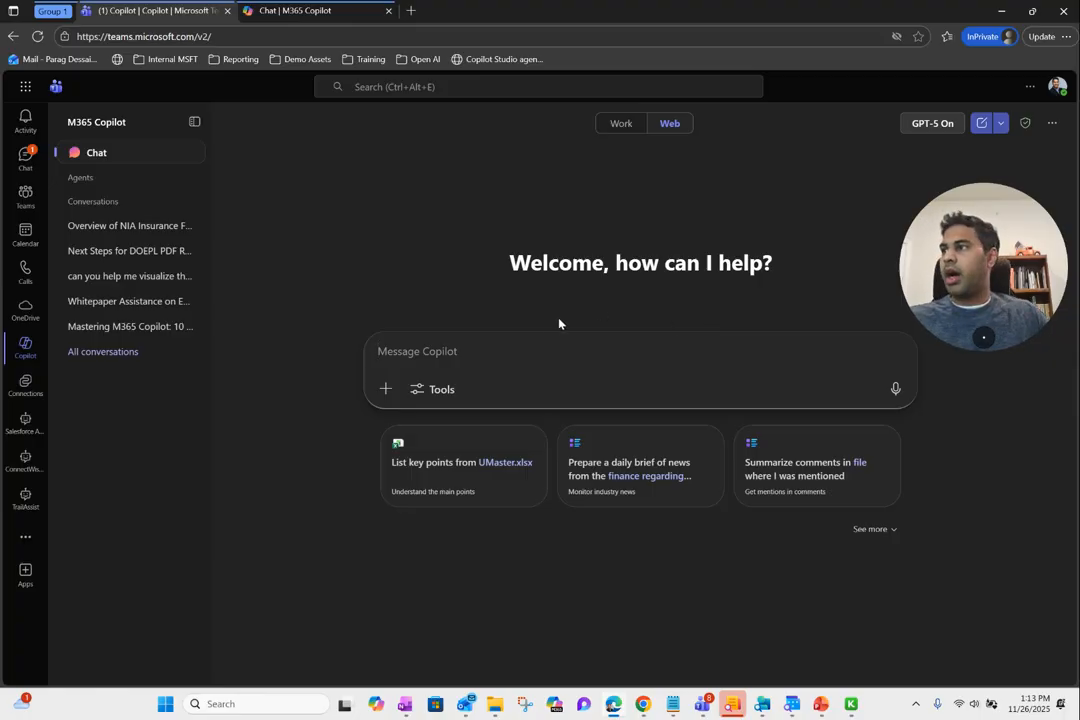
{"action": "left_click", "coordinate": [473, 351]}
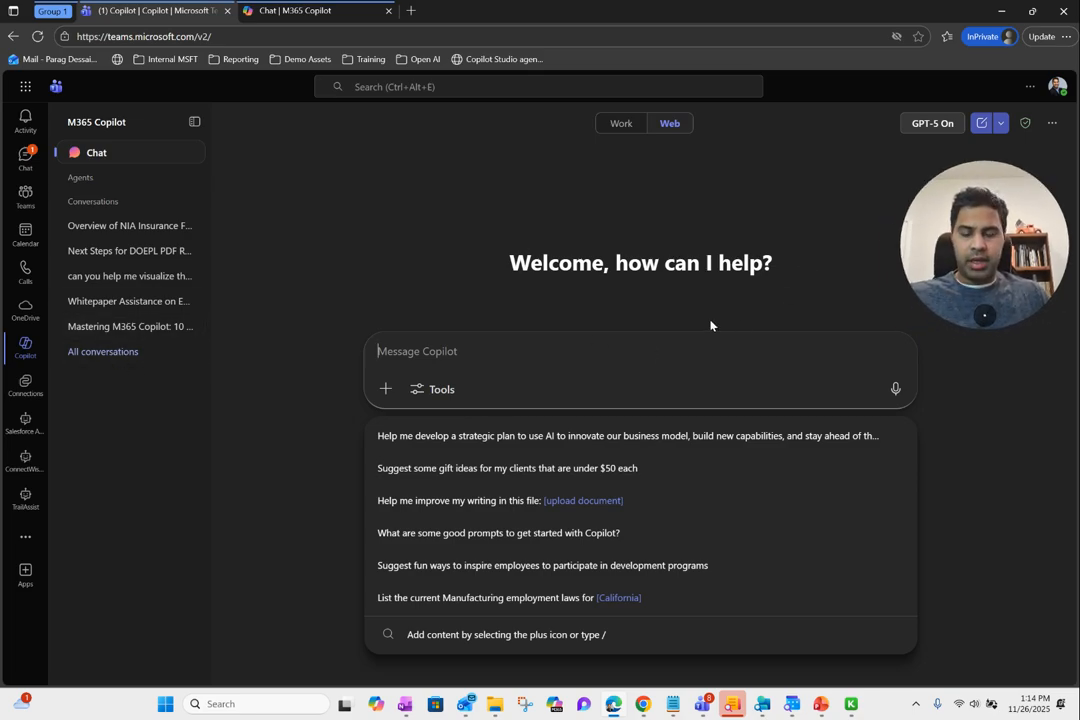
{"action": "left_click", "coordinate": [605, 315]}
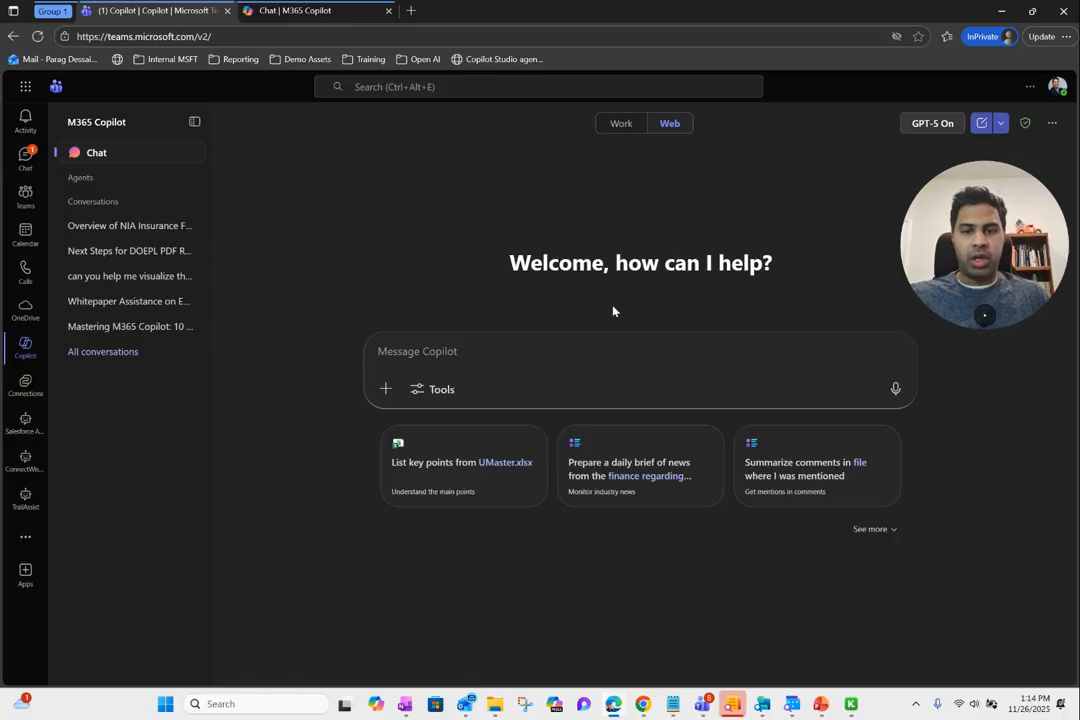
{"action": "left_click", "coordinate": [720, 351]}
{"action": "left_click", "coordinate": [475, 278]}
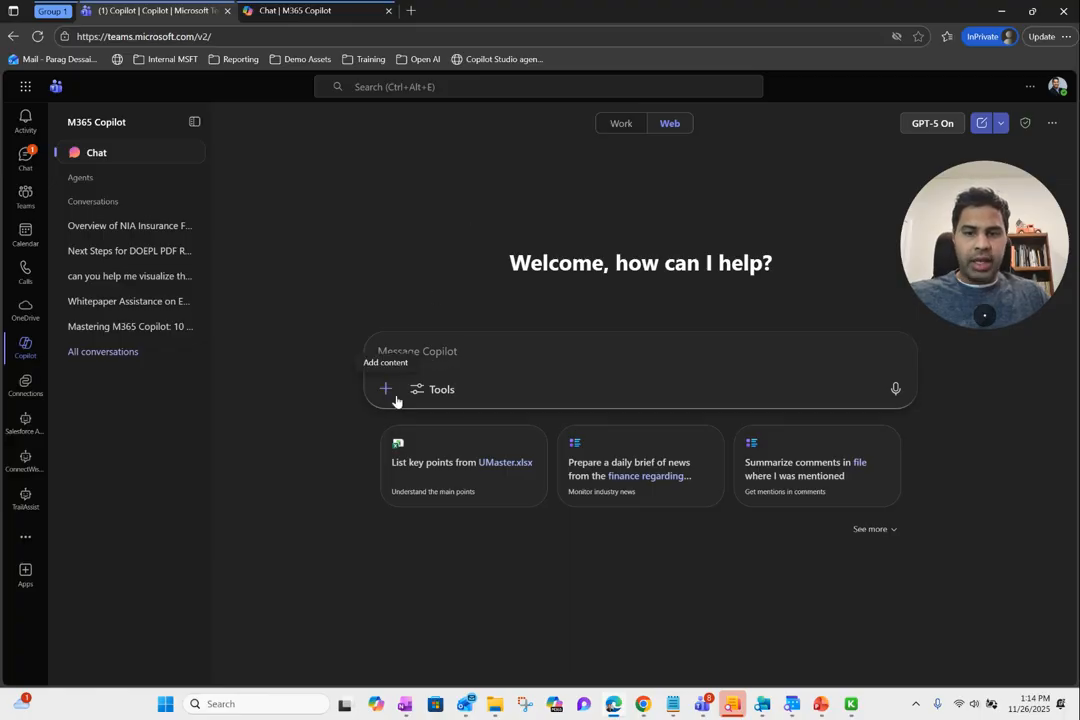
{"action": "left_click", "coordinate": [436, 349]}
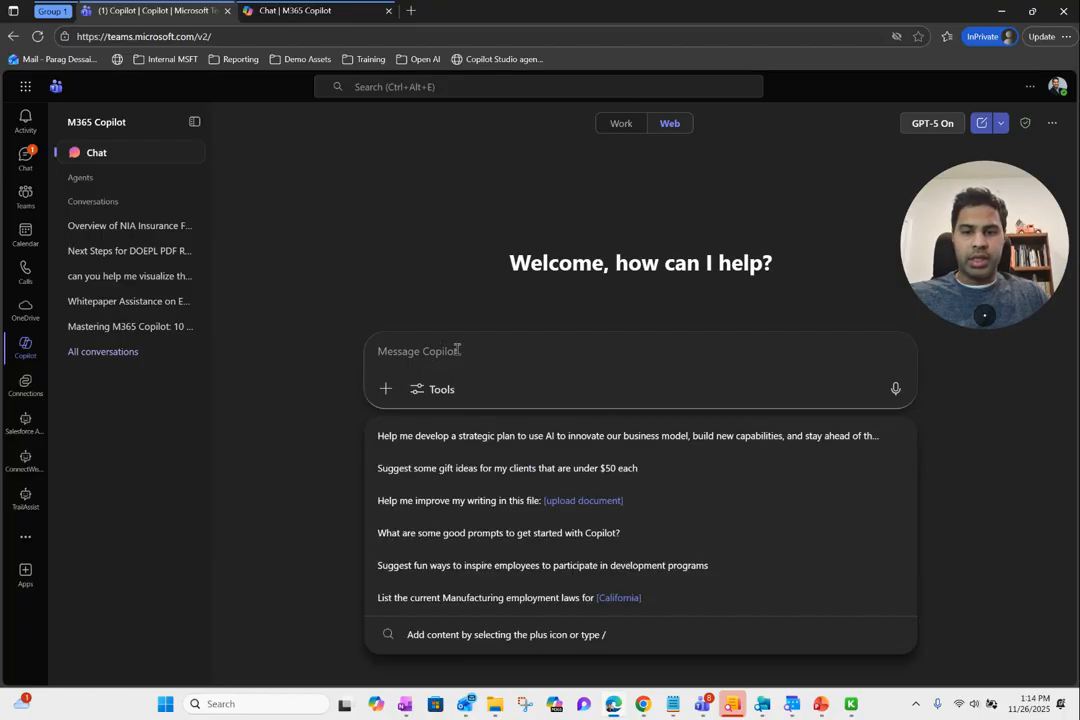
- Examine the options for adding content to a message while in Web mode
{"action": "left_click", "coordinate": [387, 393]}
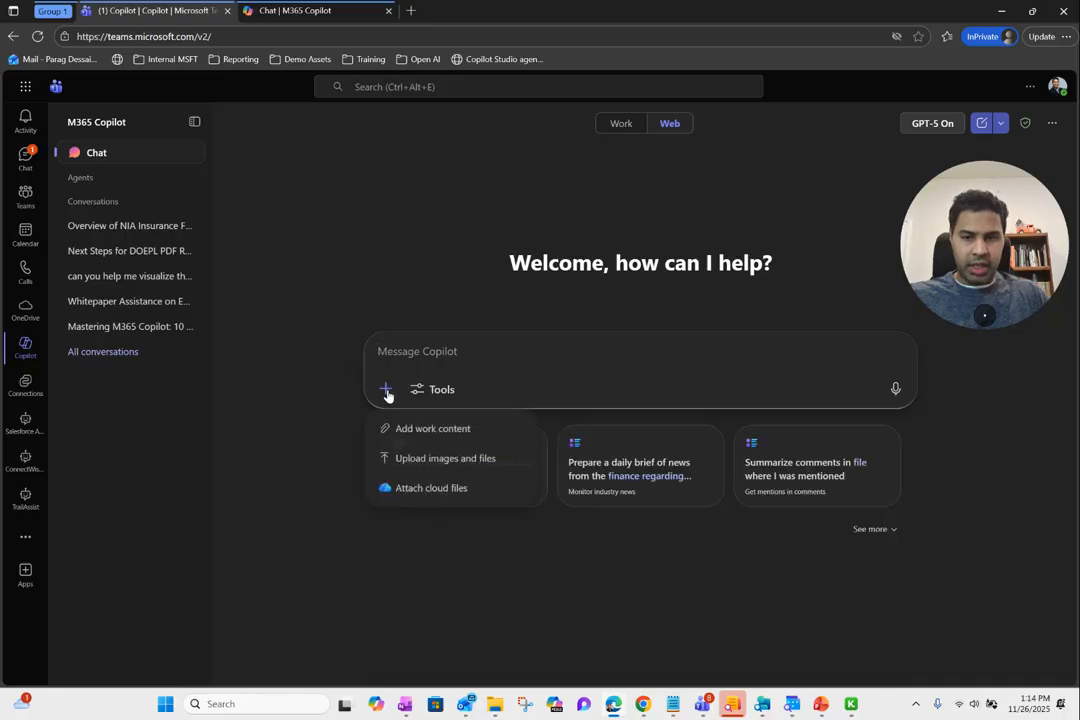
{"action": "left_click", "coordinate": [447, 439]}
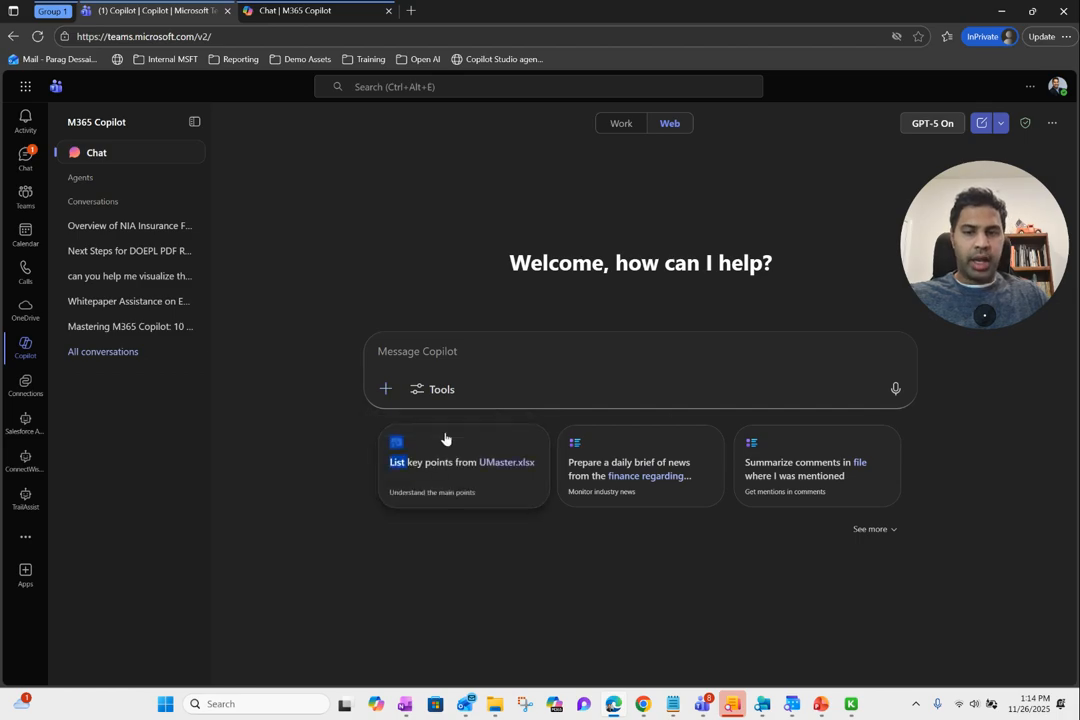
{"action": "left_click", "coordinate": [386, 391]}
{"action": "left_click", "coordinate": [517, 307]}
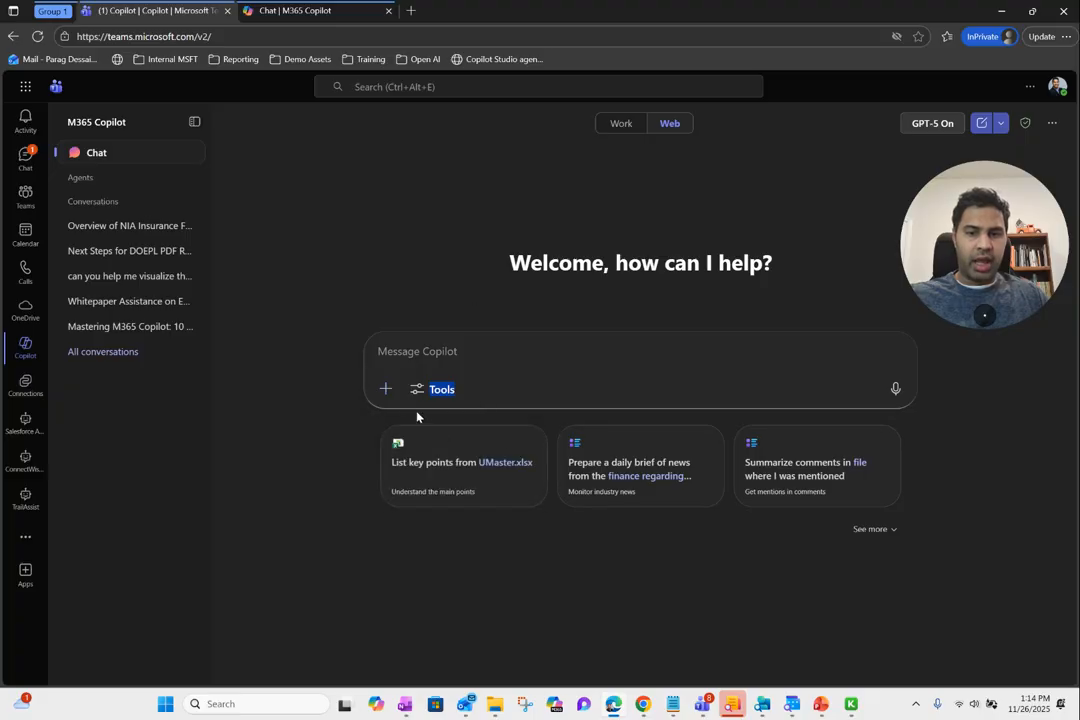
{"action": "left_click", "coordinate": [385, 390]}
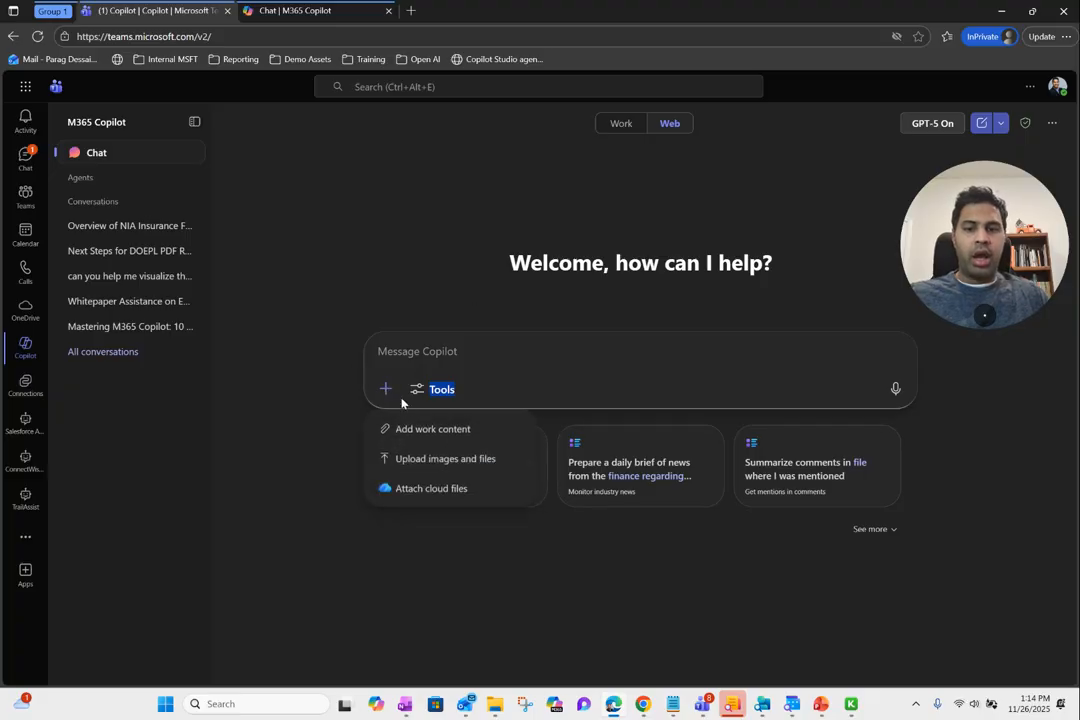
- Switch the chat to Work mode and browse the work content available to add, filtered by Files and by Emails
{"action": "left_click", "coordinate": [619, 125]}
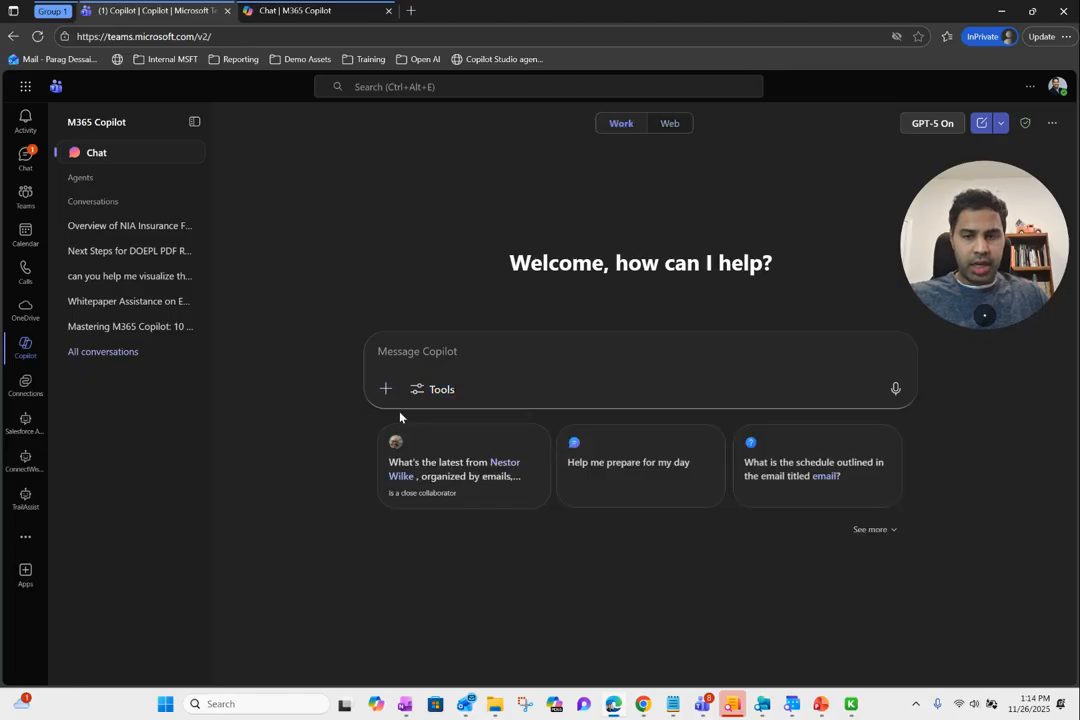
{"action": "left_click", "coordinate": [384, 391]}
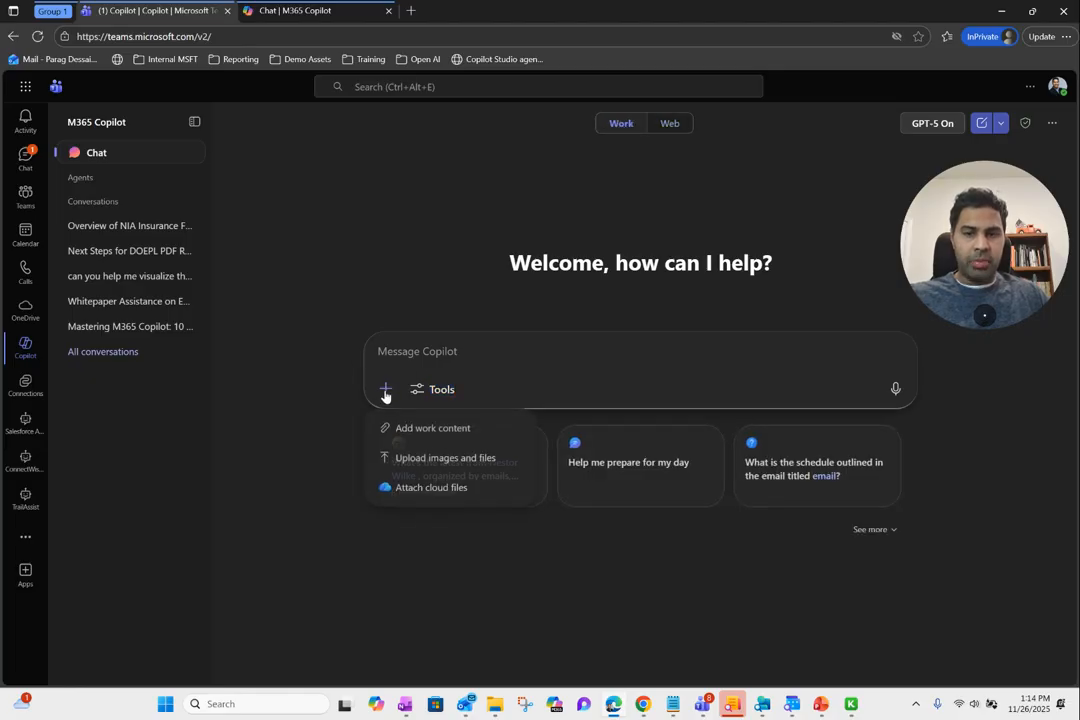
{"action": "left_click", "coordinate": [430, 430]}
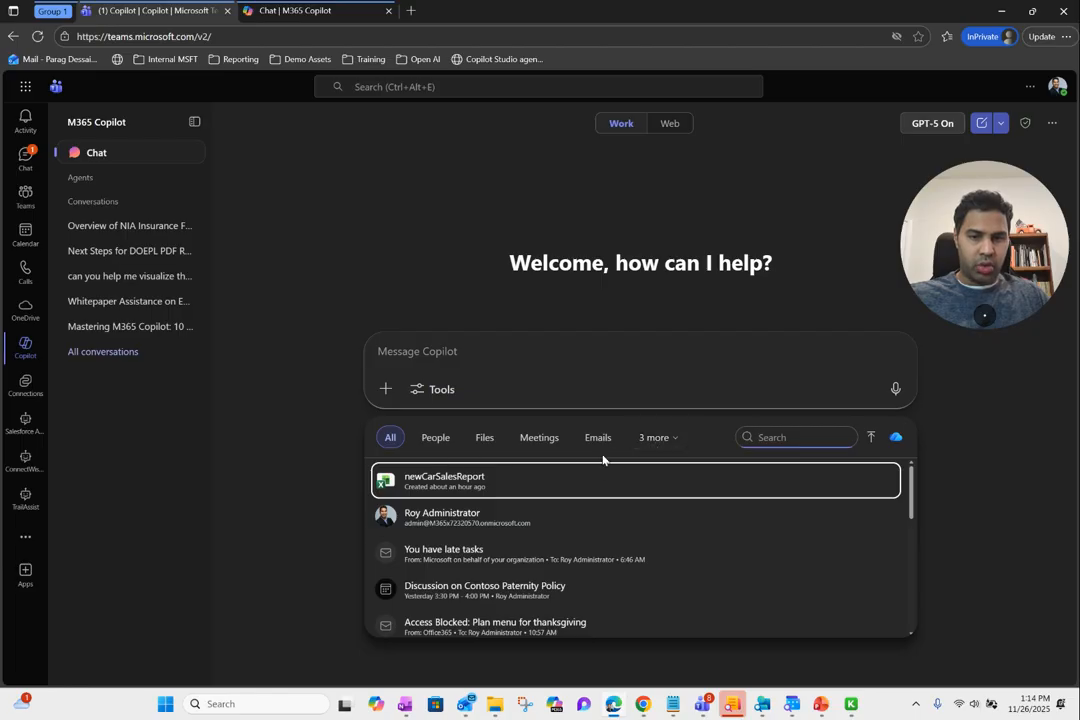
{"action": "left_click", "coordinate": [485, 442]}
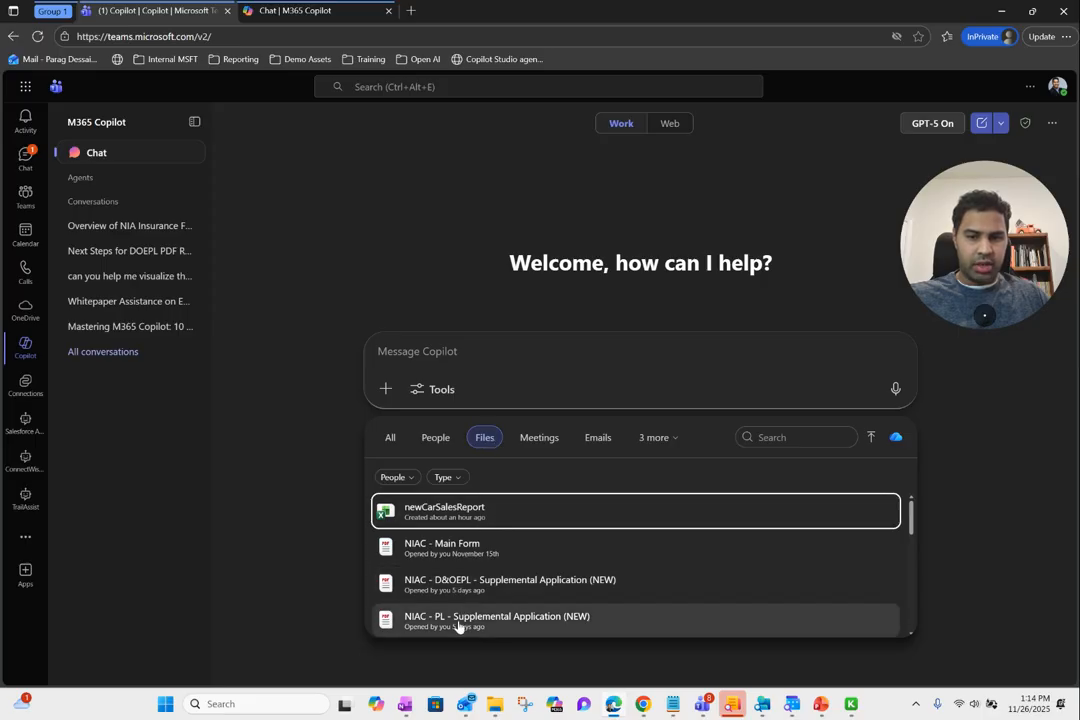
{"action": "left_click", "coordinate": [612, 444]}
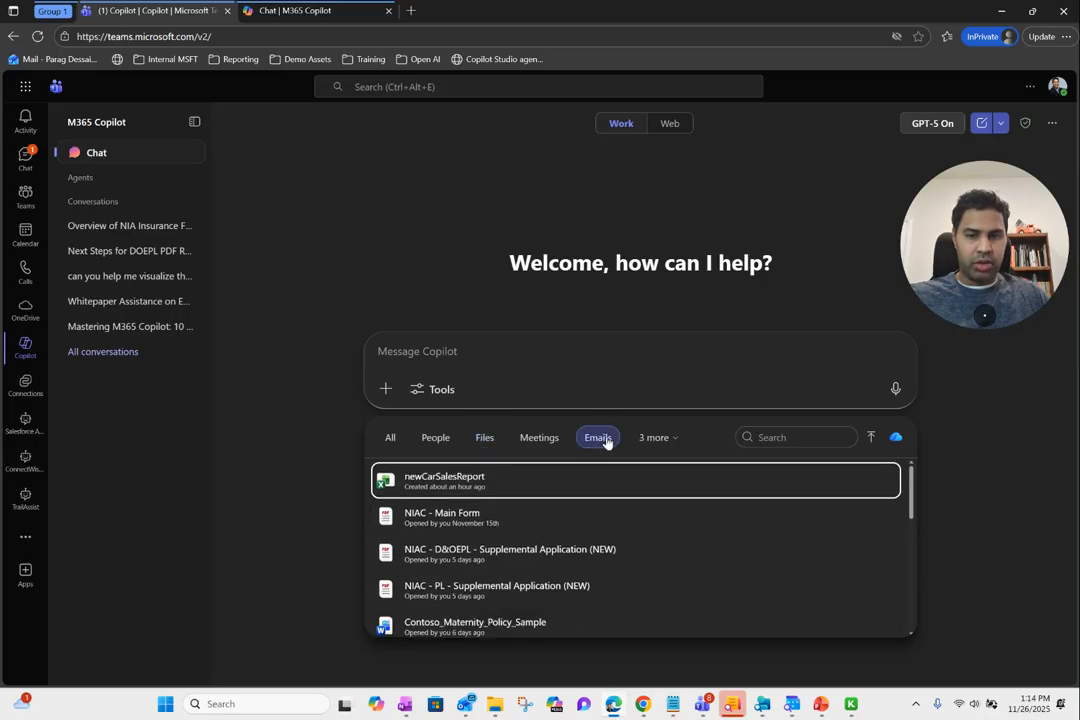
- Upload the Word document "spd_corporate_2022_062722 (3)" from the 07_Sample Docs folder to the chat message
{"action": "left_click", "coordinate": [386, 392]}
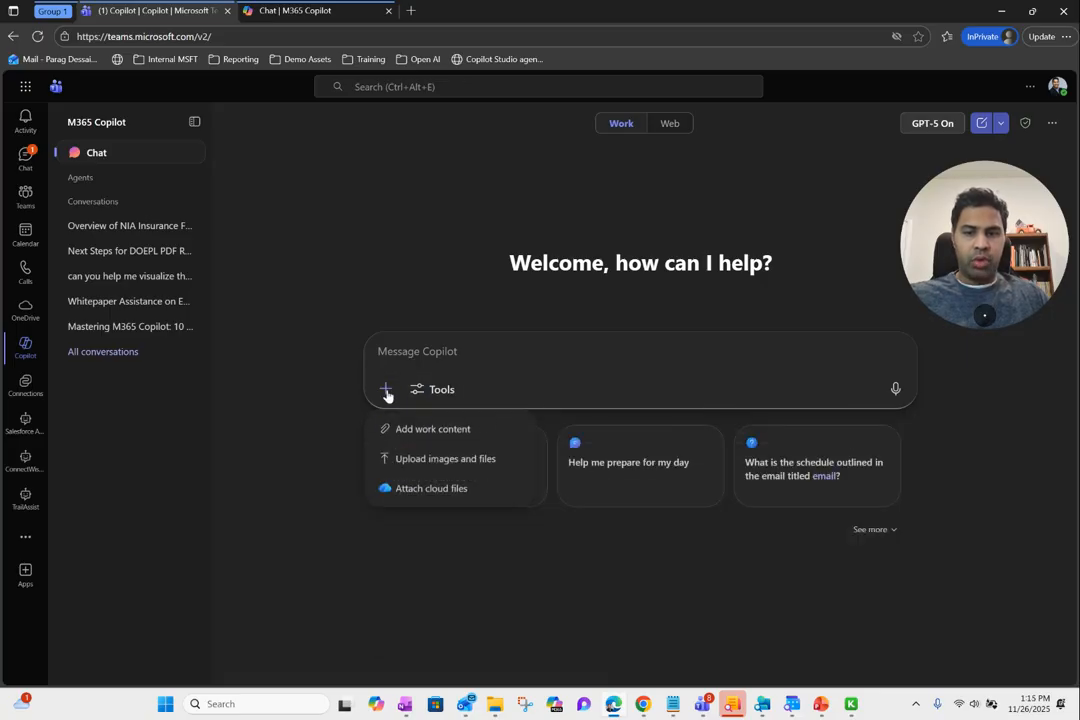
{"action": "left_click", "coordinate": [442, 462]}
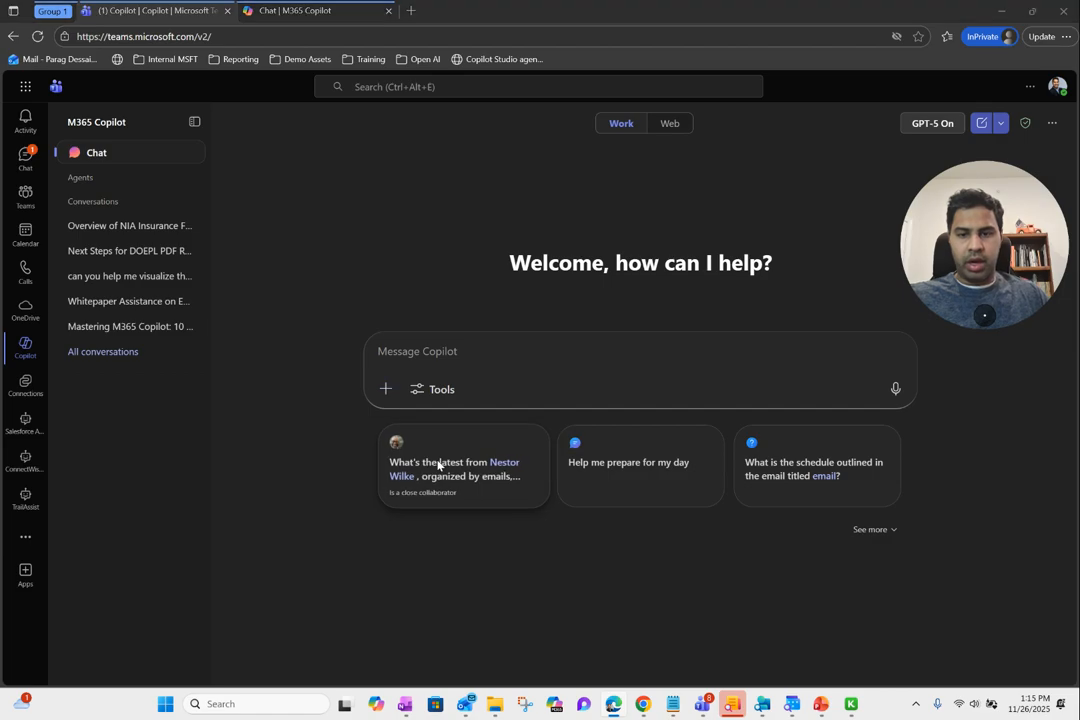
{"action": "left_click", "coordinate": [258, 39]}
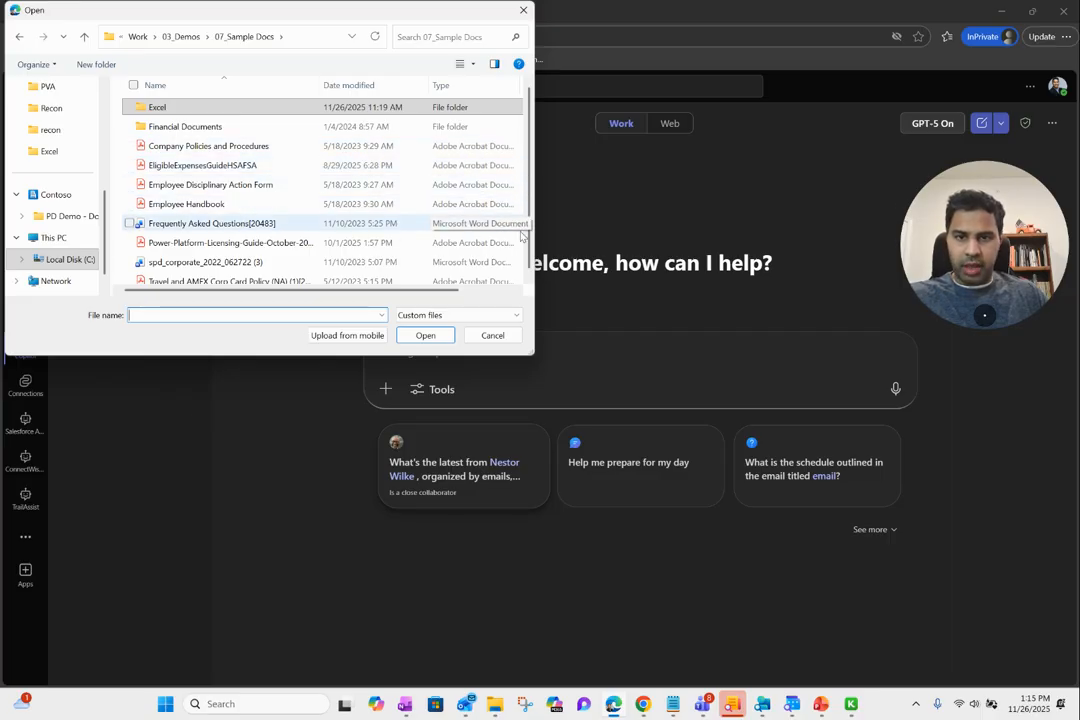
{"action": "left_click_drag", "start_coordinate": [529, 232], "coordinate": [531, 264]}
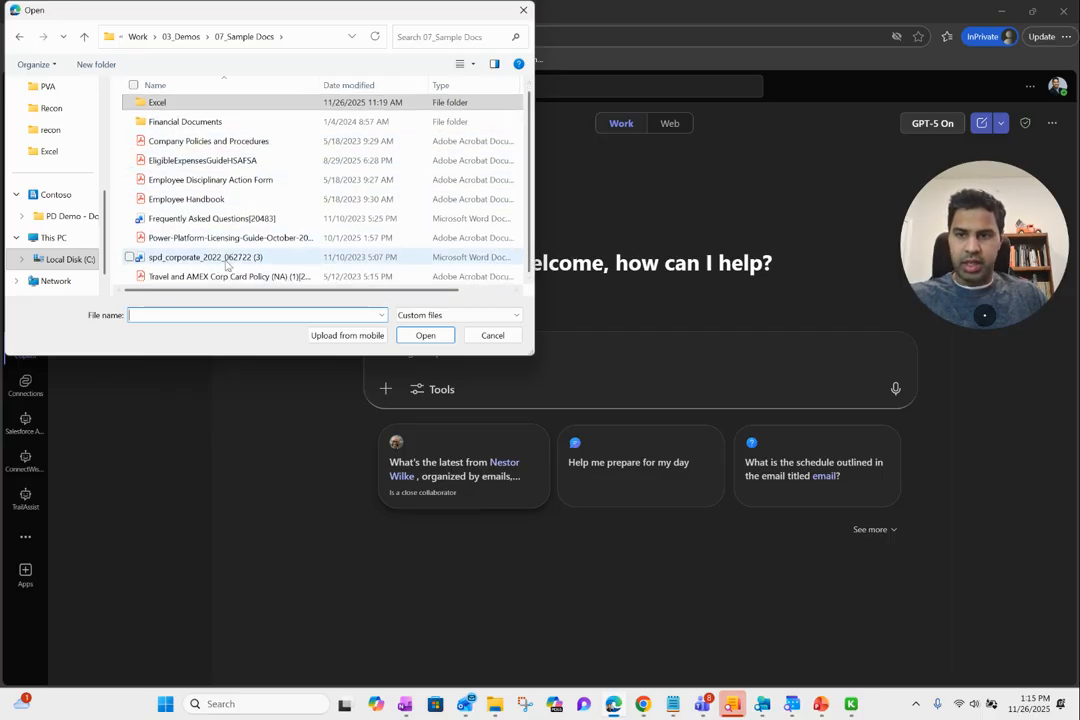
{"action": "double_click", "coordinate": [170, 258]}
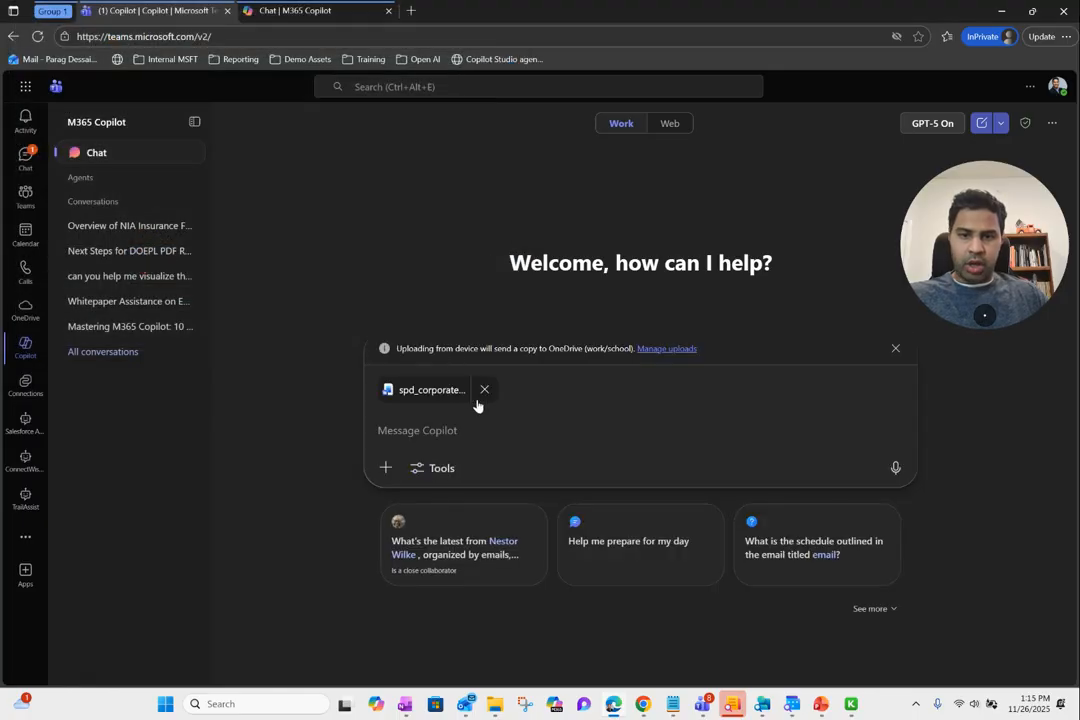
- Send the prompt "can you summarize this benefits document for me" with the attached document, correcting the spelling of "benefits"
{"action": "type", "text": "c"}
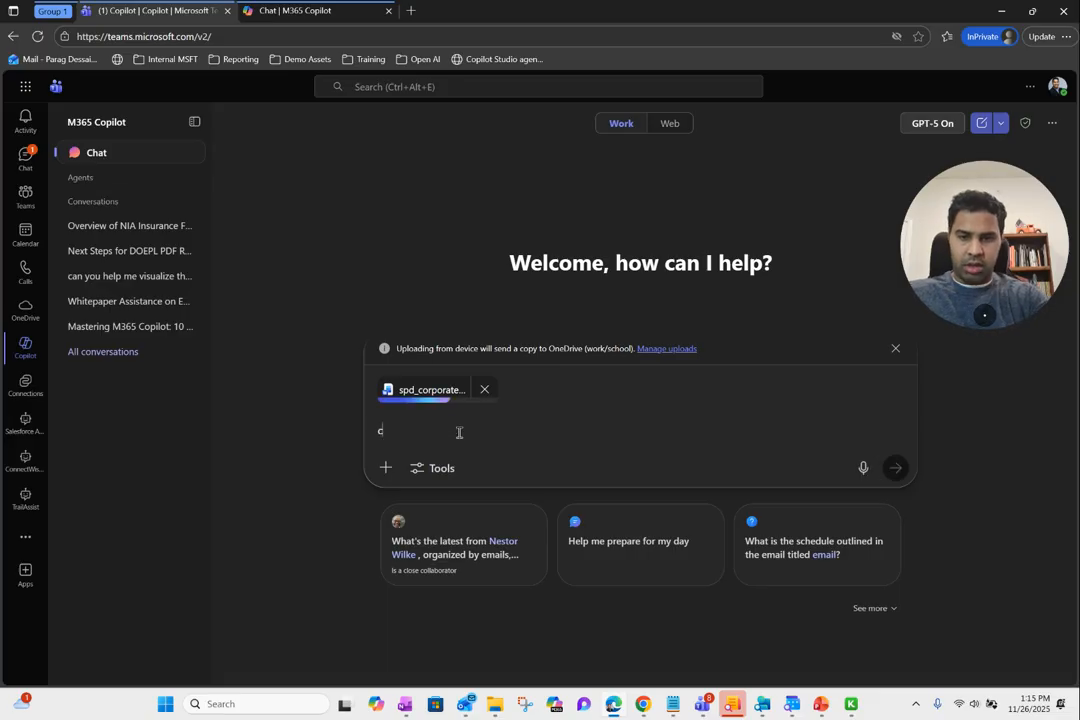
{"action": "type", "text": "an you summarize this ben"}
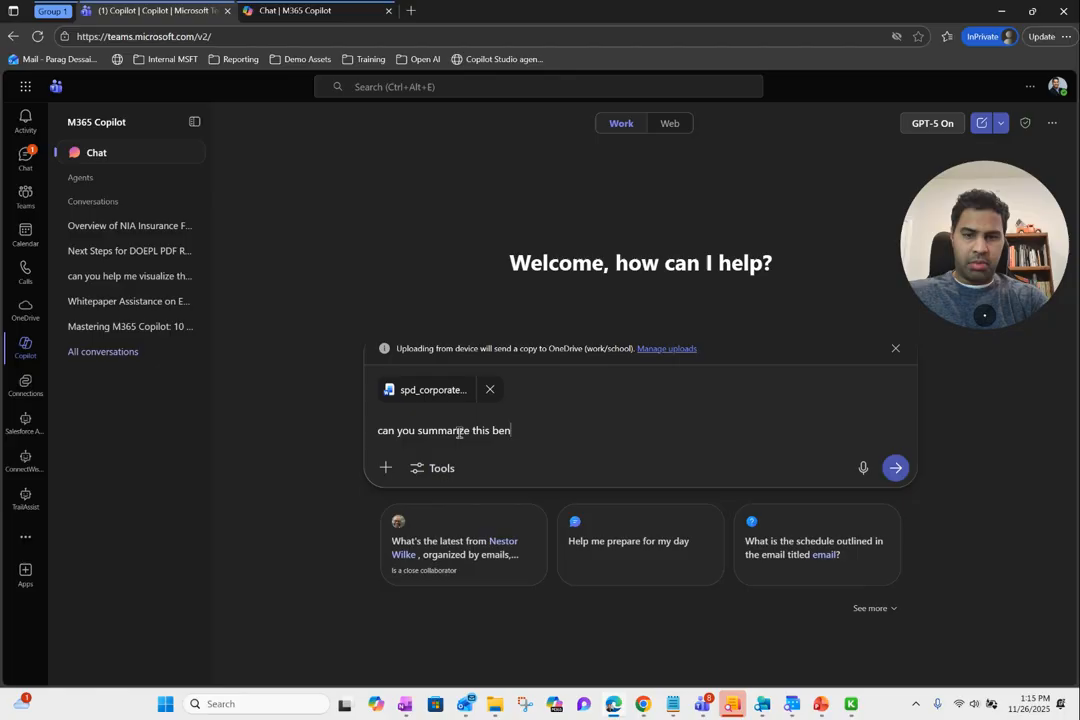
{"action": "type", "text": "s document for"}
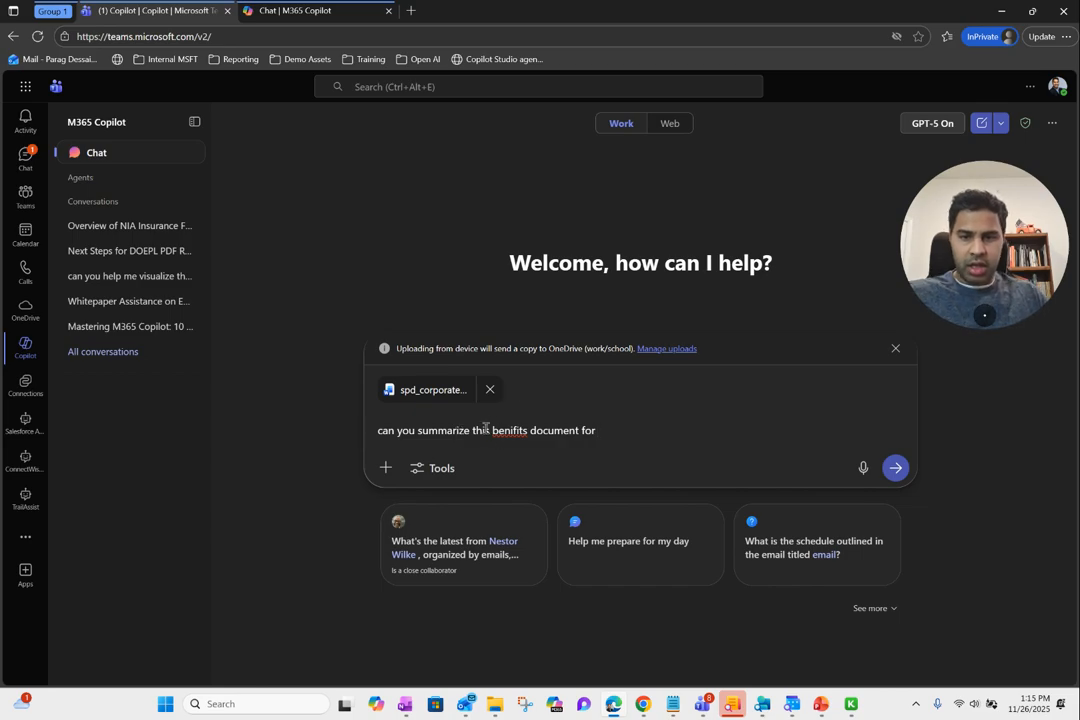
{"action": "right_click", "coordinate": [516, 432]}
{"action": "left_click", "coordinate": [592, 141]}
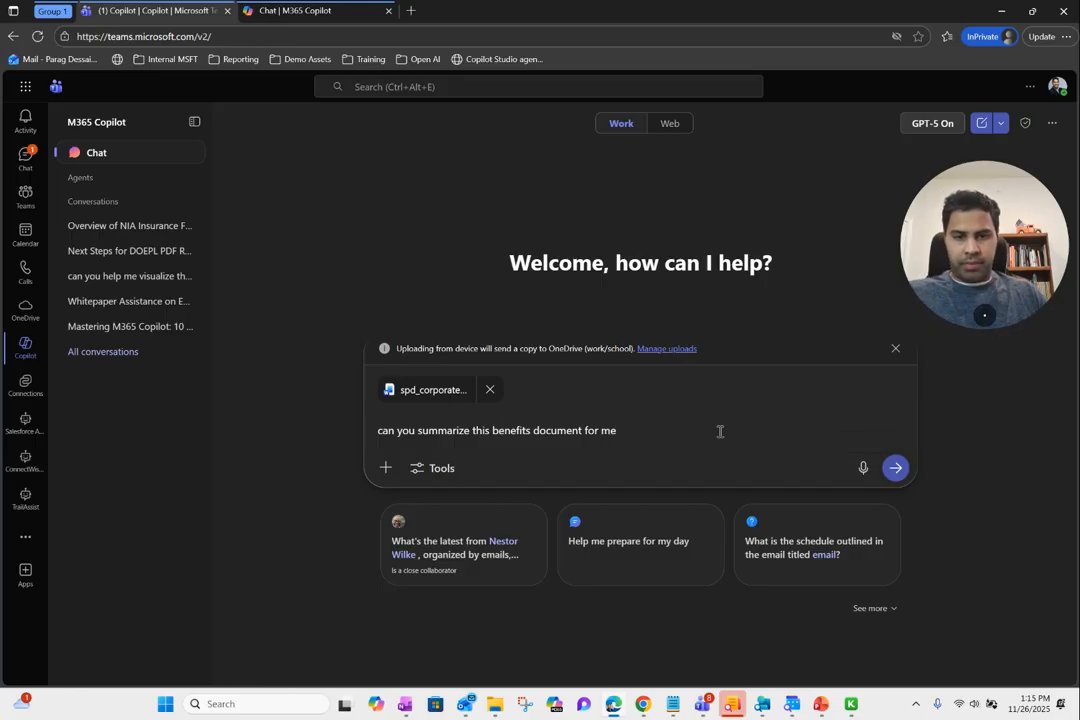
{"action": "left_click", "coordinate": [895, 467]}
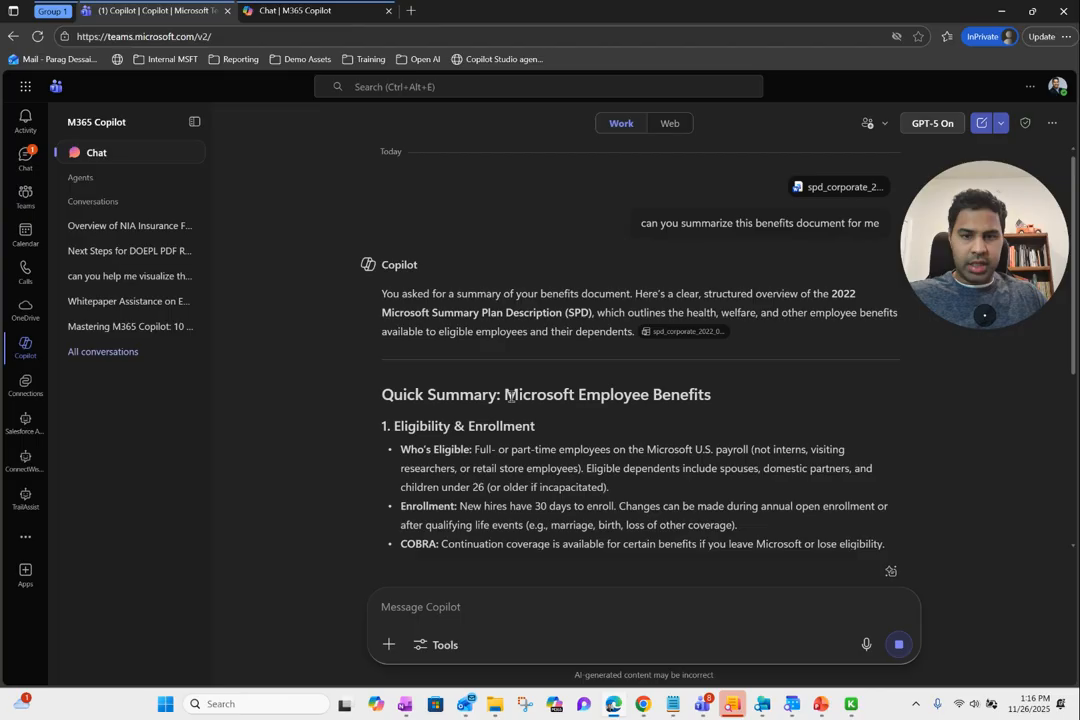
- Read through the generated benefits summary from the opening quick summary to the key takeaways
{"action": "left_click_drag", "start_coordinate": [519, 398], "coordinate": [721, 415]}
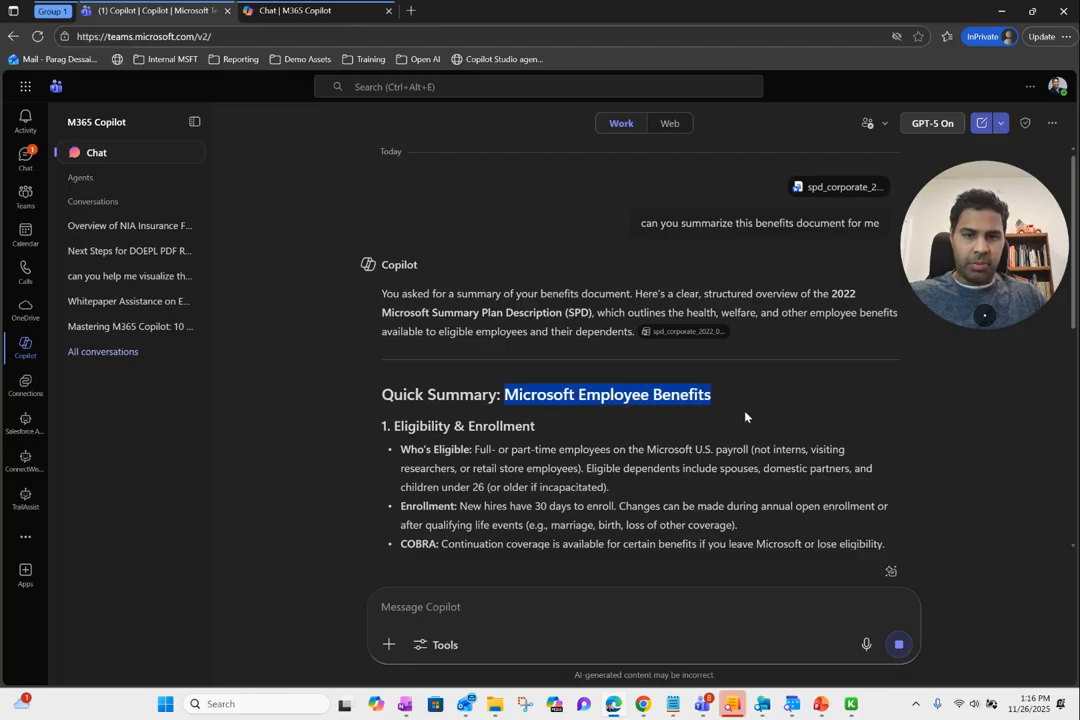
{"action": "scroll", "coordinate": [747, 417], "scroll_direction": "down", "scroll_amount": 4}
{"action": "scroll", "coordinate": [741, 417], "scroll_direction": "down", "scroll_amount": 3}
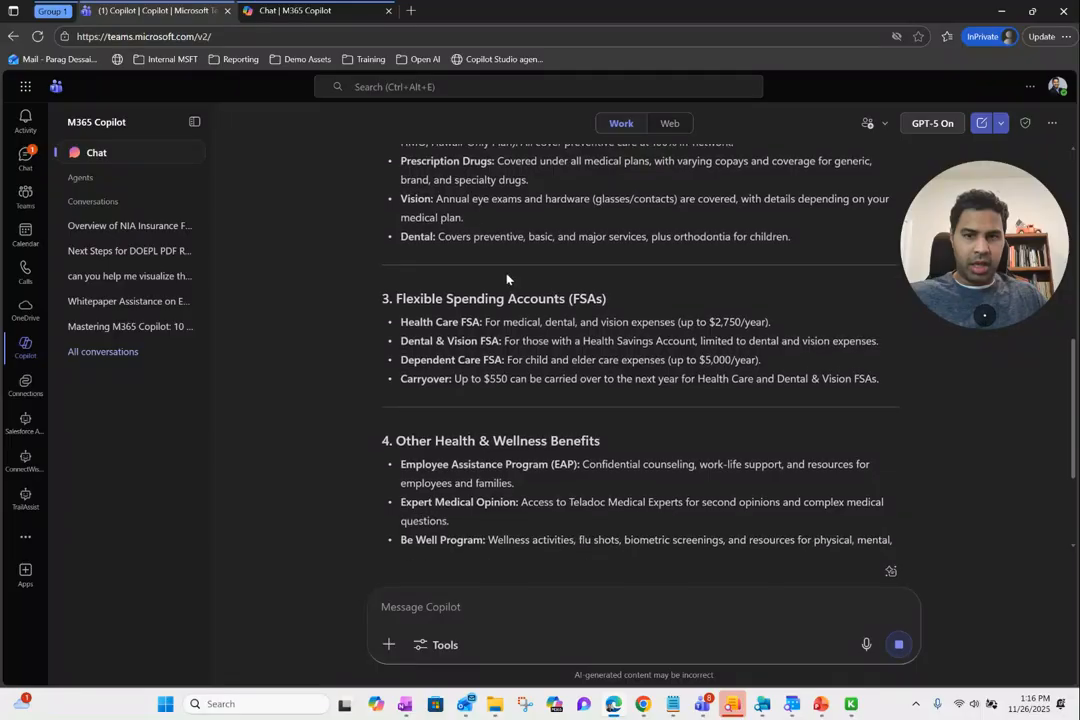
{"action": "scroll", "coordinate": [659, 293], "scroll_direction": "down", "scroll_amount": 4}
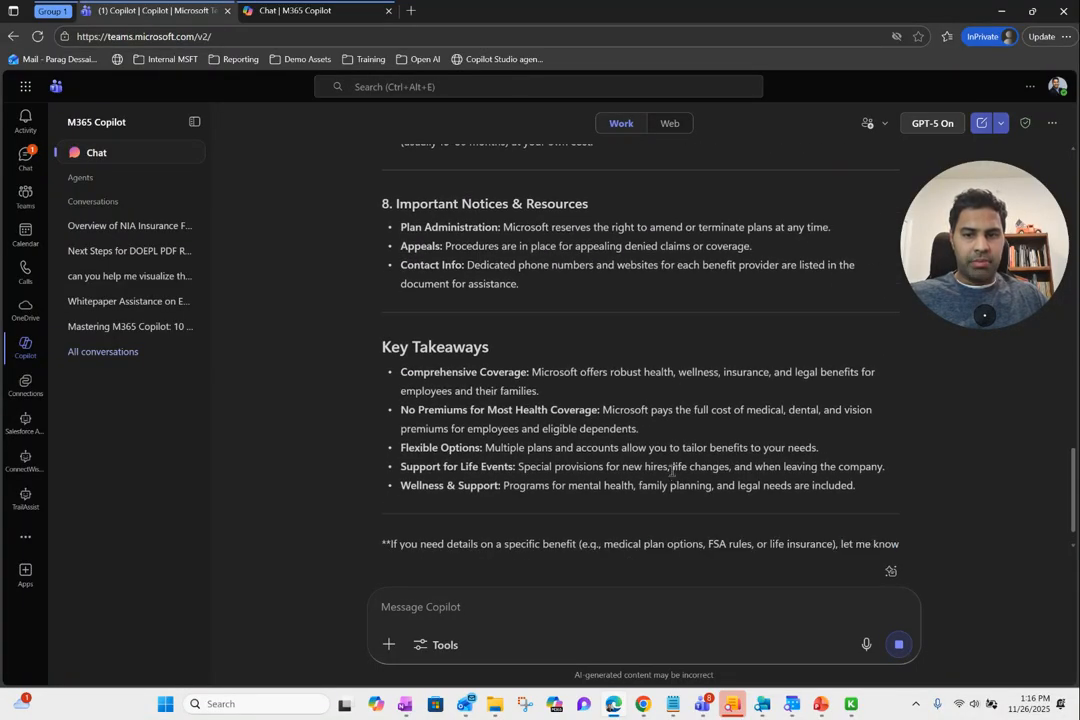
{"action": "scroll", "coordinate": [623, 488], "scroll_direction": "up", "scroll_amount": 3}
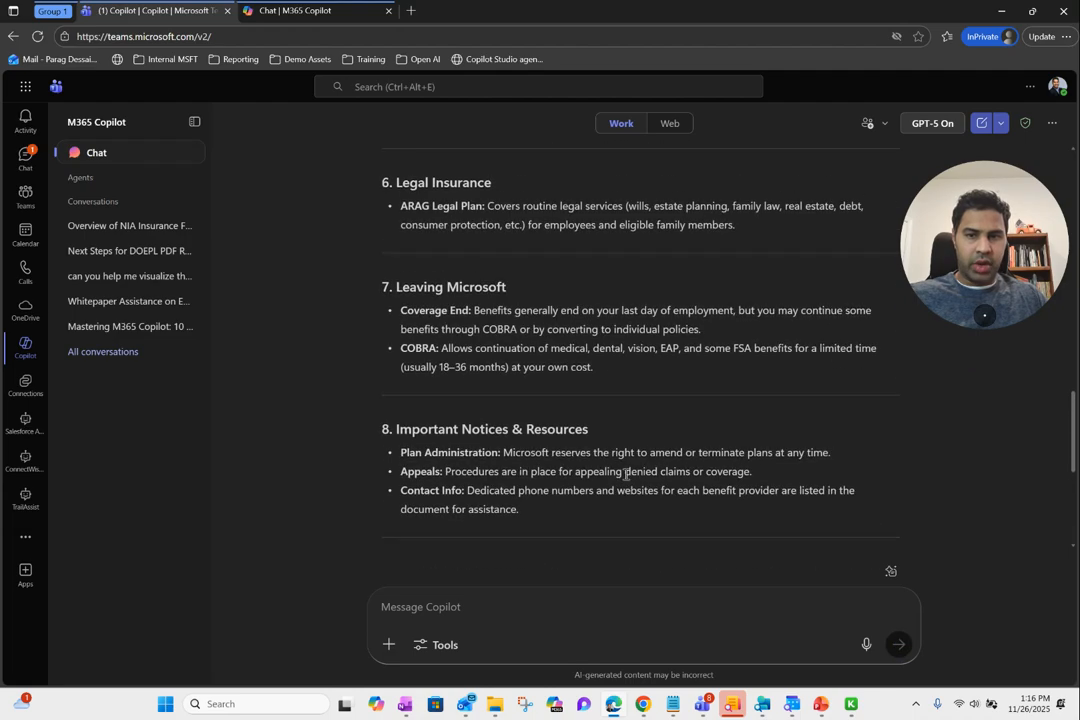
{"action": "scroll", "coordinate": [580, 195], "scroll_direction": "up", "scroll_amount": 5}
{"action": "scroll", "coordinate": [593, 225], "scroll_direction": "up", "scroll_amount": 10}
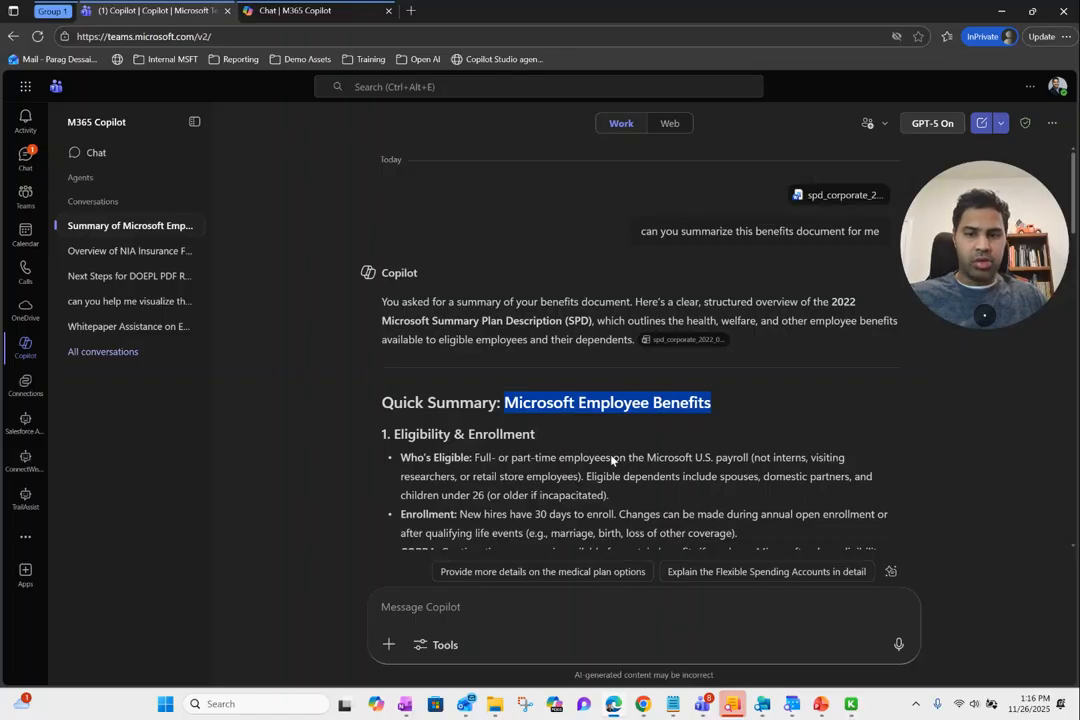
{"action": "left_click", "coordinate": [660, 462]}
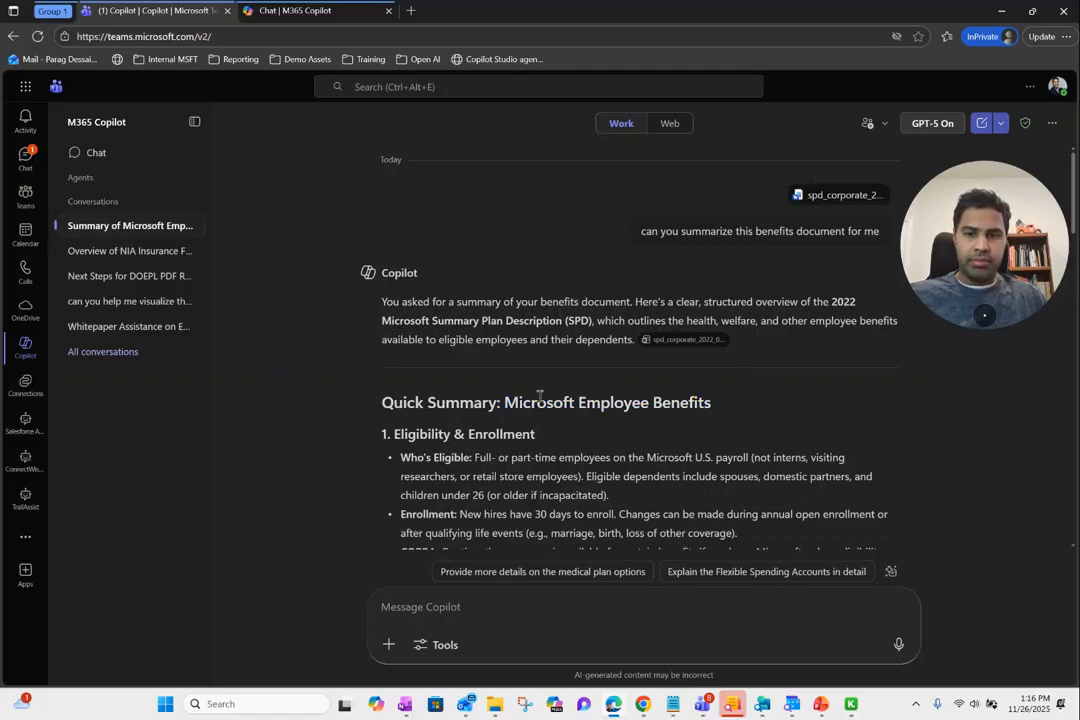
{"action": "scroll", "coordinate": [515, 398], "scroll_direction": "down", "scroll_amount": 10}
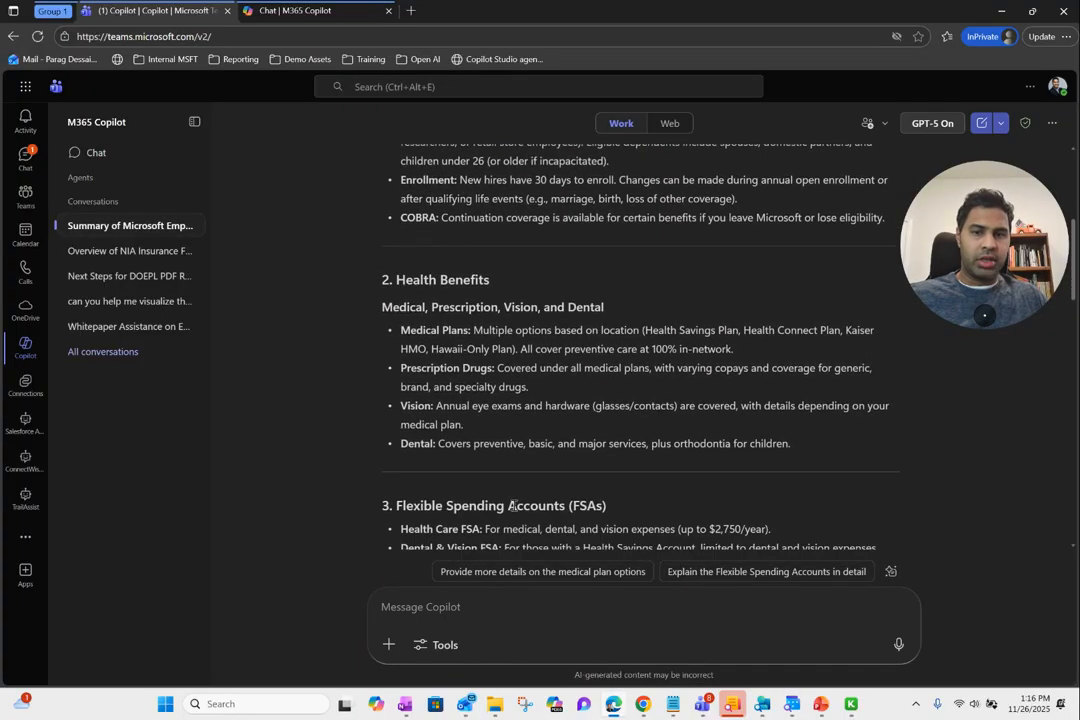
{"action": "scroll", "coordinate": [536, 395], "scroll_direction": "down", "scroll_amount": 2}
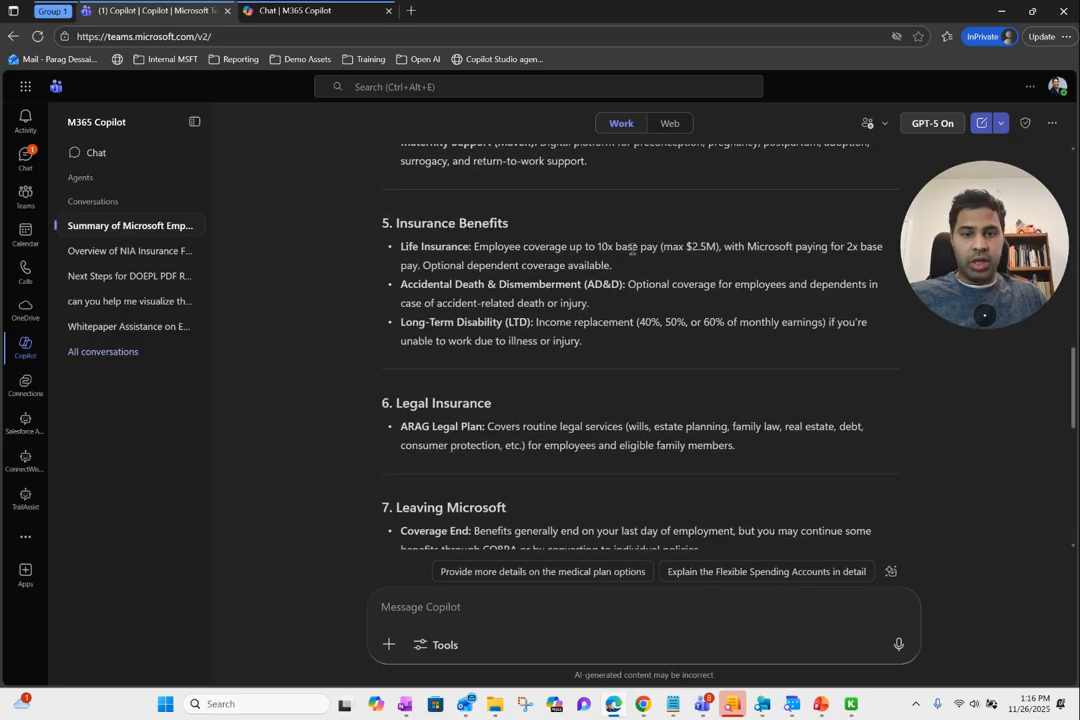
{"action": "scroll", "coordinate": [610, 432], "scroll_direction": "down", "scroll_amount": 5}
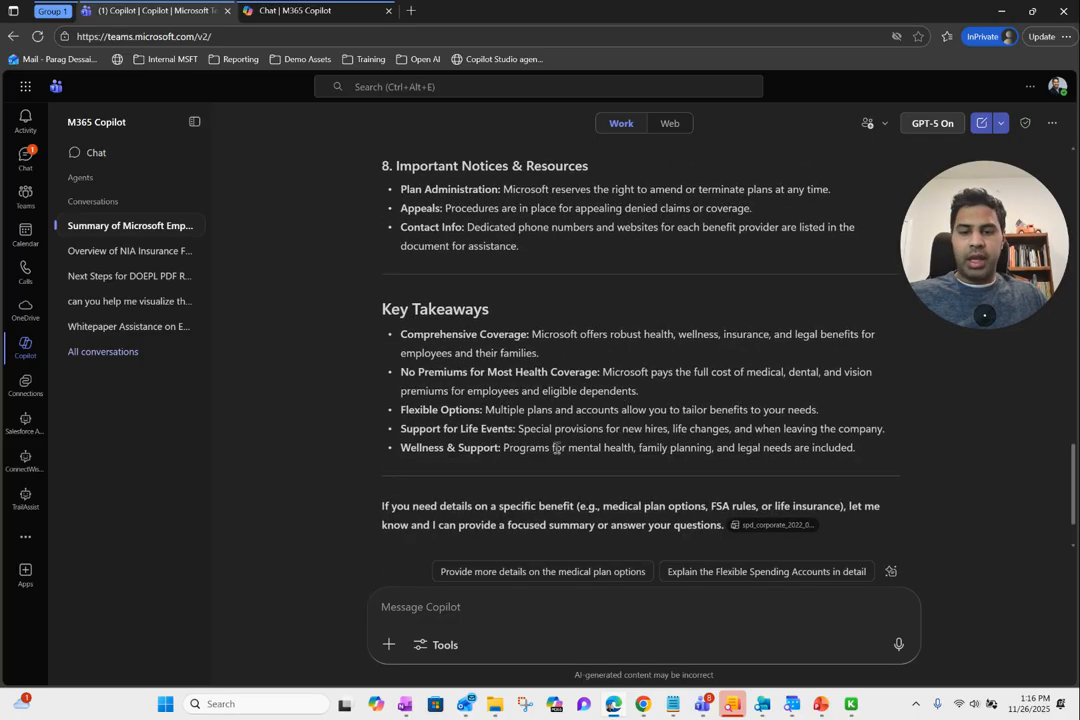
{"action": "left_click", "coordinate": [389, 647]}
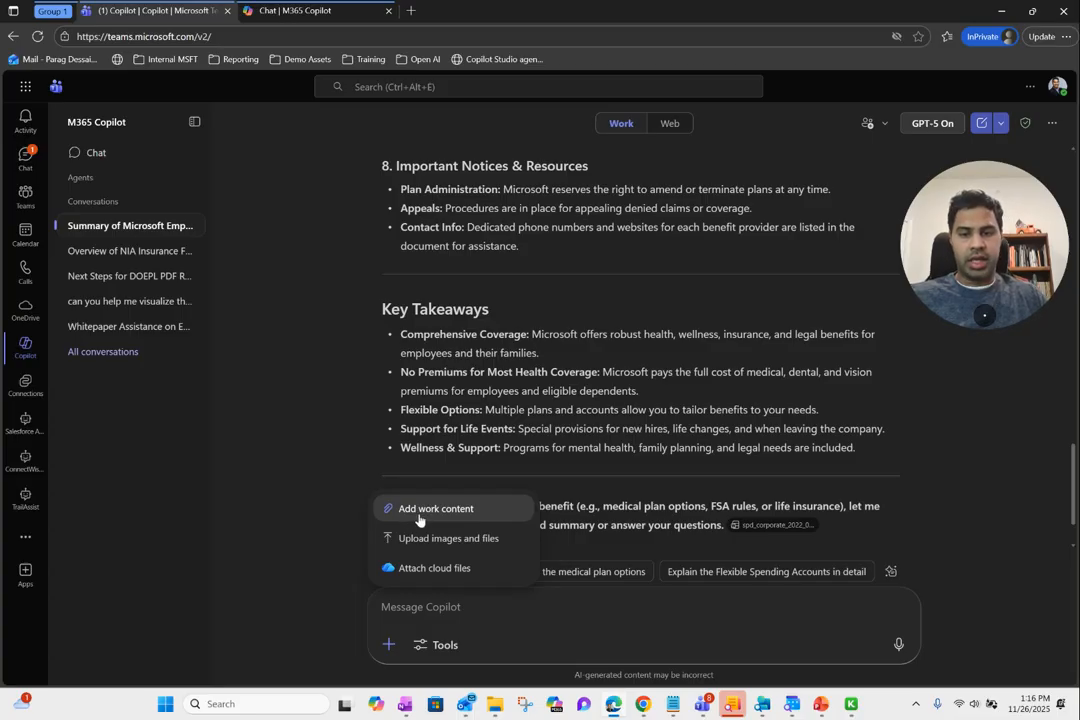
{"action": "left_click", "coordinate": [437, 542]}
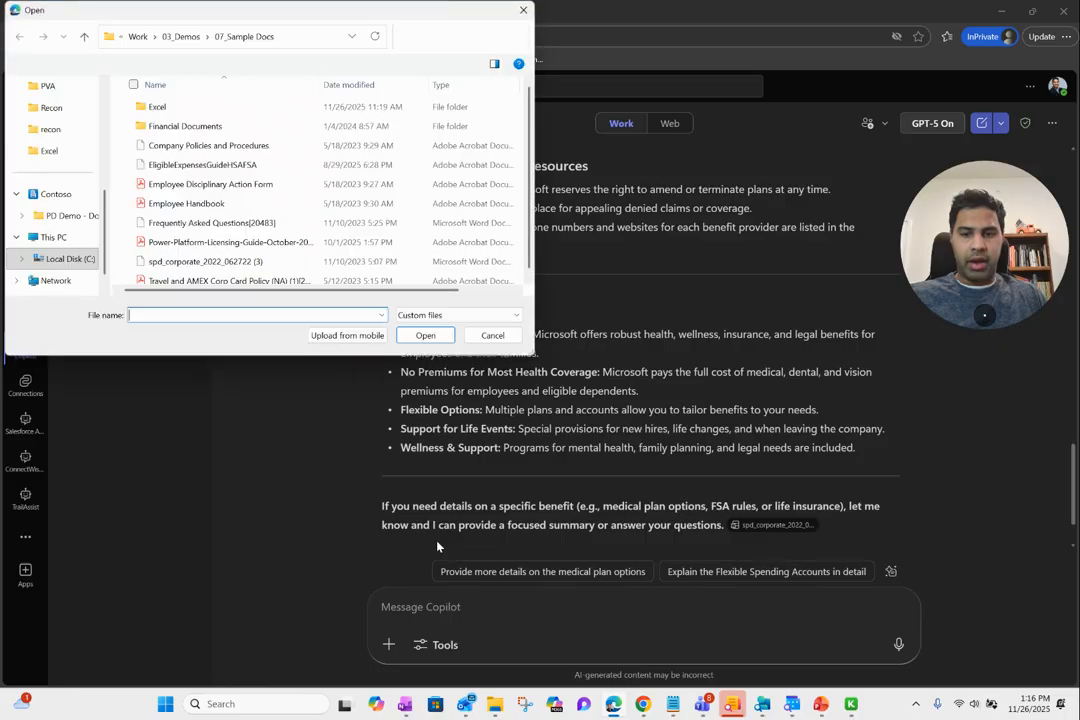
{"action": "double_click", "coordinate": [214, 128]}
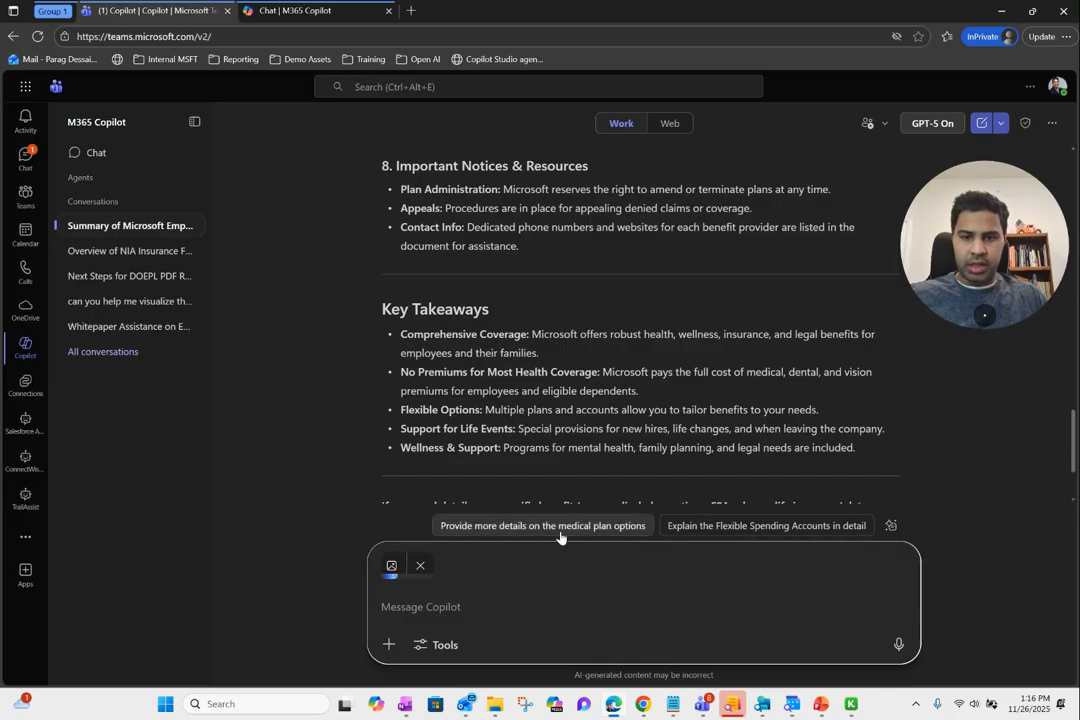
{"action": "left_click", "coordinate": [421, 566]}
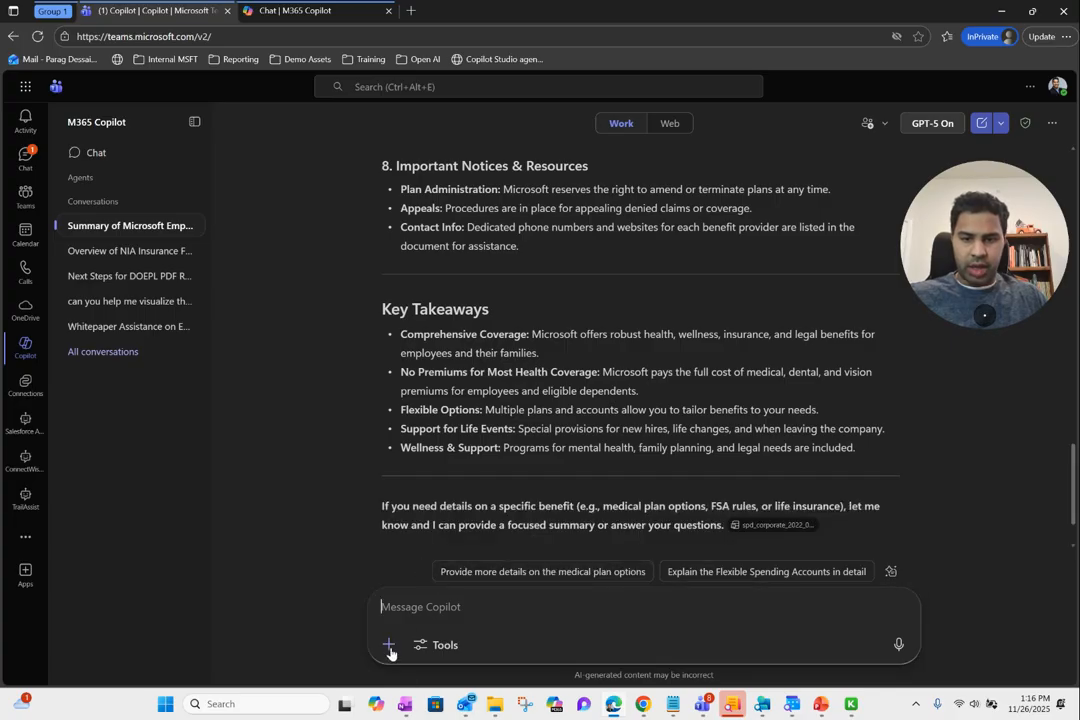
- Upload the images "Exon Mobil Balance Sheet" and "Meta Cash Flow 2023" from the Financial Documents folder to the chat message
{"action": "left_click", "coordinate": [389, 647]}
{"action": "left_click", "coordinate": [420, 540]}
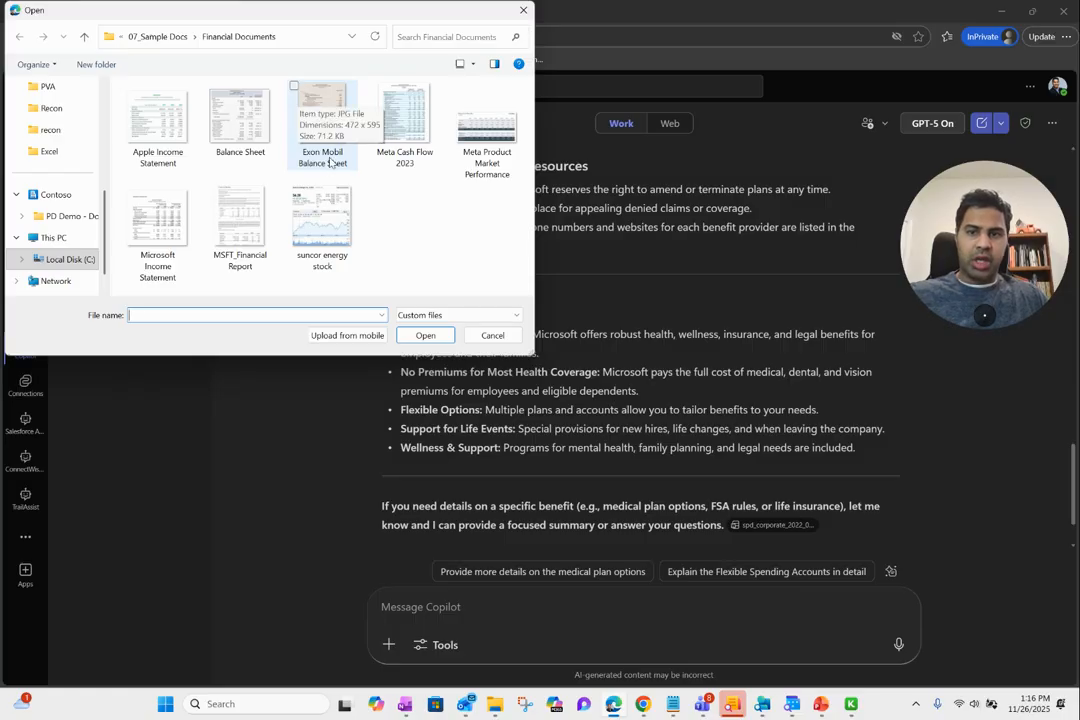
{"action": "left_click", "coordinate": [296, 93]}
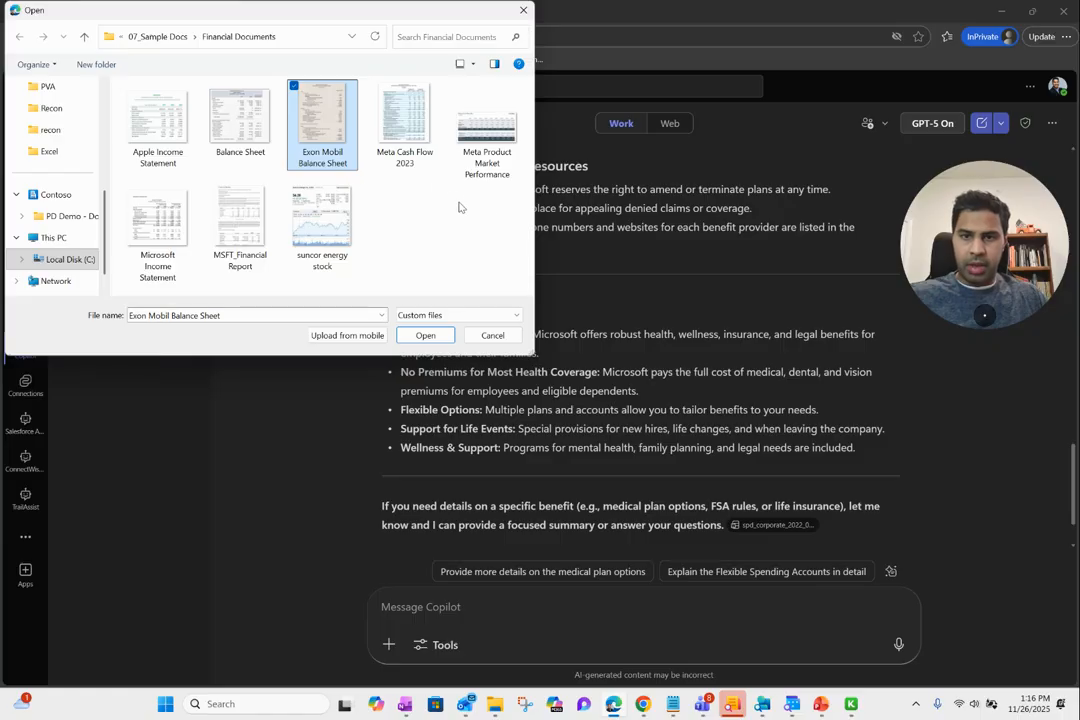
{"action": "left_click", "coordinate": [379, 88]}
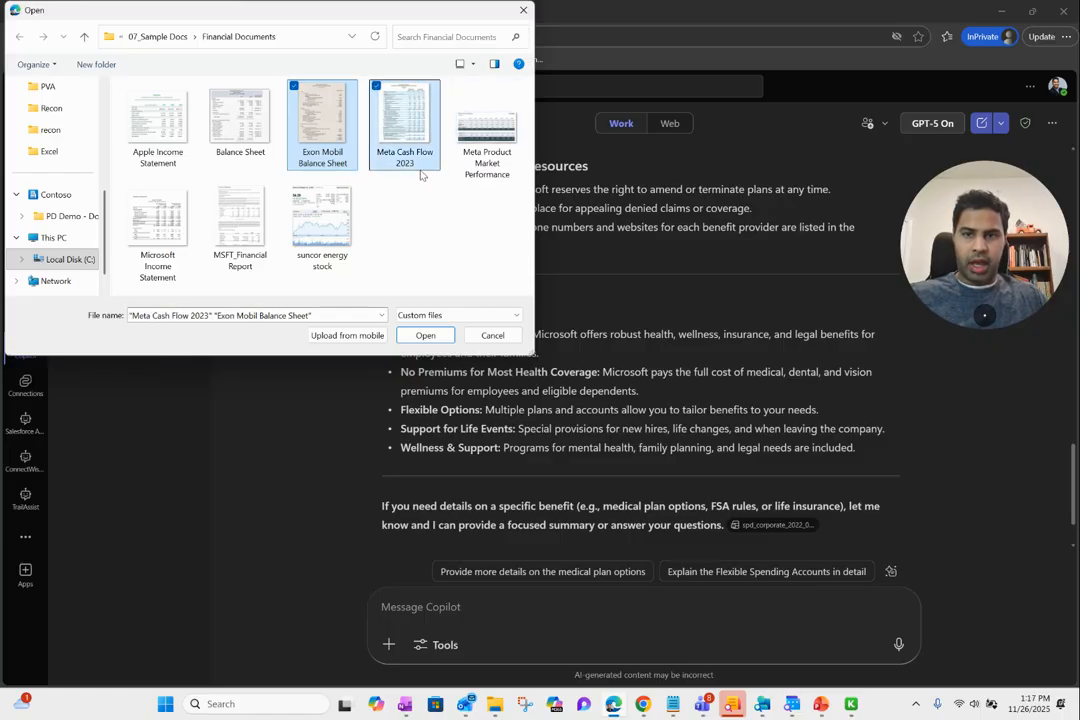
{"action": "left_click", "coordinate": [440, 336]}
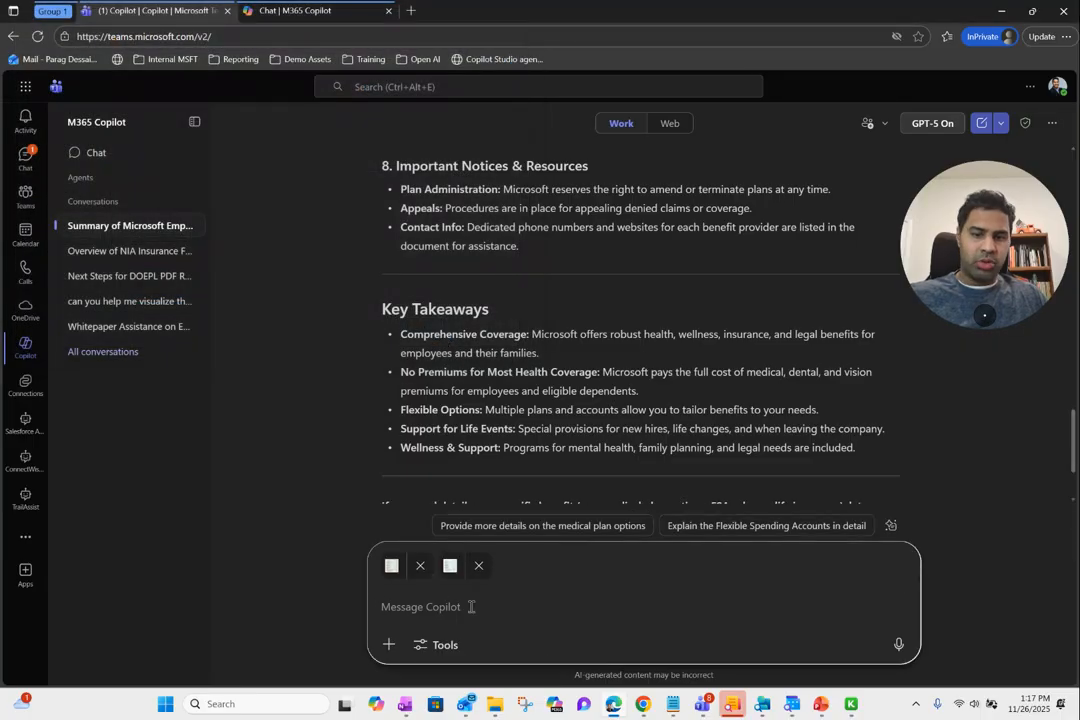
- Send the prompt "can you tell me which company has more profit based on attached financial documents" with the two attached images
{"action": "type", "text": "can you"}
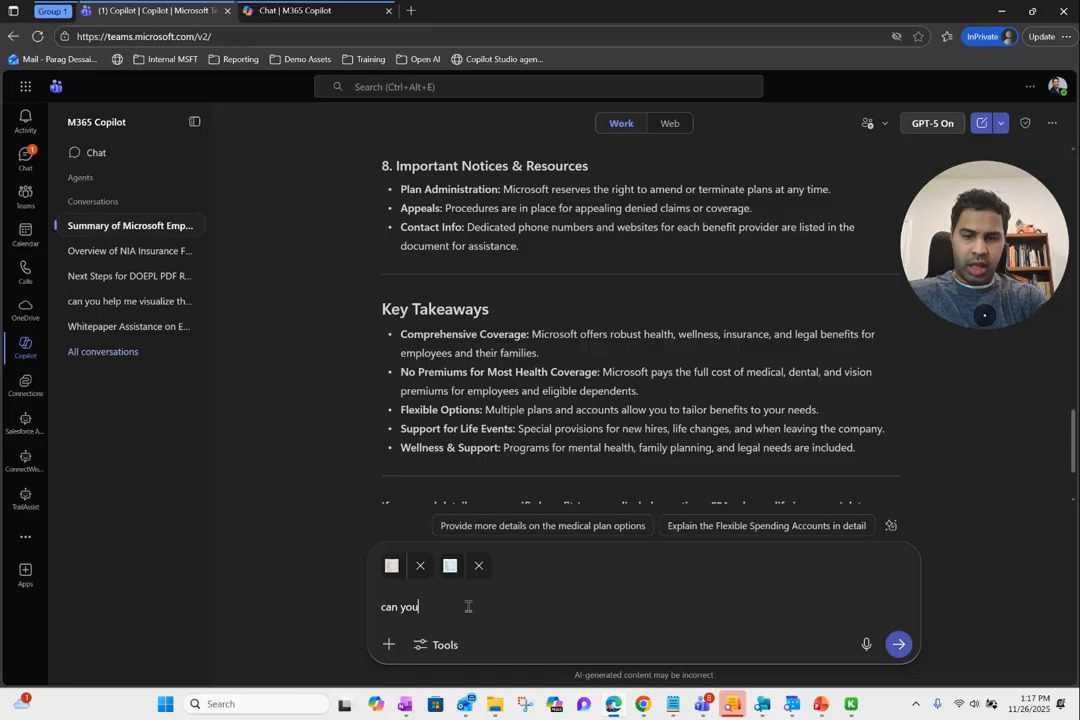
{"action": "type", "text": " tell  me which com"}
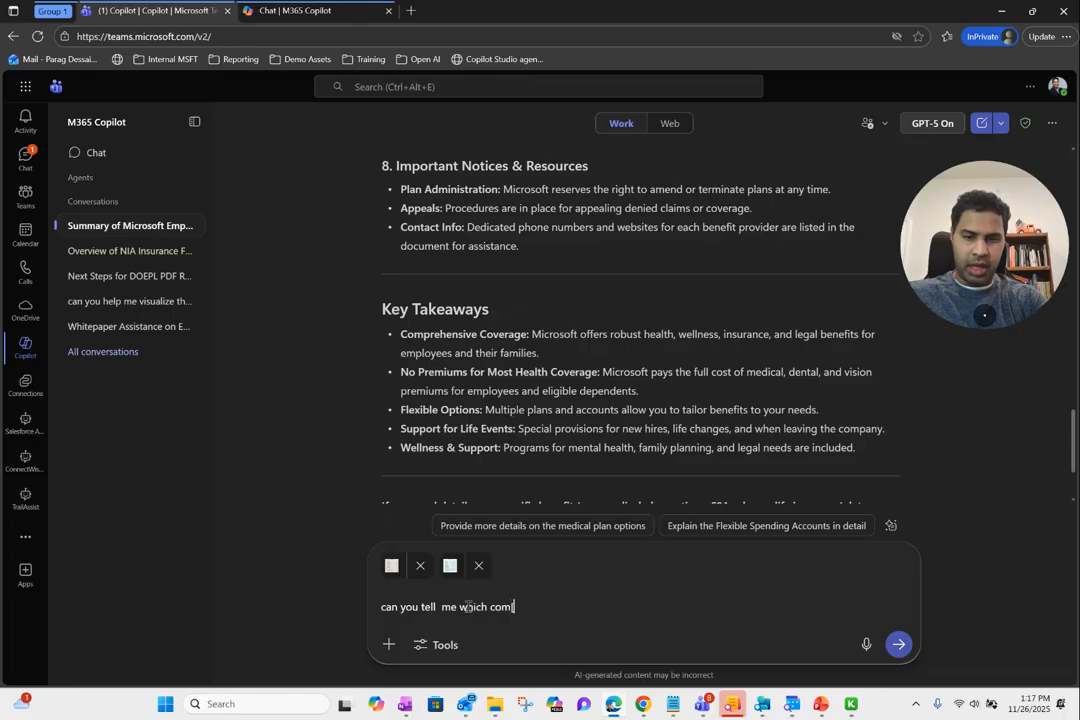
{"action": "type", "text": "pany has more profi"}
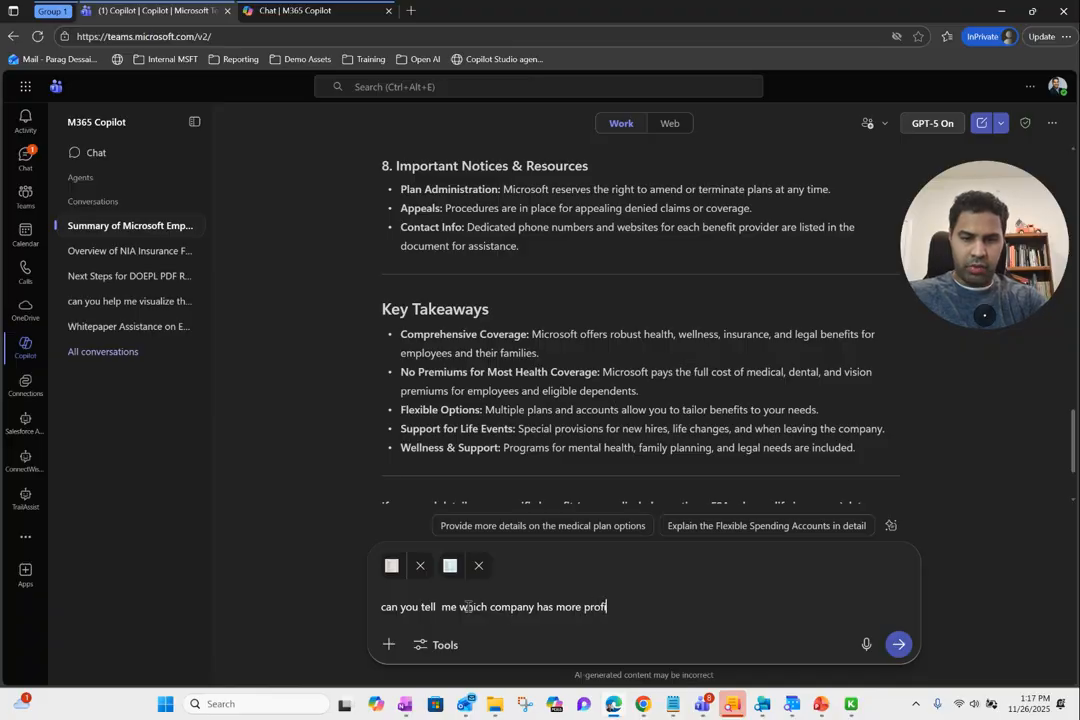
{"action": "type", "text": "t ad"}
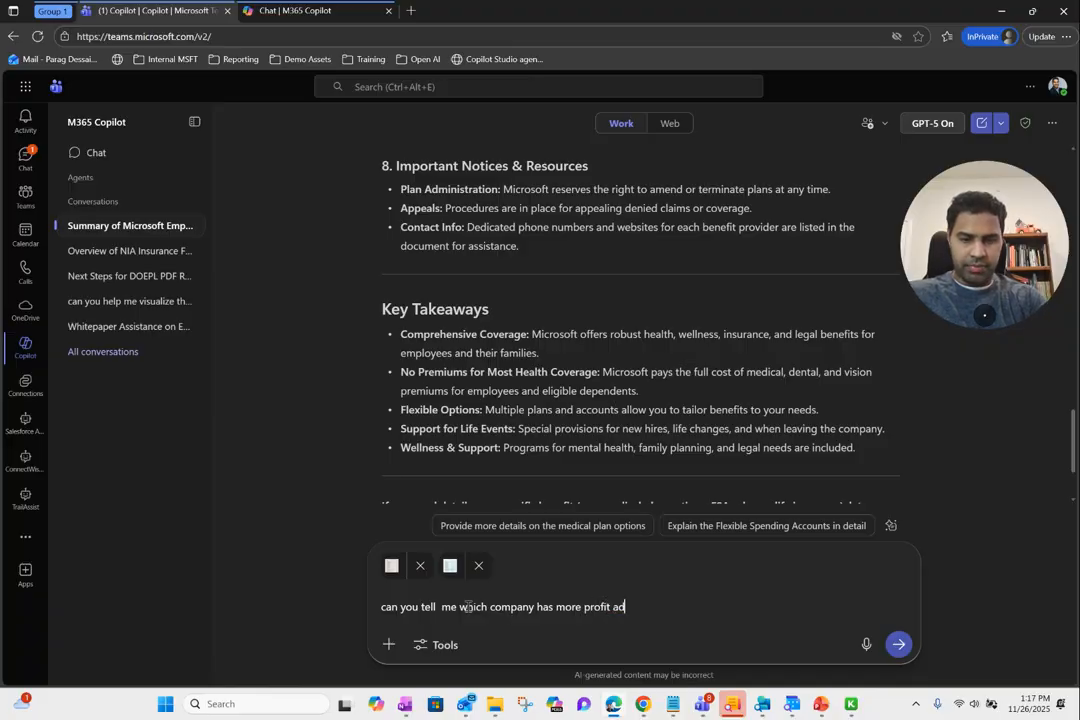
{"action": "type", "text": "n based on attached"}
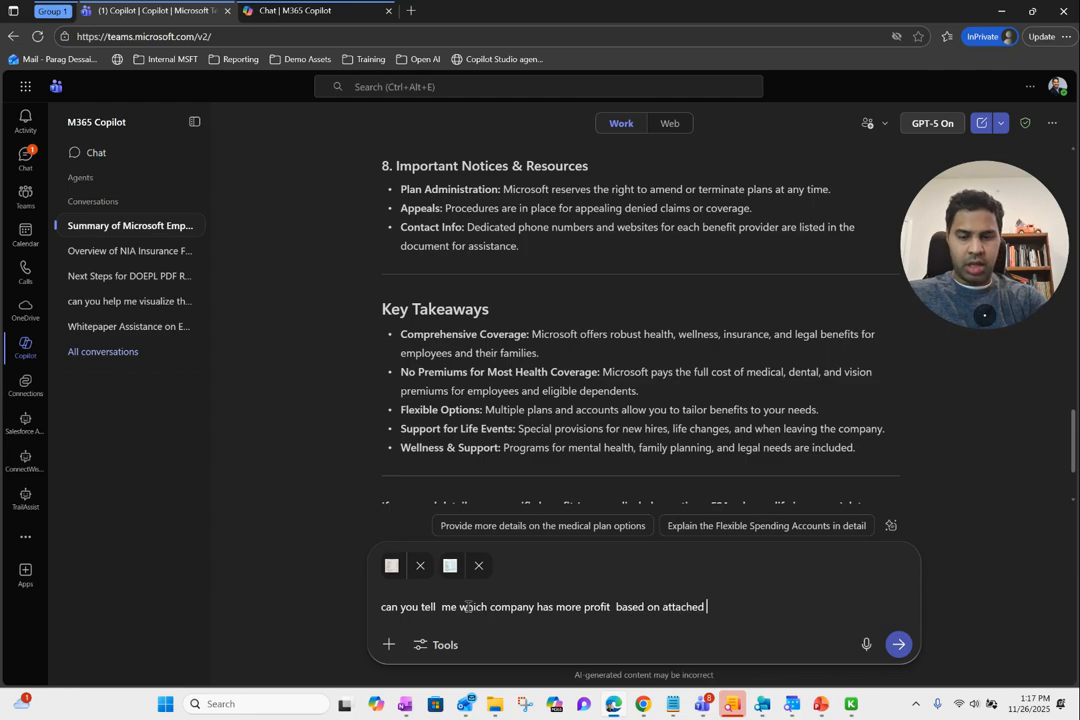
{"action": "type", "text": " financial documents"}
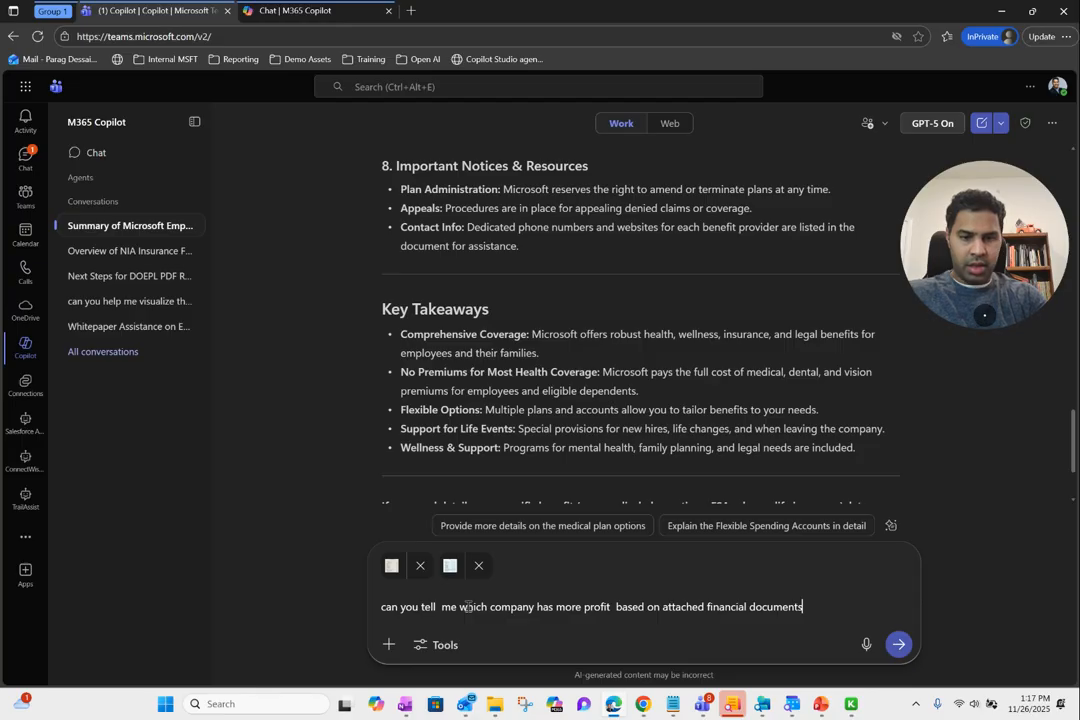
{"action": "key", "text": "Return"}
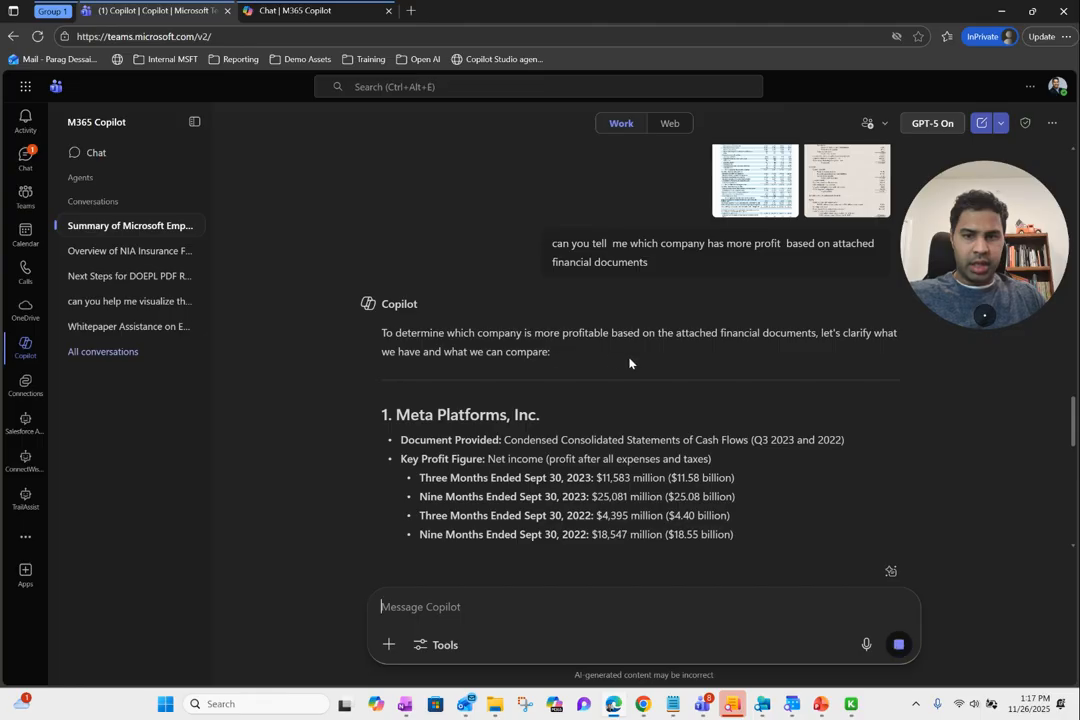
- Read through the company profit comparison, from the Meta and Exxon Mobil sections to the conclusion and the closing follow-up question
{"action": "scroll", "coordinate": [725, 362], "scroll_direction": "down", "scroll_amount": 2}
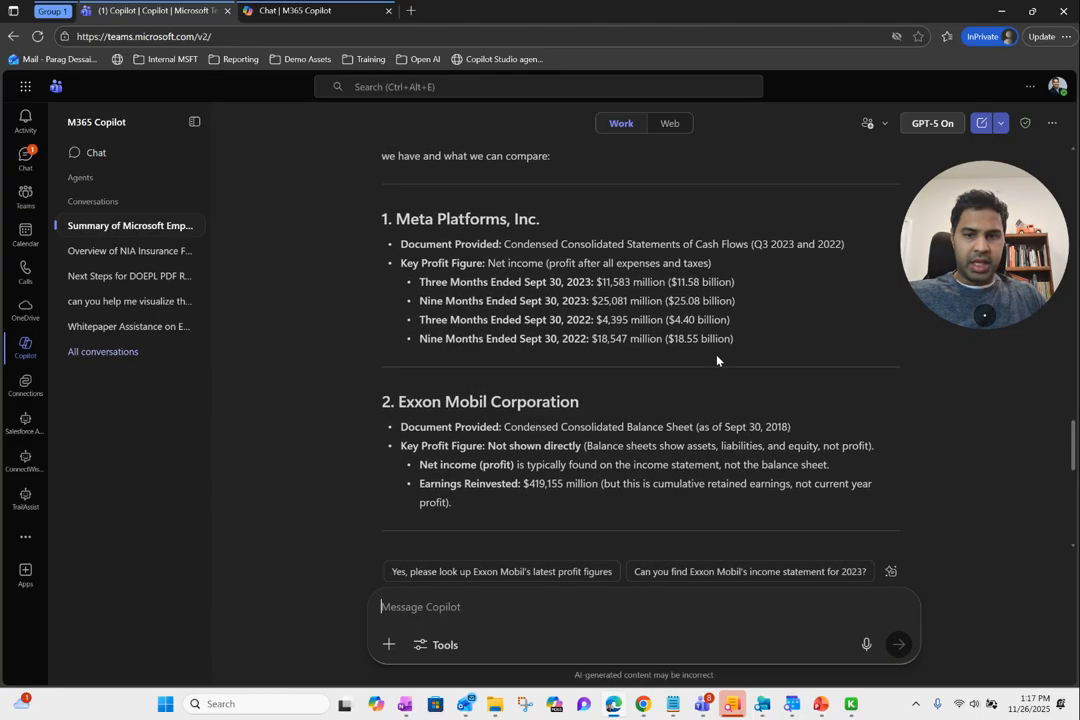
{"action": "scroll", "coordinate": [636, 429], "scroll_direction": "down", "scroll_amount": 2}
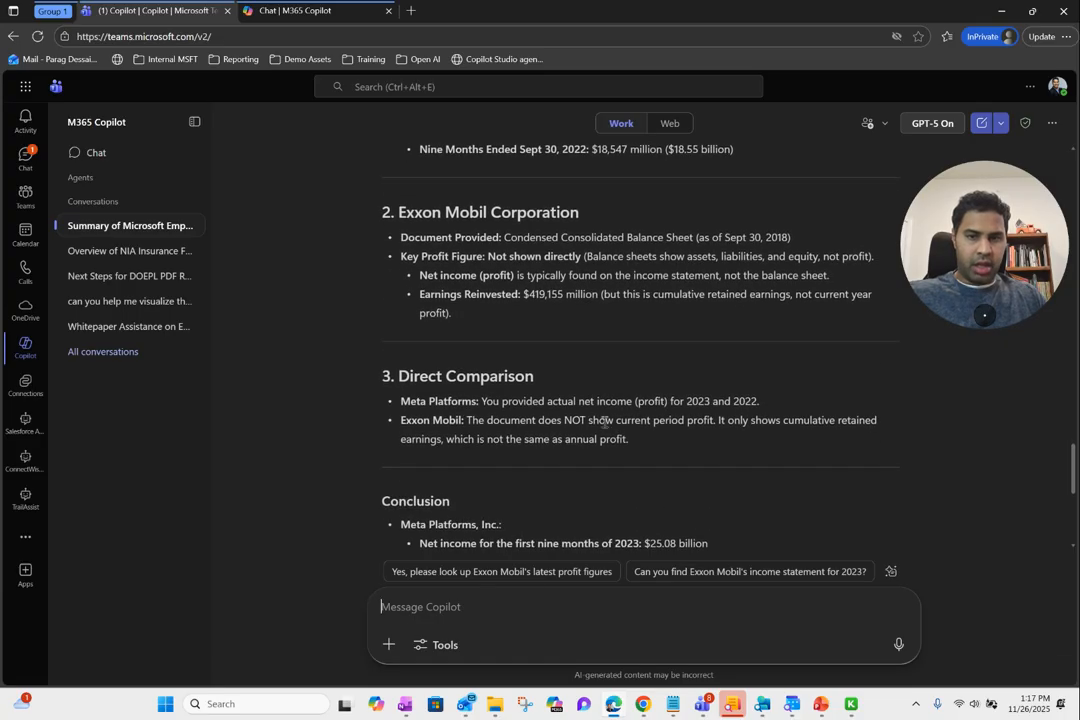
{"action": "scroll", "coordinate": [560, 418], "scroll_direction": "down", "scroll_amount": 1}
{"action": "scroll", "coordinate": [717, 397], "scroll_direction": "down", "scroll_amount": 2}
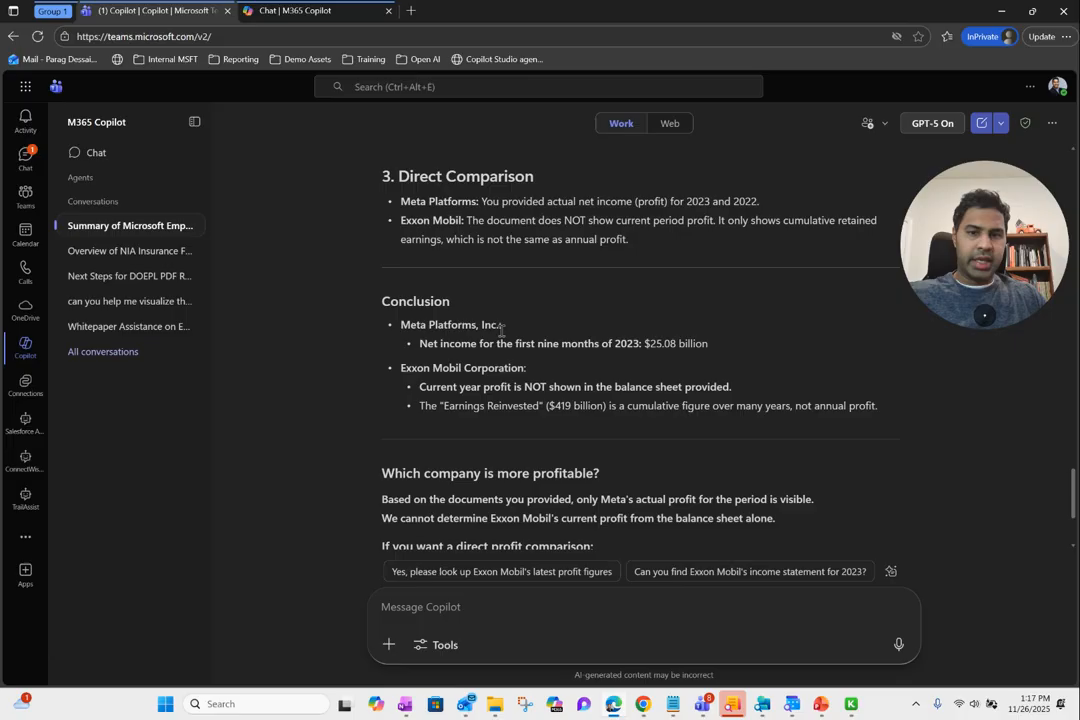
{"action": "left_click_drag", "start_coordinate": [484, 389], "coordinate": [587, 392]}
{"action": "left_click_drag", "start_coordinate": [401, 369], "coordinate": [483, 372]}
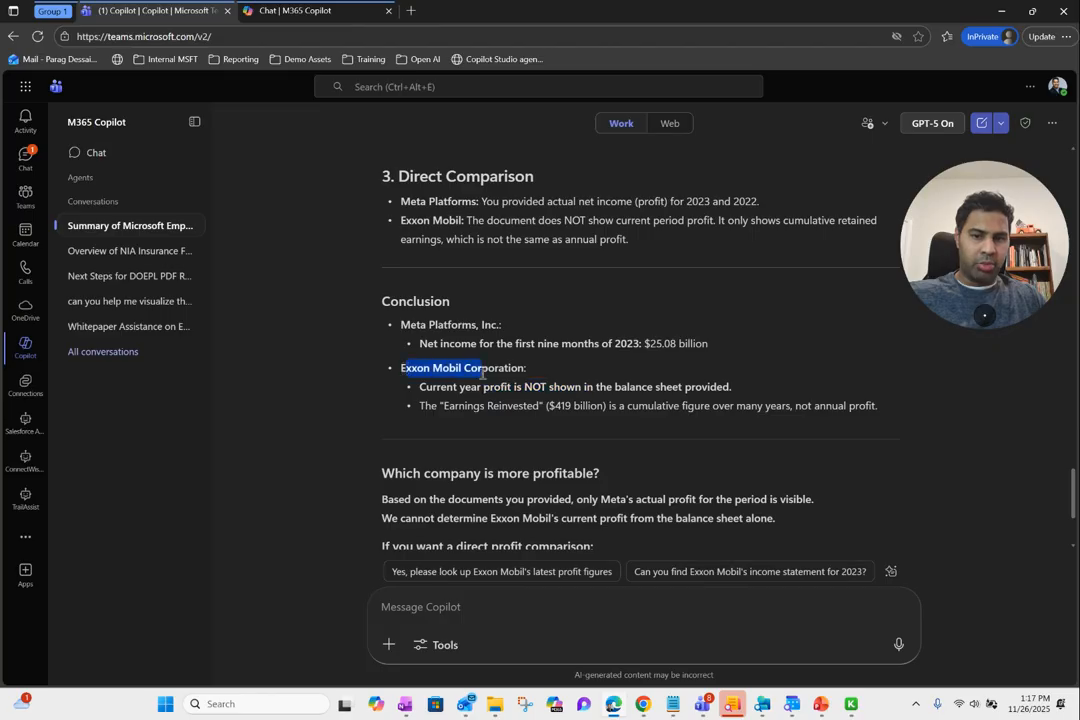
{"action": "left_click", "coordinate": [681, 386]}
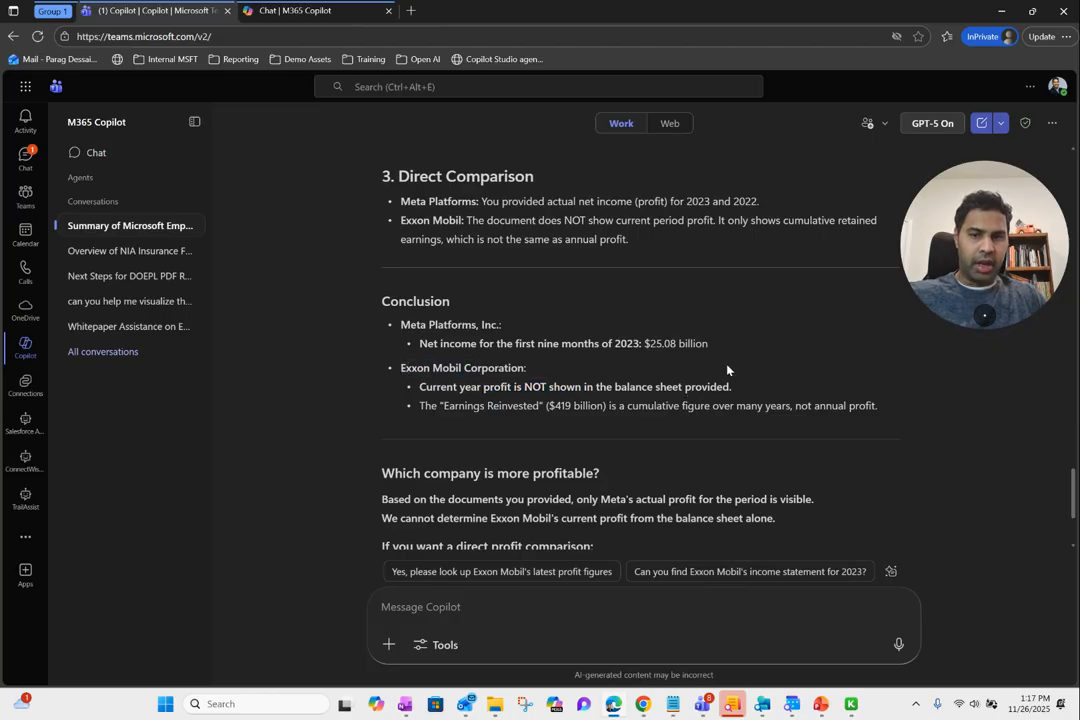
{"action": "scroll", "coordinate": [727, 370], "scroll_direction": "down", "scroll_amount": 4}
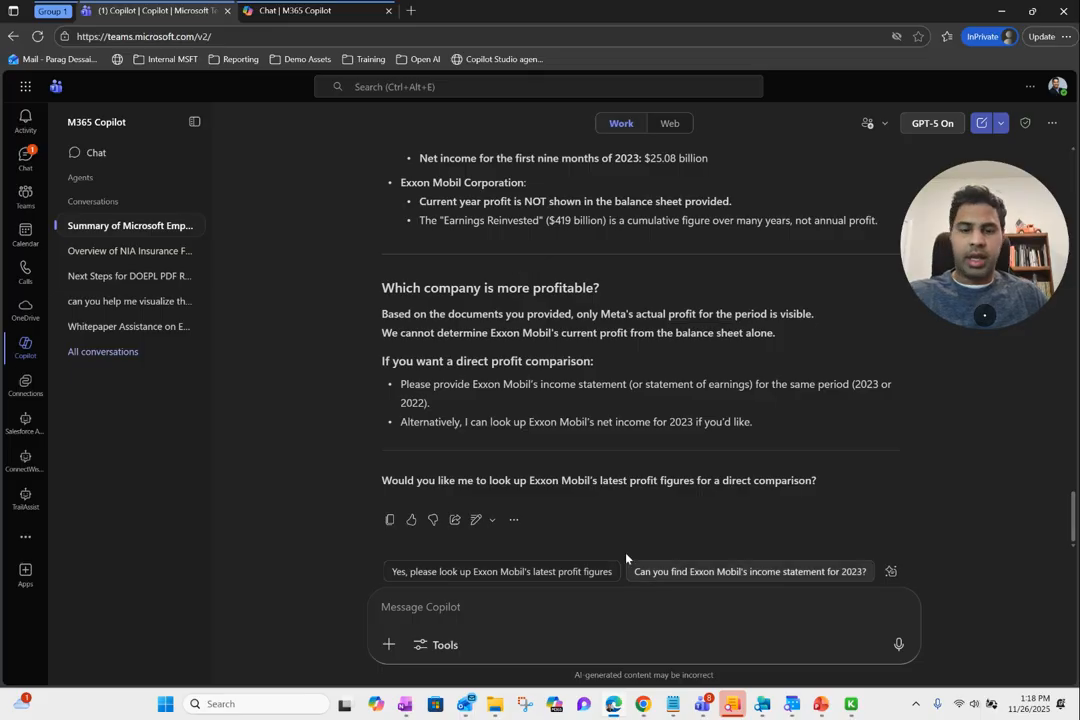
{"action": "left_click", "coordinate": [412, 608]}
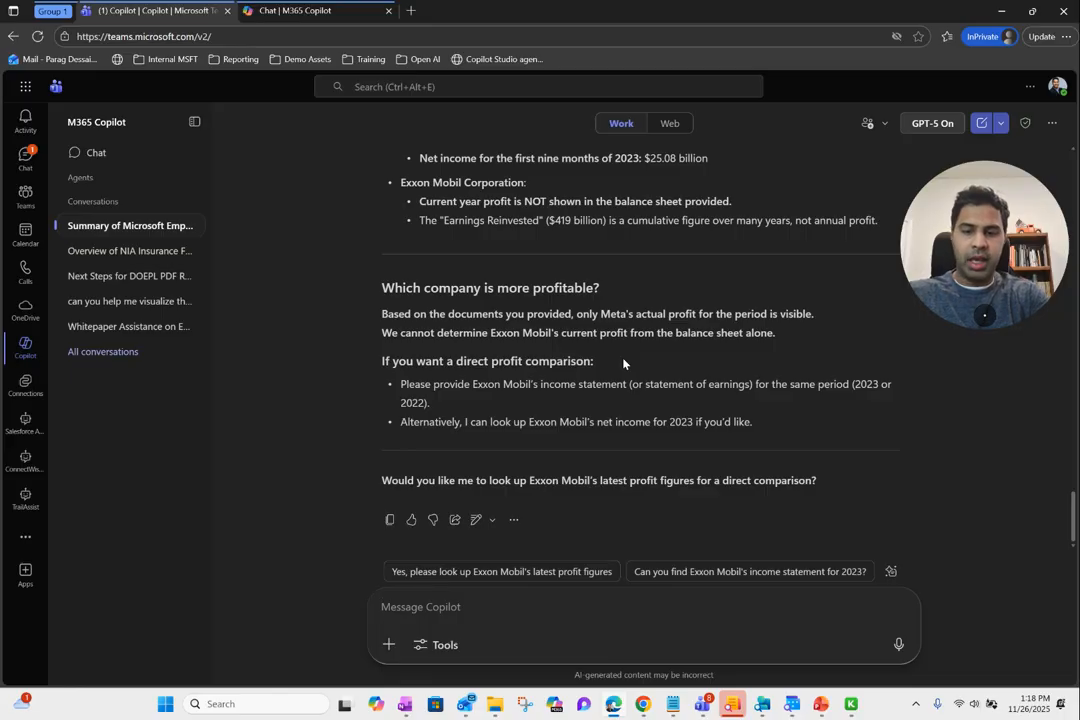
- Start a new chat and send the prompt "can you provide me with top 10 stock market new information"
{"action": "left_click", "coordinate": [981, 123]}
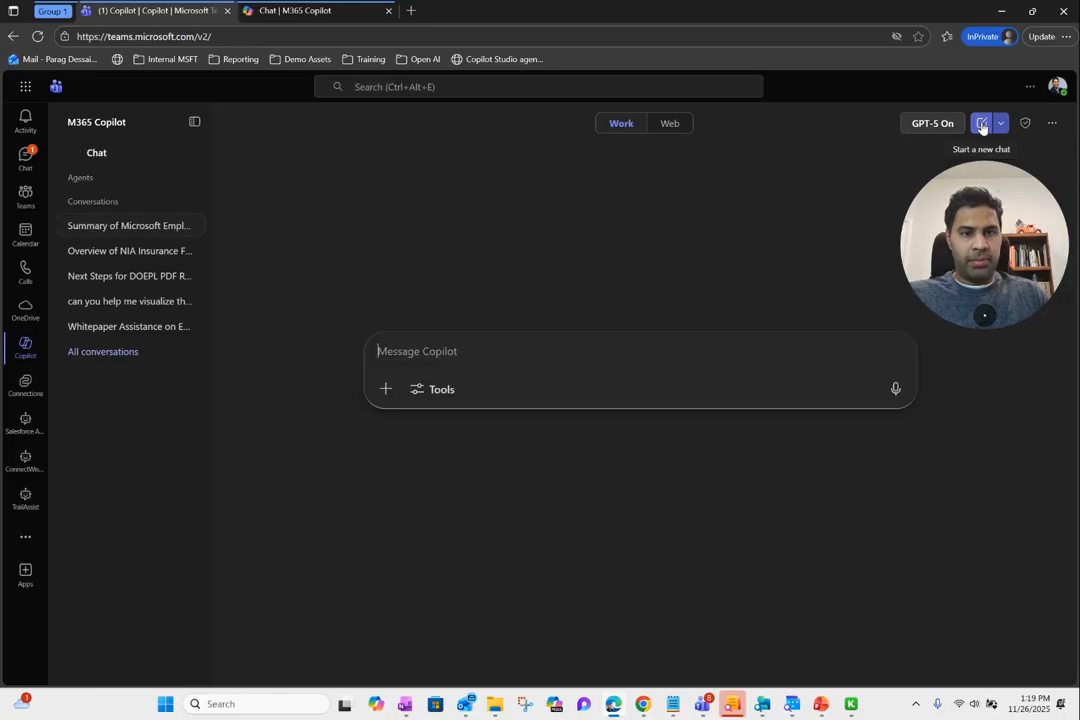
{"action": "left_click", "coordinate": [452, 352]}
{"action": "type", "text": "an"}
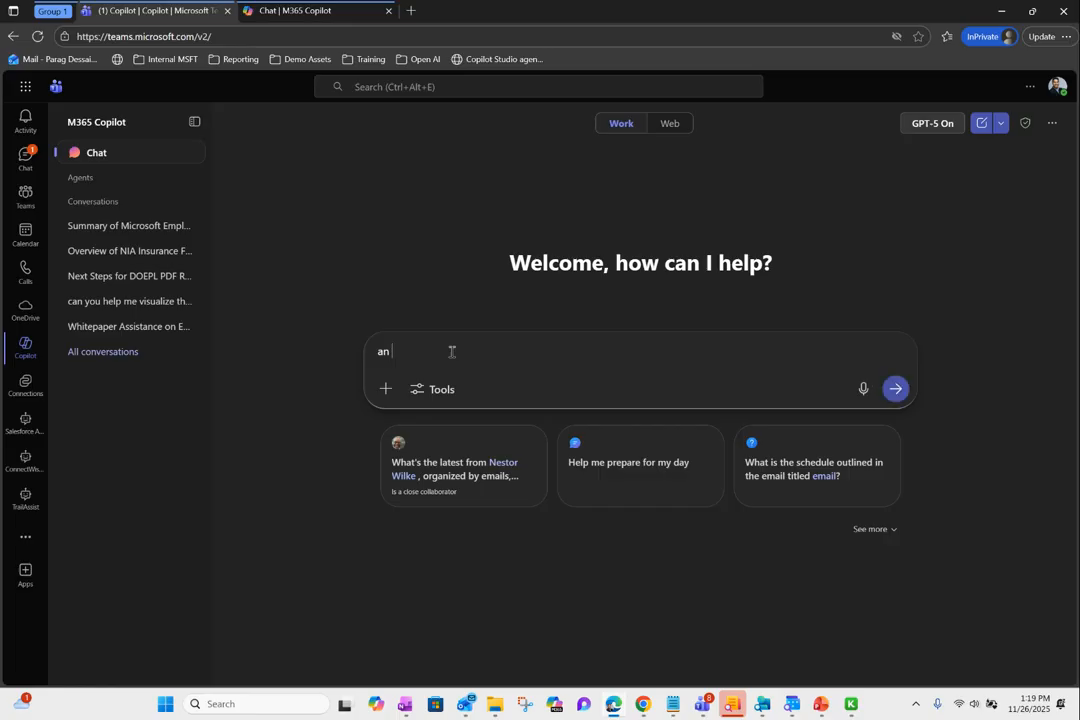
{"action": "key", "text": "BackSpace"}
{"action": "key", "text": "BackSpace"}
{"action": "type", "text": "can you "}
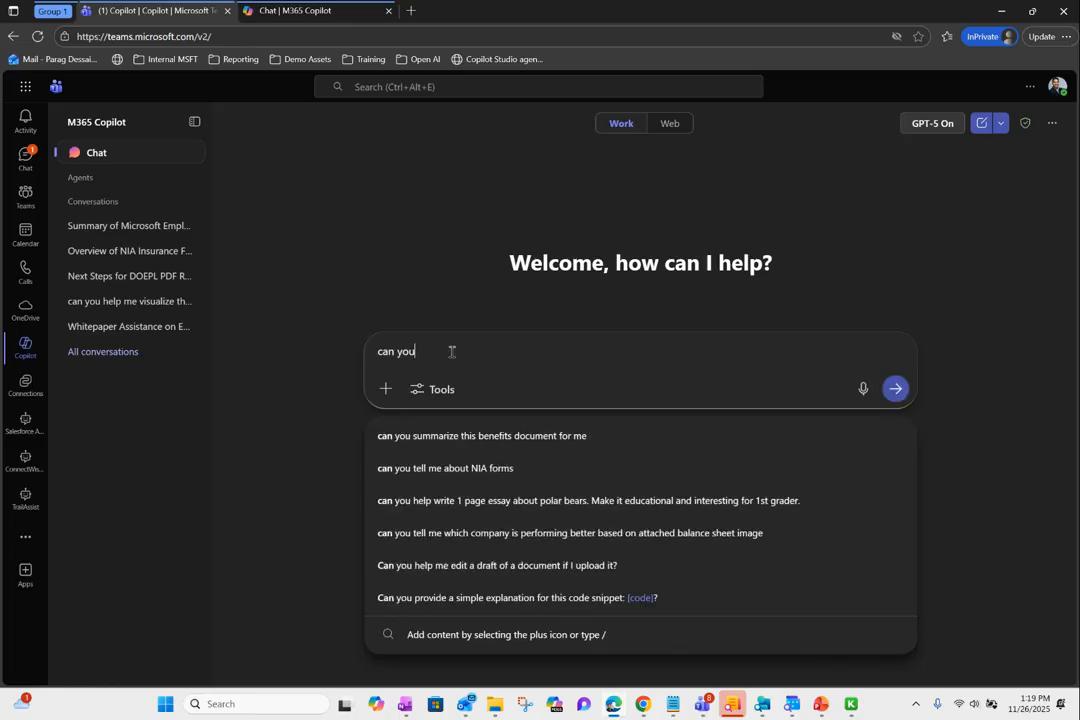
{"action": "type", "text": "prov"}
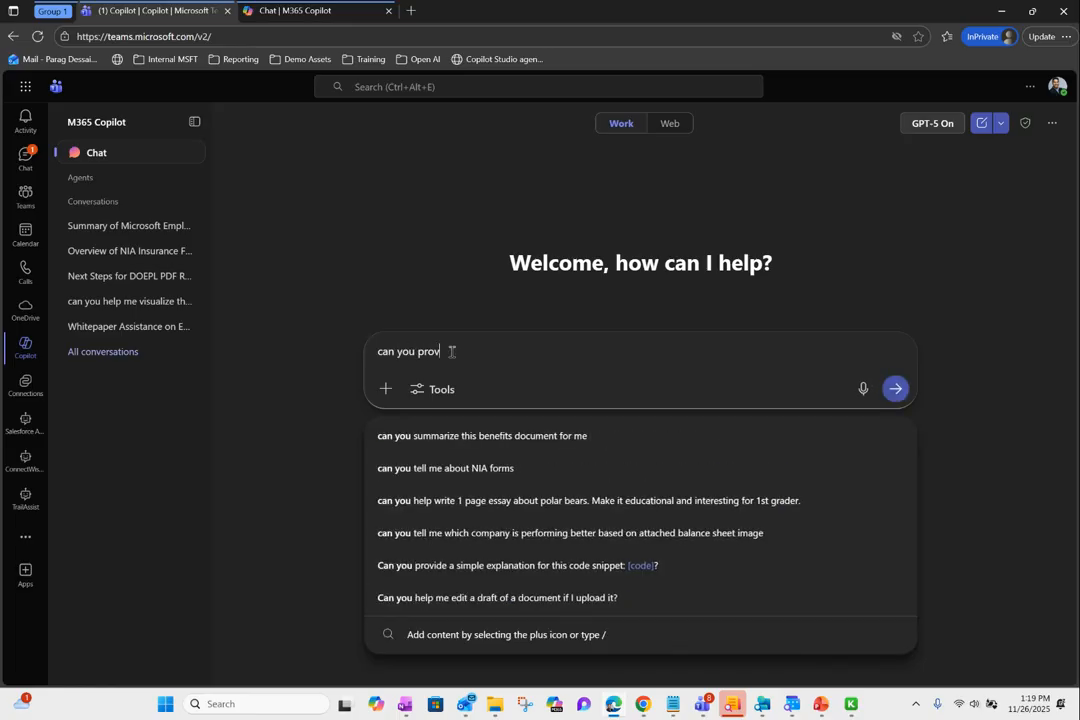
{"action": "type", "text": "ide me w"}
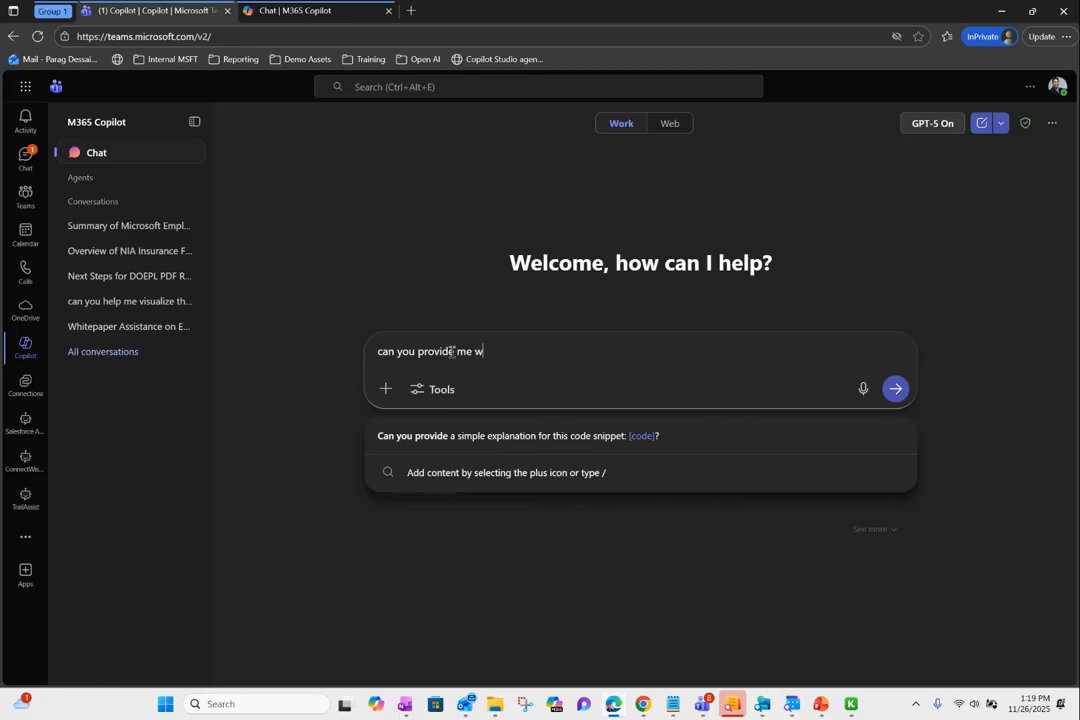
{"action": "type", "text": "ith top 10"}
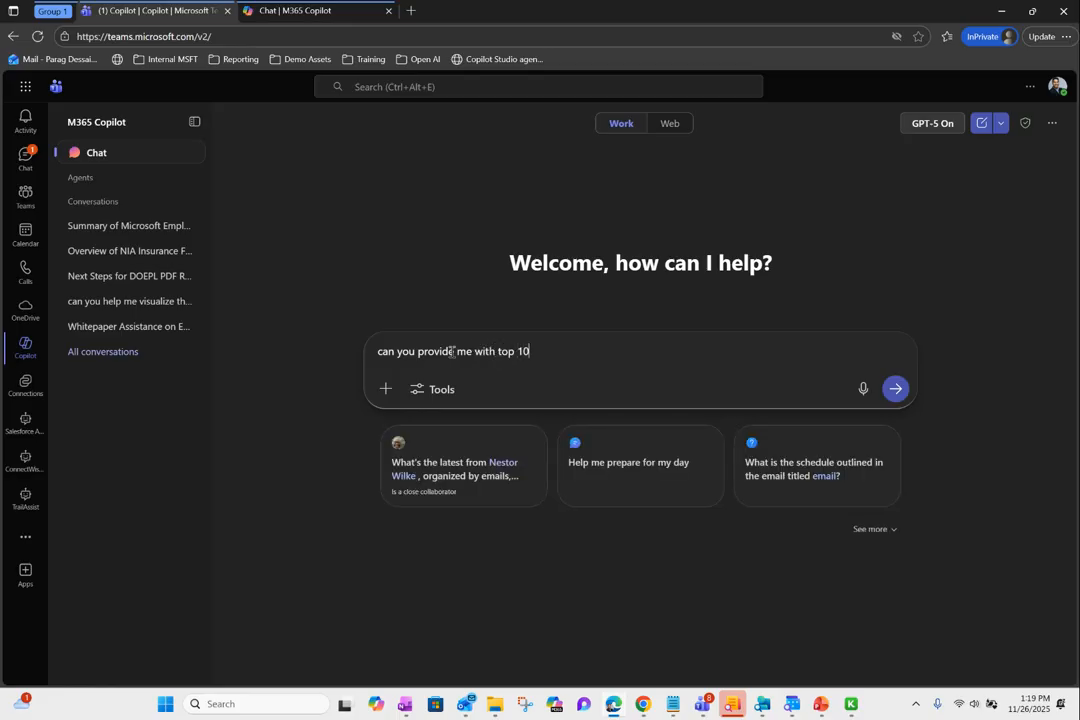
{"action": "type", "text": " stock market new information"}
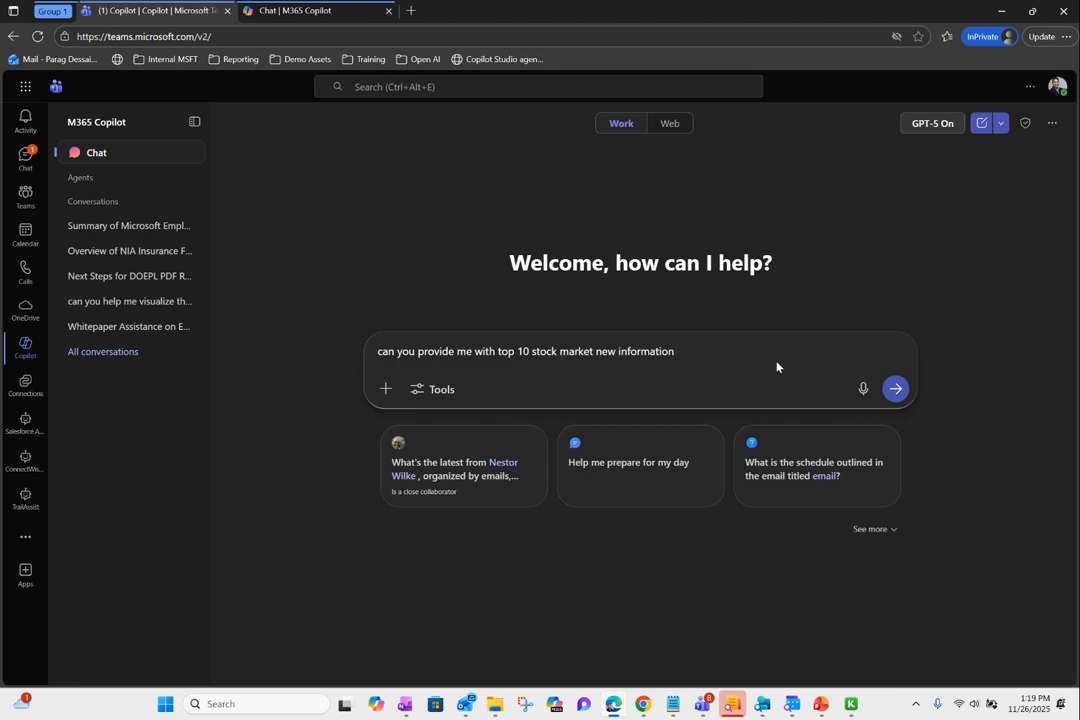
{"action": "left_click", "coordinate": [897, 392]}
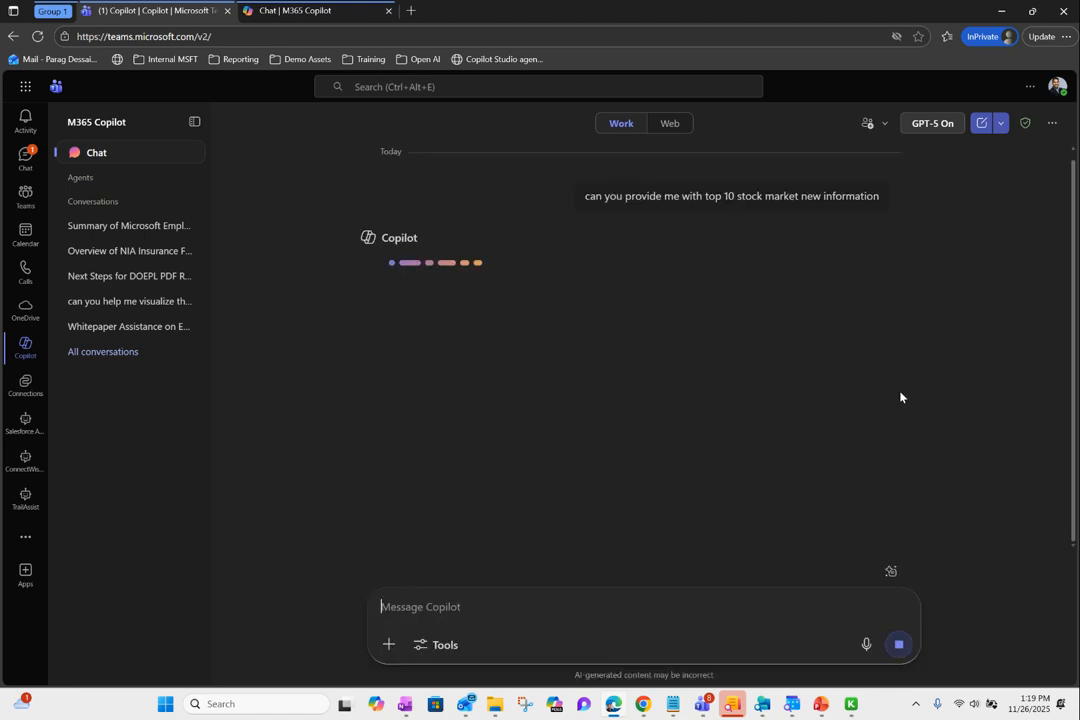
{"action": "left_click", "coordinate": [857, 709]}
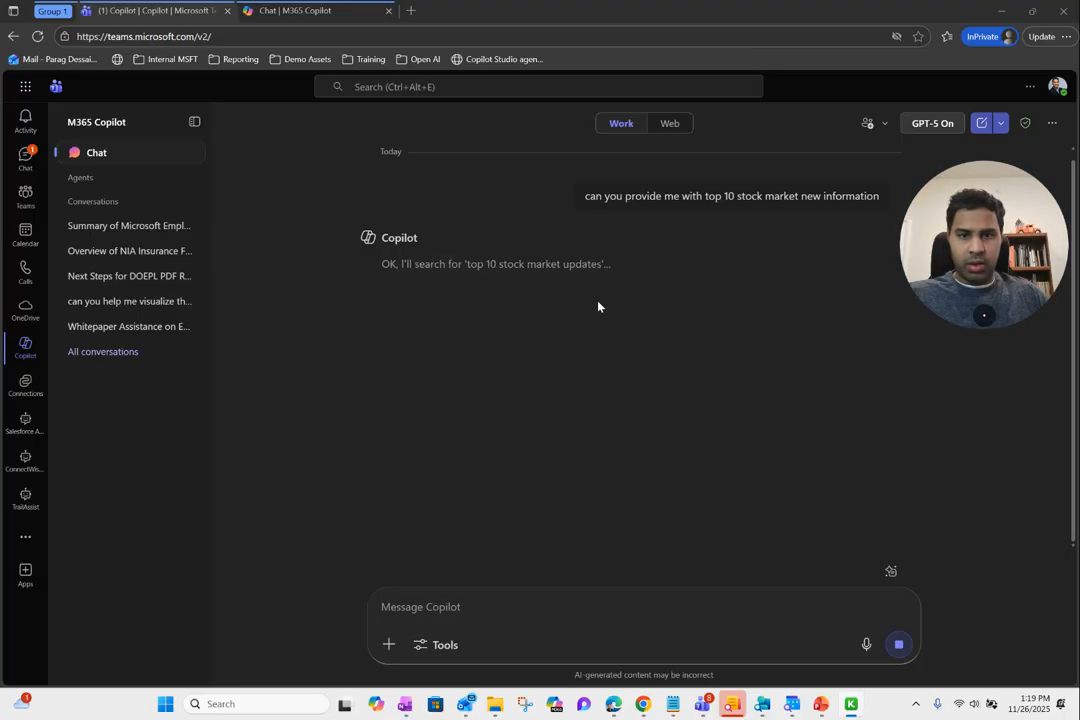
{"action": "left_click_drag", "start_coordinate": [885, 219], "coordinate": [70, 130]}
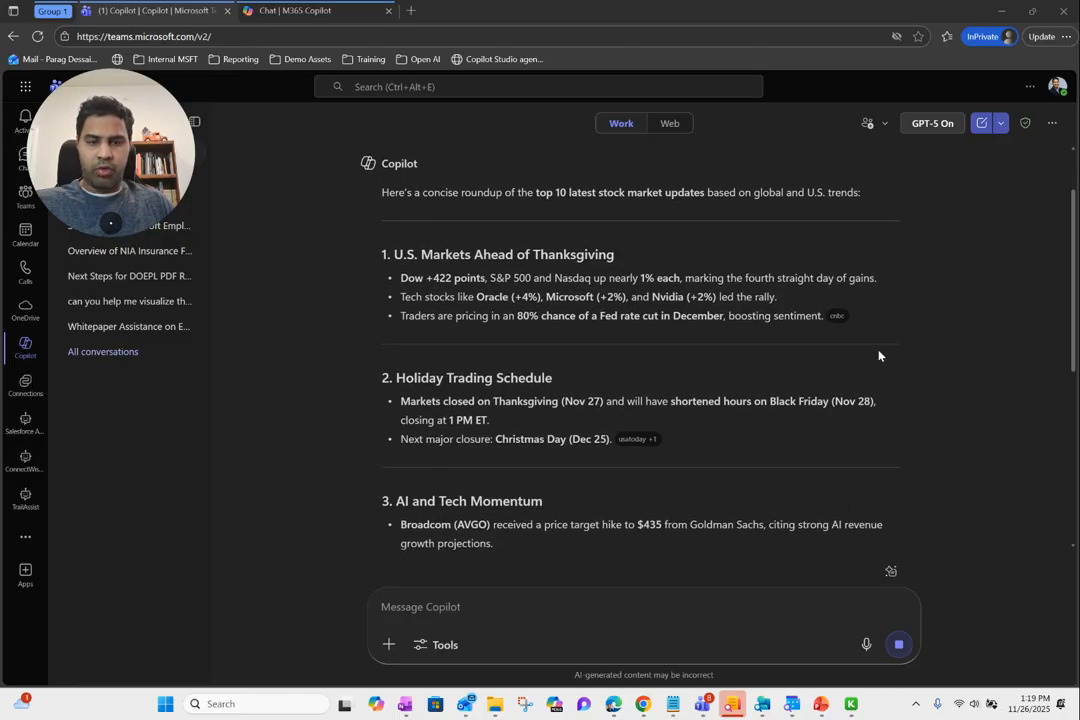
- Read through the generated stock market updates and their cited sources, from the first item to the tenth
{"action": "scroll", "coordinate": [750, 300], "scroll_direction": "up", "scroll_amount": 1}
{"action": "scroll", "coordinate": [765, 212], "scroll_direction": "down", "scroll_amount": 2}
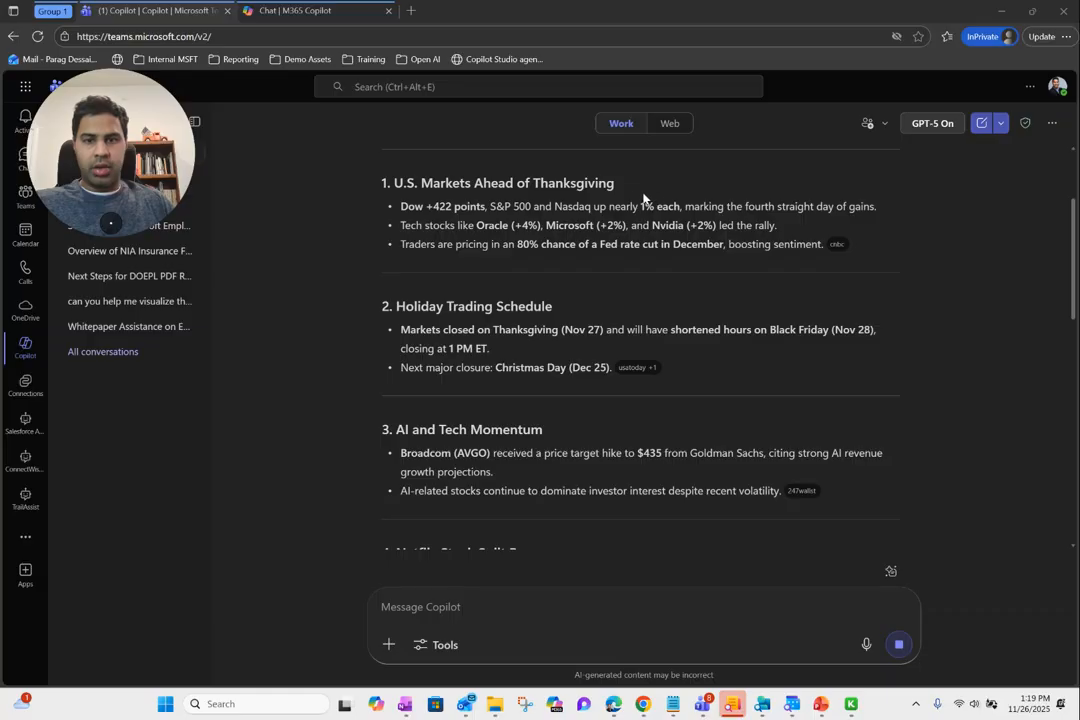
{"action": "scroll", "coordinate": [690, 250], "scroll_direction": "down", "scroll_amount": 4}
{"action": "scroll", "coordinate": [674, 300], "scroll_direction": "down", "scroll_amount": 1}
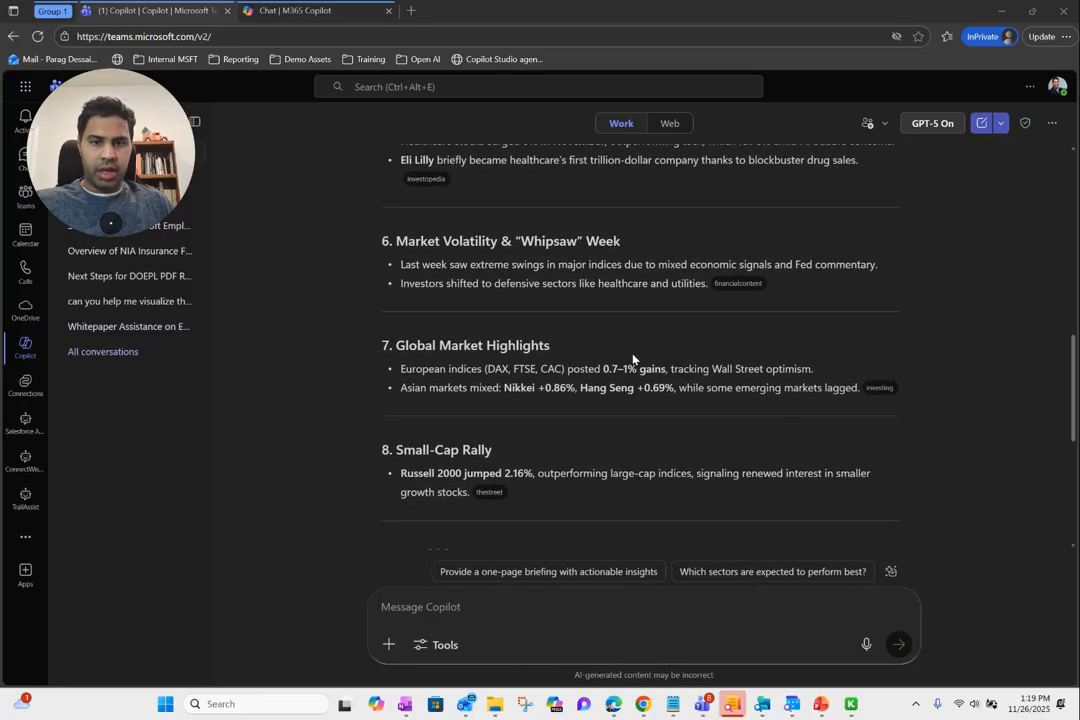
{"action": "scroll", "coordinate": [566, 345], "scroll_direction": "down", "scroll_amount": 3}
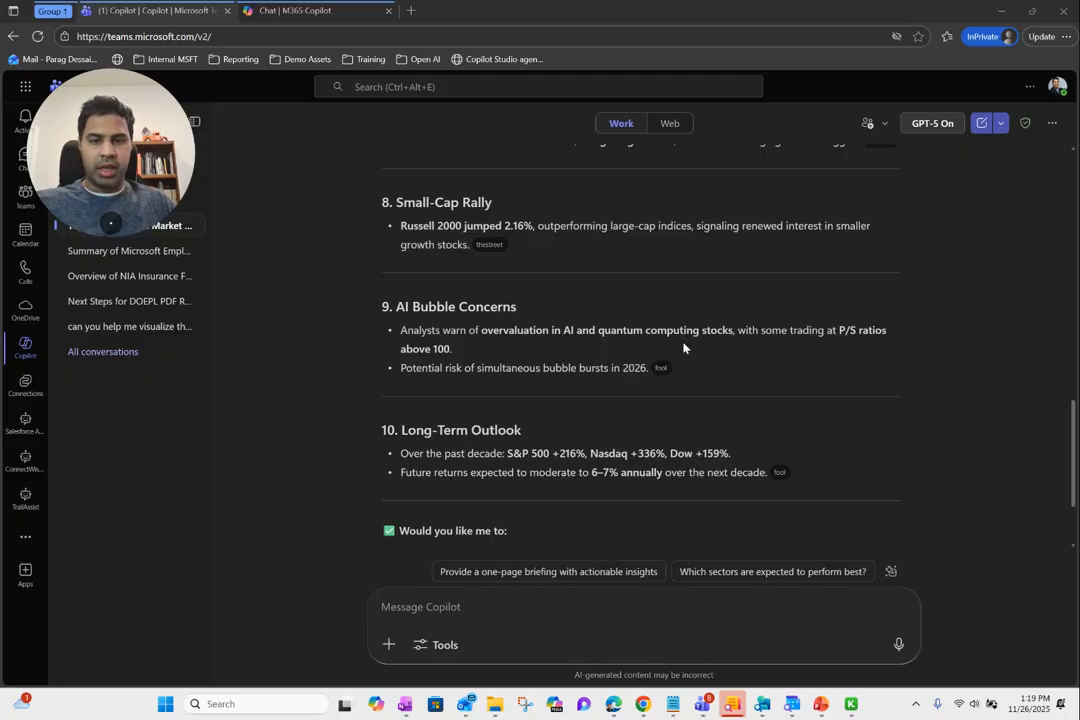
- Open scheduling for the prompt "can you provide me with top 10 stock market new information" and set its run time to 09:00 AM
{"action": "scroll", "coordinate": [625, 345], "scroll_direction": "down", "scroll_amount": 1}
{"action": "scroll", "coordinate": [625, 345], "scroll_direction": "down", "scroll_amount": 2}
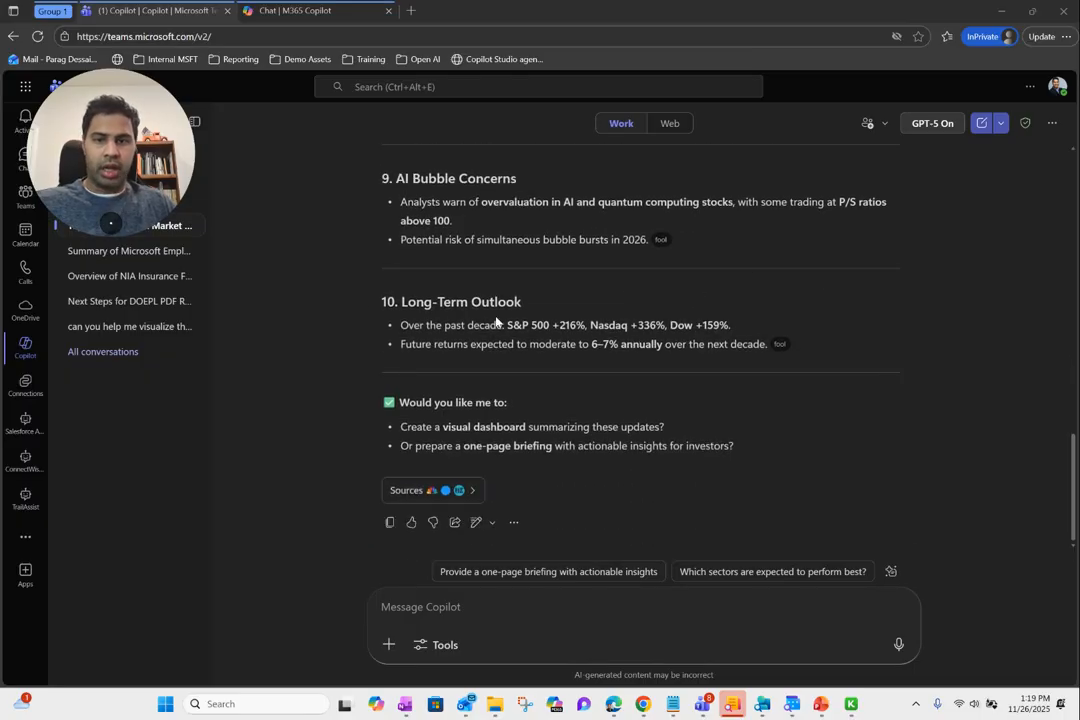
{"action": "scroll", "coordinate": [620, 300], "scroll_direction": "up", "scroll_amount": 10}
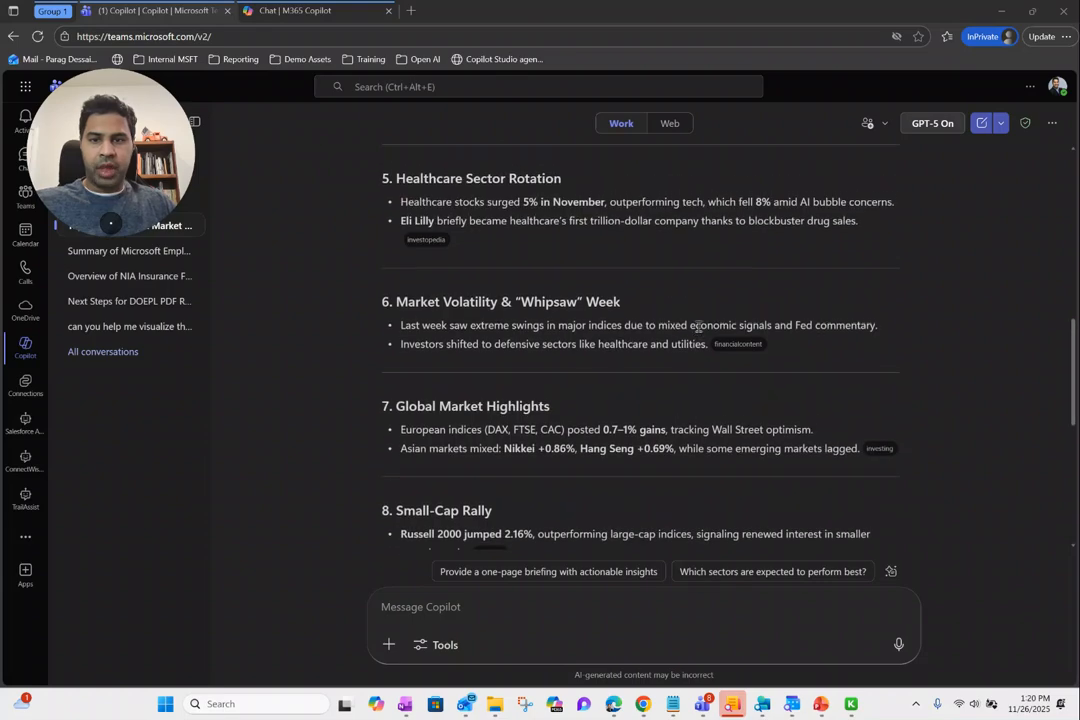
{"action": "scroll", "coordinate": [633, 251], "scroll_direction": "up", "scroll_amount": 5}
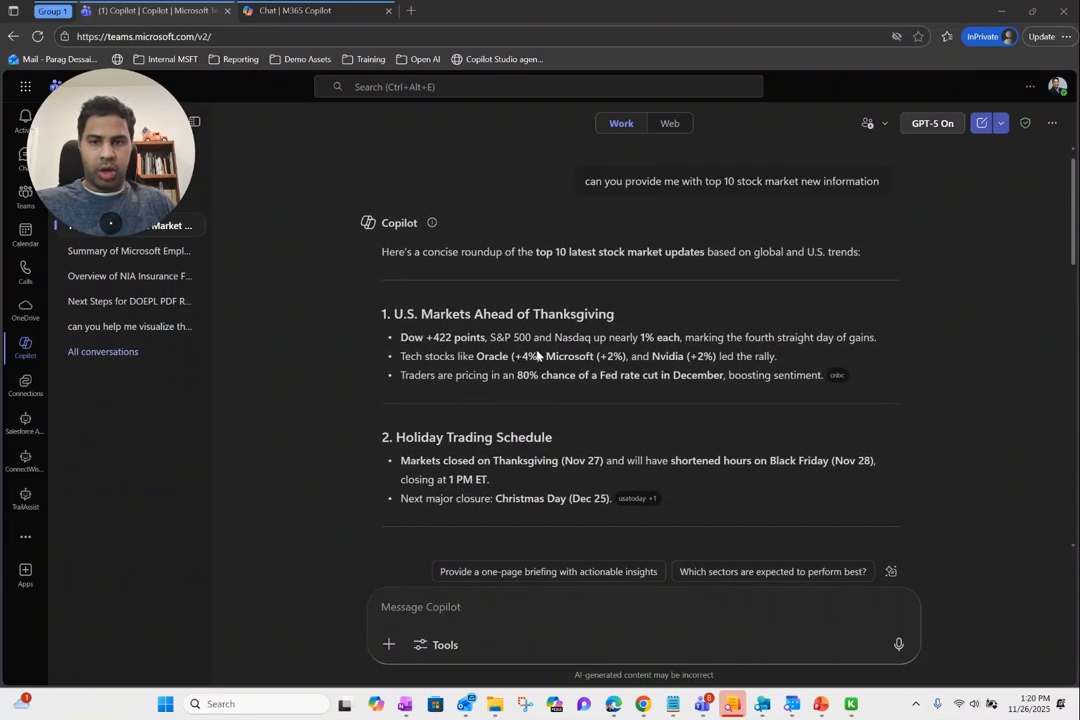
{"action": "scroll", "coordinate": [712, 330], "scroll_direction": "up", "scroll_amount": 1}
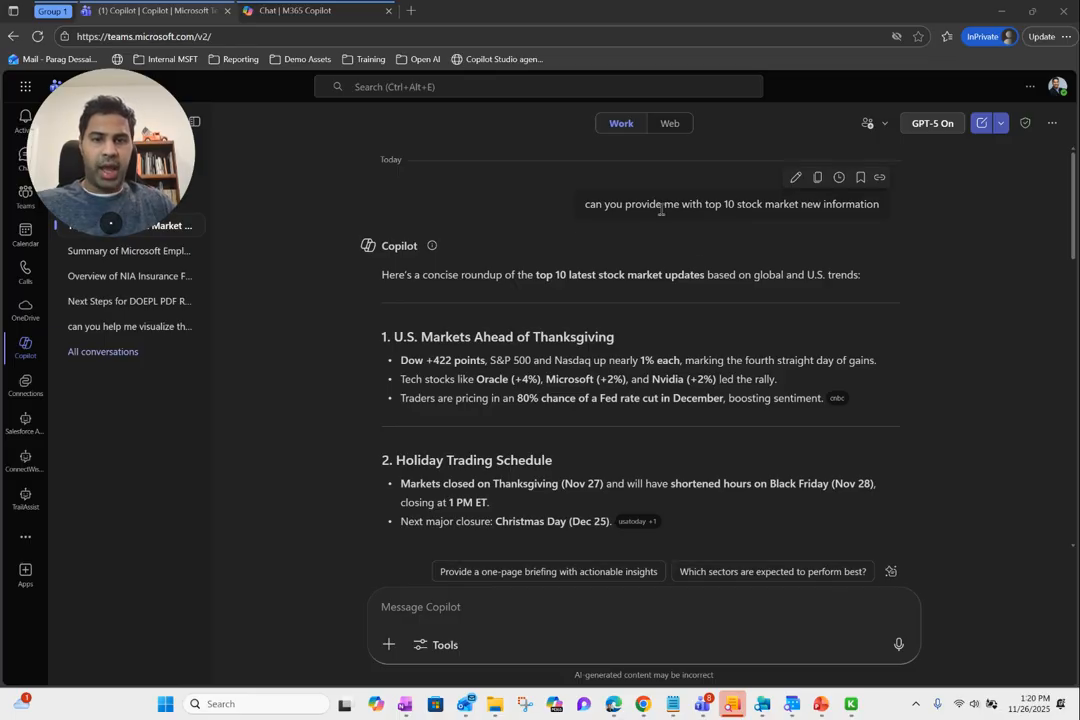
{"action": "left_click", "coordinate": [840, 179]}
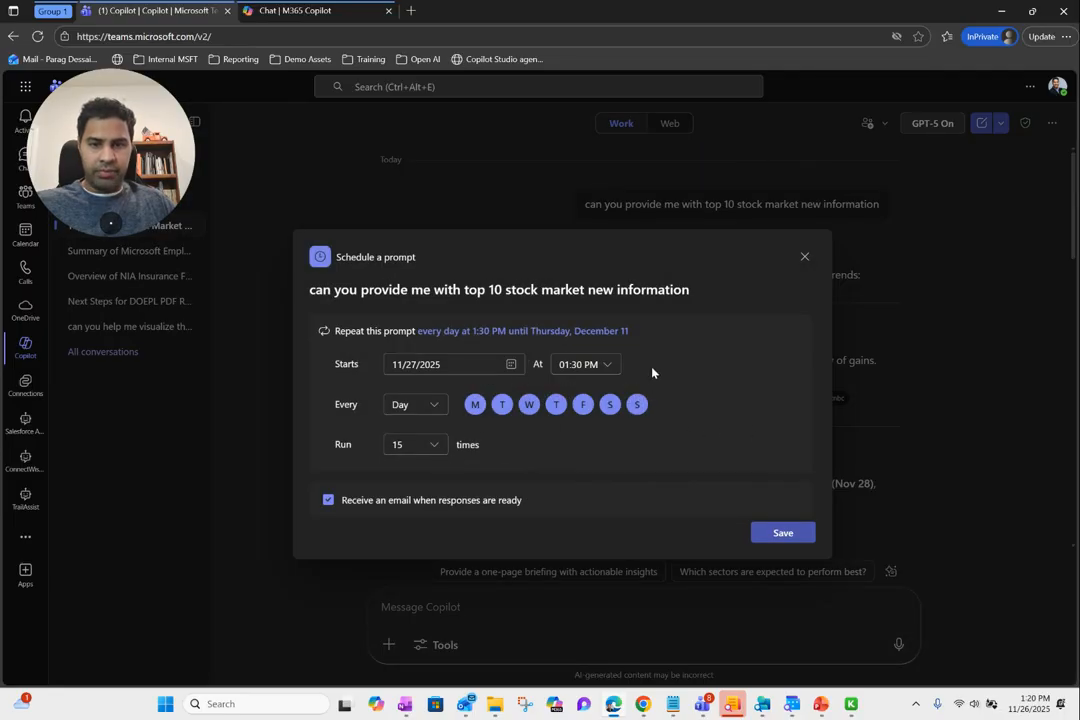
{"action": "left_click", "coordinate": [604, 368]}
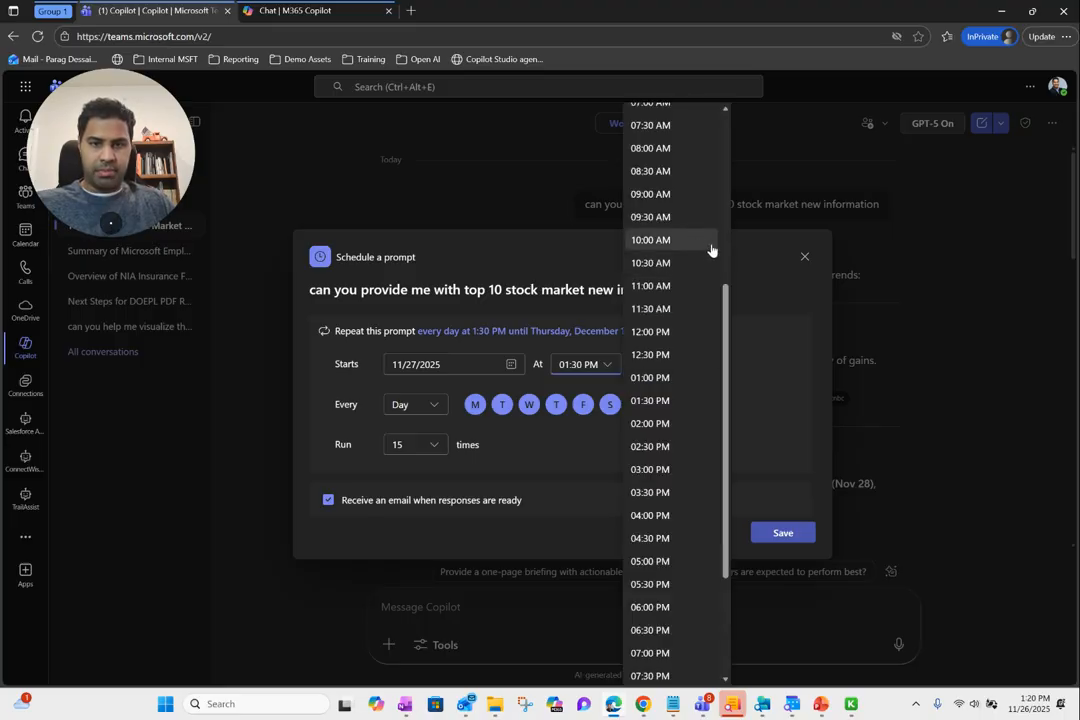
{"action": "scroll", "coordinate": [720, 255], "scroll_direction": "up", "scroll_amount": 1}
{"action": "scroll", "coordinate": [727, 262], "scroll_direction": "up", "scroll_amount": 2}
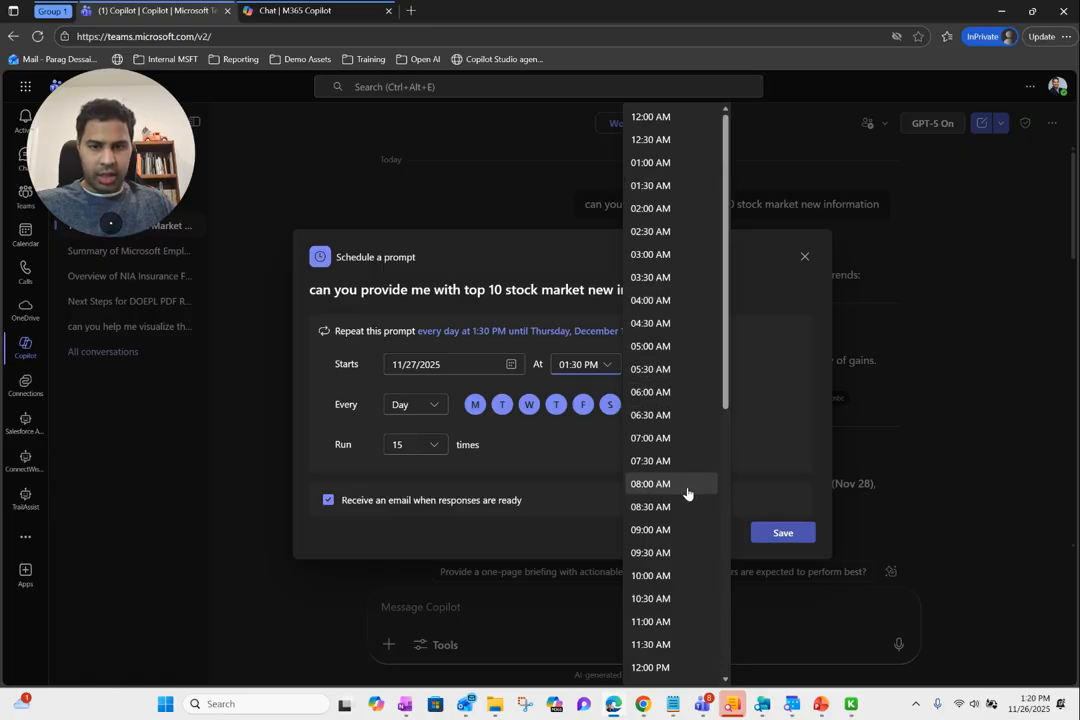
{"action": "scroll", "coordinate": [731, 390], "scroll_direction": "down", "scroll_amount": 1}
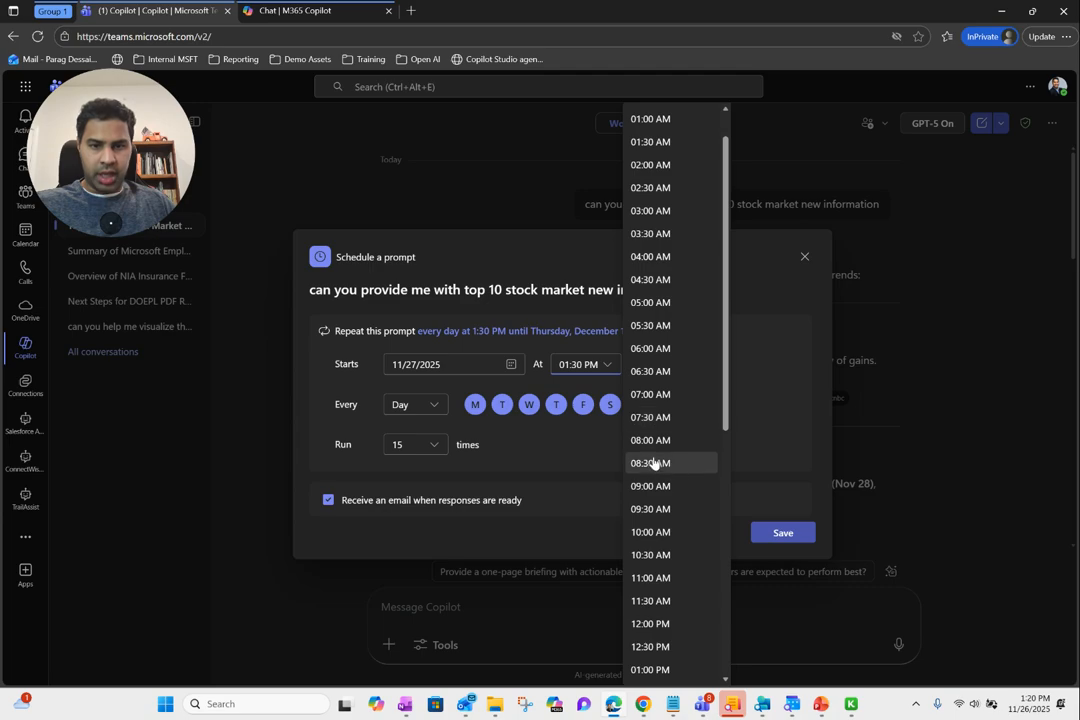
{"action": "left_click", "coordinate": [660, 487]}
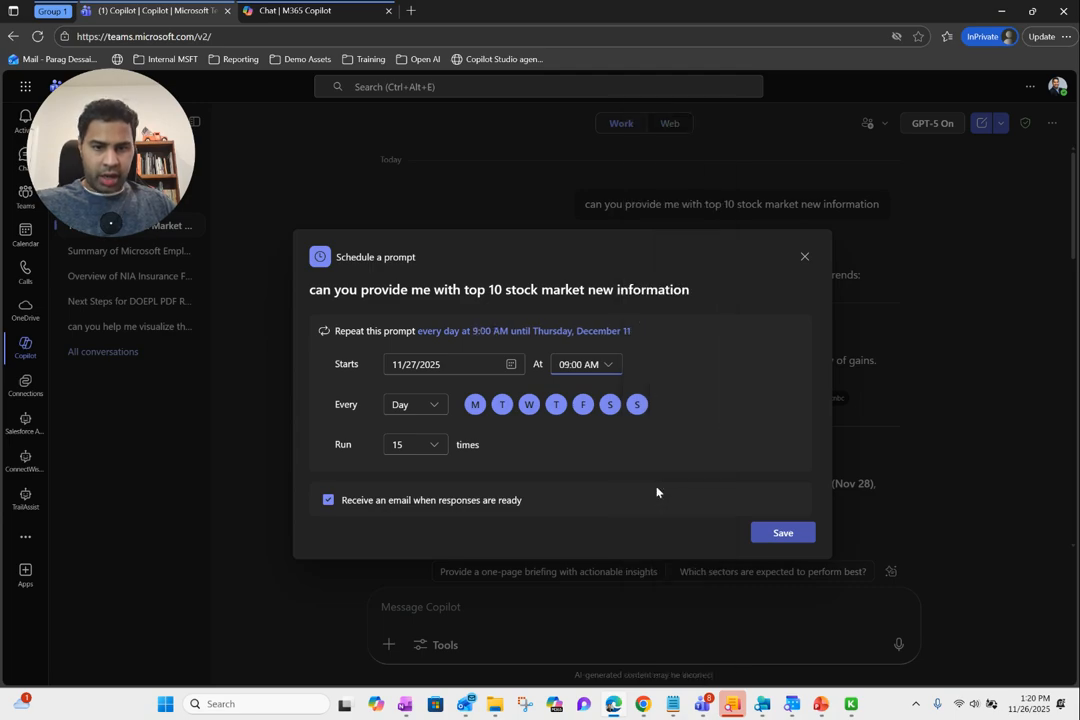
- Limit the prompt's schedule to Monday through Friday with 1 run, and save it
{"action": "left_click", "coordinate": [610, 405]}
{"action": "left_click", "coordinate": [636, 411]}
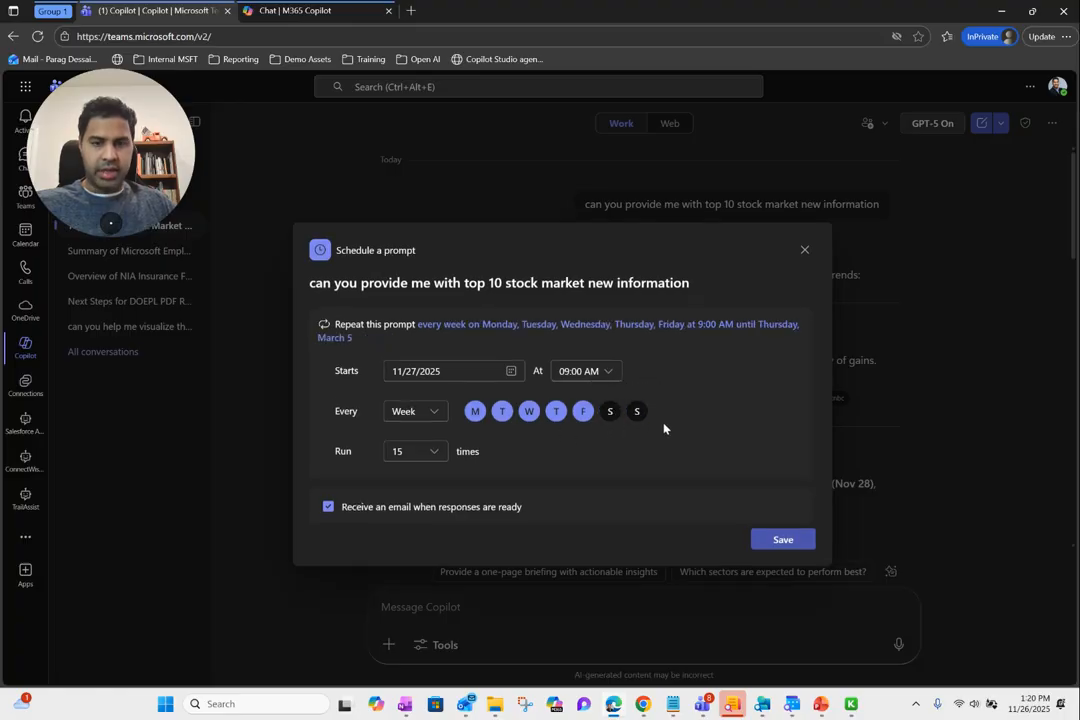
{"action": "left_click", "coordinate": [429, 455]}
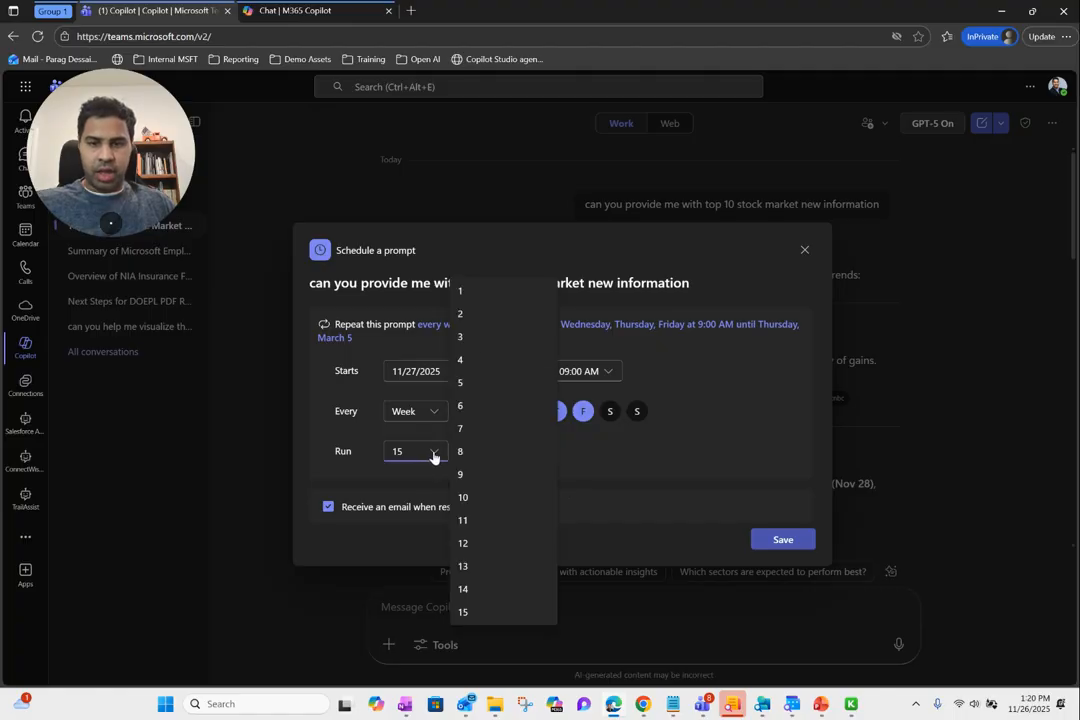
{"action": "left_click", "coordinate": [473, 286]}
{"action": "left_click", "coordinate": [688, 451]}
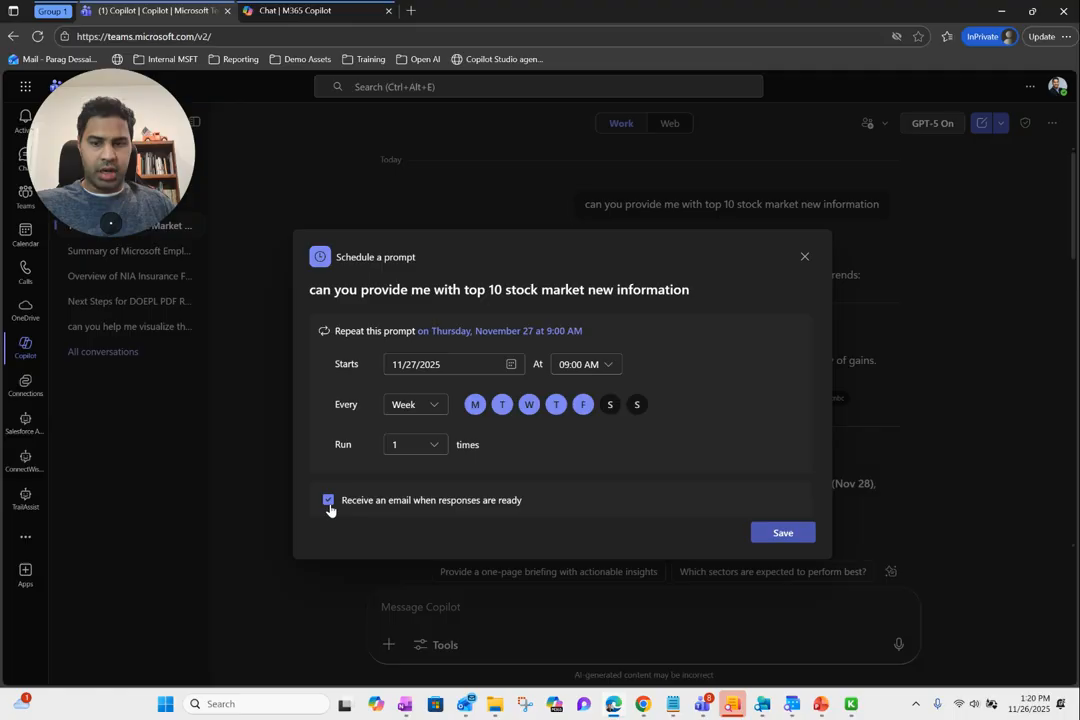
{"action": "left_click", "coordinate": [783, 534]}
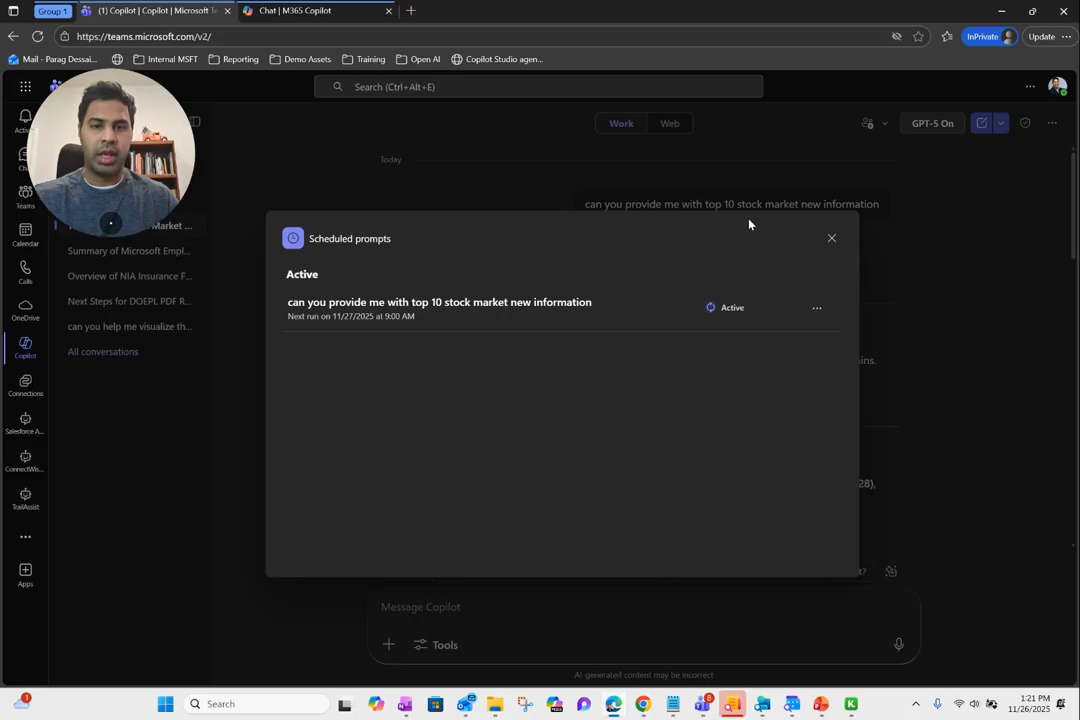
{"action": "left_click", "coordinate": [831, 239]}
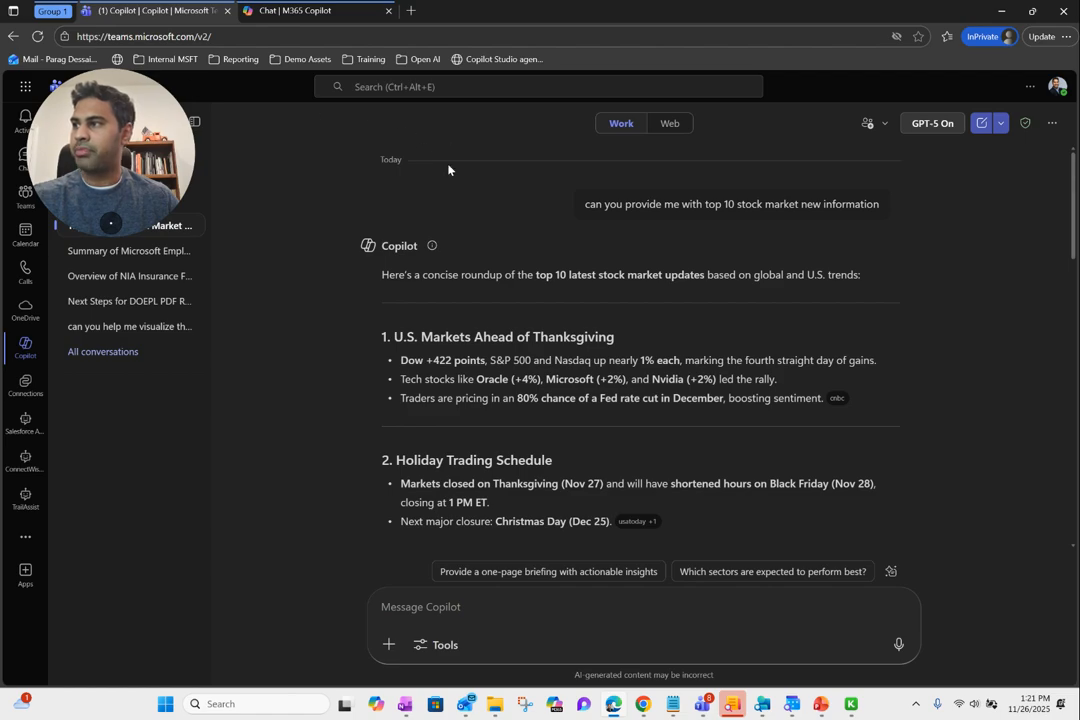
- Start a new chat and send the prompt "can you suggest a menu for office holiday party for 20 pepople."
{"action": "left_click_drag", "start_coordinate": [145, 152], "coordinate": [1033, 250]}
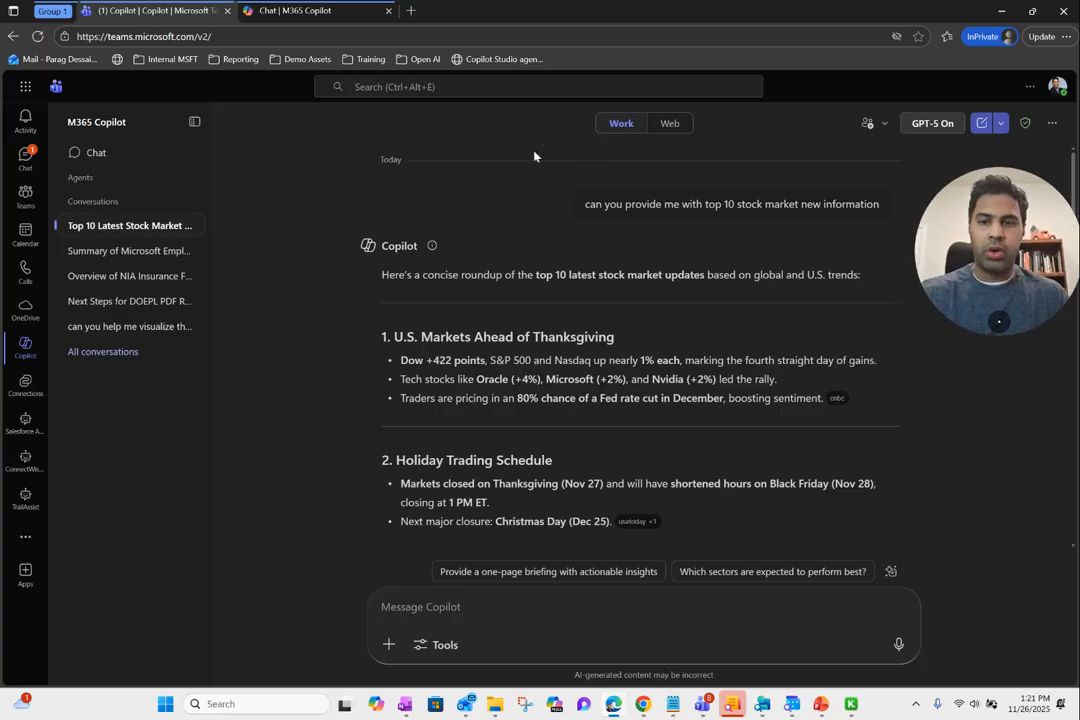
{"action": "left_click", "coordinate": [982, 123]}
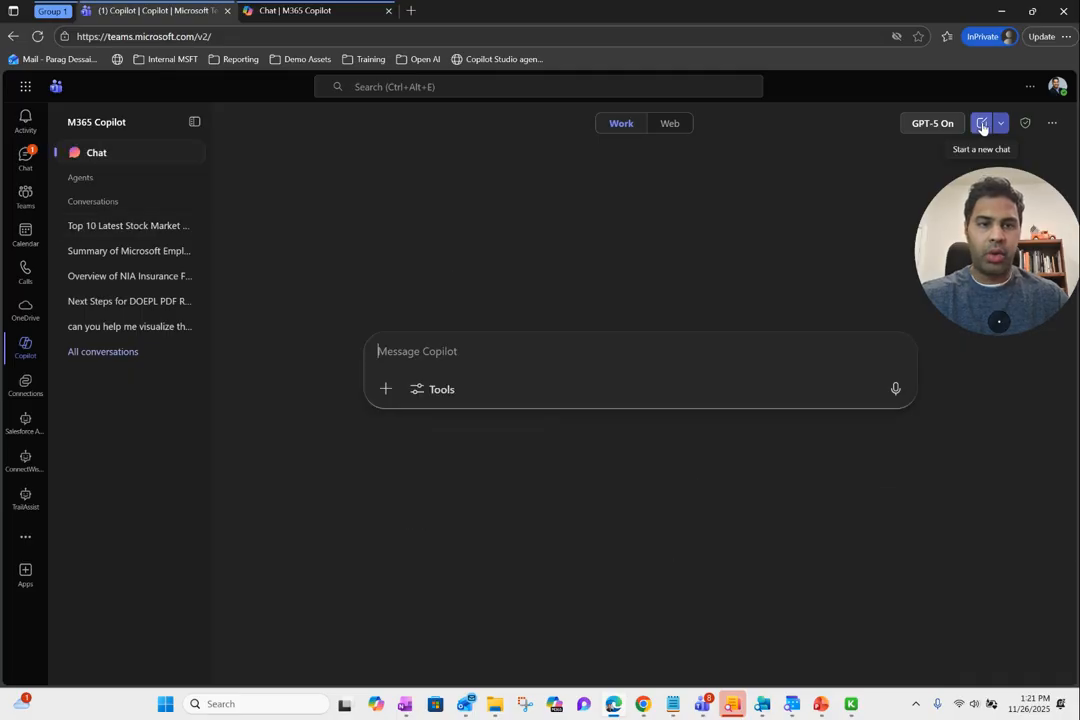
{"action": "left_click", "coordinate": [569, 390]}
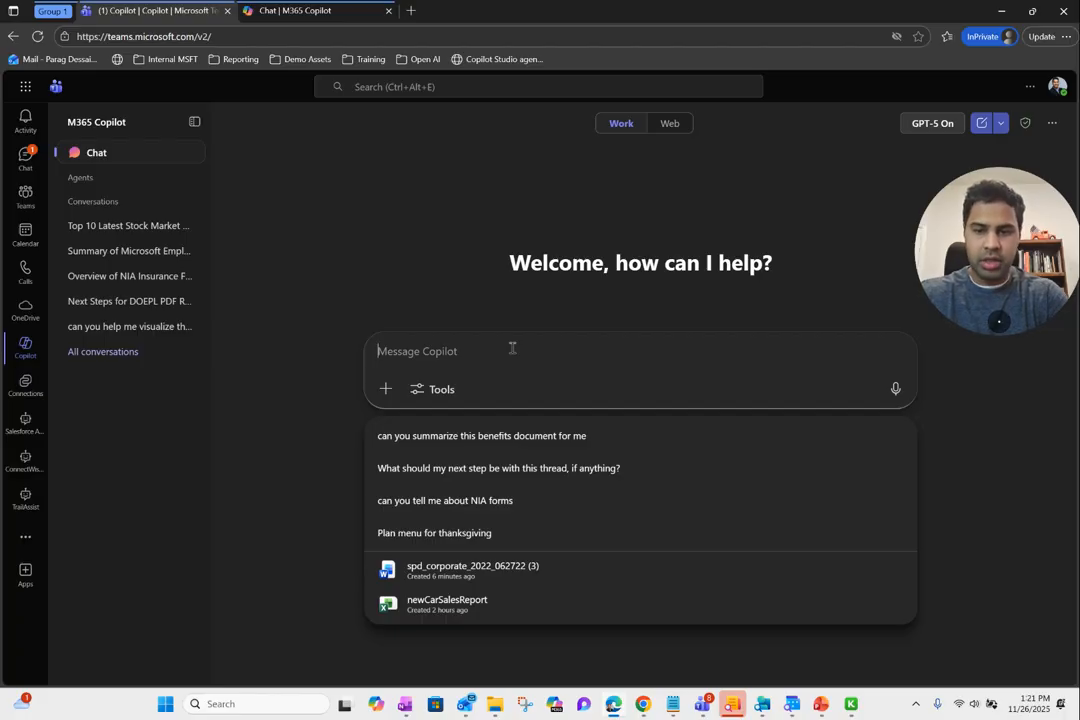
{"action": "type", "text": "can "}
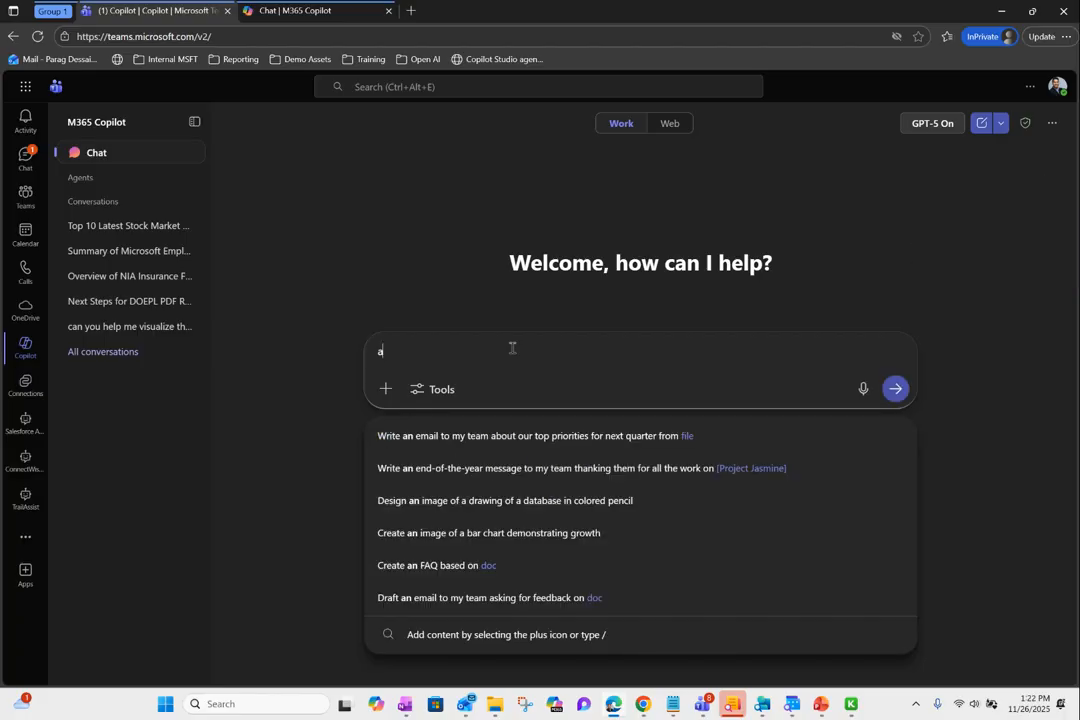
{"action": "type", "text": "you h"}
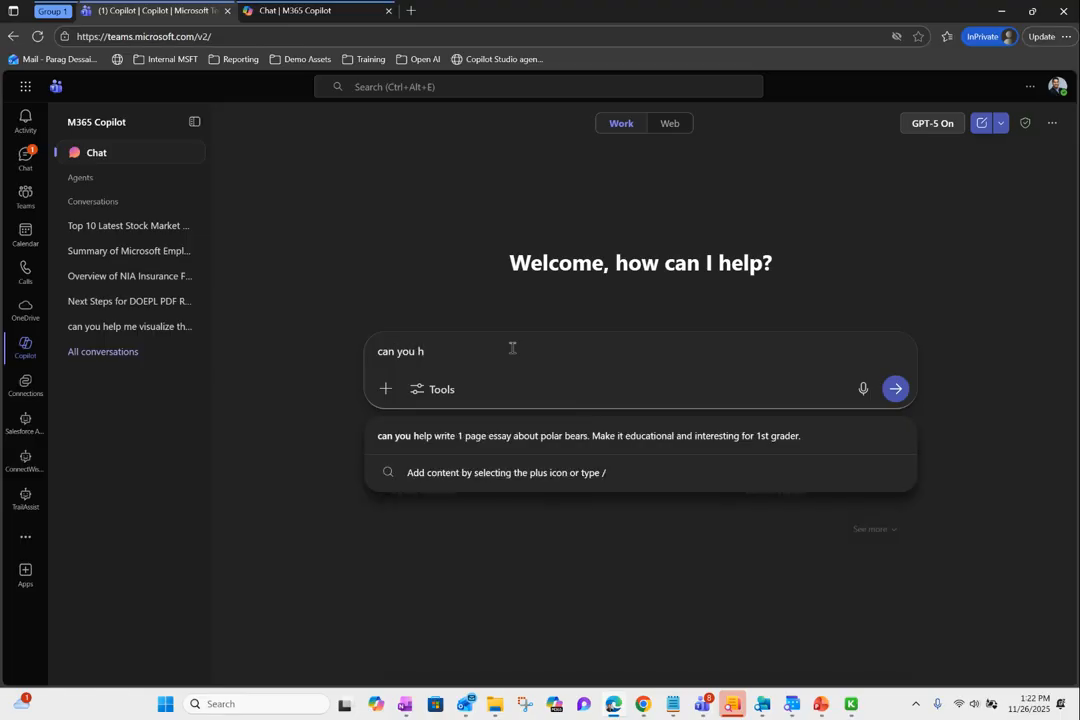
{"action": "type", "text": "suggest a"}
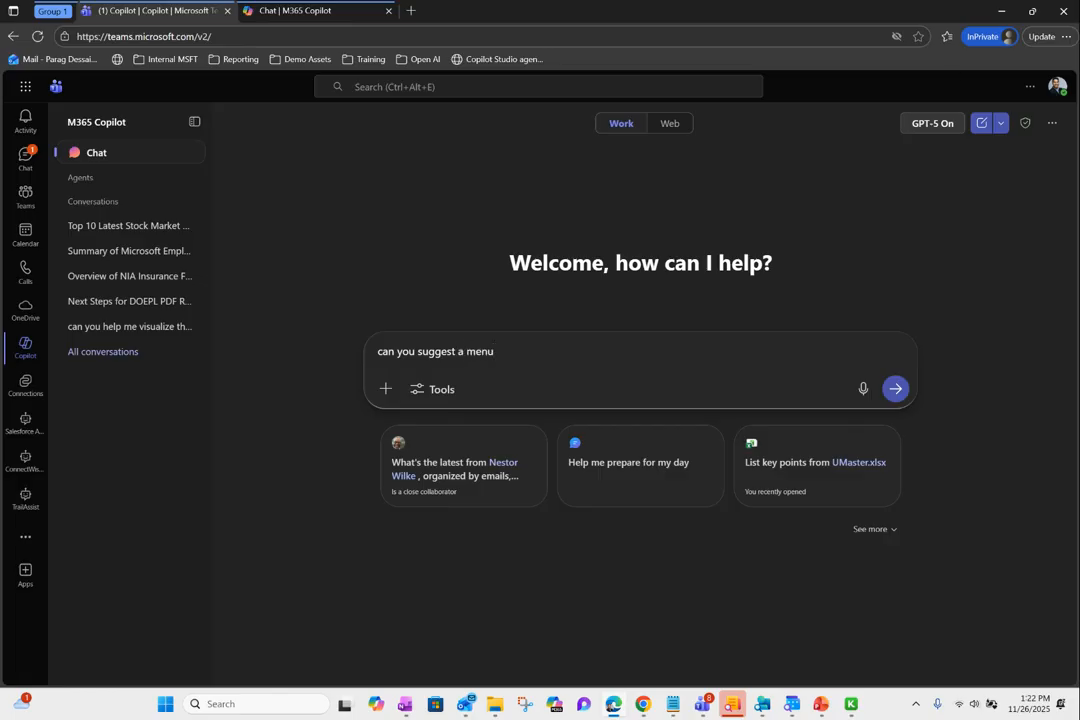
{"action": "type", "text": "menu"}
{"action": "mouse_move", "coordinate": [851, 703]}
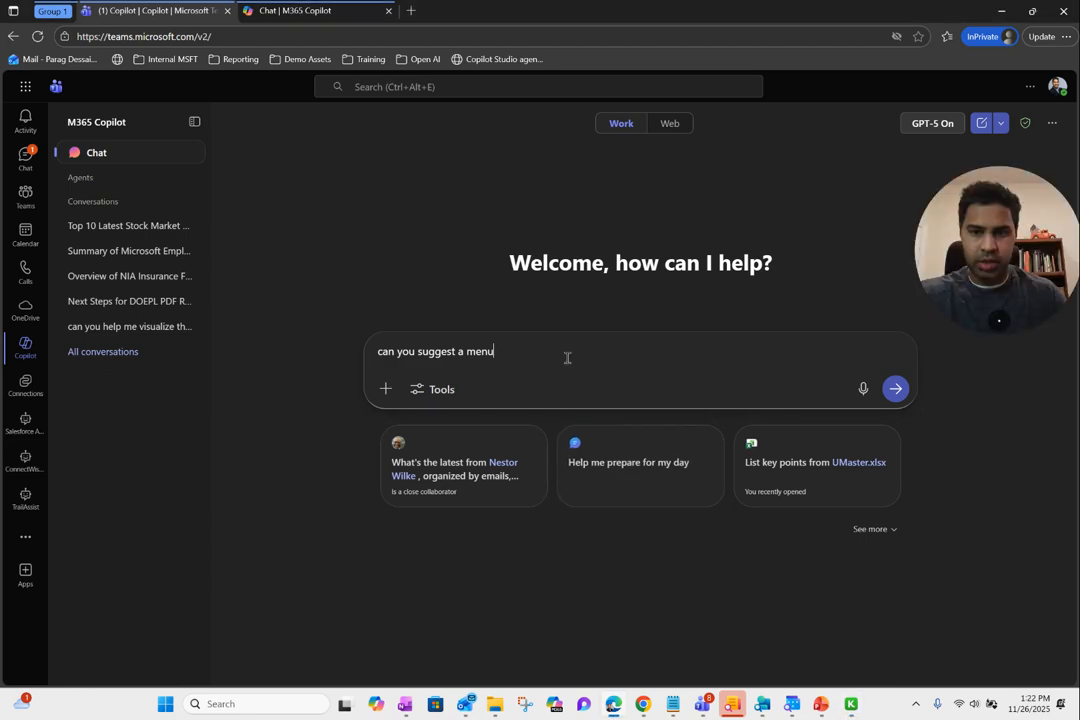
{"action": "type", "text": "for holiday party for 20 pe"}
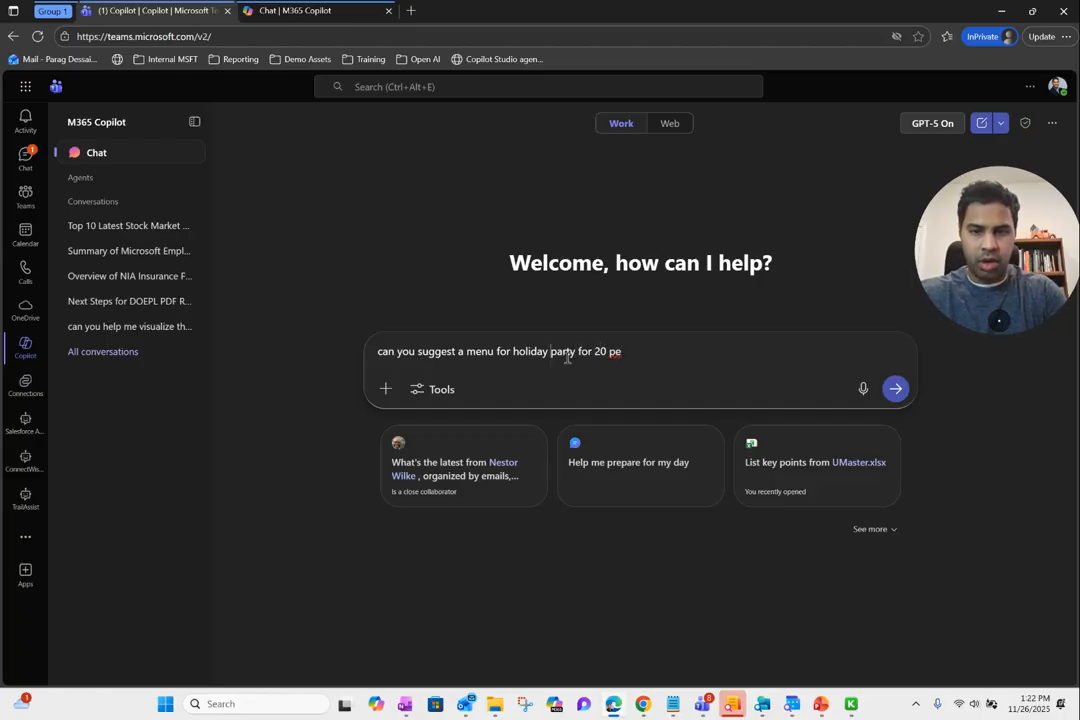
{"action": "type", "text": "office "}
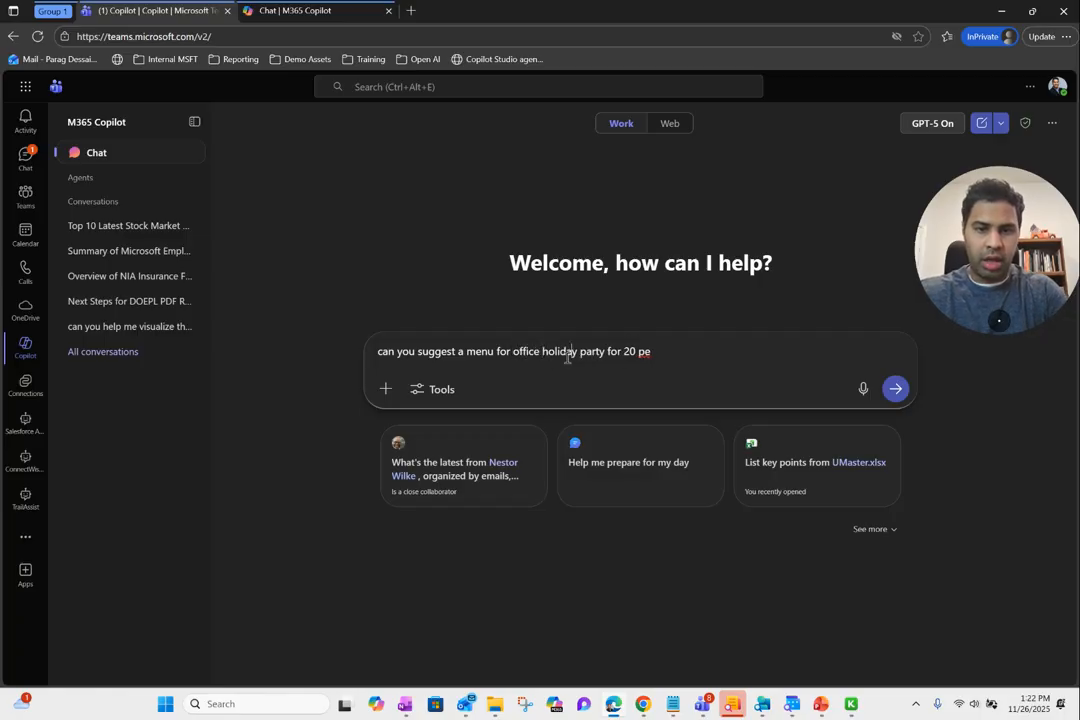
{"action": "type", "text": "p"}
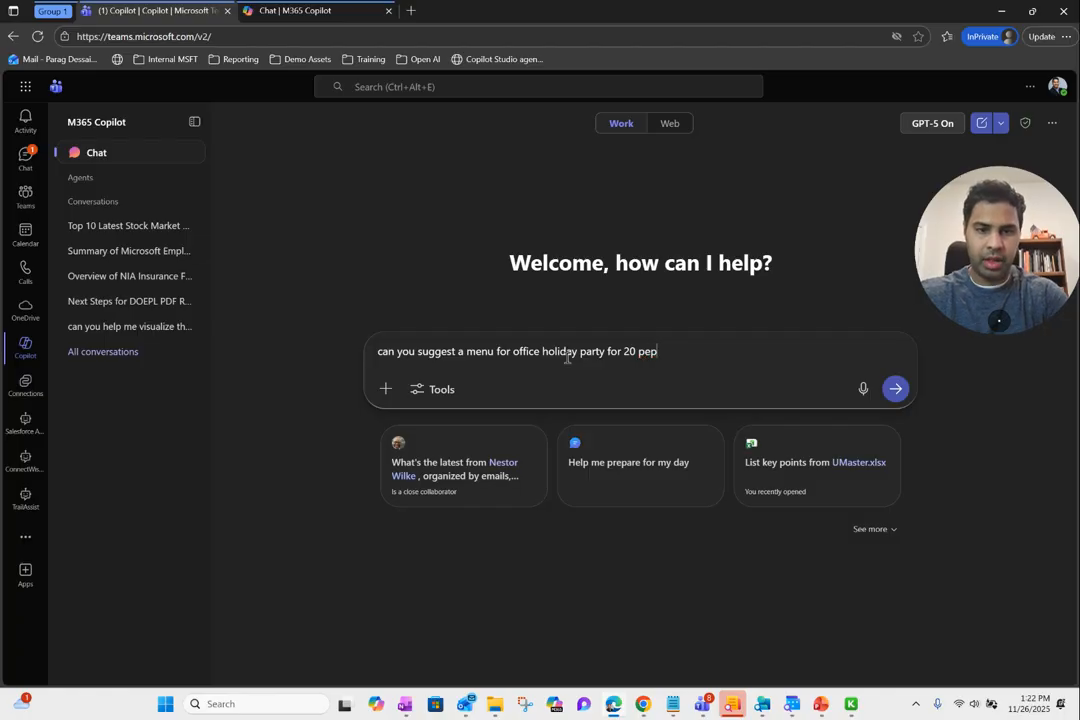
{"action": "type", "text": "ople."}
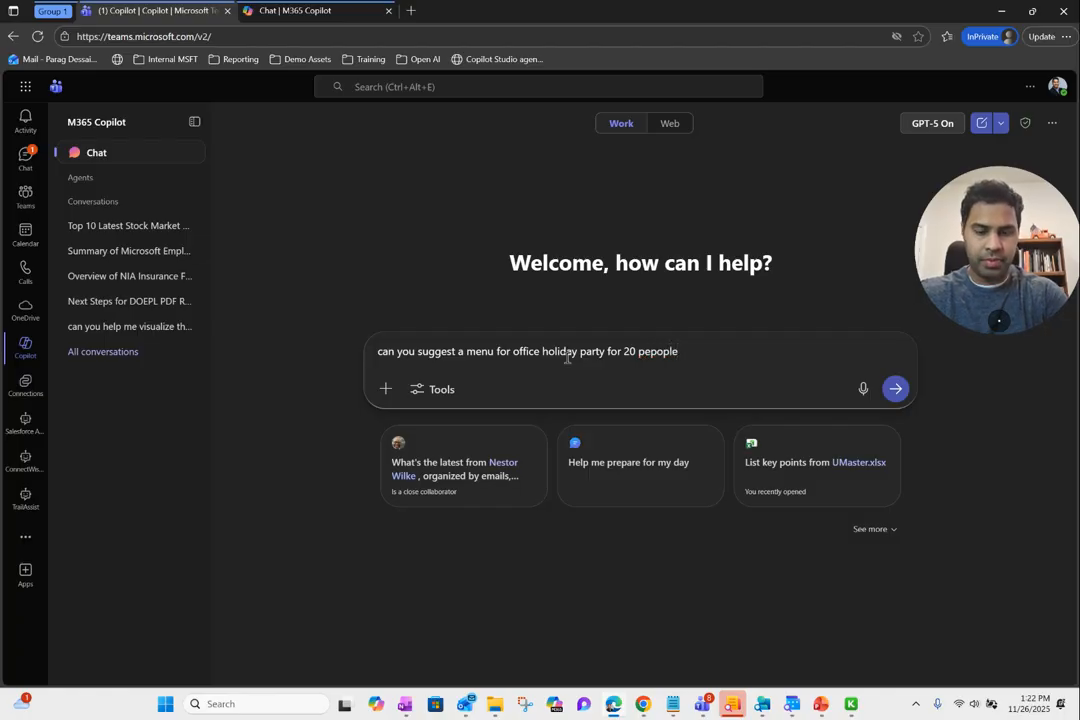
{"action": "left_click", "coordinate": [895, 389]}
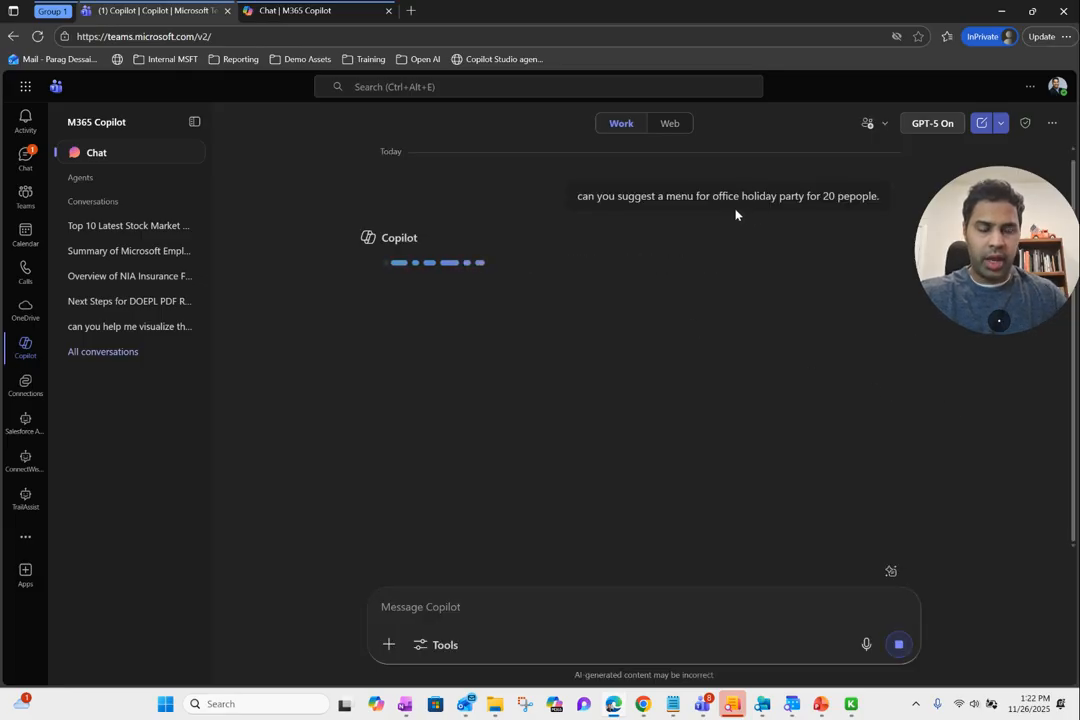
- Read through the suggested holiday party menu, from the appetizers to the serving tips and closing follow-up question
{"action": "left_click_drag", "start_coordinate": [988, 248], "coordinate": [163, 146]}
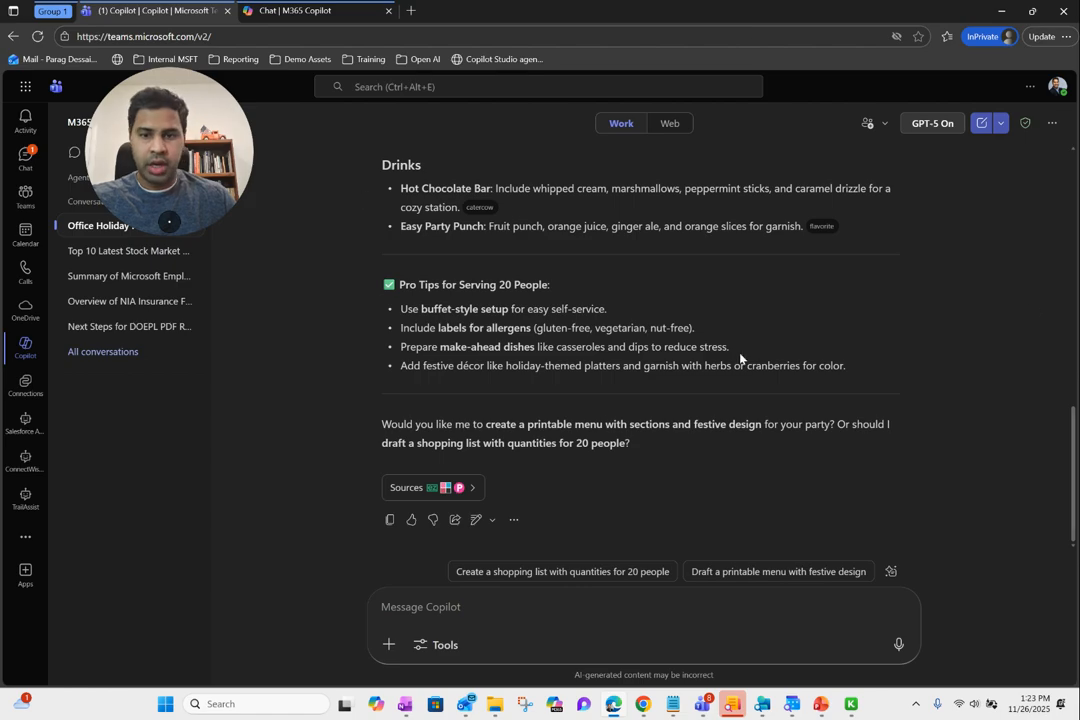
{"action": "scroll", "coordinate": [1067, 330], "scroll_direction": "up", "scroll_amount": 5}
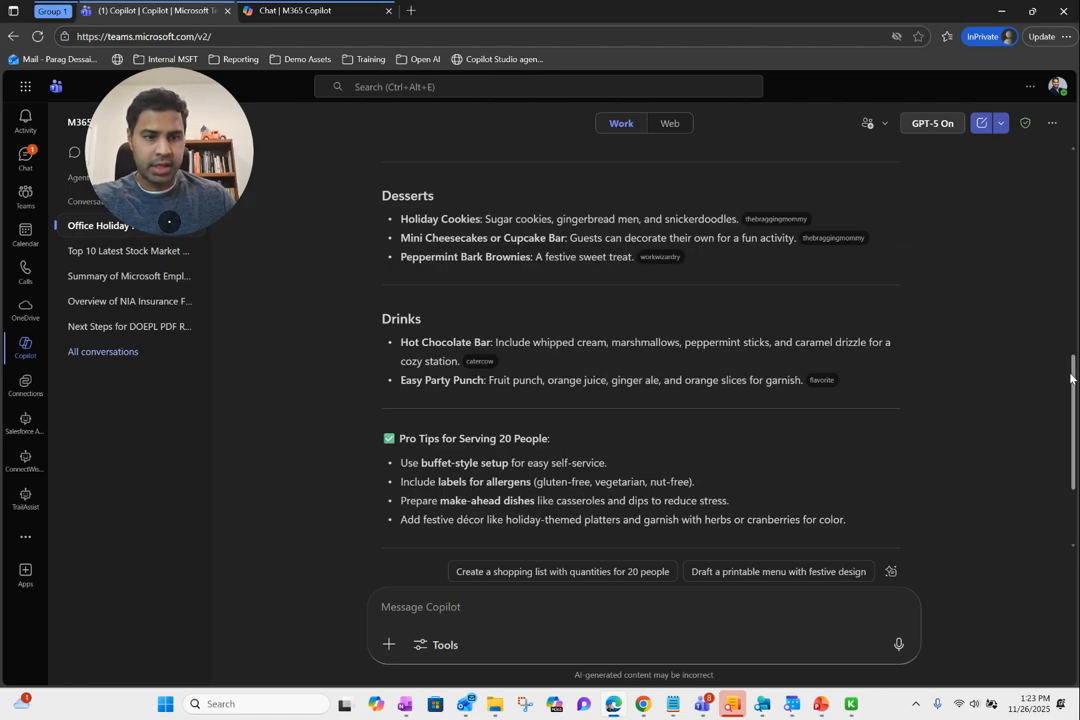
{"action": "scroll", "coordinate": [1069, 260], "scroll_direction": "up", "scroll_amount": 3}
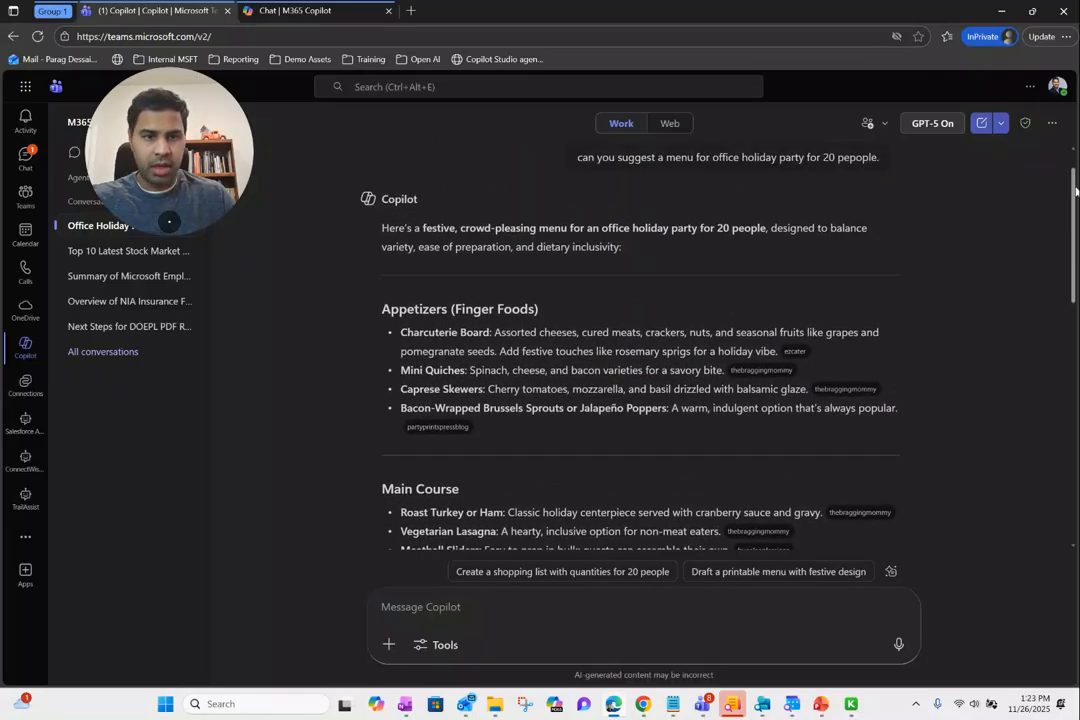
{"action": "scroll", "coordinate": [640, 350], "scroll_direction": "up", "scroll_amount": 2}
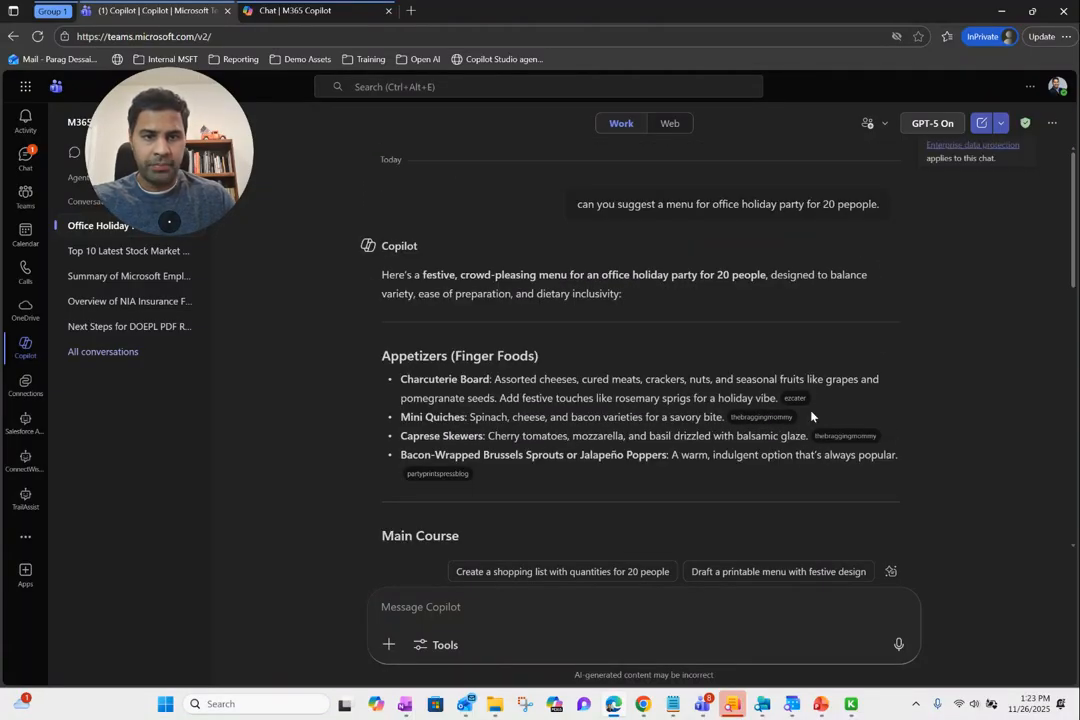
{"action": "scroll", "coordinate": [513, 392], "scroll_direction": "down", "scroll_amount": 1}
{"action": "scroll", "coordinate": [513, 392], "scroll_direction": "down", "scroll_amount": 5}
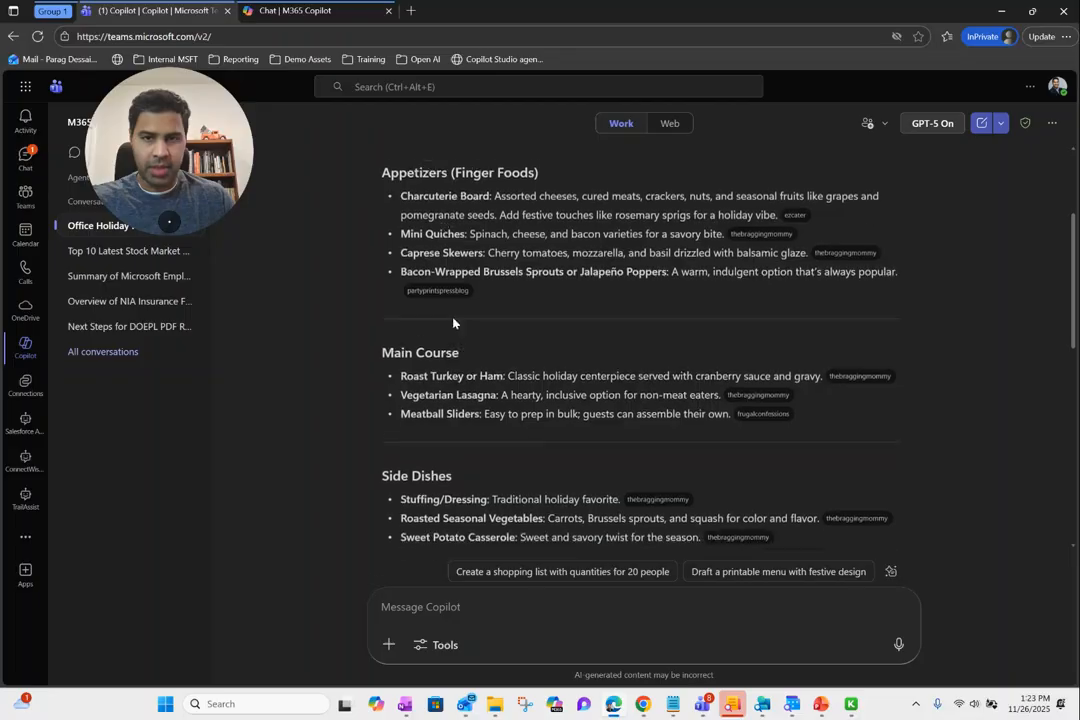
{"action": "scroll", "coordinate": [499, 270], "scroll_direction": "down", "scroll_amount": 3}
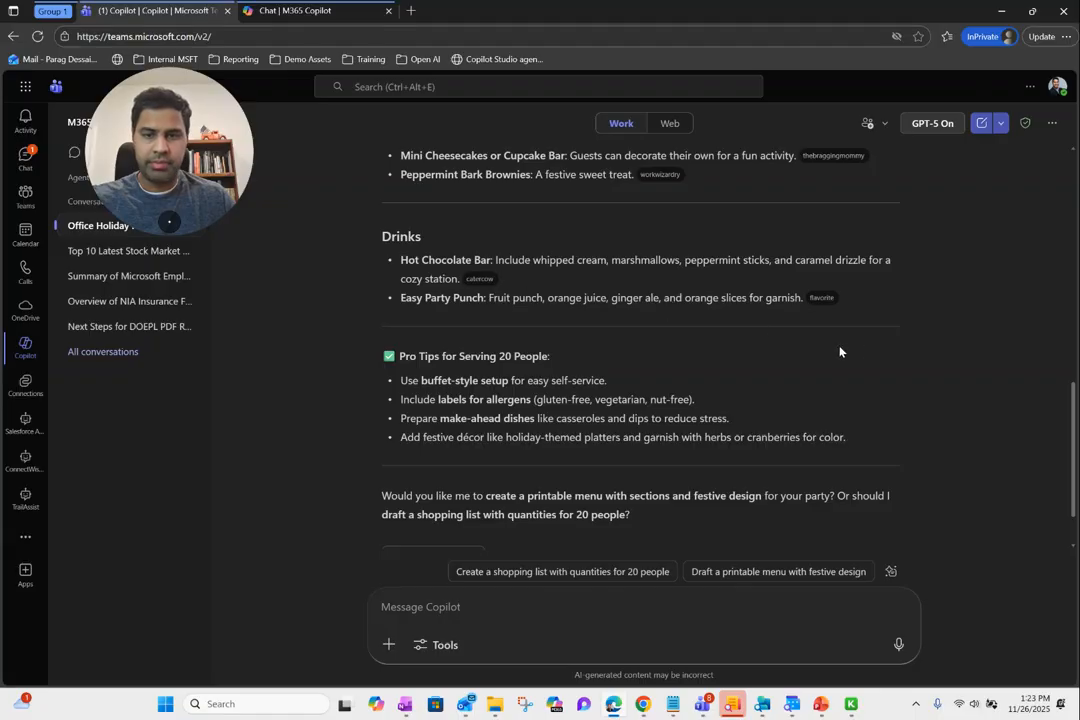
{"action": "scroll", "coordinate": [720, 395], "scroll_direction": "down", "scroll_amount": 1}
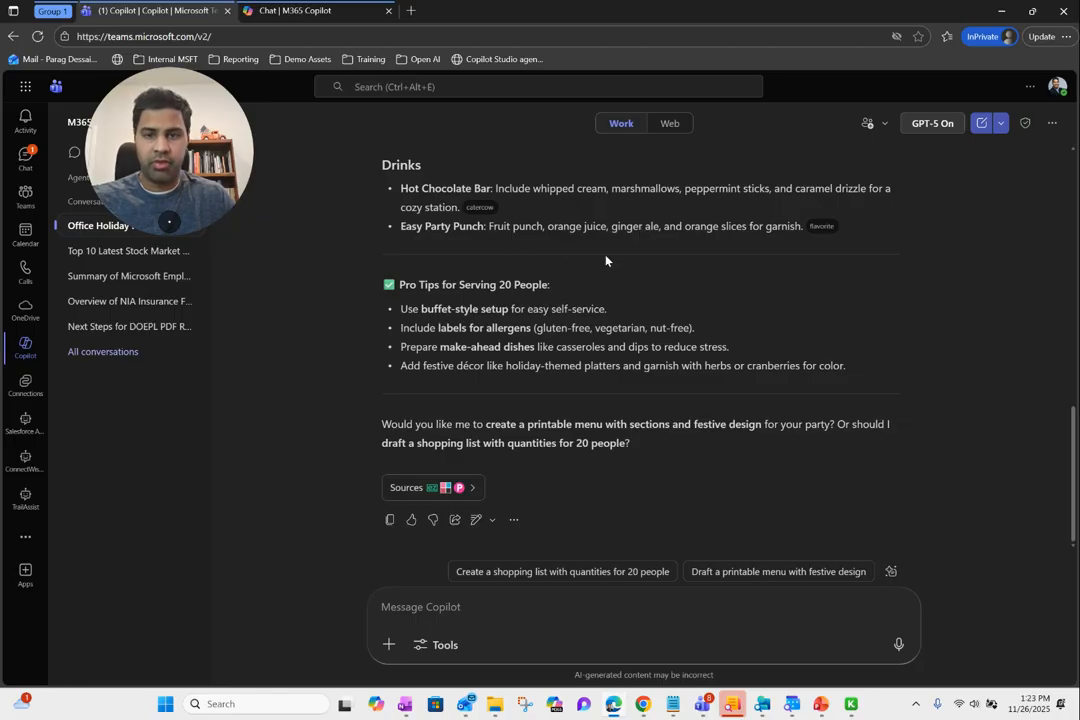
- Turn the holiday party menu response into an editable page and copy the page's sharing link
{"action": "left_click", "coordinate": [476, 522]}
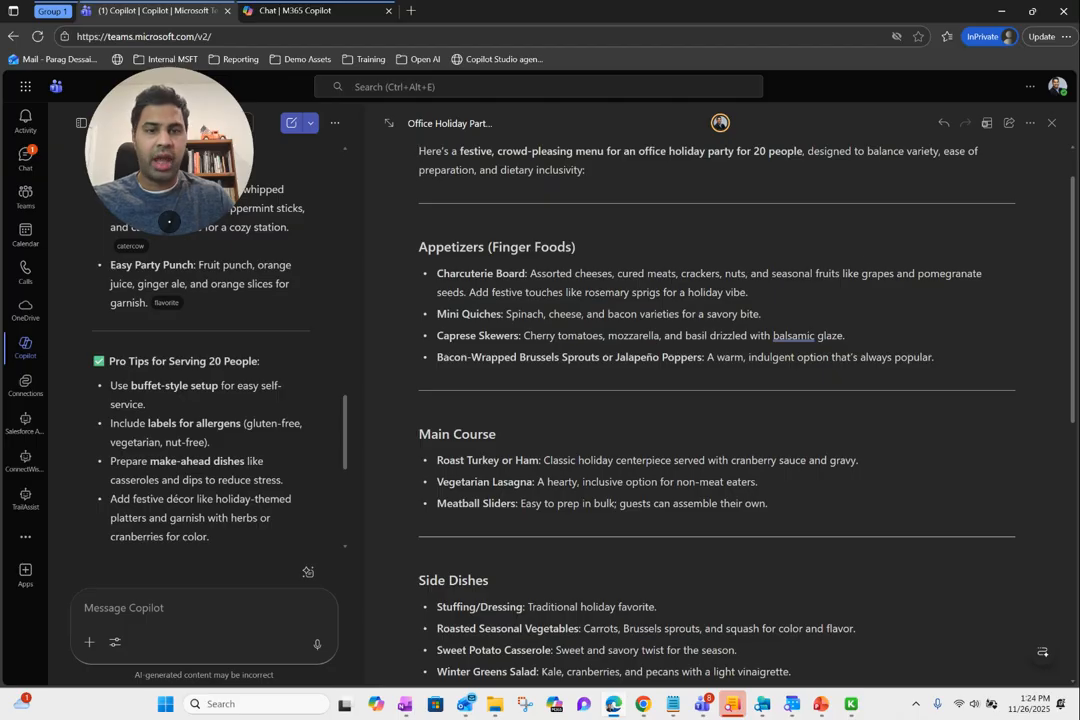
{"action": "left_click", "coordinate": [1009, 124]}
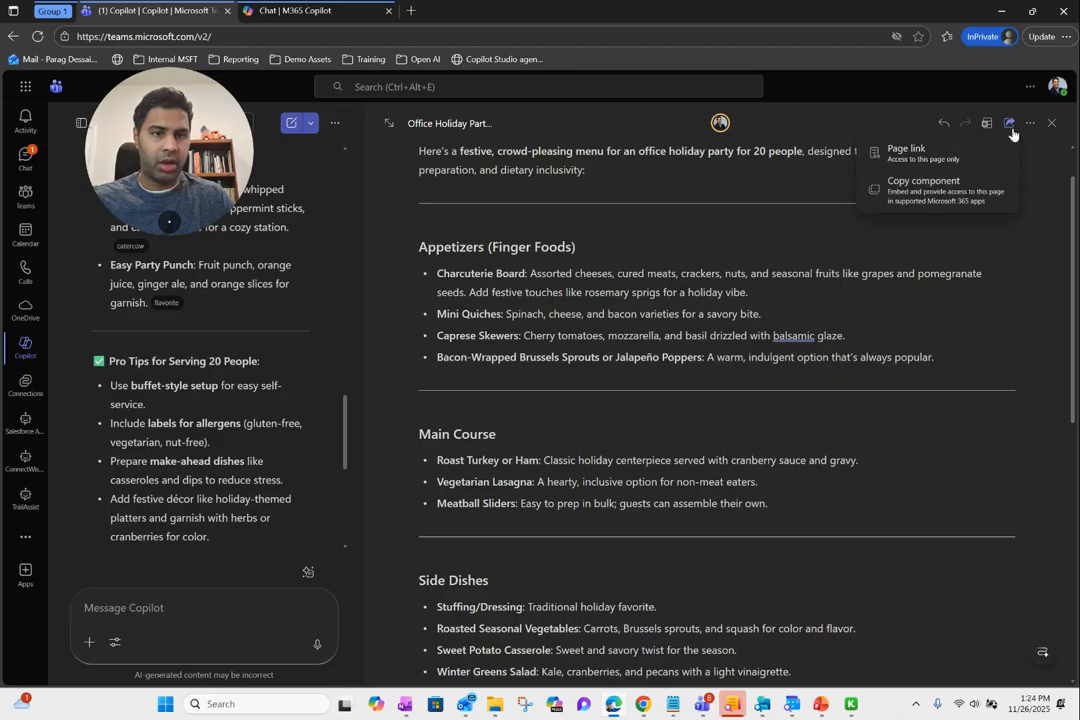
{"action": "left_click", "coordinate": [908, 150]}
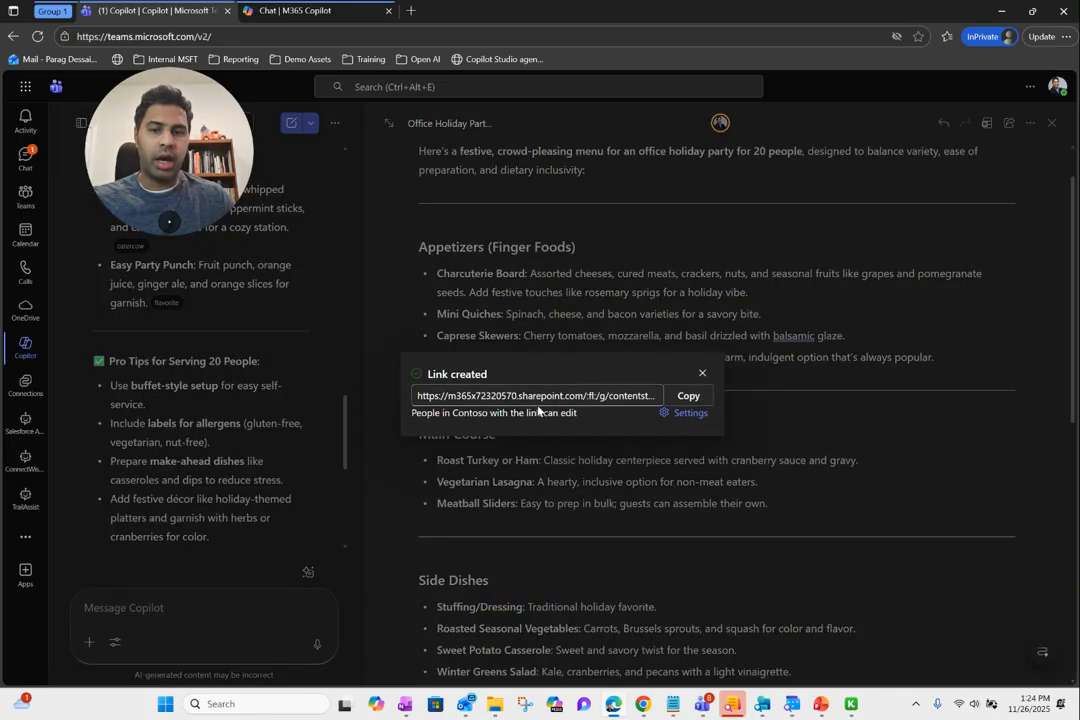
{"action": "left_click", "coordinate": [686, 397]}
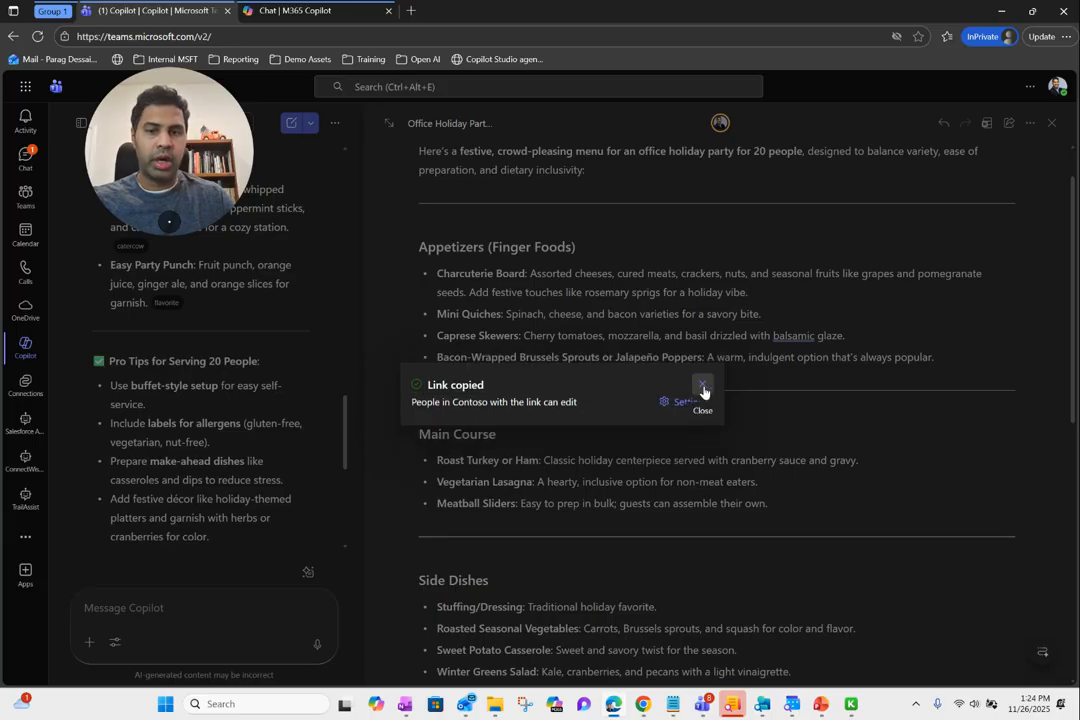
{"action": "left_click", "coordinate": [703, 387]}
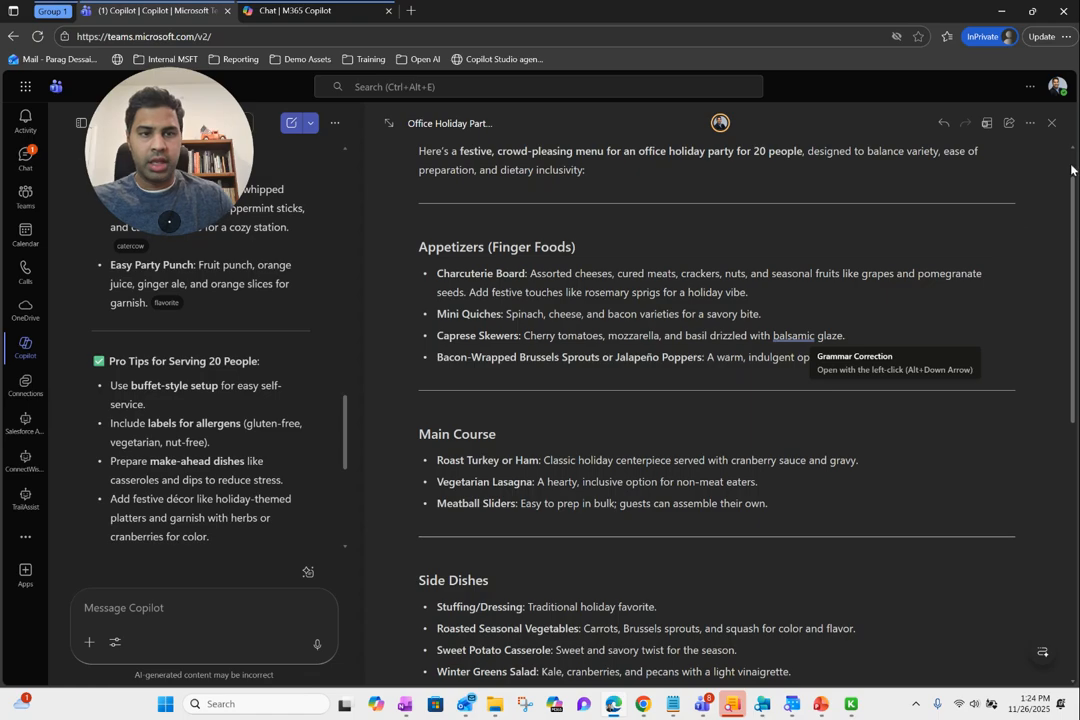
- Open the title of the Office Holiday Party page for renaming
{"action": "scroll", "coordinate": [1071, 170], "scroll_direction": "up", "scroll_amount": 1}
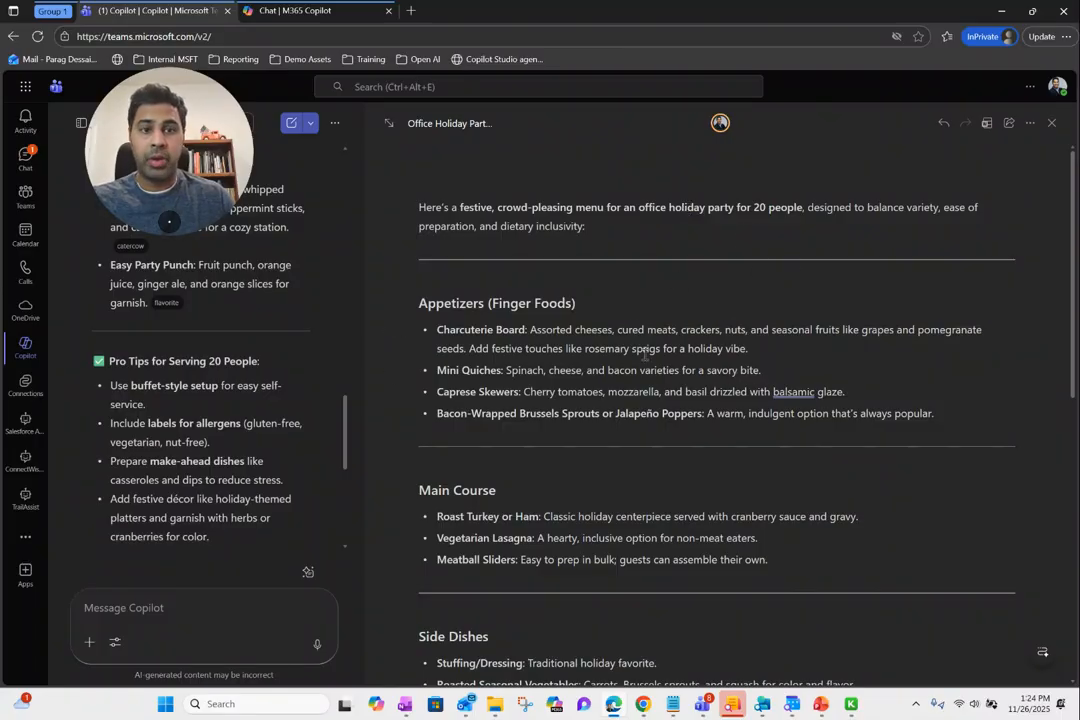
{"action": "left_click", "coordinate": [443, 122]}
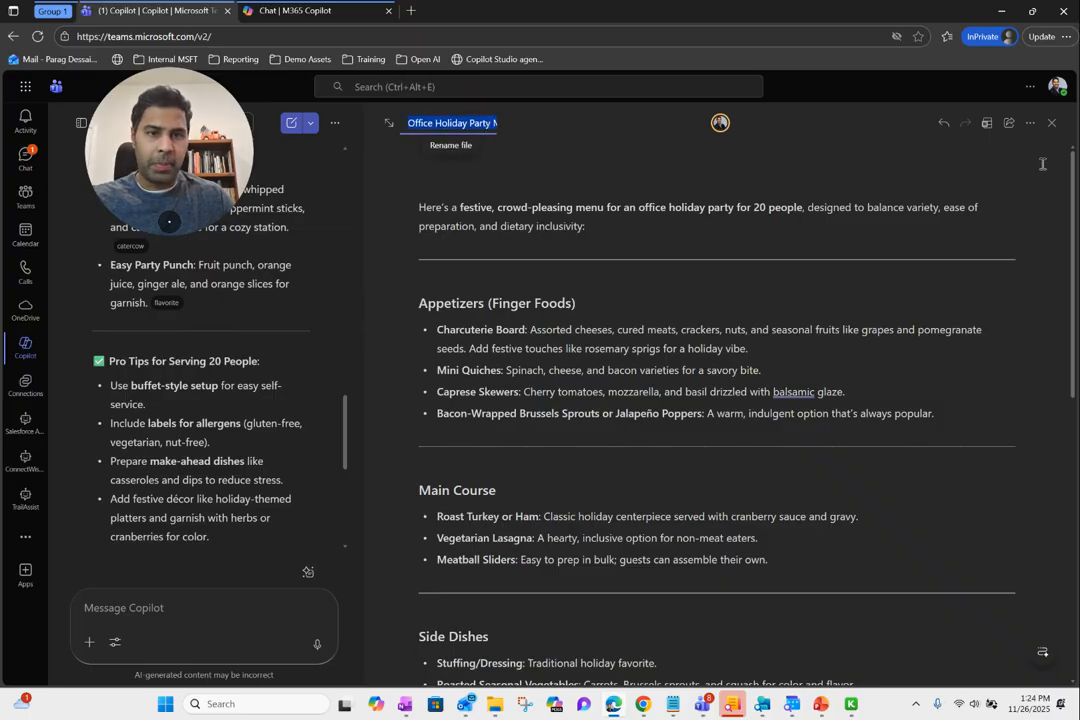
{"action": "left_click", "coordinate": [492, 125]}
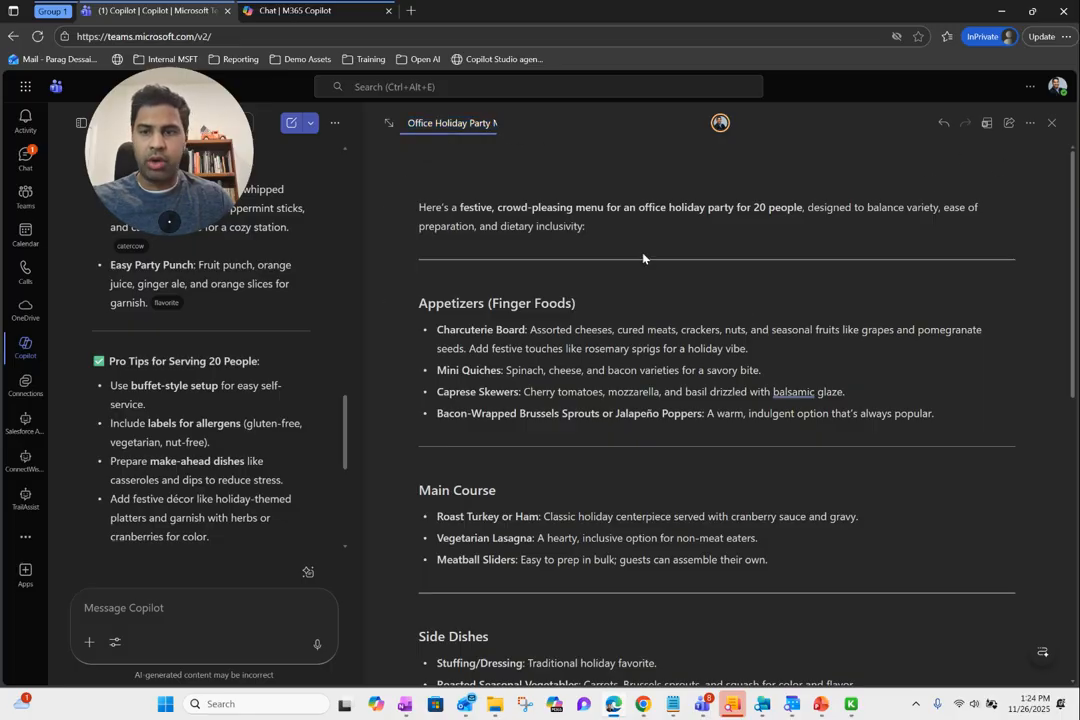
- Switch to M365 Copilot, view the page "Office Holiday Party Menu Suggestions for 20" from the library, and return to Teams
{"action": "left_click", "coordinate": [315, 15]}
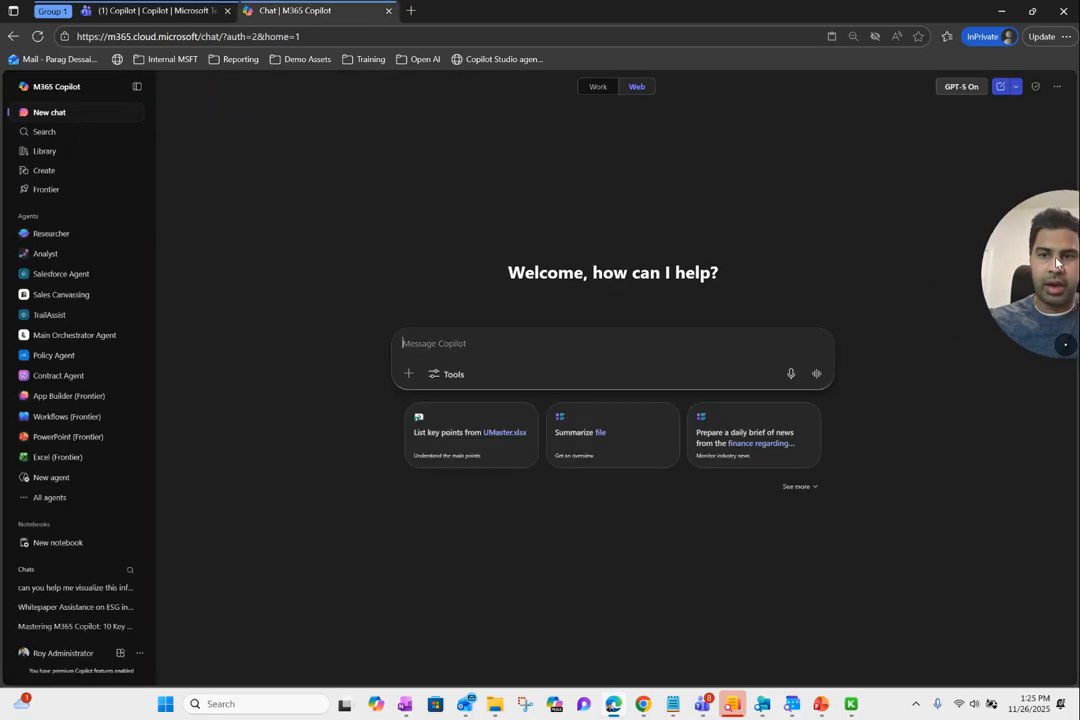
{"action": "left_click", "coordinate": [42, 151]}
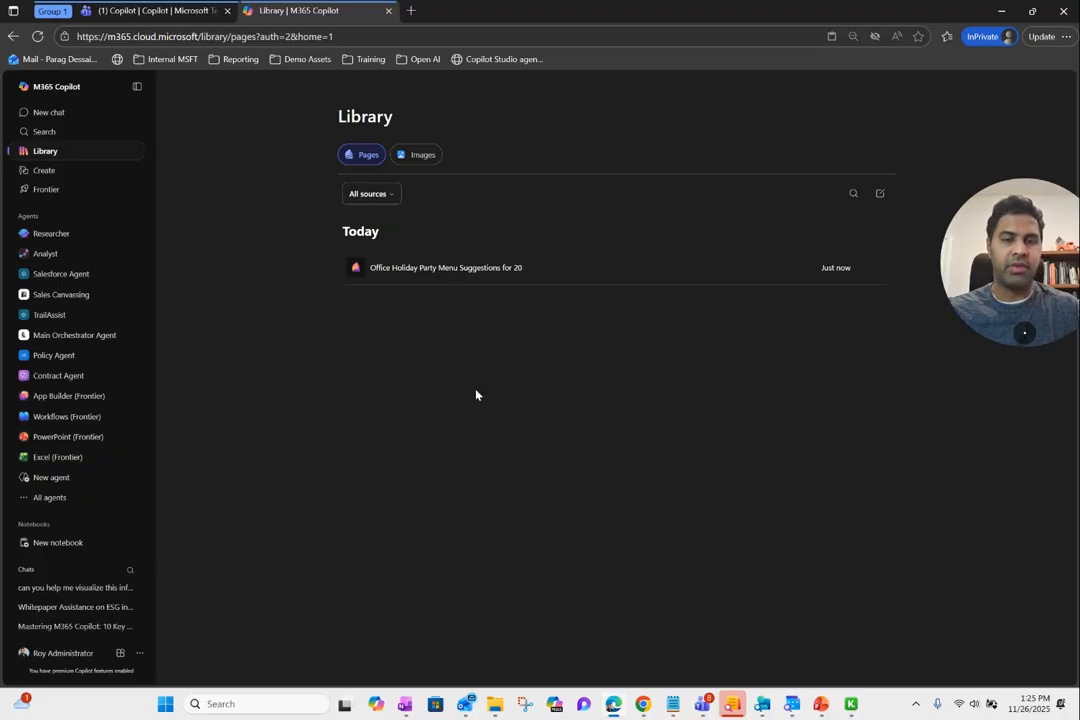
{"action": "left_click", "coordinate": [437, 269]}
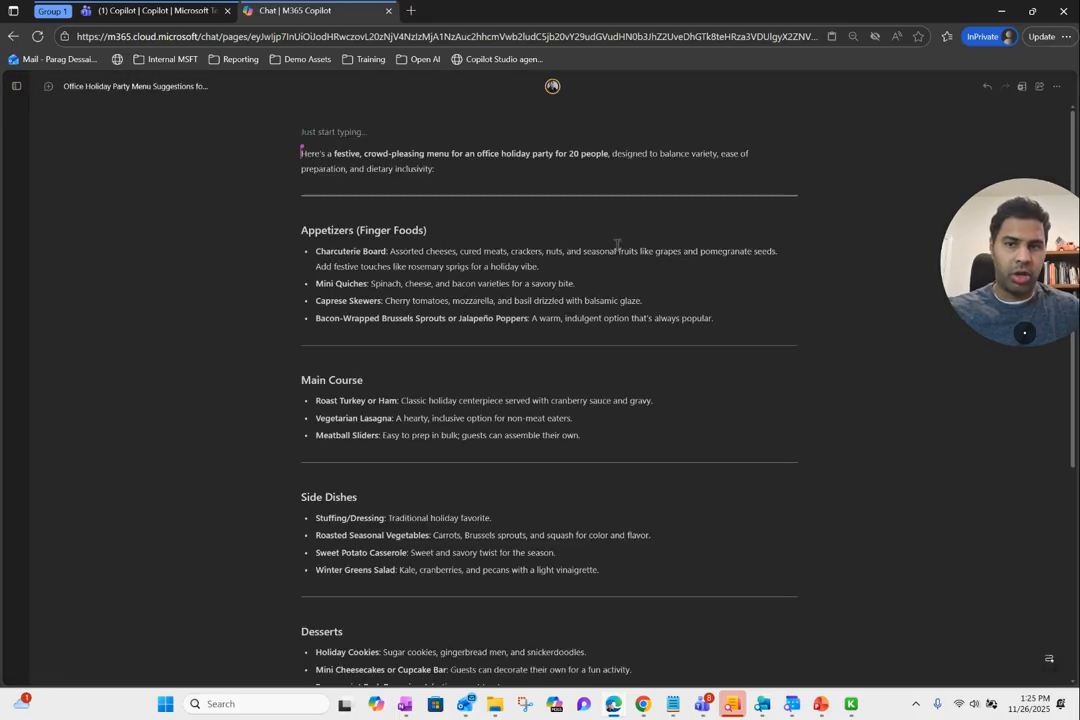
{"action": "mouse_move", "coordinate": [566, 92]}
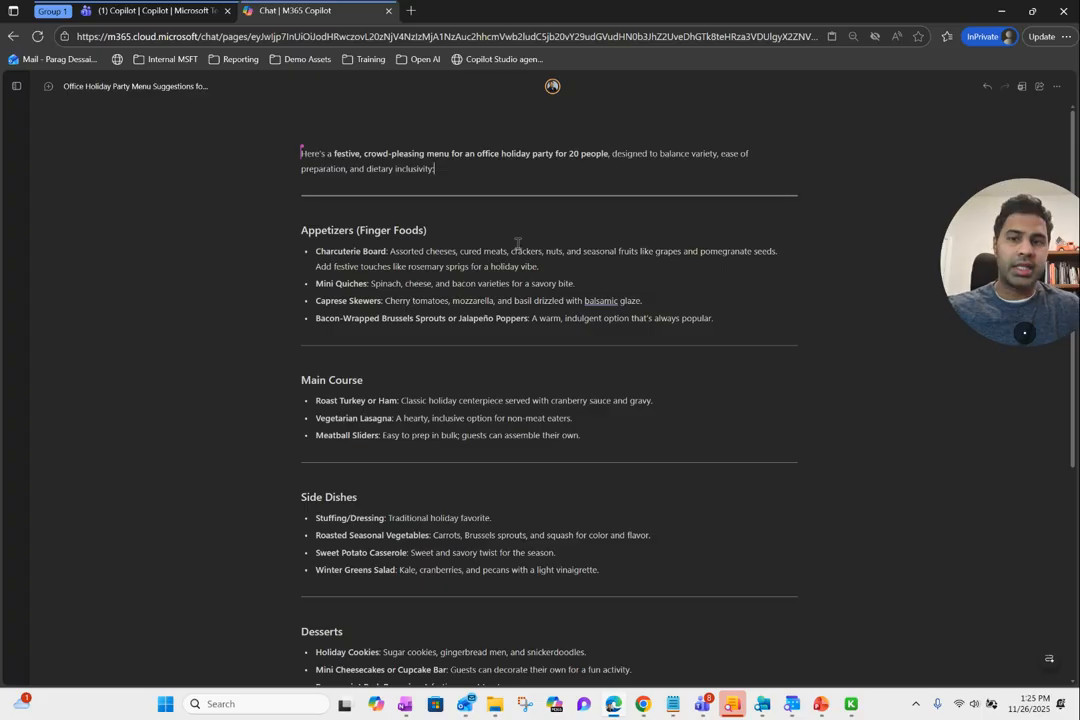
{"action": "left_click_drag", "start_coordinate": [1001, 234], "coordinate": [936, 173]}
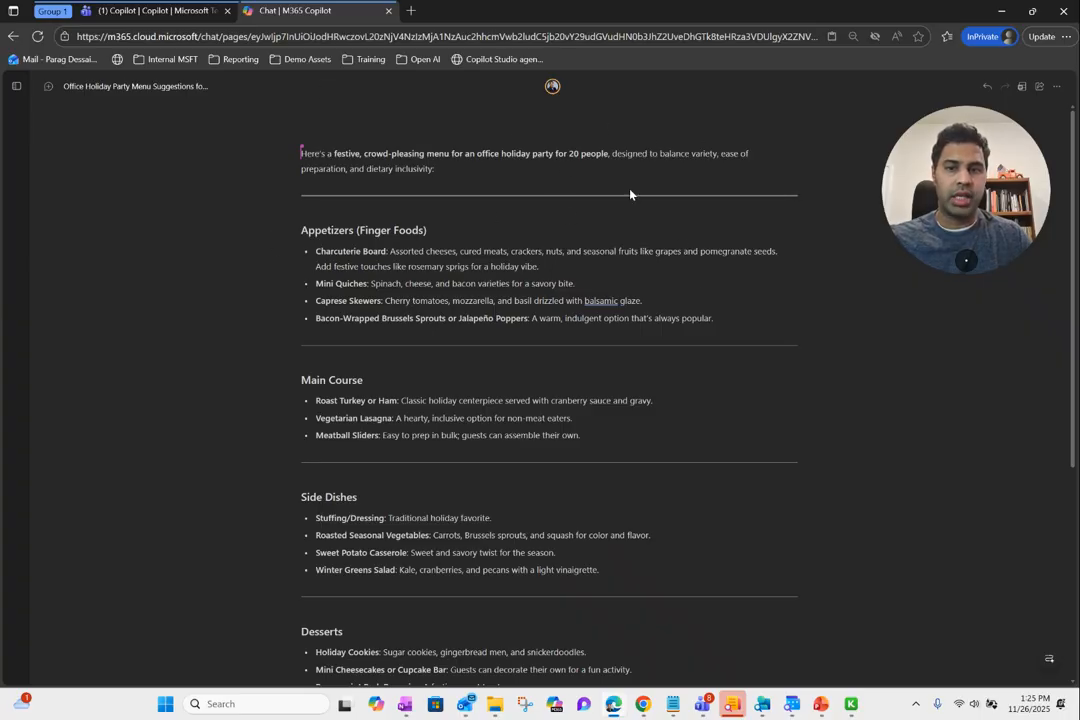
{"action": "left_click", "coordinate": [181, 12]}
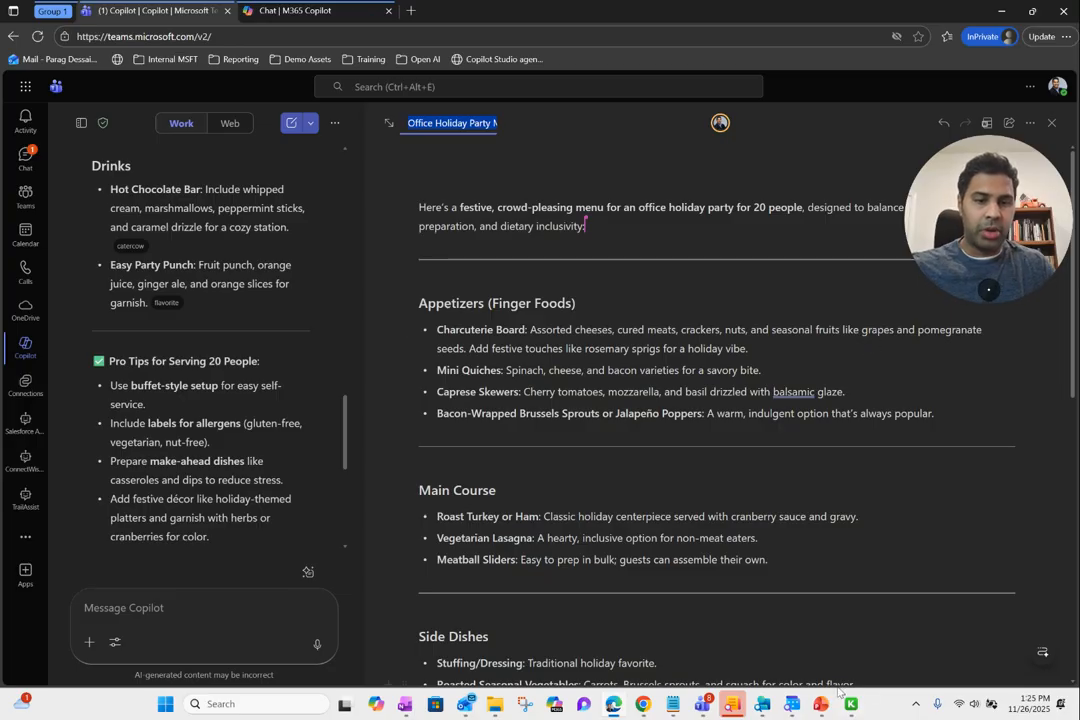
- Switch to Word and create a blank document
{"action": "mouse_move", "coordinate": [805, 708]}
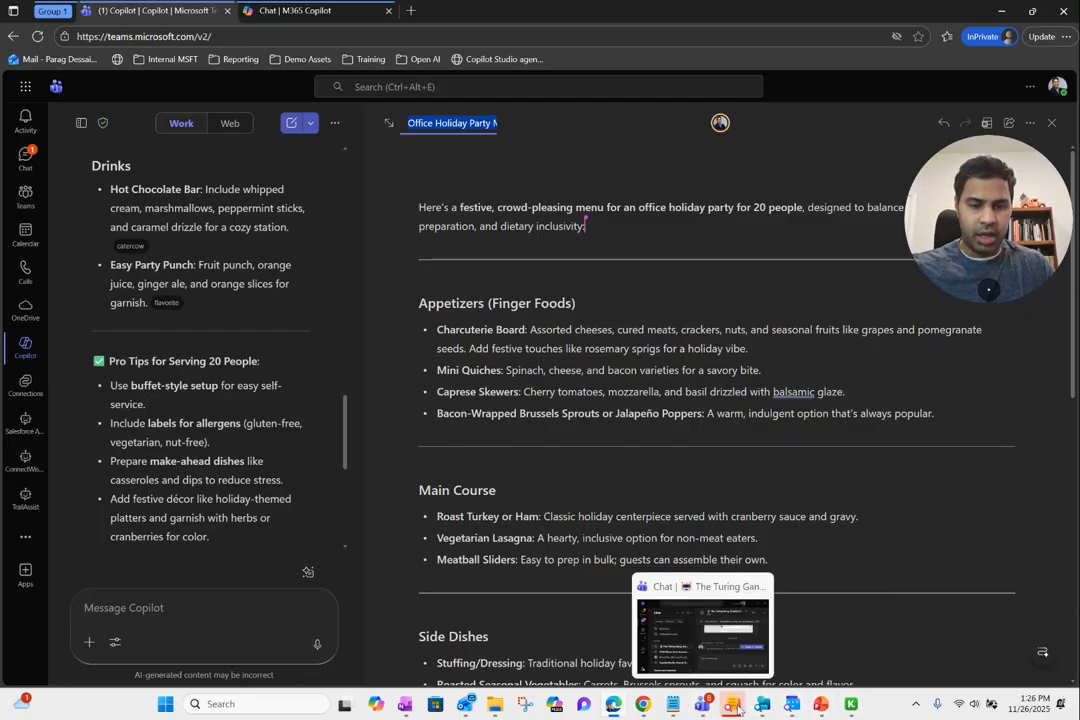
{"action": "left_click", "coordinate": [250, 703]}
{"action": "type", "text": "word"}
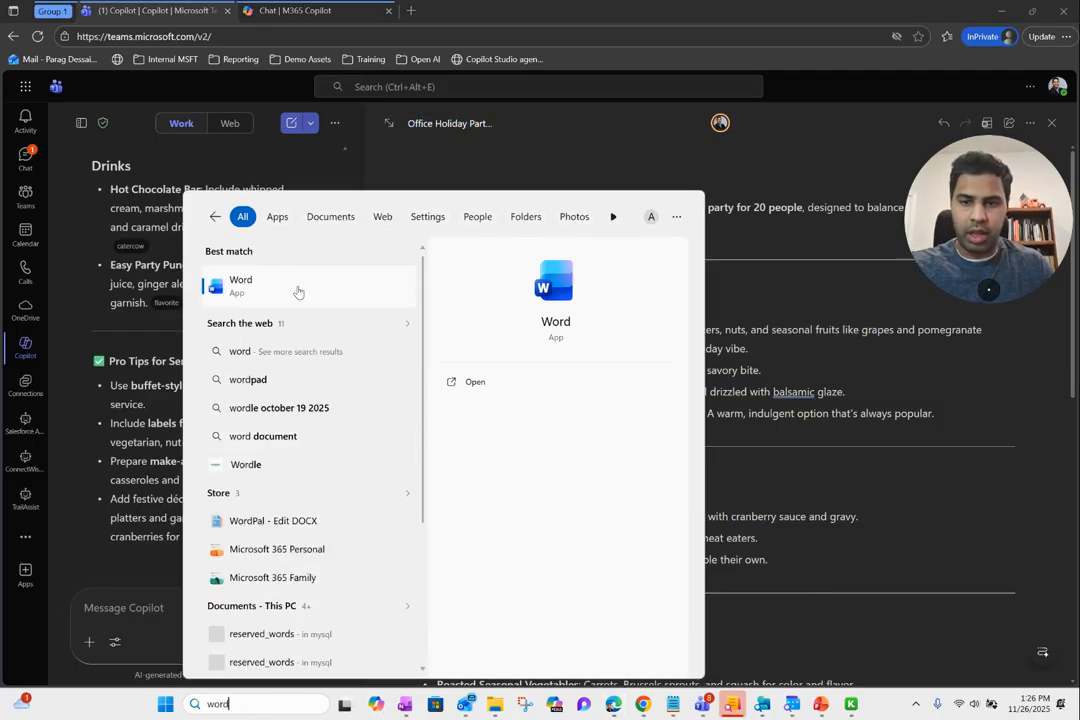
{"action": "left_click", "coordinate": [293, 290]}
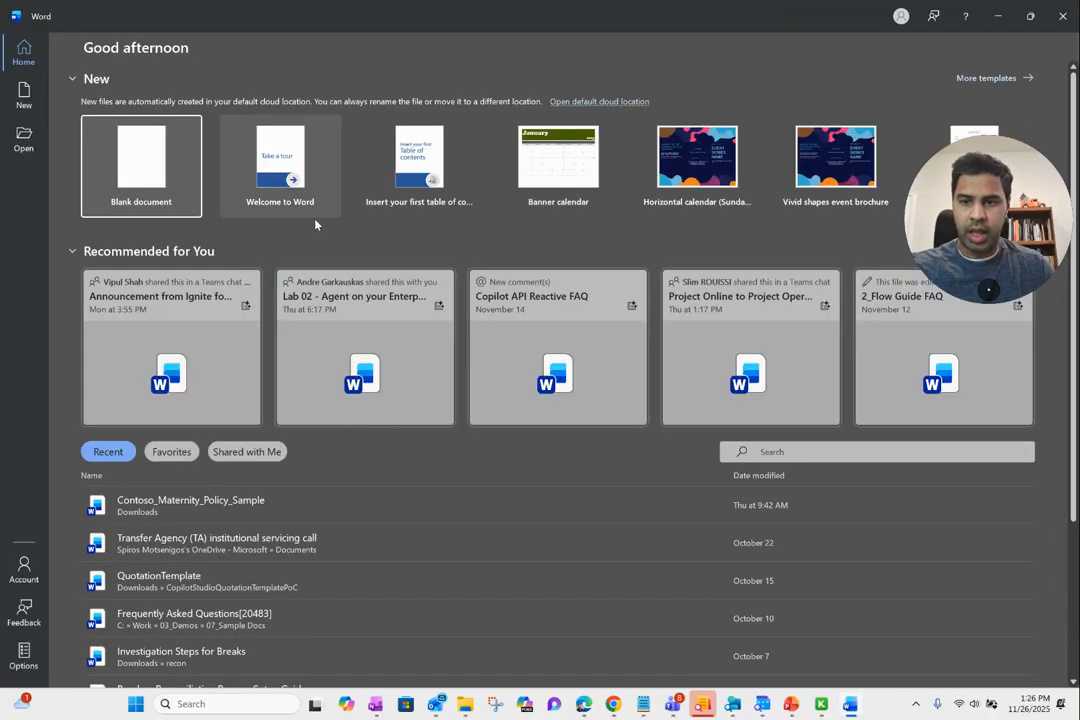
{"action": "left_click", "coordinate": [138, 148]}
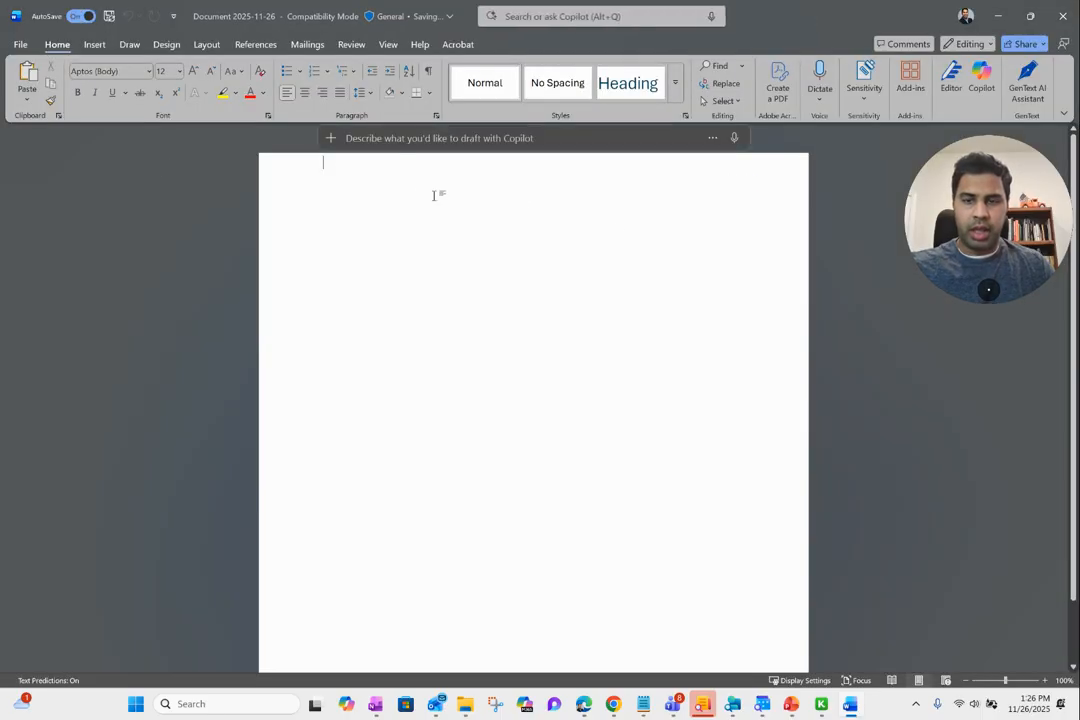
- Have Copilot draft the document from the prompt "Can you create an essay for 1st grader about Polar bears"
{"action": "left_click", "coordinate": [384, 146]}
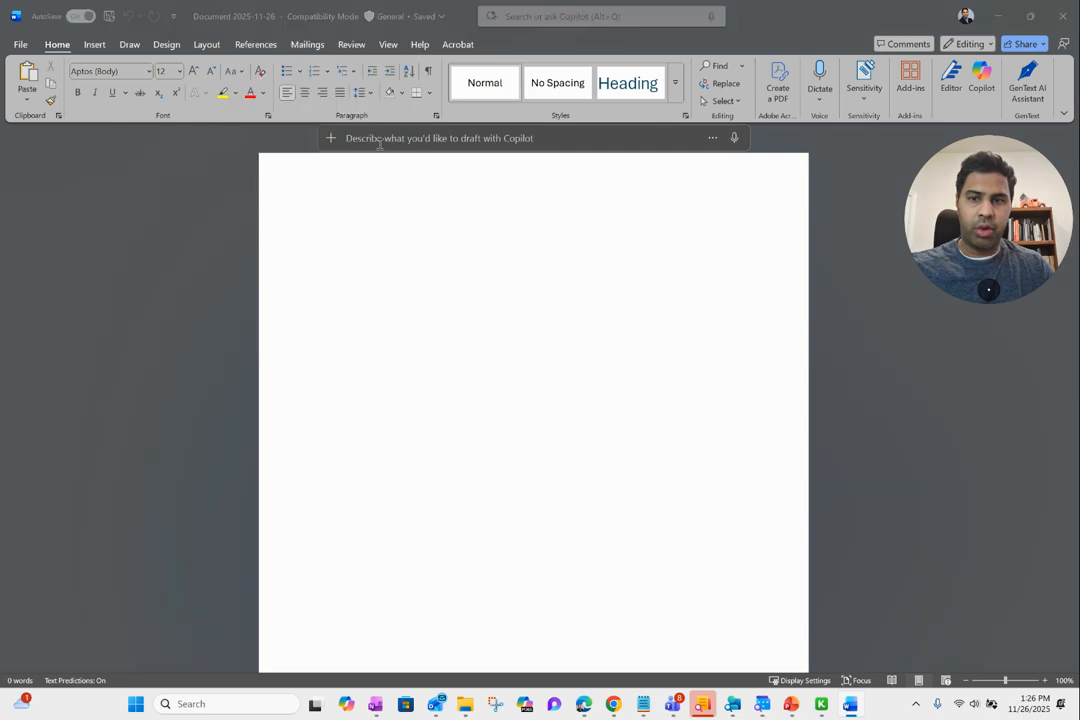
{"action": "left_click", "coordinate": [408, 139]}
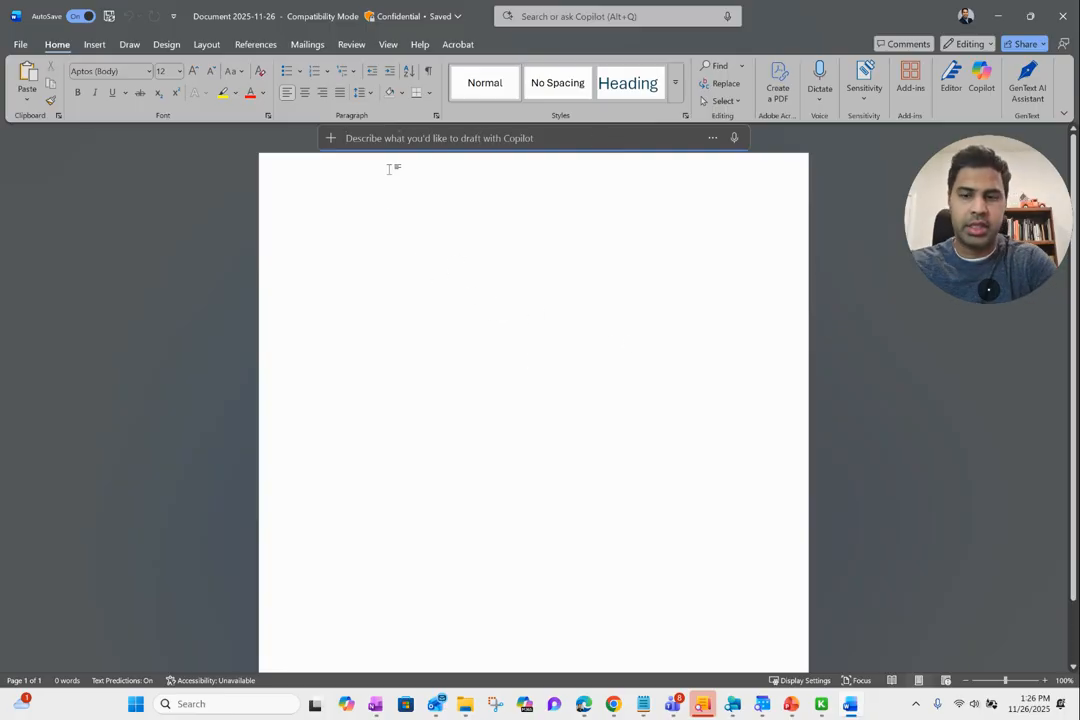
{"action": "type", "text": "c"}
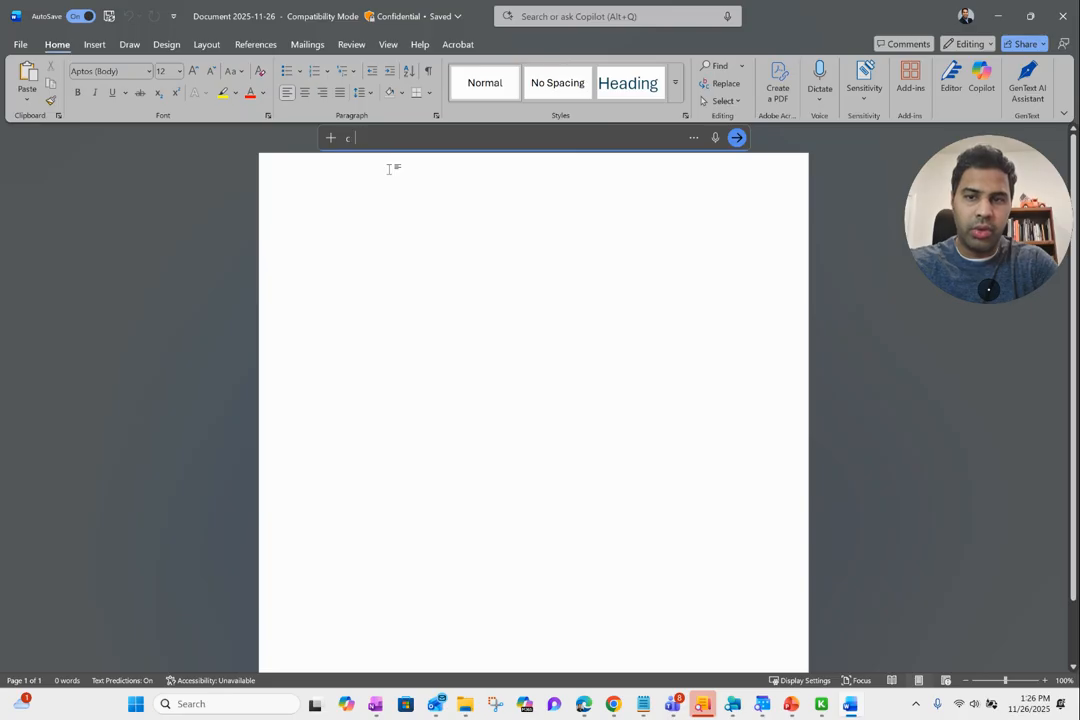
{"action": "type", "text": "an you crea"}
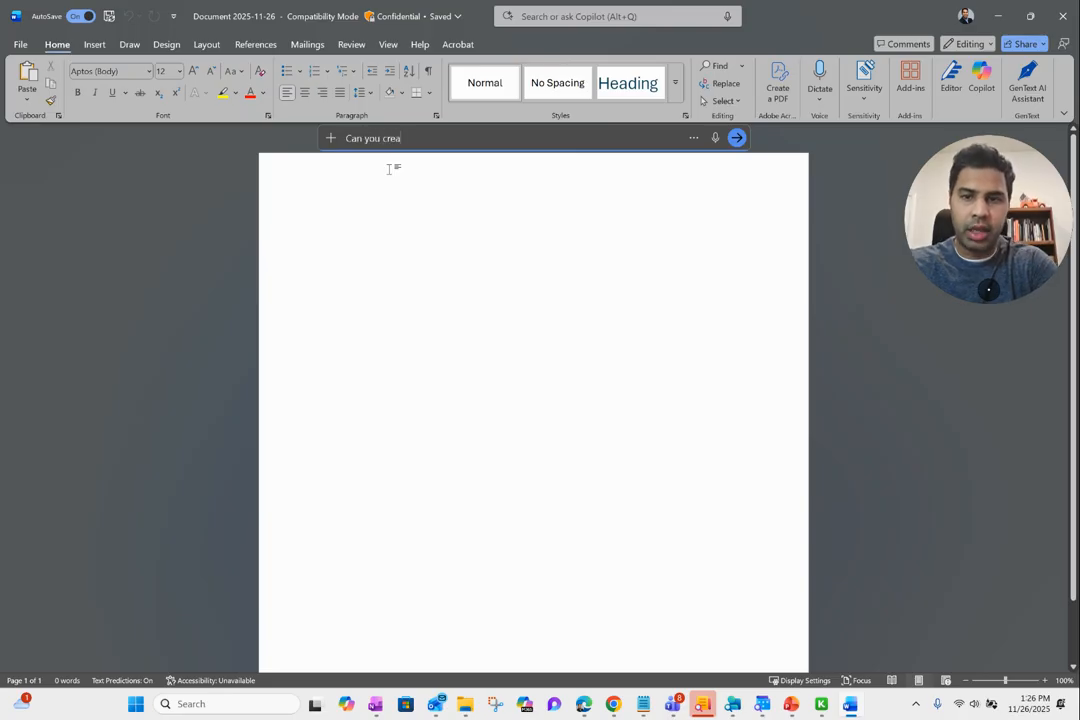
{"action": "type", "text": "te an essay for 1st grader about Polar bears"}
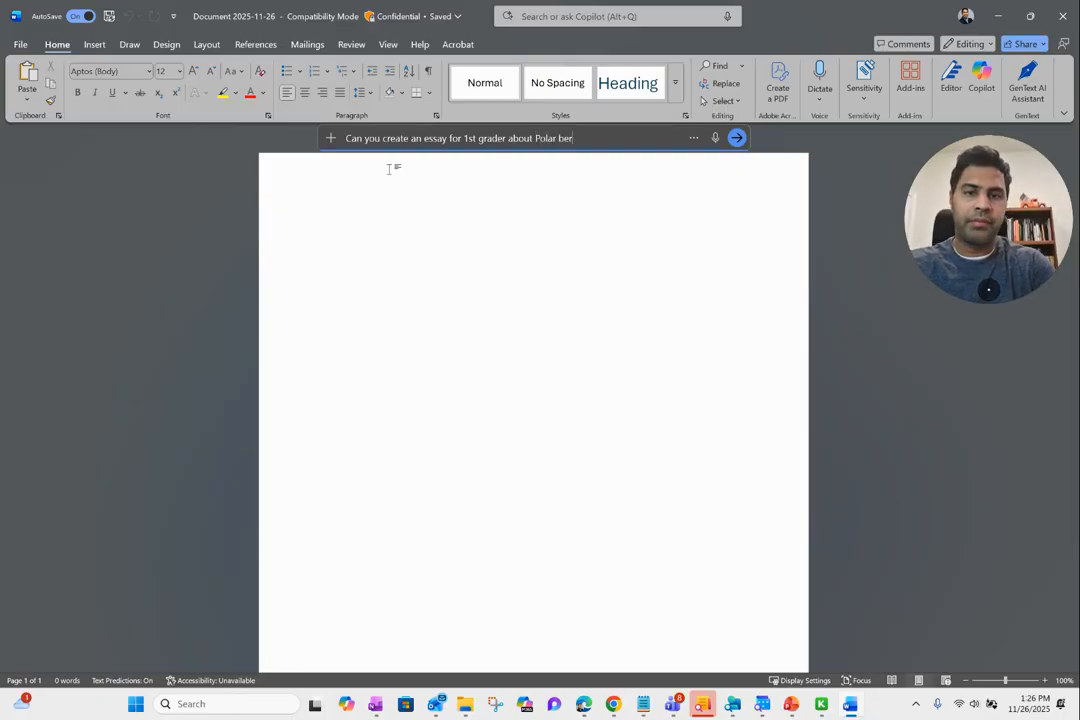
{"action": "left_click", "coordinate": [736, 137]}
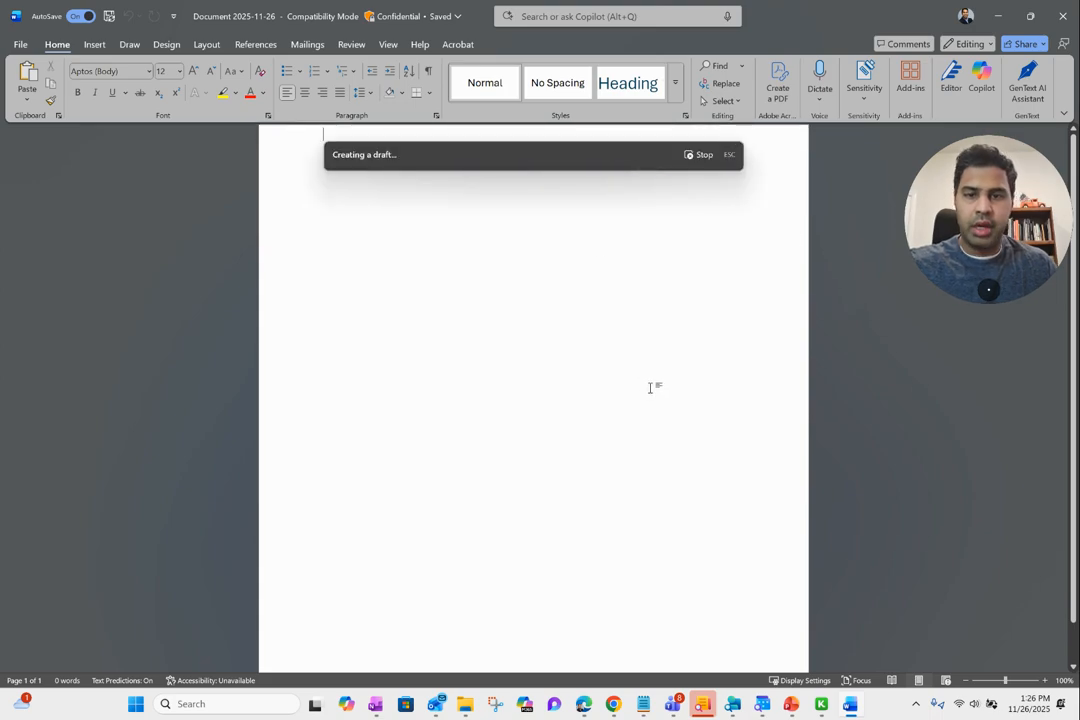
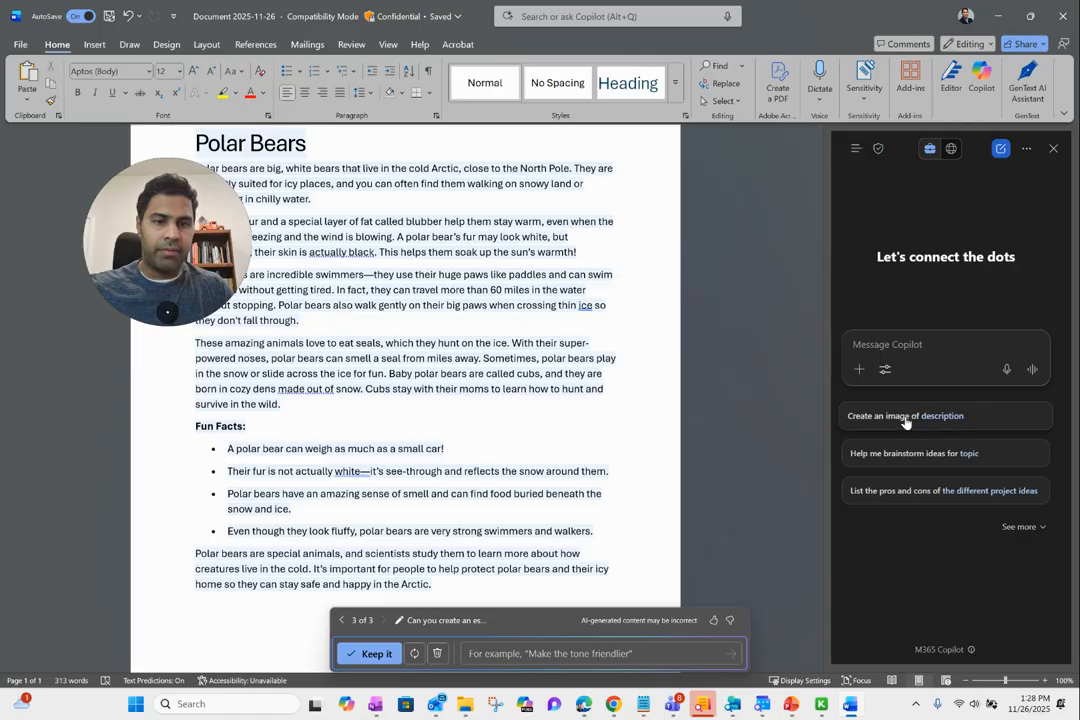
- Send Copilot chat the suggested image prompt without a description, followed by "generate an image for a polar bear"
{"action": "left_click", "coordinate": [939, 418]}
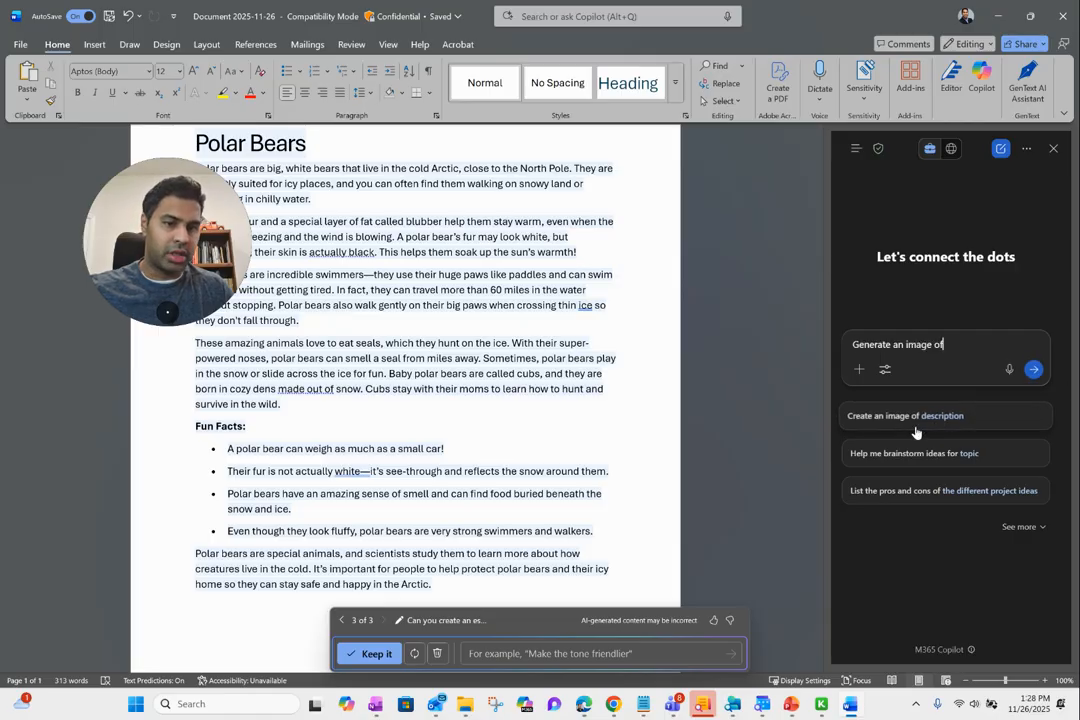
{"action": "left_click", "coordinate": [1035, 371]}
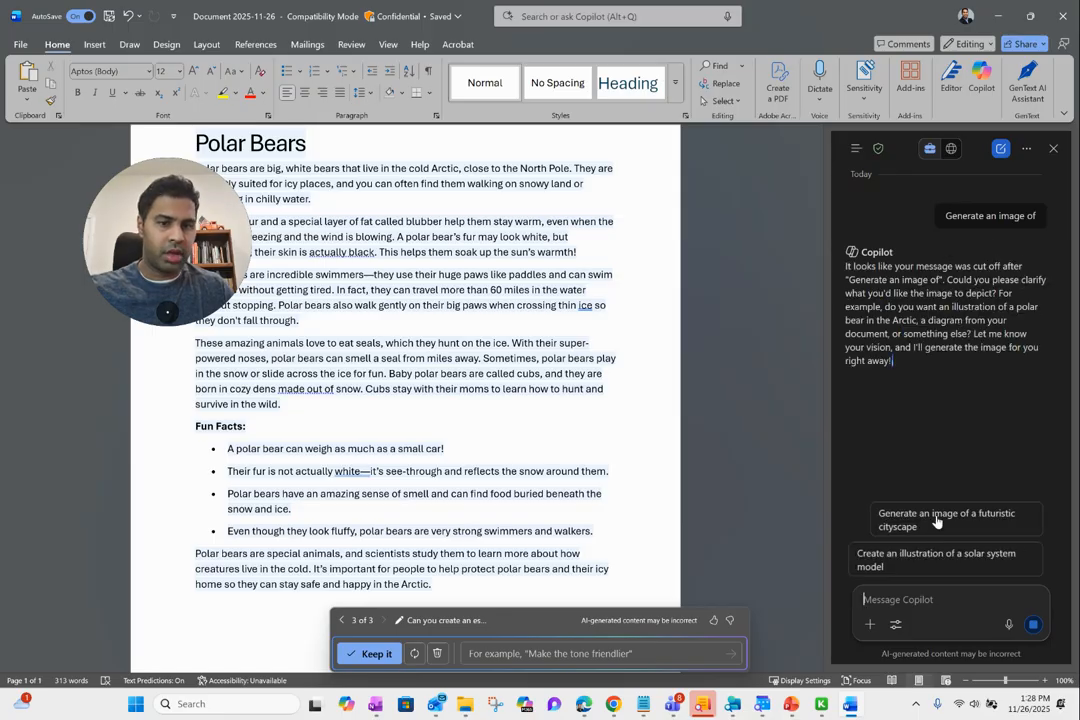
{"action": "left_click", "coordinate": [902, 606]}
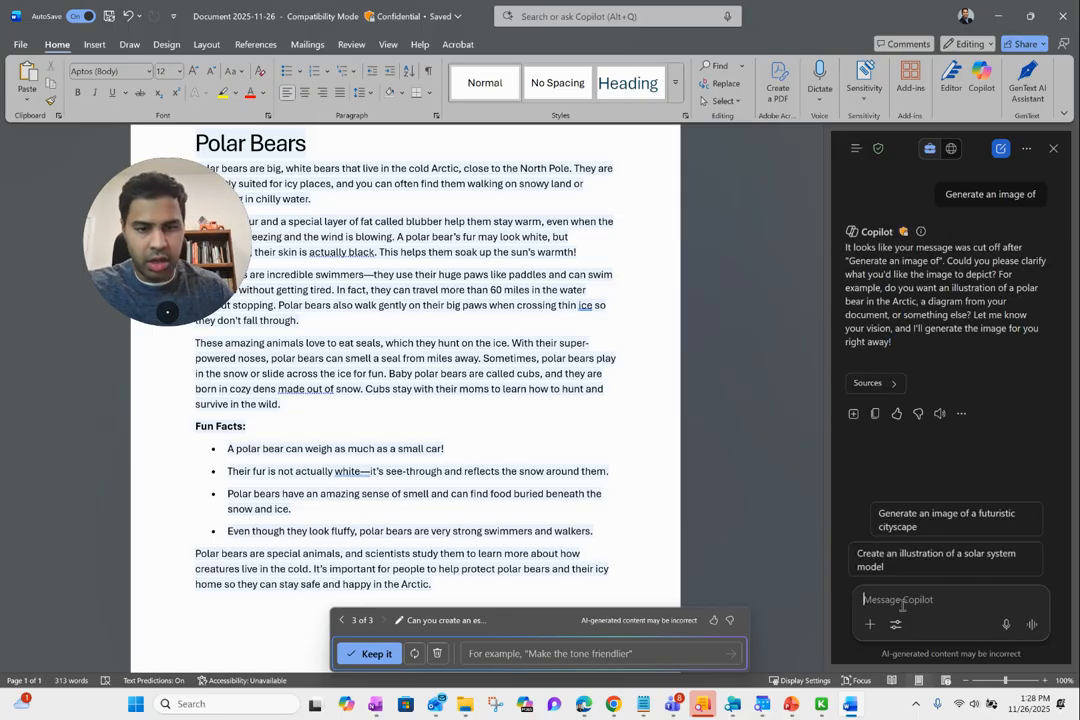
{"action": "type", "text": "generate an image for a polar be"}
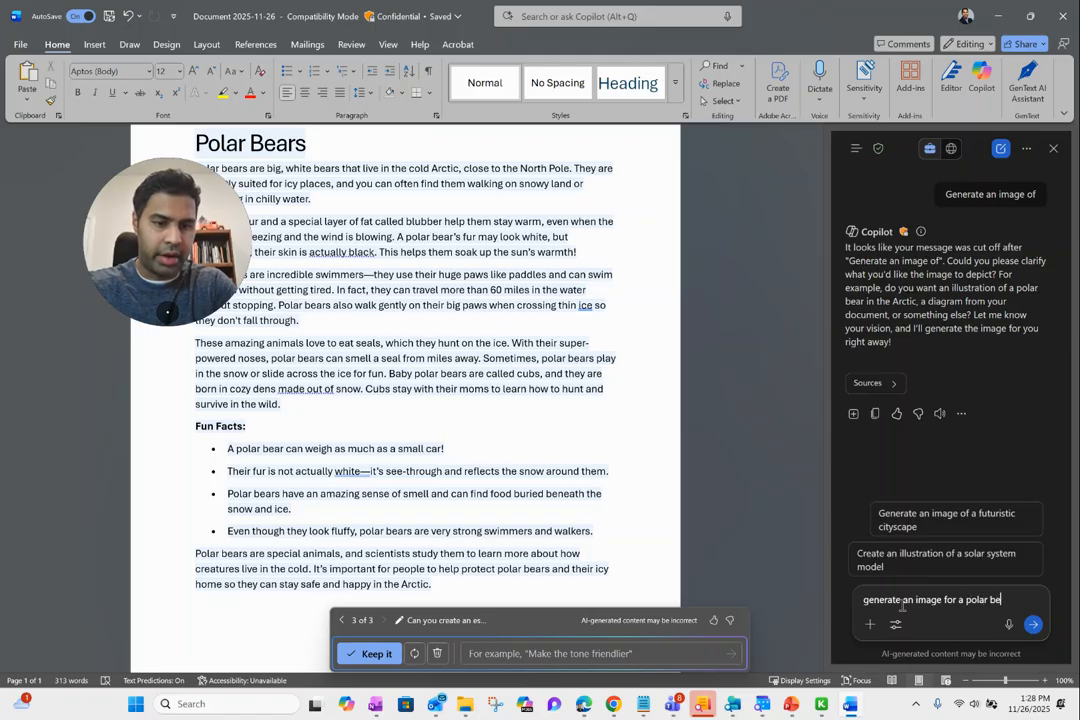
{"action": "key", "text": "Return"}
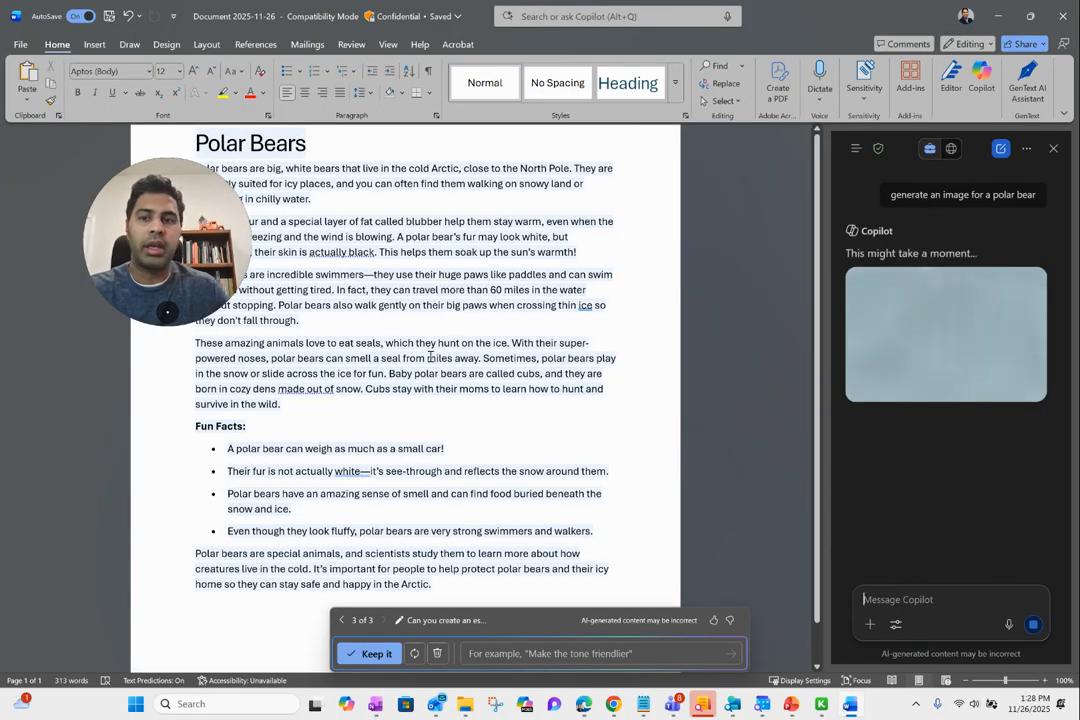
- Keep the drafted essay and insert the generated polar bear image on a new line below the "Polar Bears" title
{"action": "left_click", "coordinate": [529, 653]}
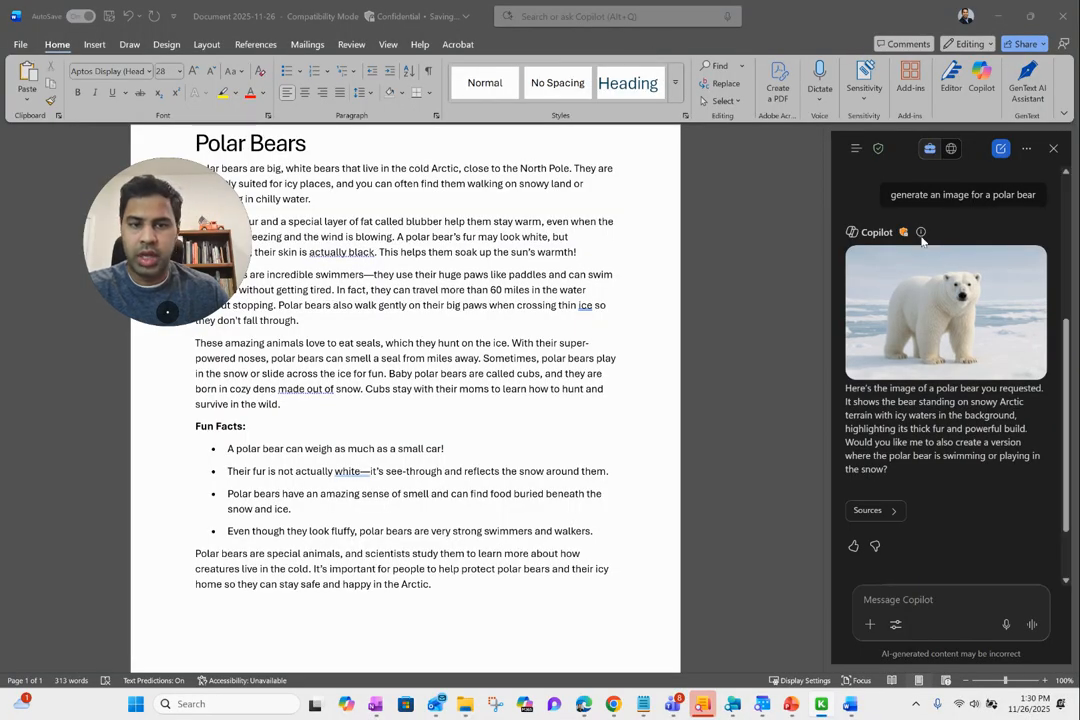
{"action": "left_click", "coordinate": [339, 146]}
{"action": "key", "text": "Return"}
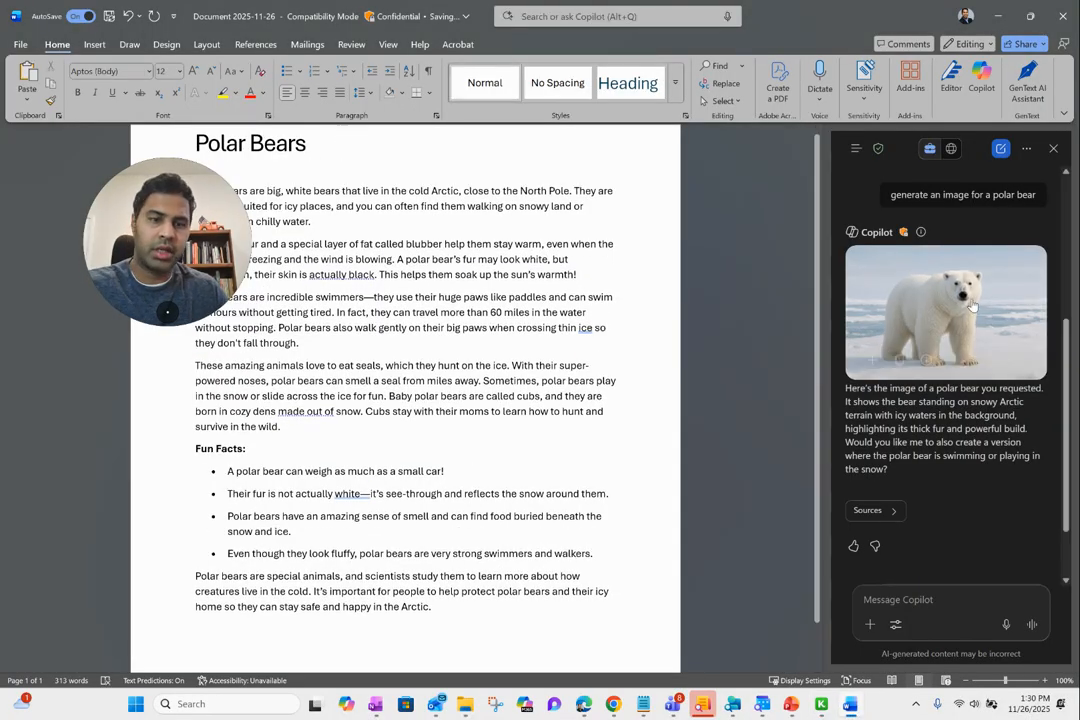
{"action": "left_click", "coordinate": [899, 360]}
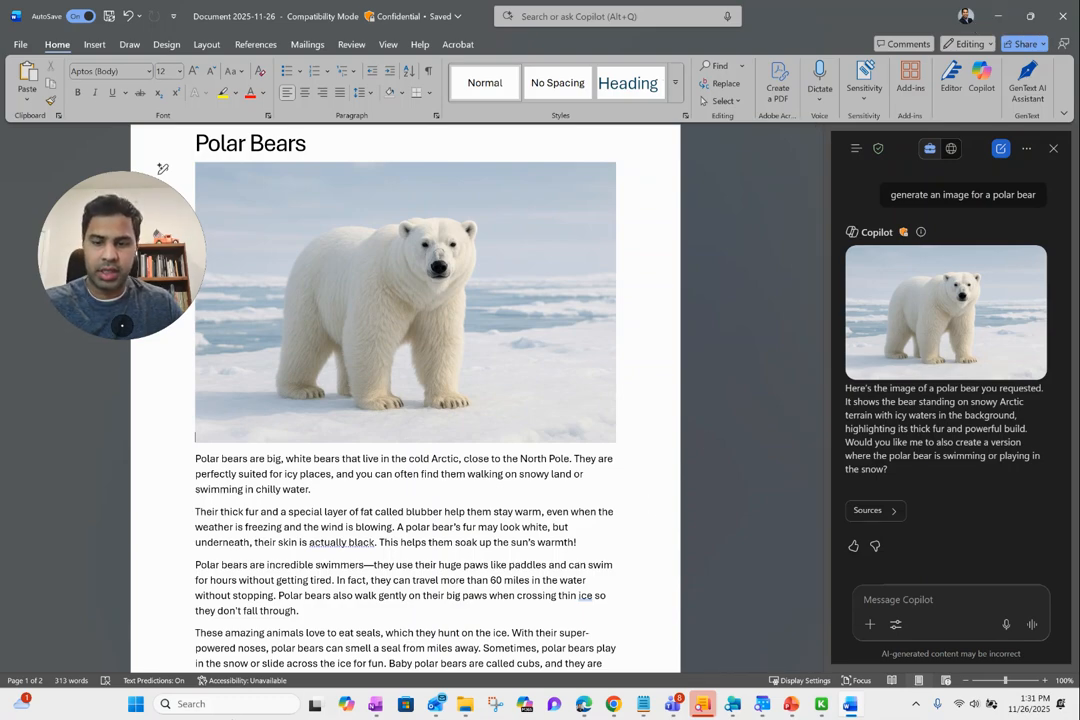
- Switch to Excel by opening the Milestone Example workbook from the Excel sample folder
{"action": "left_click", "coordinate": [465, 712]}
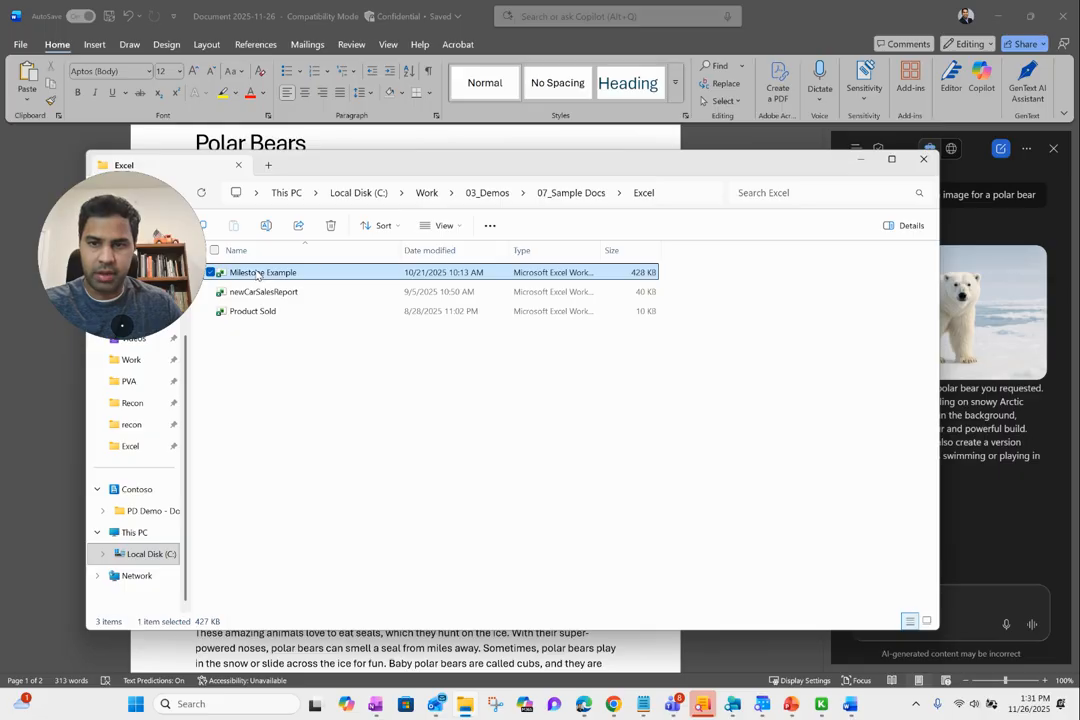
{"action": "double_click", "coordinate": [288, 276]}
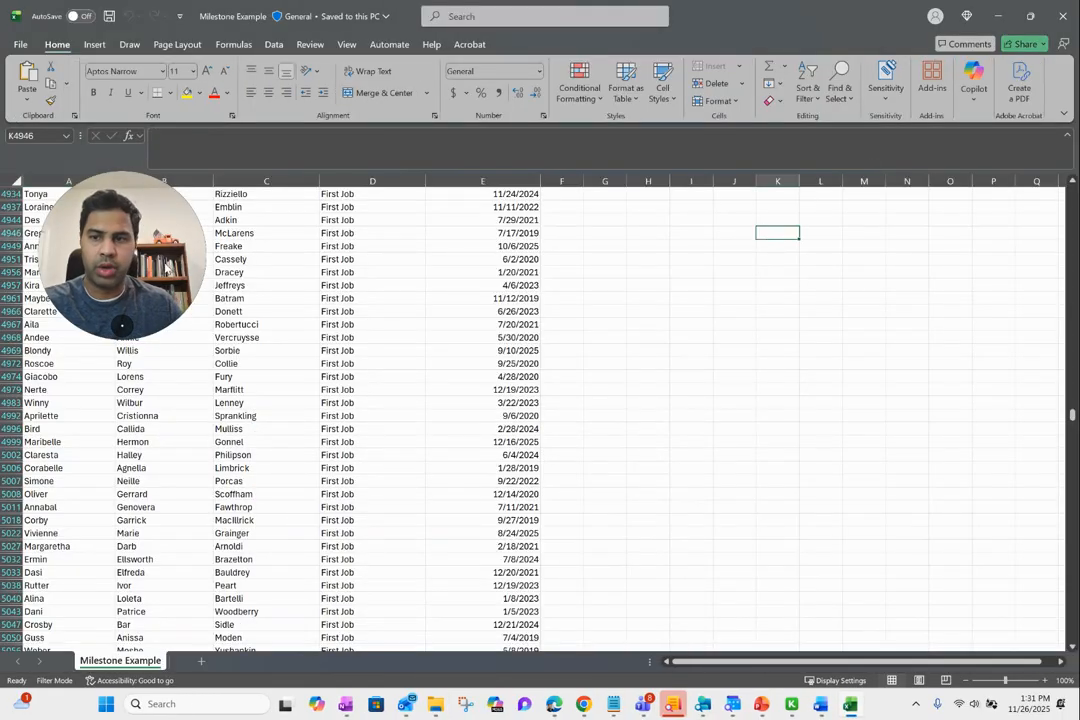
- Look over the milestone list from its first row, checking the First Name, Middle Name, Last Name and Milestone columns
{"action": "left_click_drag", "start_coordinate": [143, 247], "coordinate": [983, 543]}
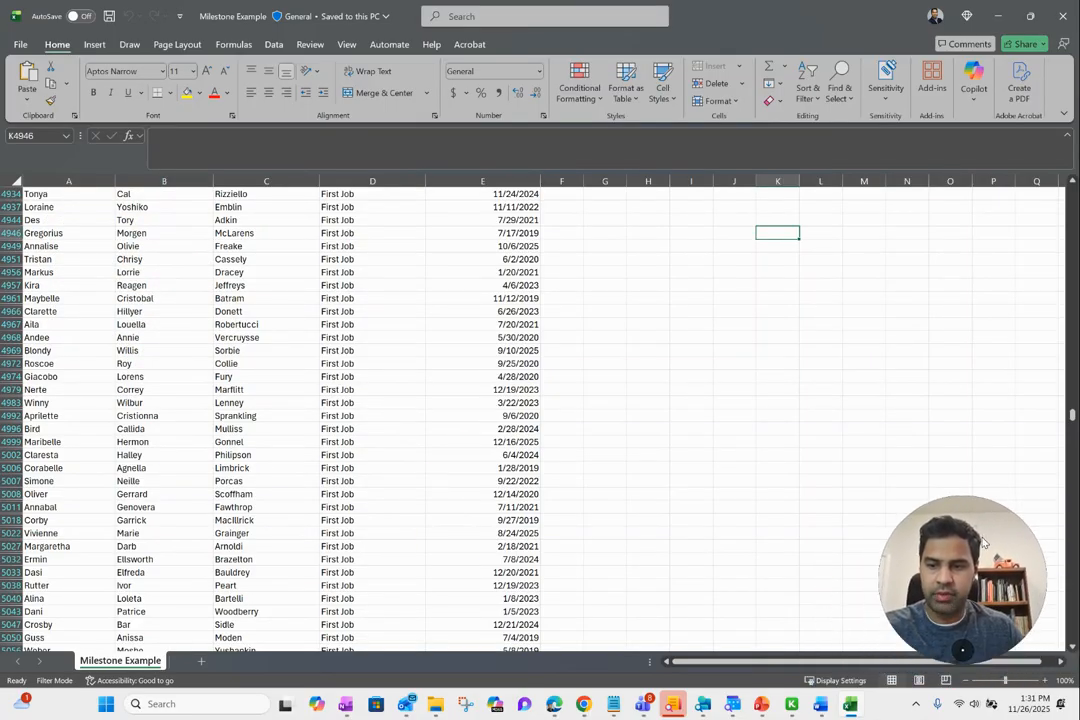
{"action": "scroll", "coordinate": [300, 359], "scroll_direction": "down", "scroll_amount": 20}
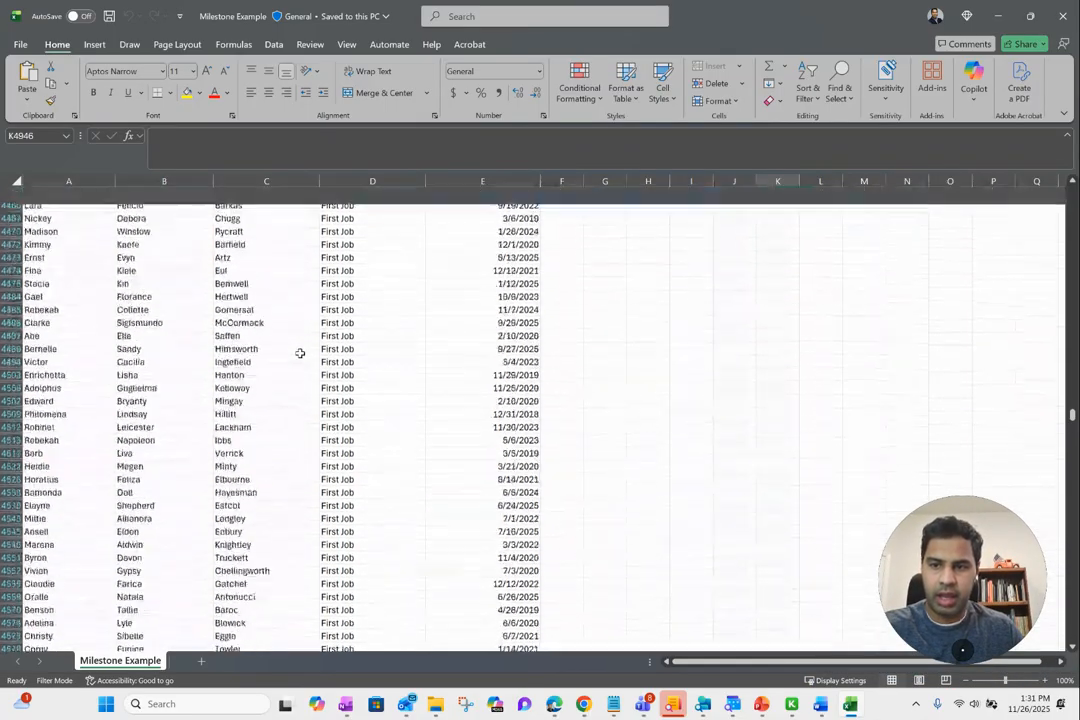
{"action": "scroll", "coordinate": [300, 353], "scroll_direction": "down", "scroll_amount": 20}
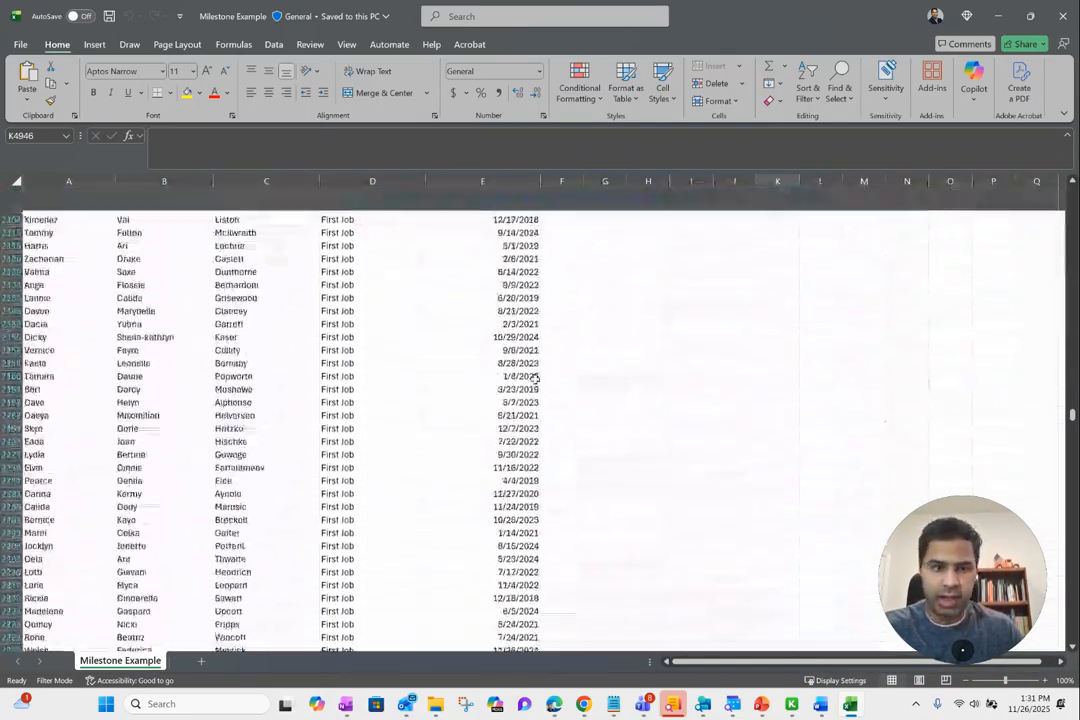
{"action": "left_click_drag", "start_coordinate": [1070, 420], "coordinate": [1068, 181]}
{"action": "left_click", "coordinate": [45, 193]}
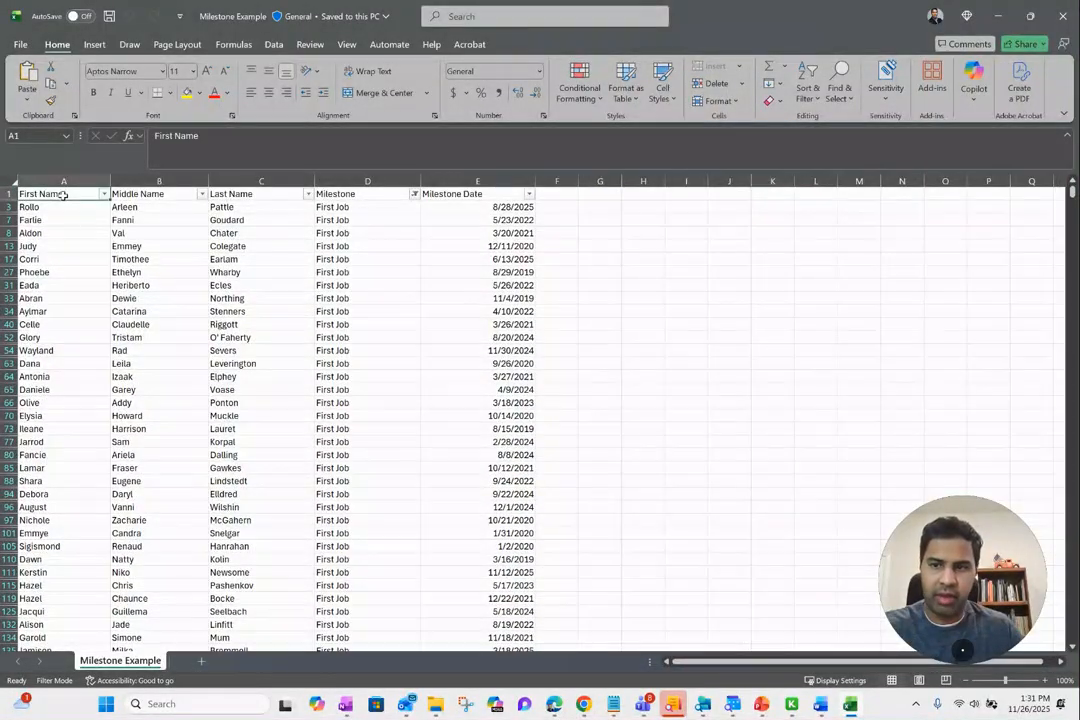
{"action": "double_click", "coordinate": [151, 193]}
{"action": "left_click", "coordinate": [293, 193]}
{"action": "double_click", "coordinate": [365, 193]}
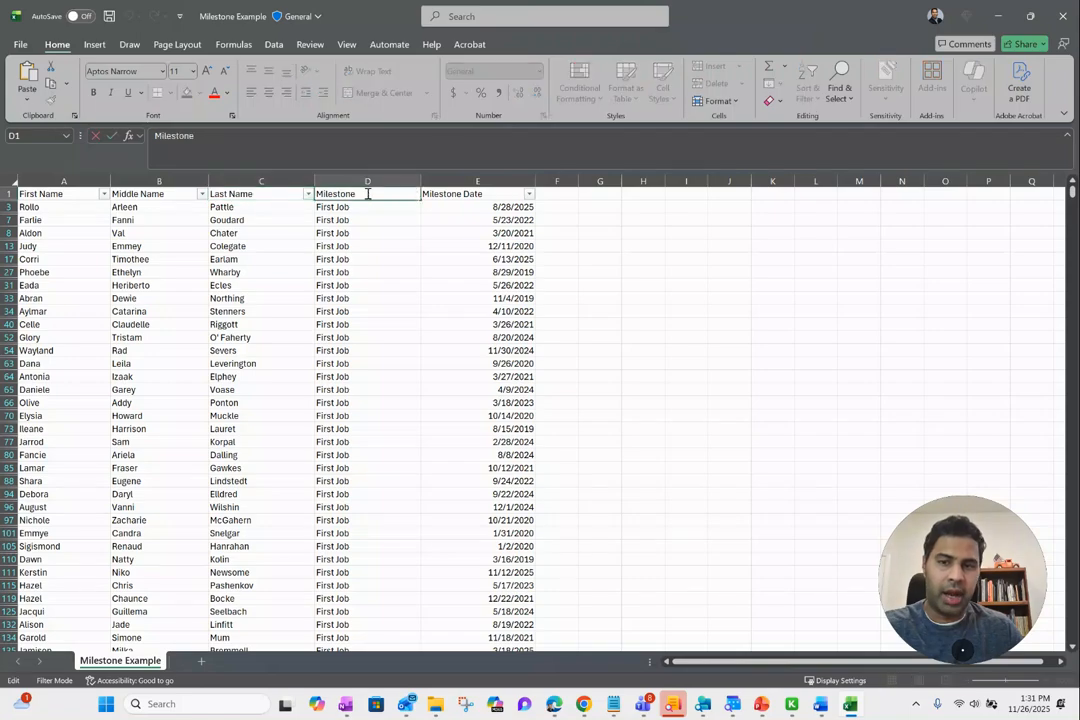
{"action": "left_click", "coordinate": [348, 218]}
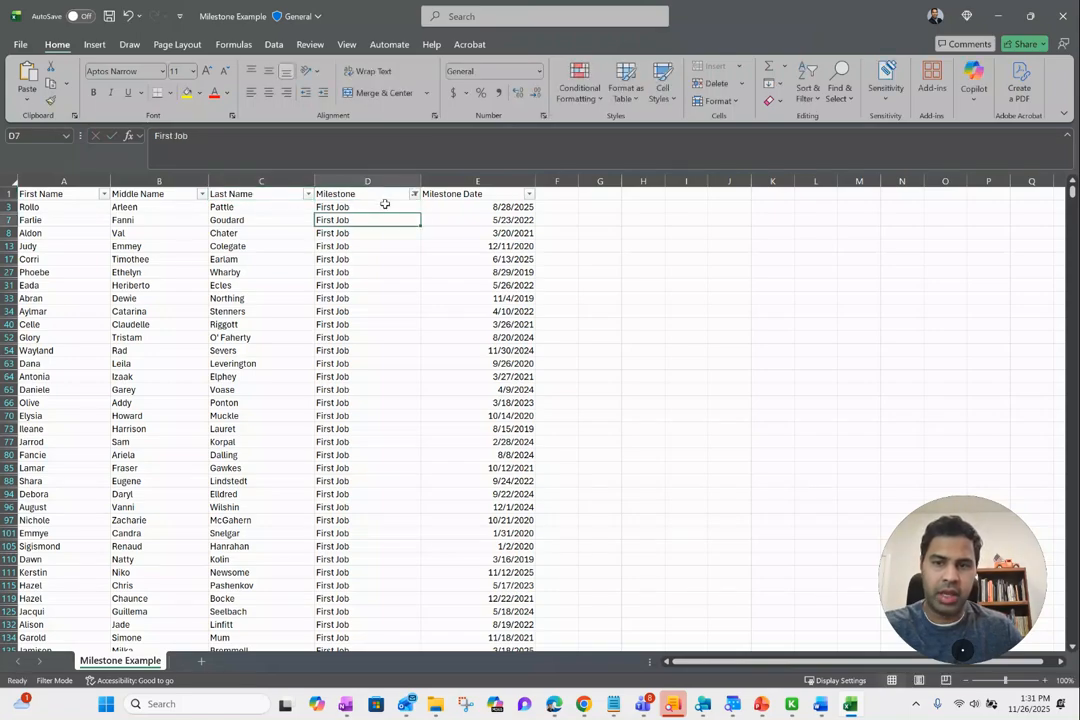
{"action": "left_click", "coordinate": [385, 206]}
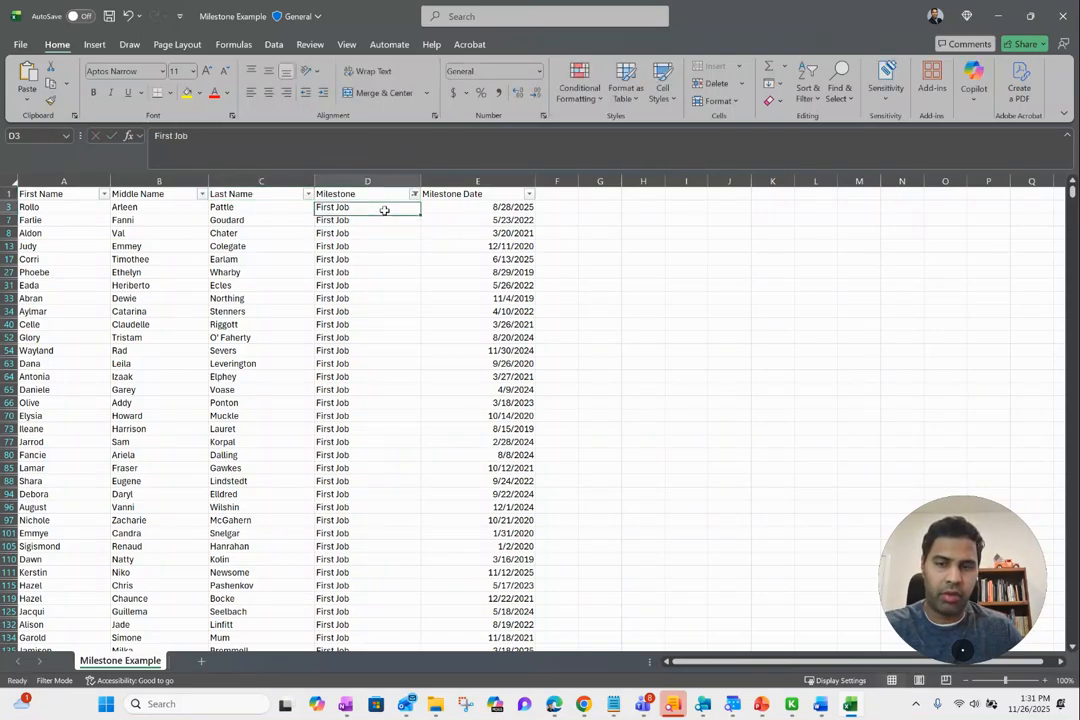
- Set the Milestone column's filter to include all milestone types, and select the first milestone date
{"action": "left_click", "coordinate": [413, 194]}
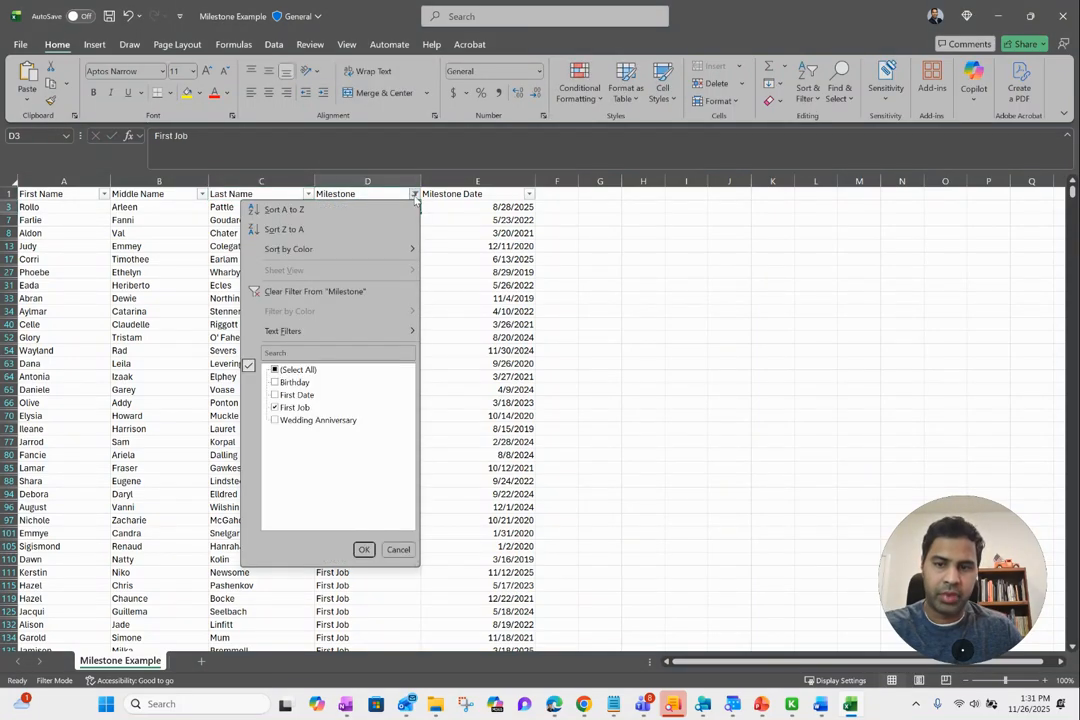
{"action": "left_click", "coordinate": [276, 370]}
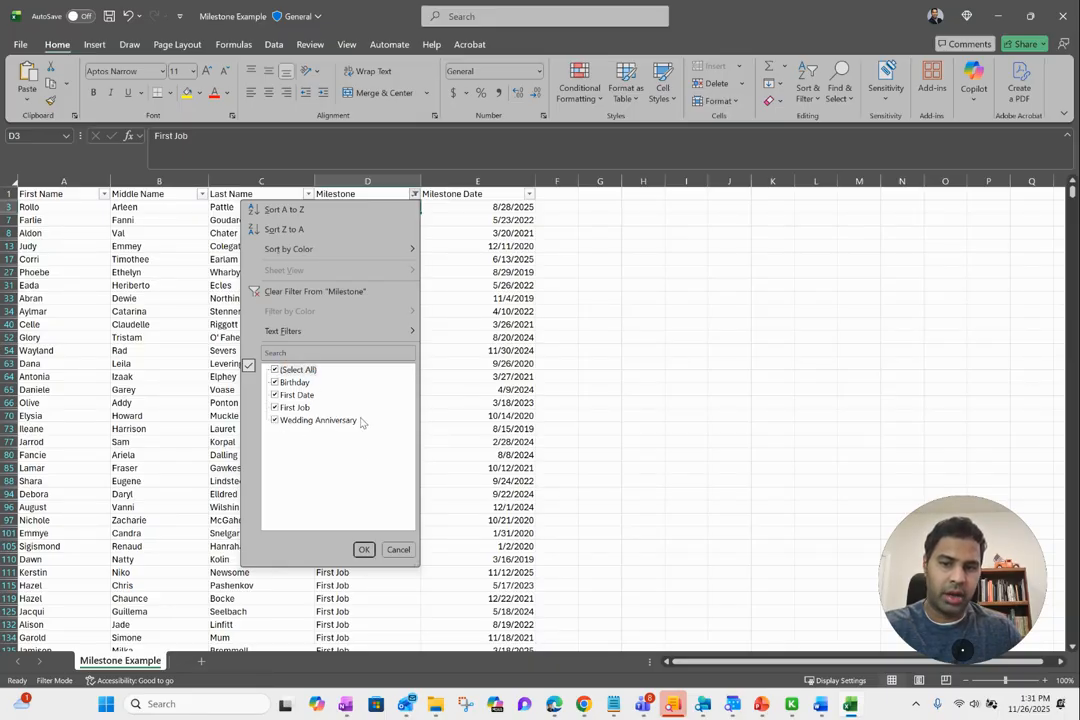
{"action": "left_click", "coordinate": [363, 549]}
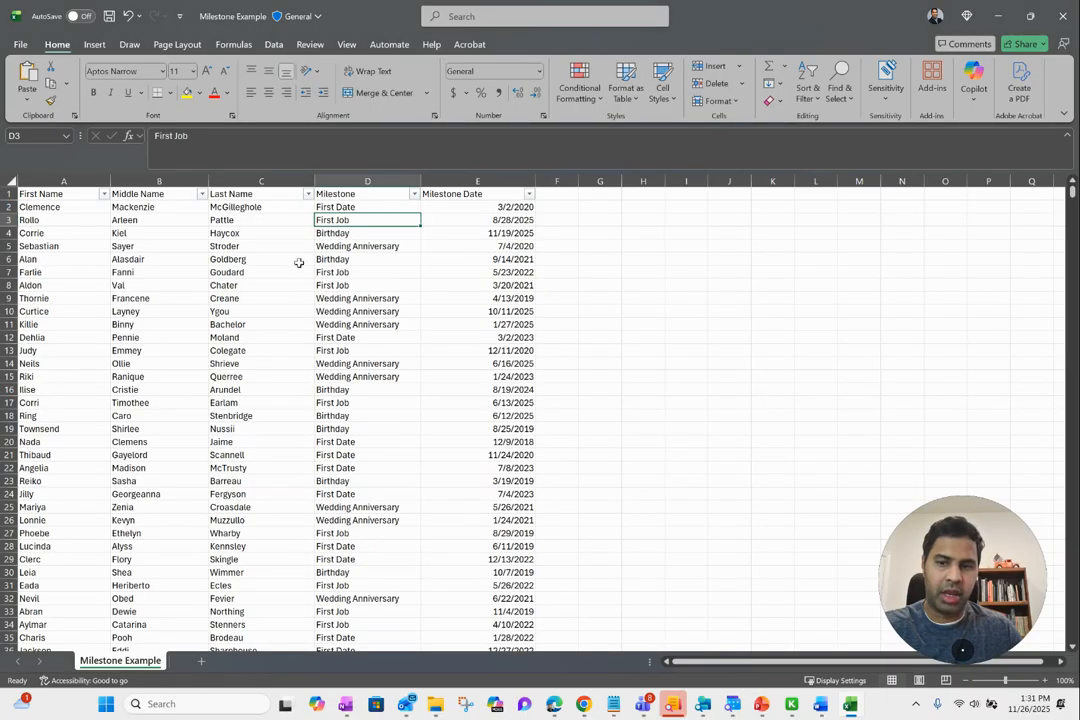
{"action": "left_click", "coordinate": [467, 208]}
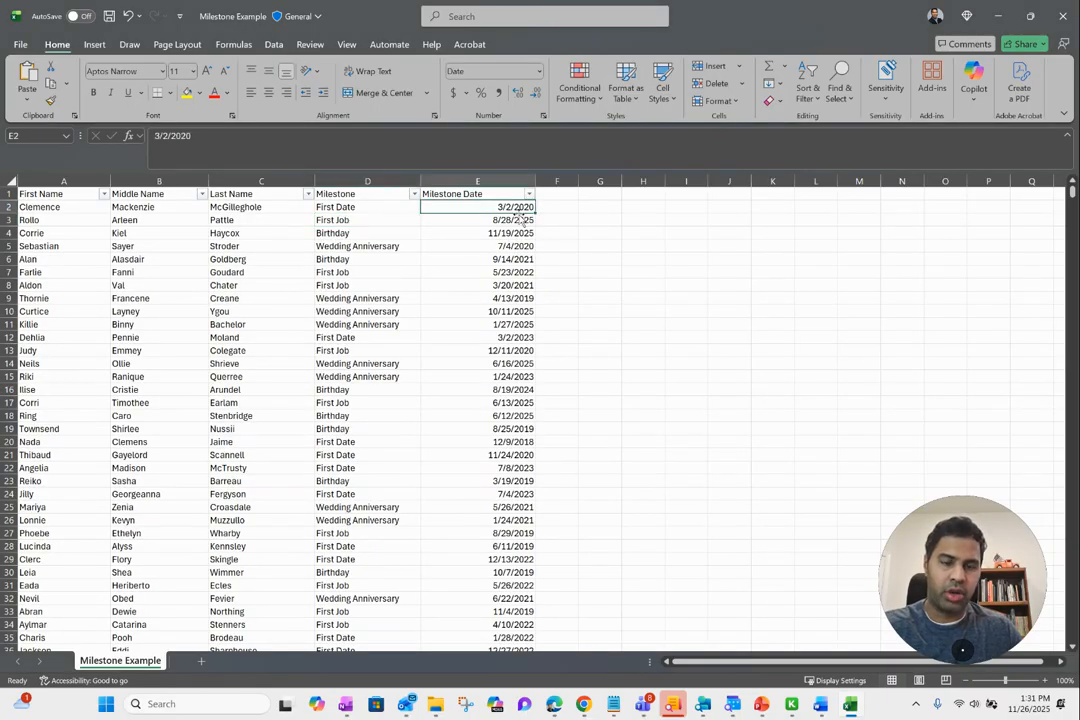
{"action": "left_click_drag", "start_coordinate": [981, 552], "coordinate": [718, 284]}
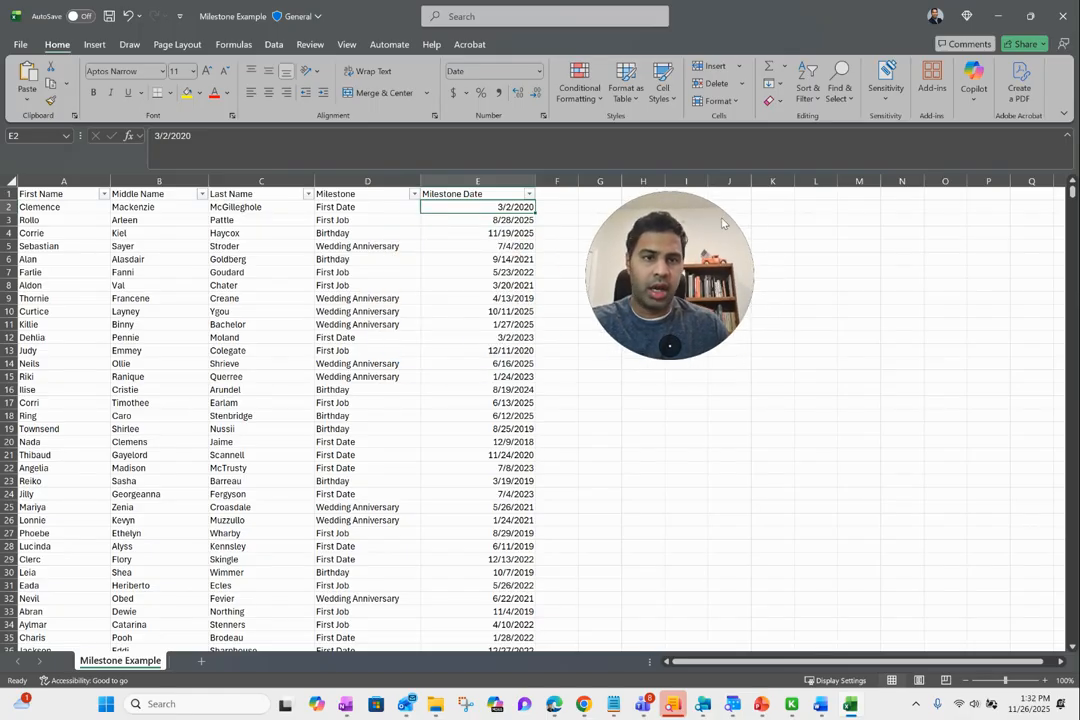
- Ask Copilot chat "can you tell me how many users have birthday in month of Feb" and read its reply
{"action": "left_click", "coordinate": [973, 96]}
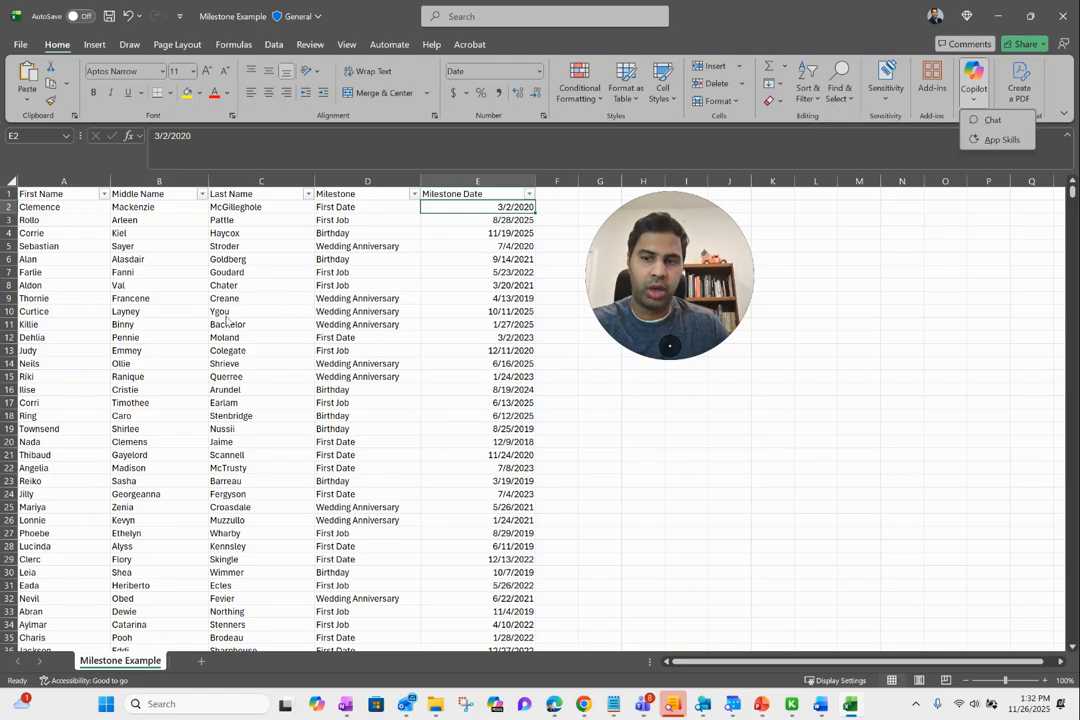
{"action": "left_click", "coordinate": [991, 120]}
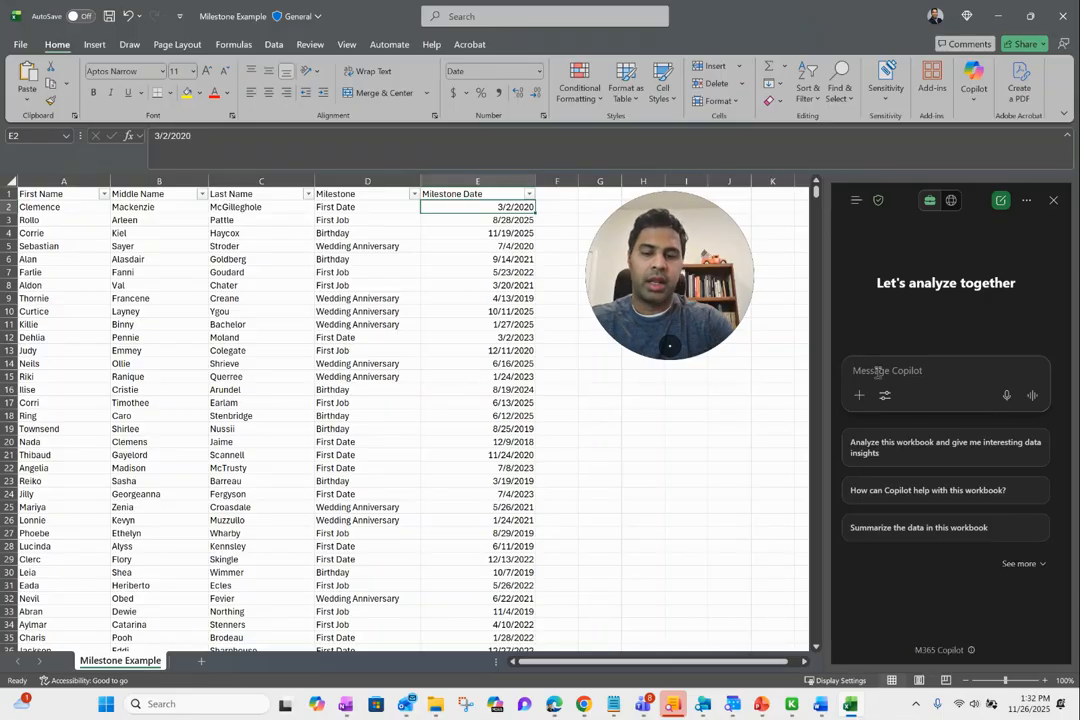
{"action": "type", "text": "can"}
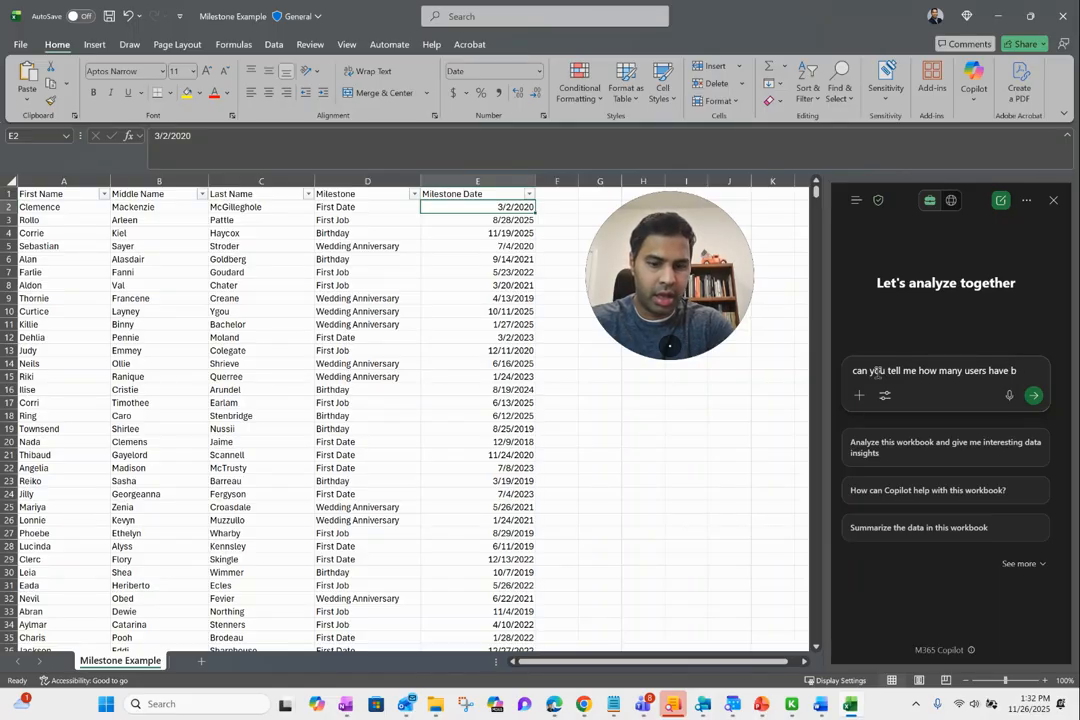
{"action": "type", "text": "day in month of Feb"}
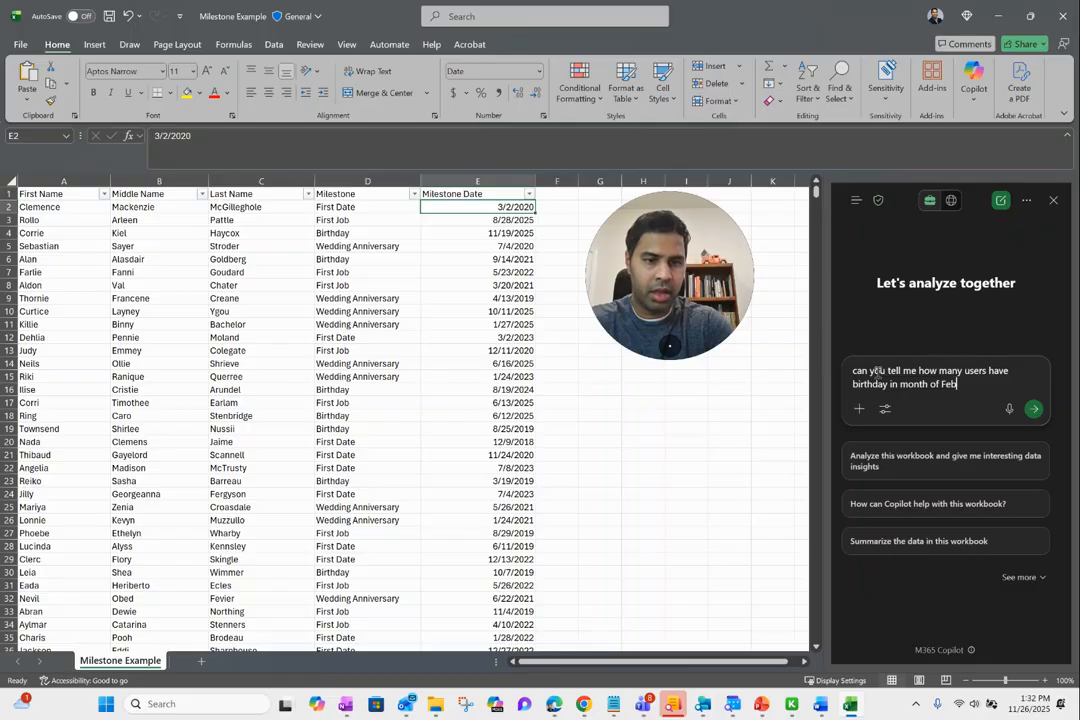
{"action": "key", "text": "Return"}
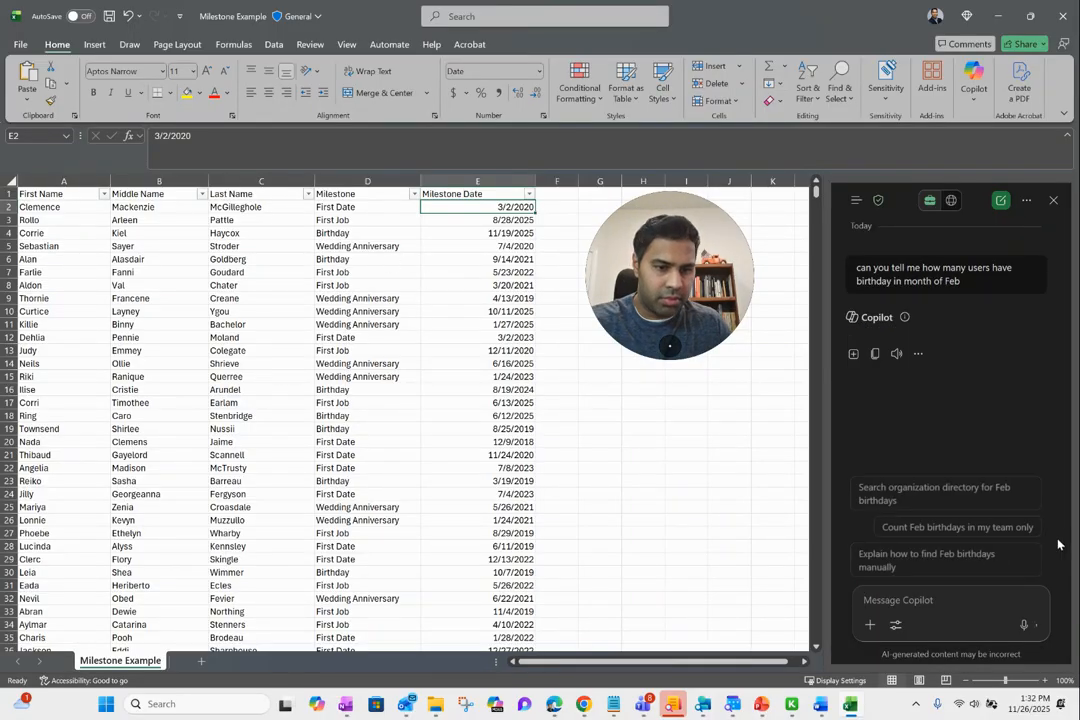
{"action": "left_click_drag", "start_coordinate": [1067, 495], "coordinate": [1067, 553]}
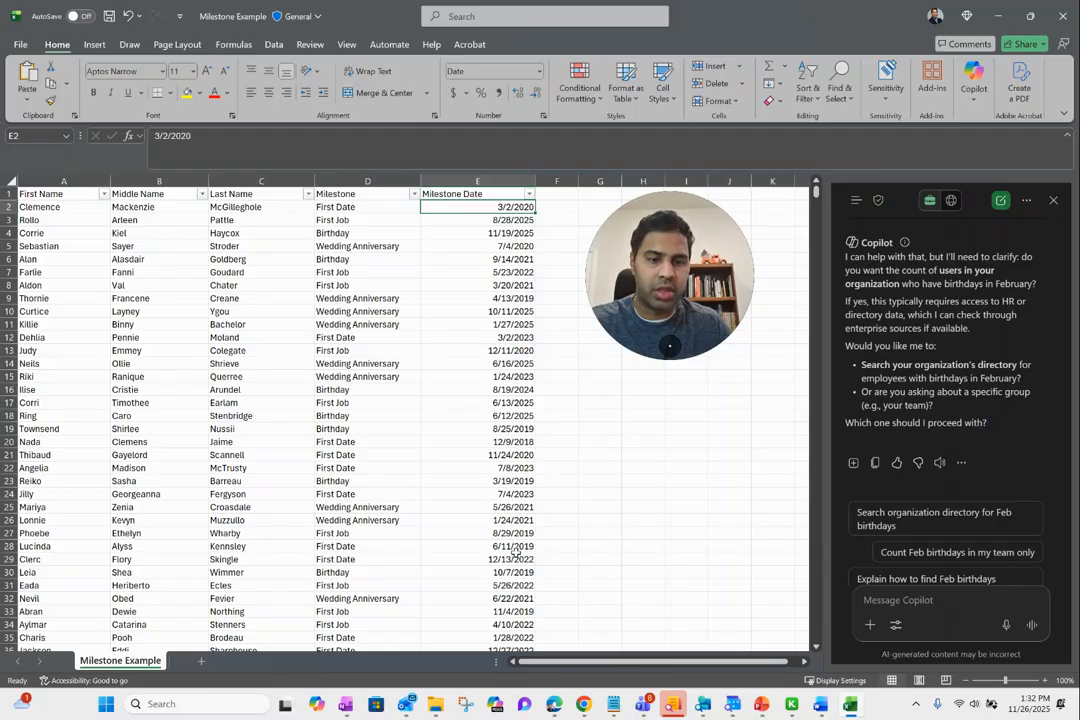
{"action": "scroll", "coordinate": [966, 510], "scroll_direction": "down", "scroll_amount": 1}
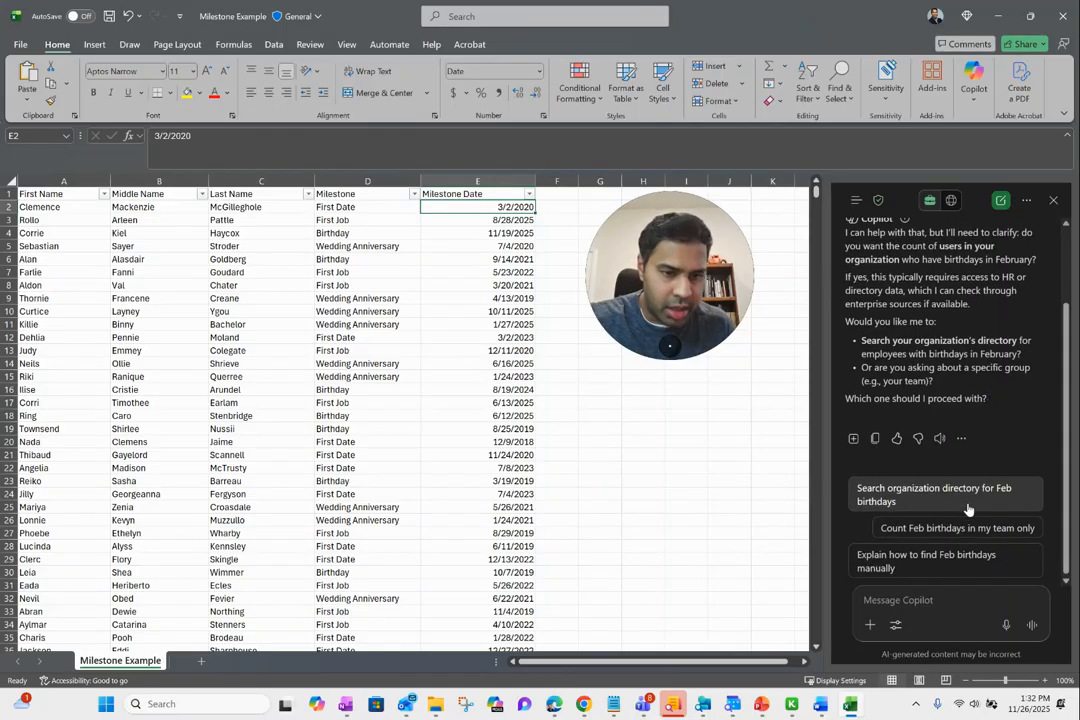
{"action": "left_click", "coordinate": [936, 566]}
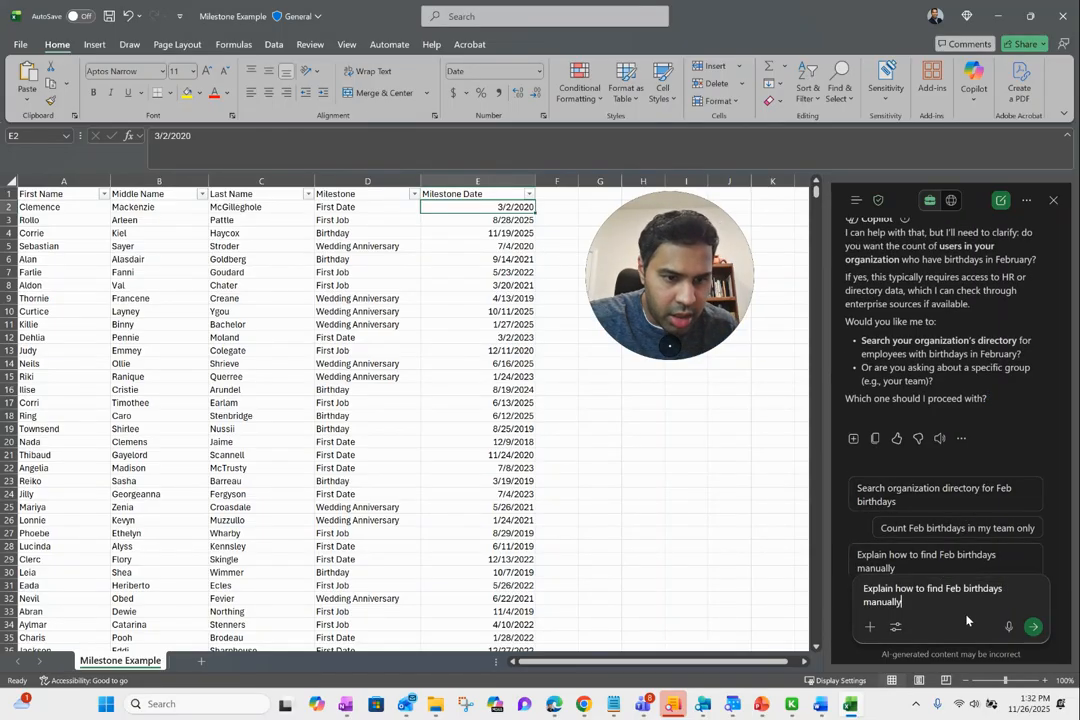
{"action": "left_click_drag", "start_coordinate": [934, 615], "coordinate": [837, 589]}
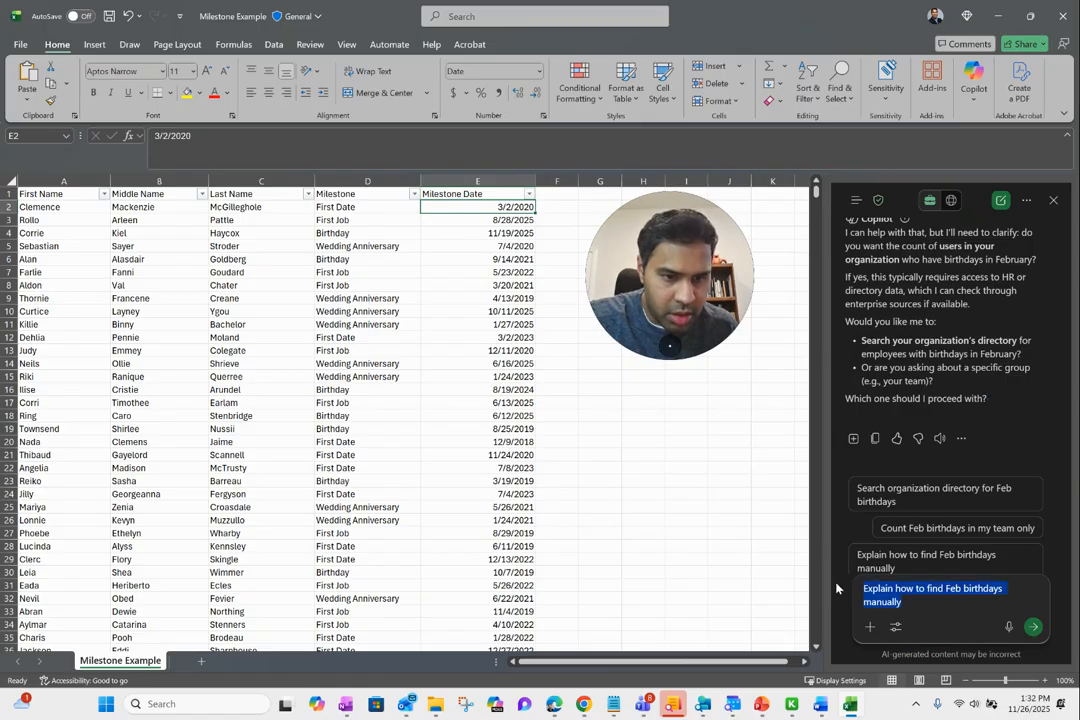
{"action": "key", "text": "BackSpace"}
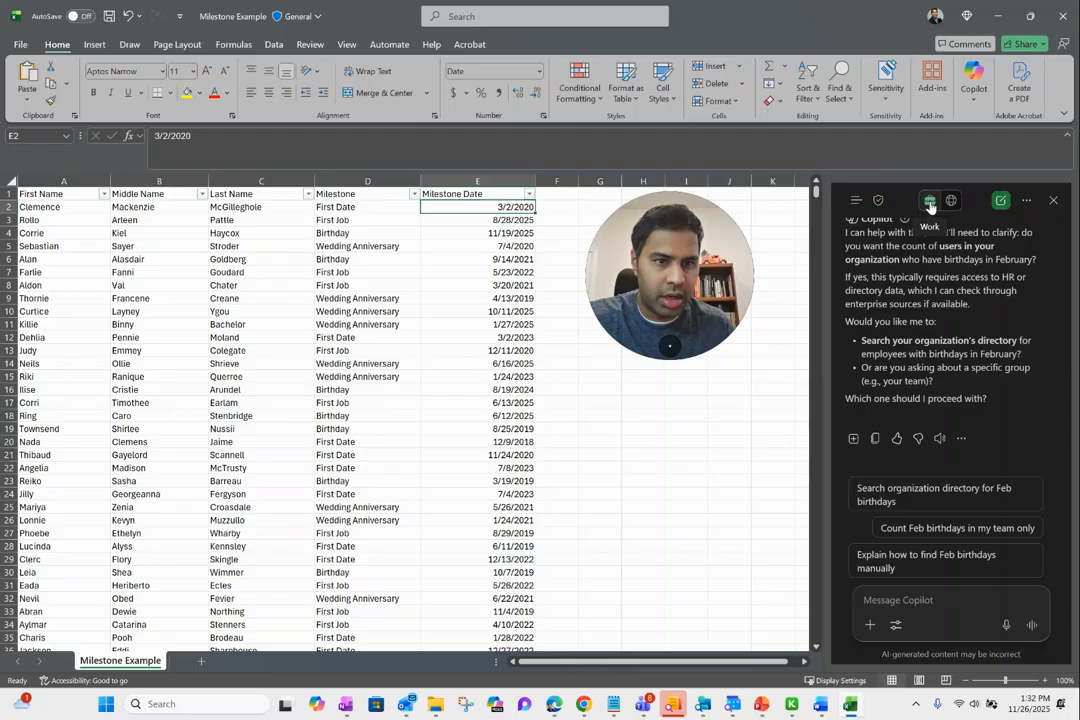
- Select the Milestone Date column and draft the Copilot prompt "can you look at column E and tell me how many employees have birthday in May"
{"action": "left_click", "coordinate": [367, 363]}
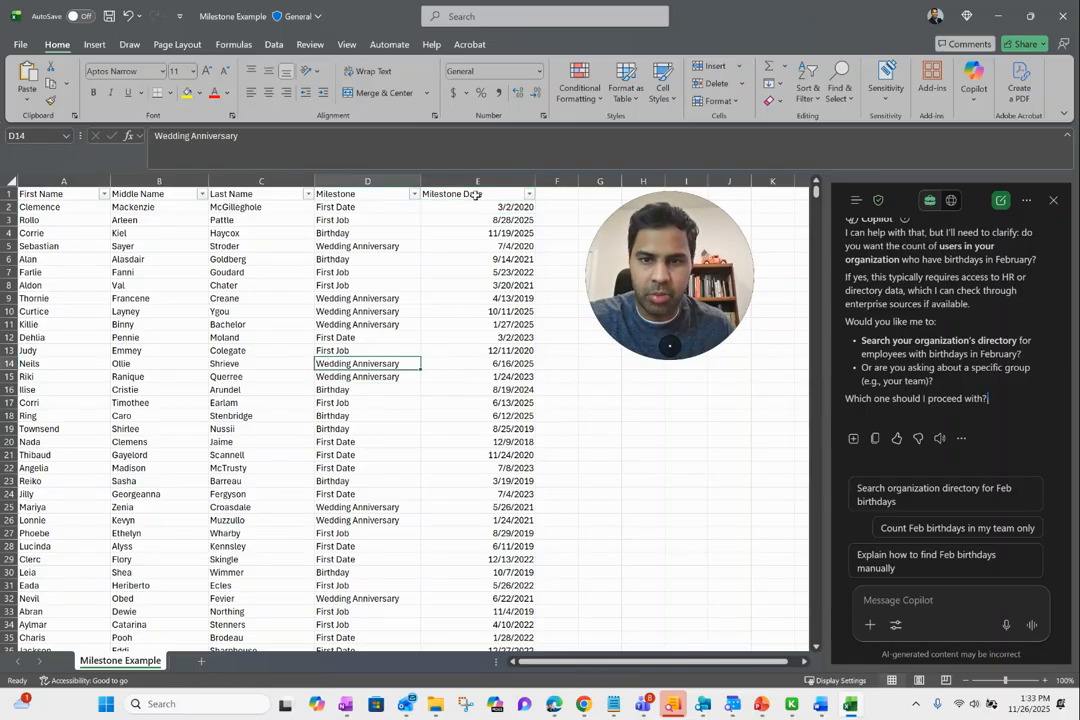
{"action": "left_click", "coordinate": [476, 194]}
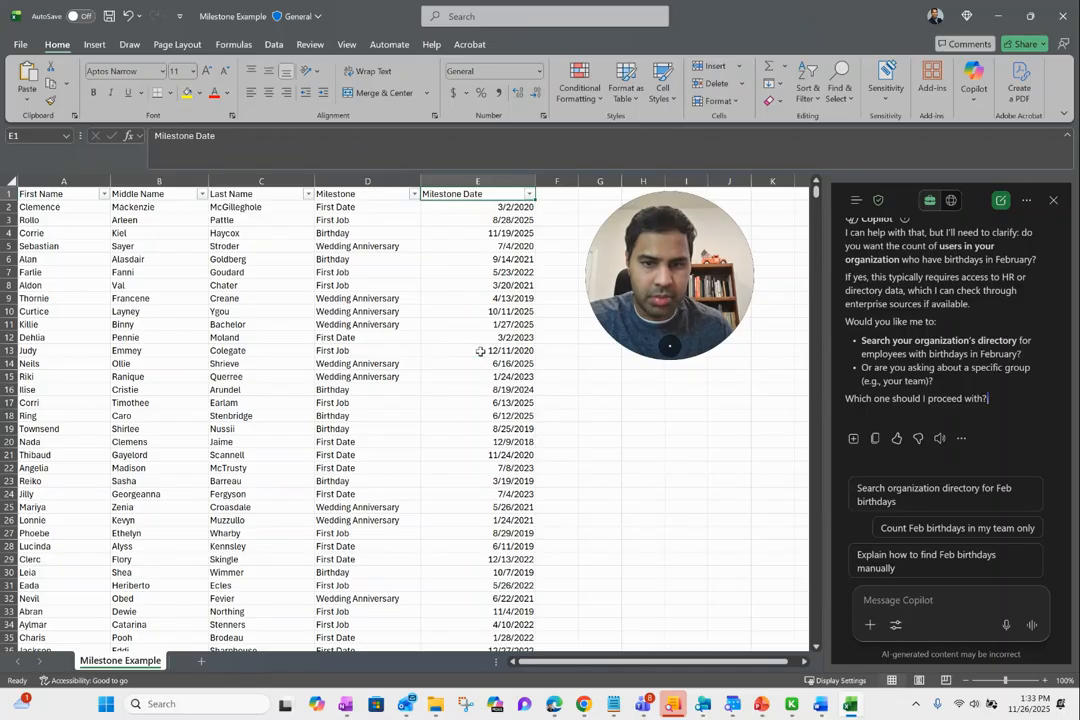
{"action": "key", "text": "ctrl+shift+Down"}
{"action": "left_click", "coordinate": [881, 595]}
{"action": "type", "text": "can you"}
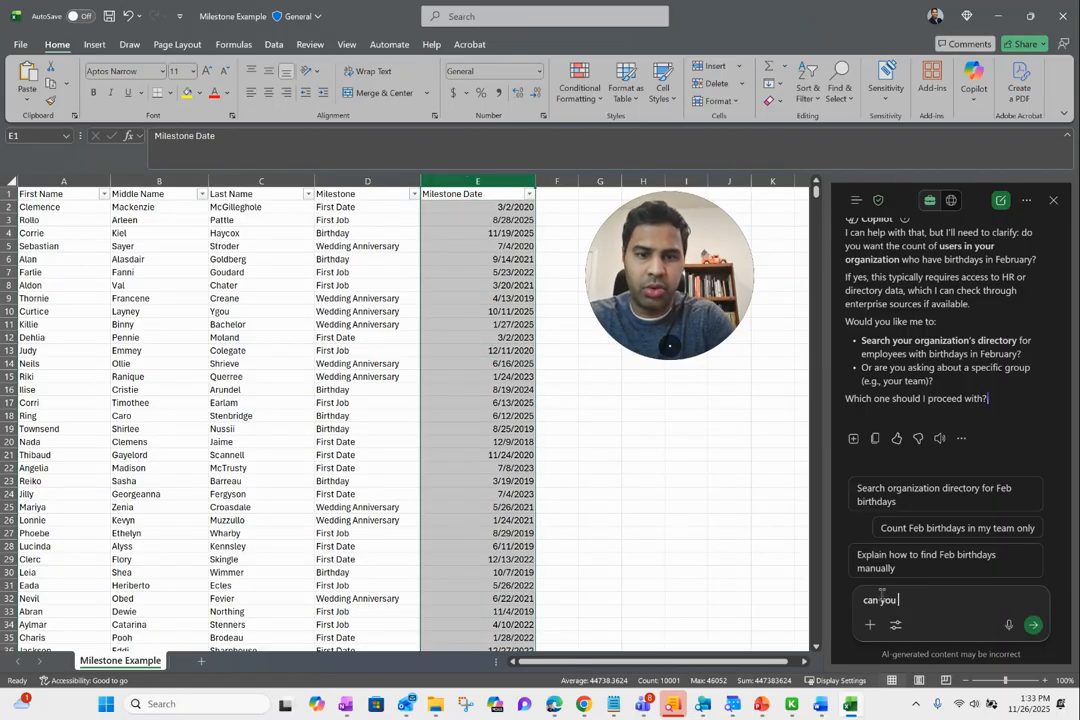
{"action": "type", "text": " look at column E and tell me whi"}
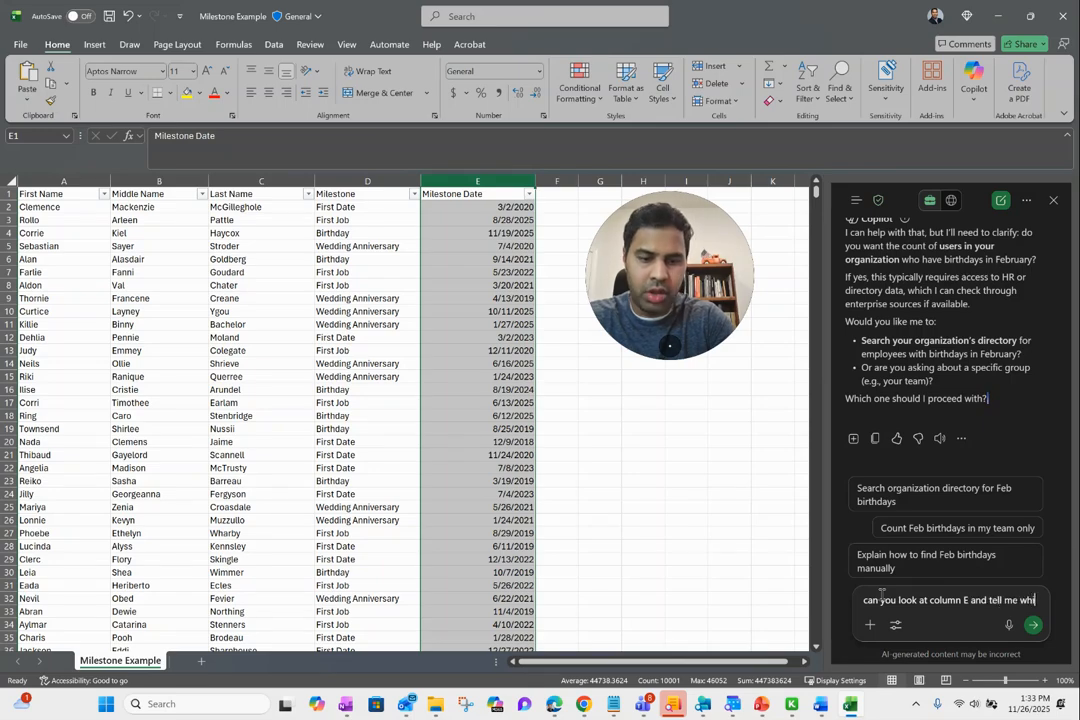
{"action": "type", "text": "ch"}
{"action": "key", "text": "BackSpace"}
{"action": "key", "text": "BackSpace"}
{"action": "key", "text": "BackSpace"}
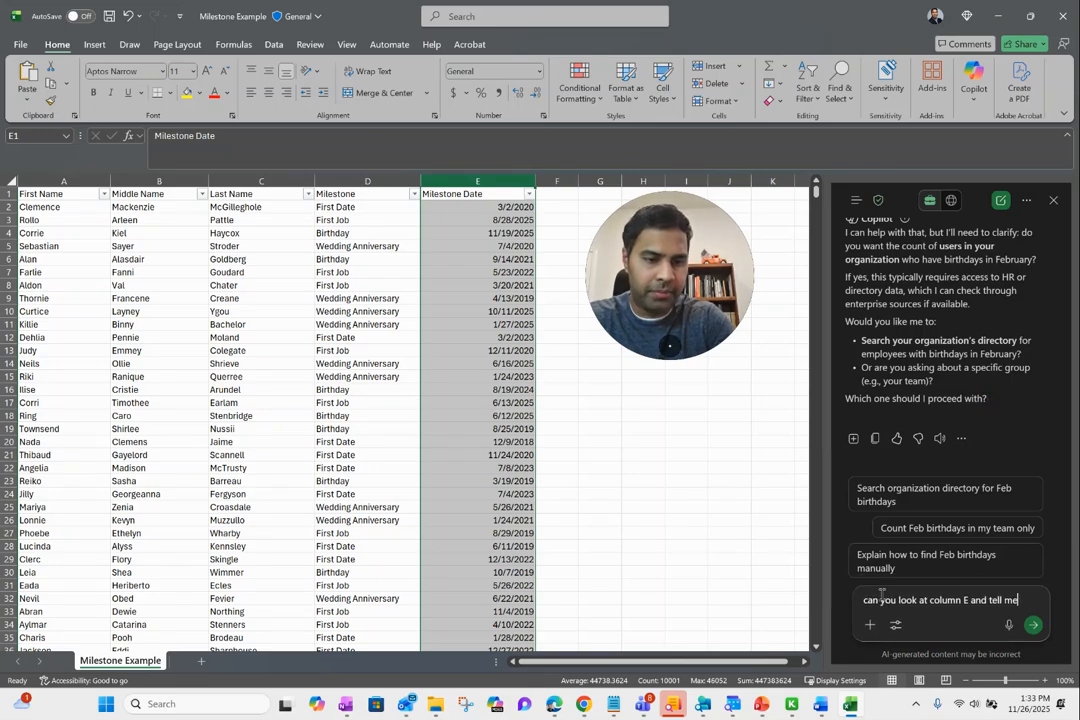
{"action": "type", "text": "how many employees have"}
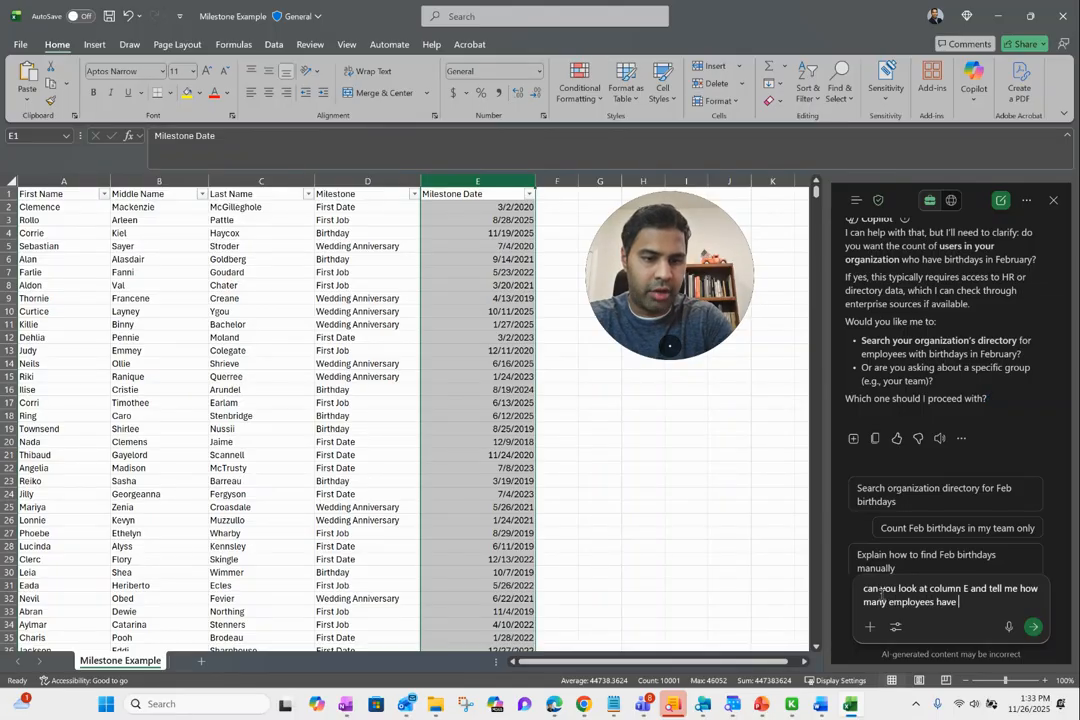
{"action": "type", "text": "day in May"}
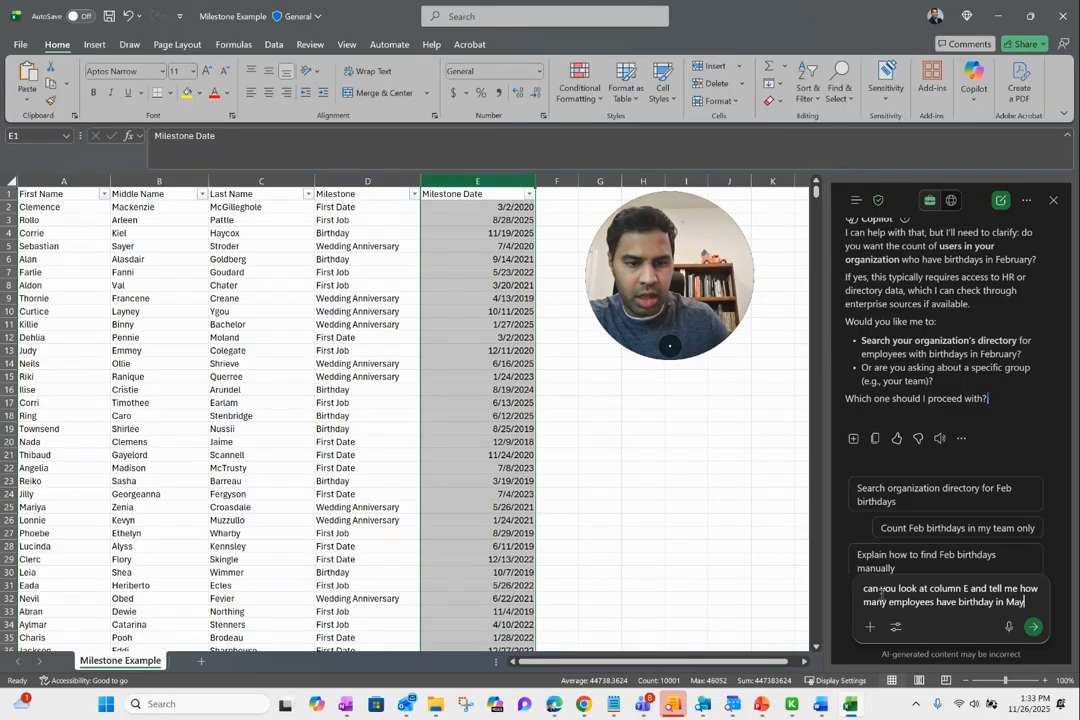
- Amend the drafted prompt to cover columns D and E, and send it to Copilot
{"action": "left_click", "coordinate": [964, 589]}
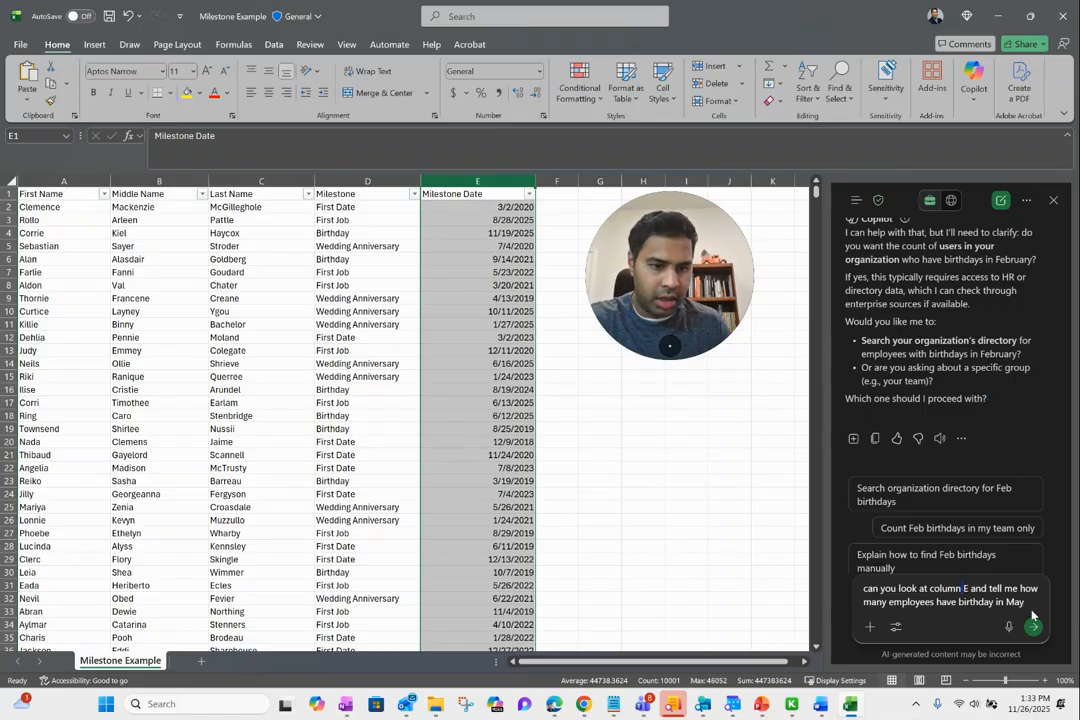
{"action": "type", "text": "D abd"}
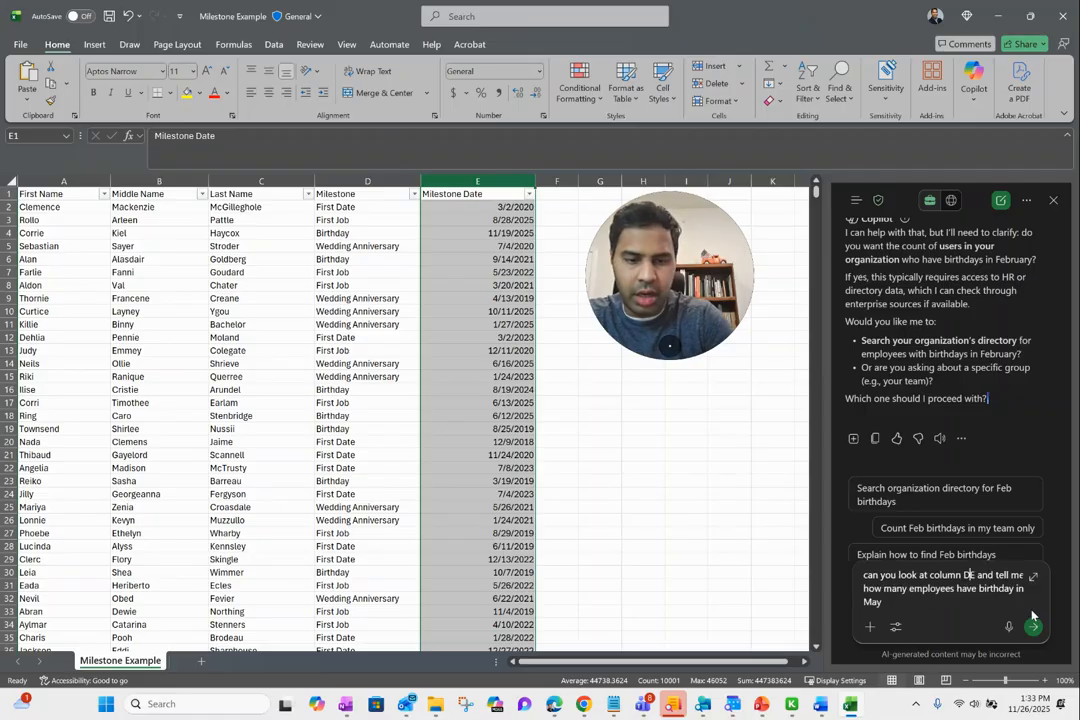
{"action": "key", "text": "BackSpace"}
{"action": "key", "text": "BackSpace"}
{"action": "key", "text": "BackSpace"}
{"action": "type", "text": "nd"}
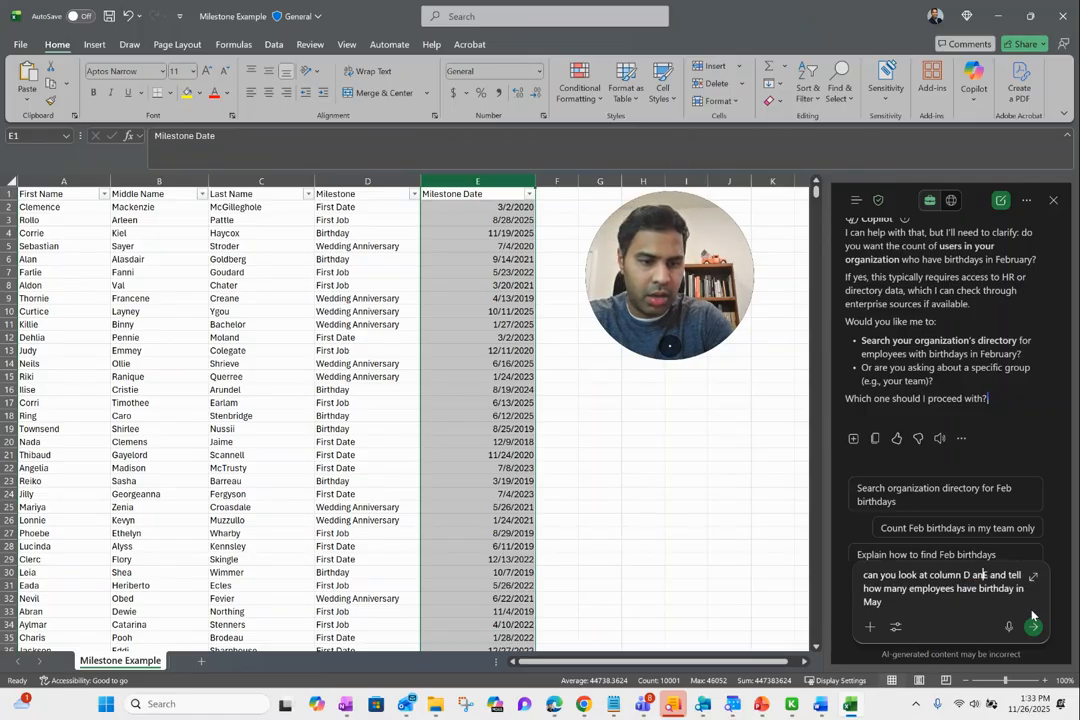
{"action": "left_click", "coordinate": [1033, 618]}
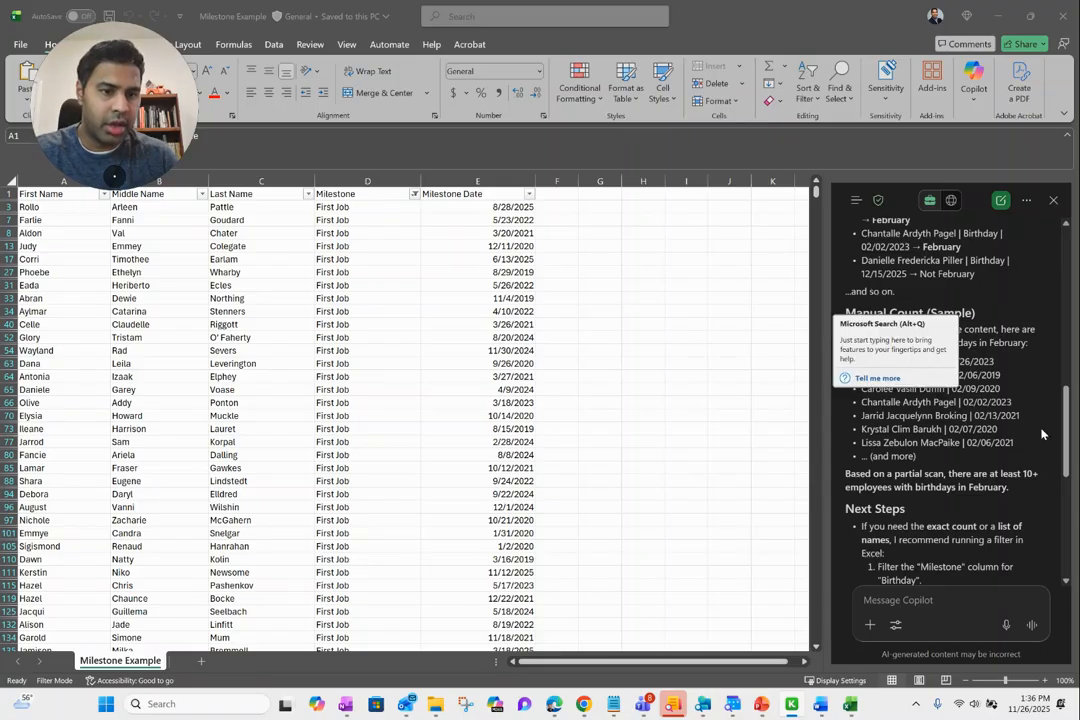
- Read through Copilot's reply on February birthdays, from its step-by-step approach to the suggested next steps
{"action": "left_click_drag", "start_coordinate": [1065, 433], "coordinate": [1064, 304]}
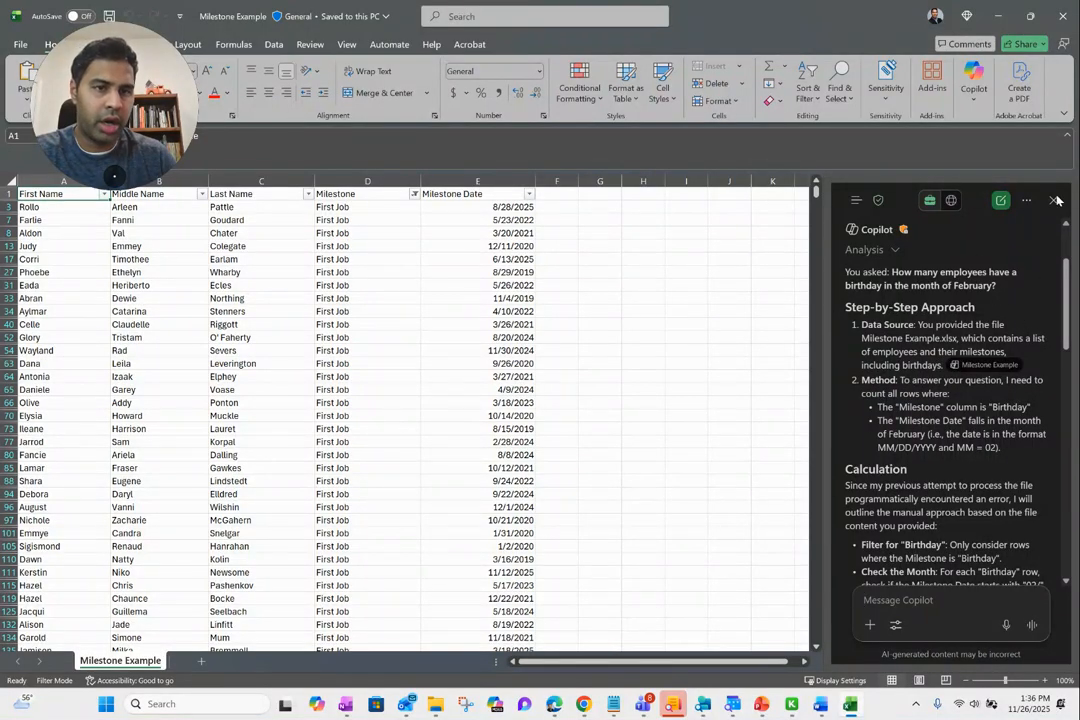
{"action": "left_click", "coordinate": [973, 97]}
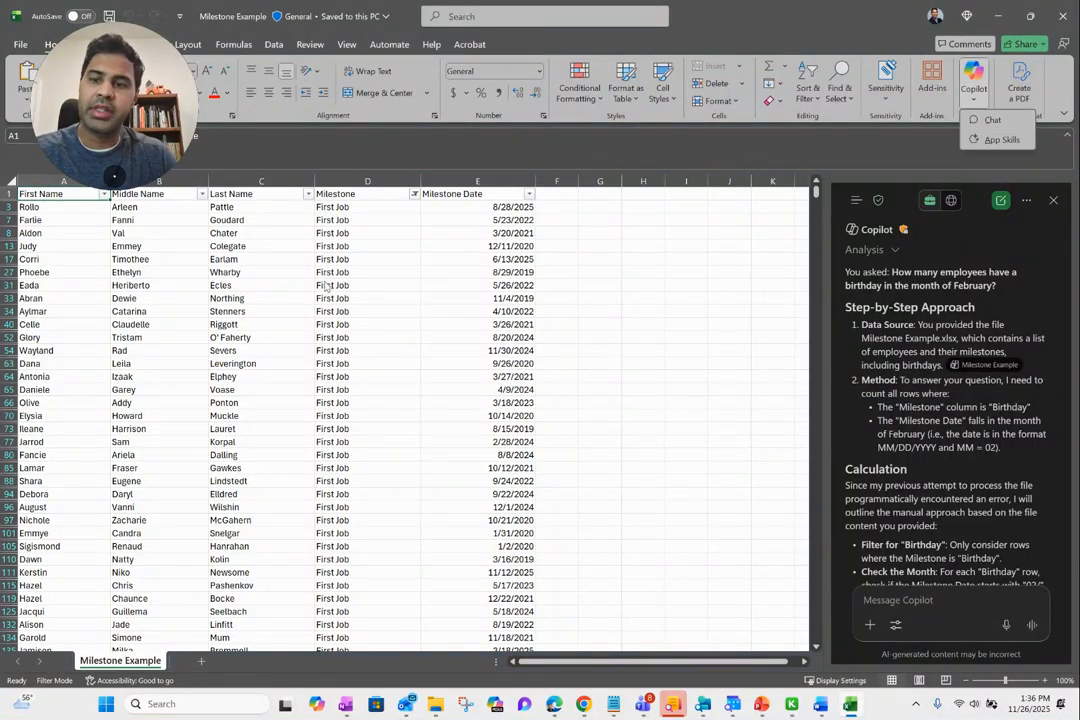
{"action": "double_click", "coordinate": [906, 434]}
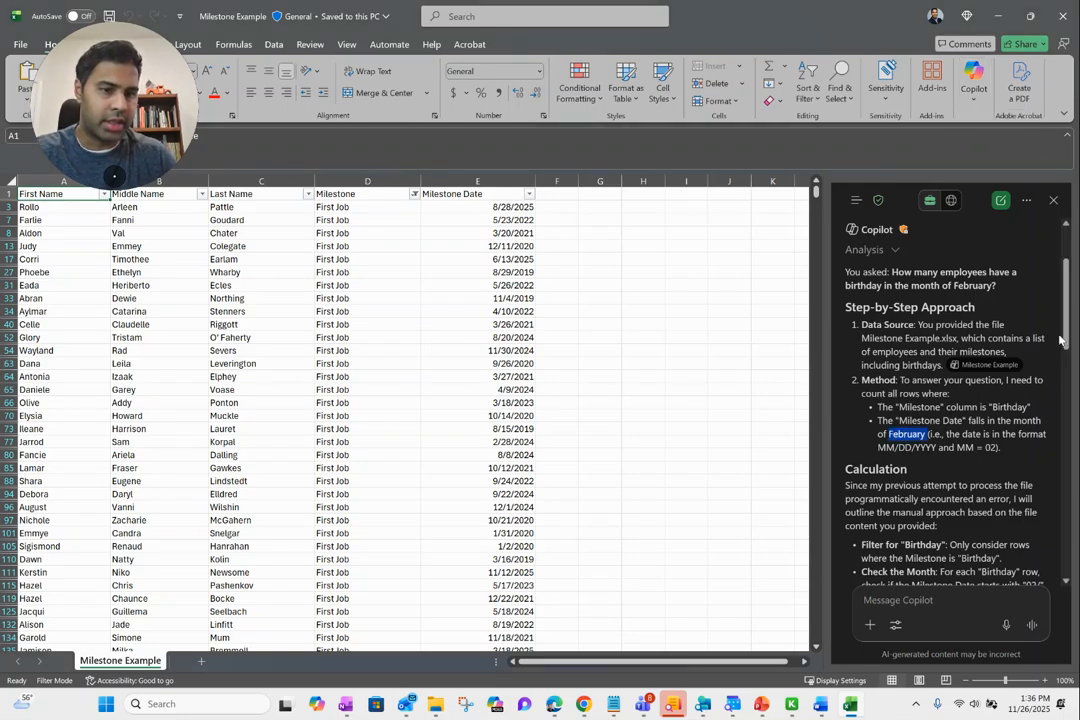
{"action": "left_click_drag", "start_coordinate": [1062, 340], "coordinate": [1066, 400]}
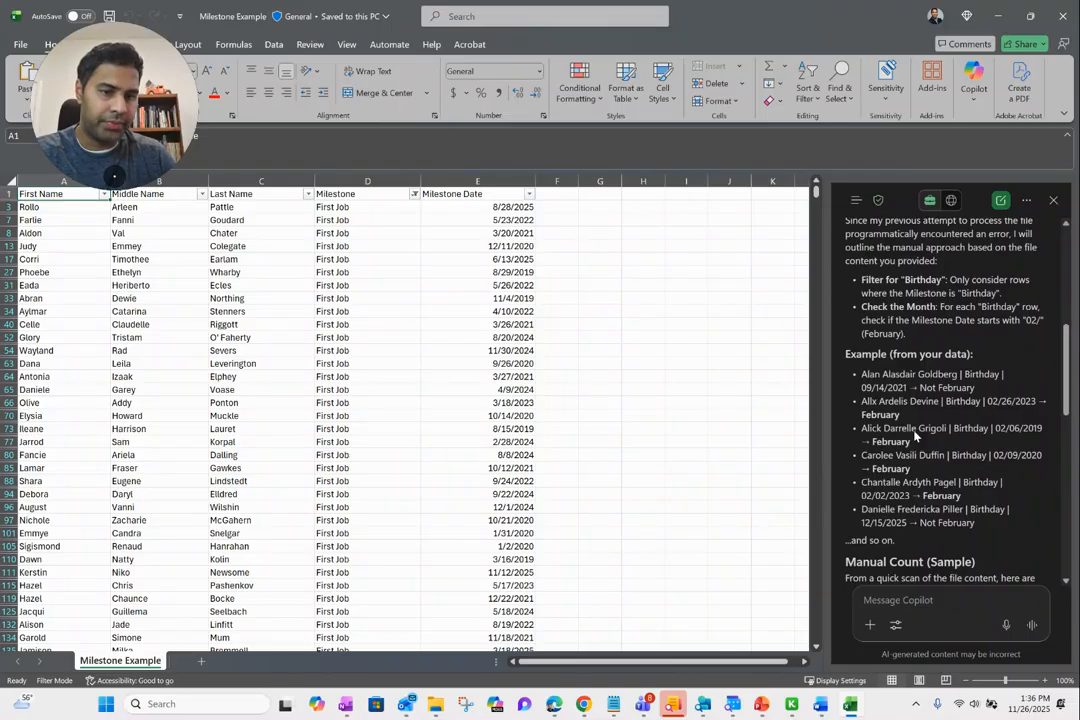
{"action": "left_click_drag", "start_coordinate": [1064, 393], "coordinate": [1065, 520]}
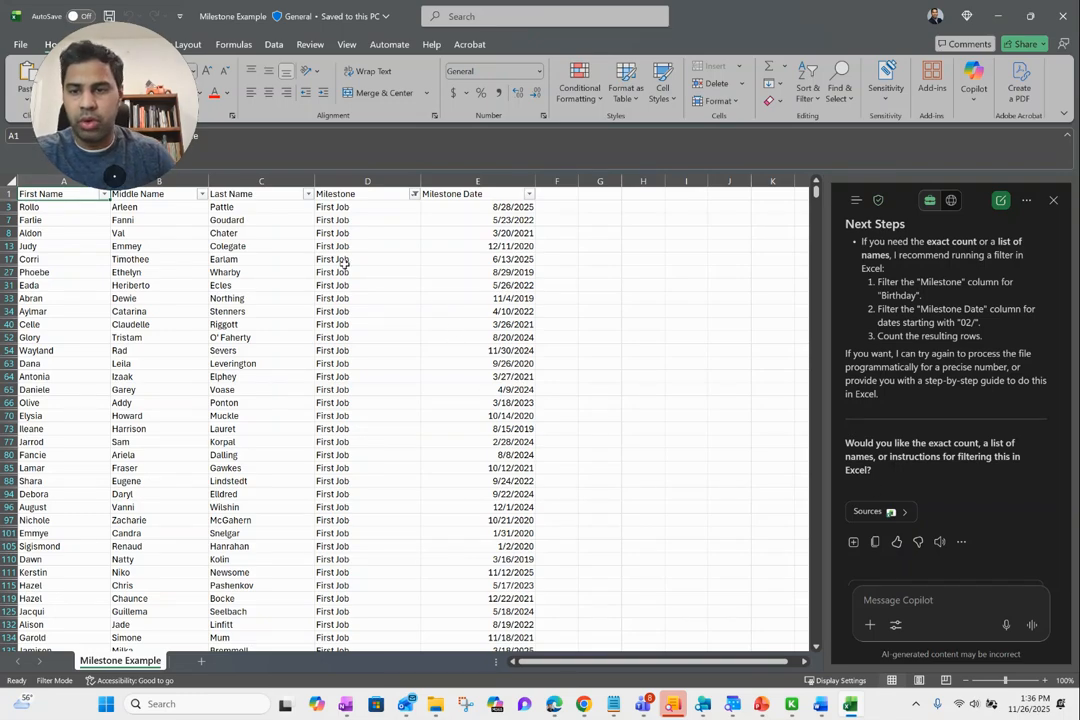
- Switch Copilot to App Skills and turn on AutoSave by uploading the workbook to the OneDrive - Microsoft account
{"action": "left_click", "coordinate": [977, 102]}
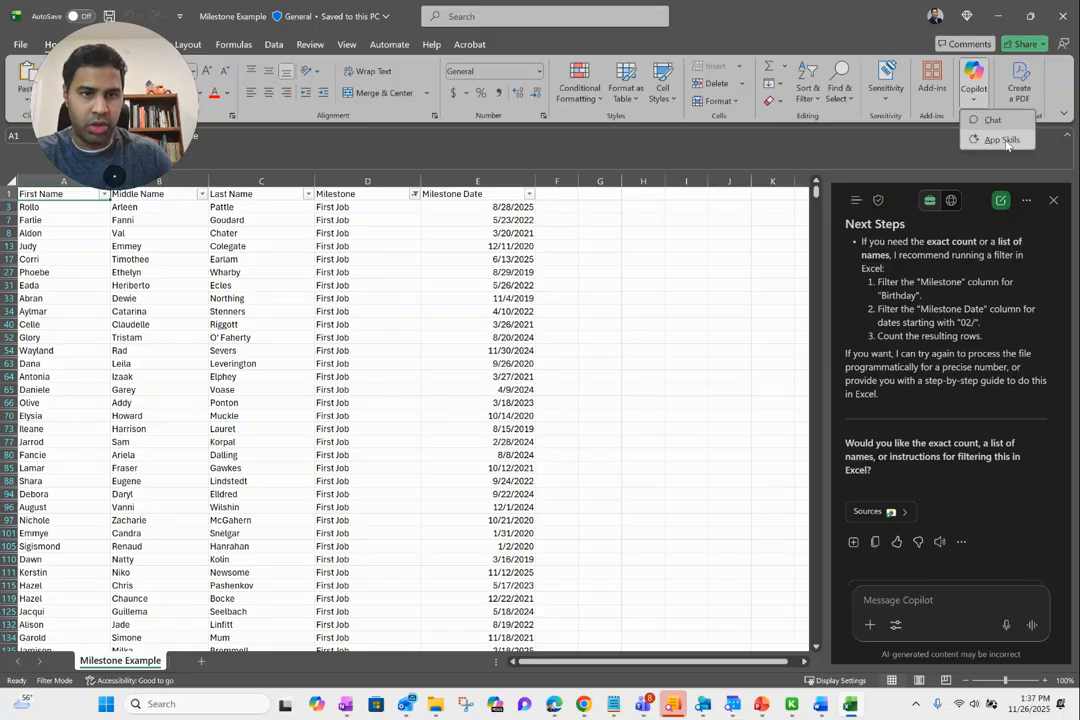
{"action": "left_click", "coordinate": [1001, 140]}
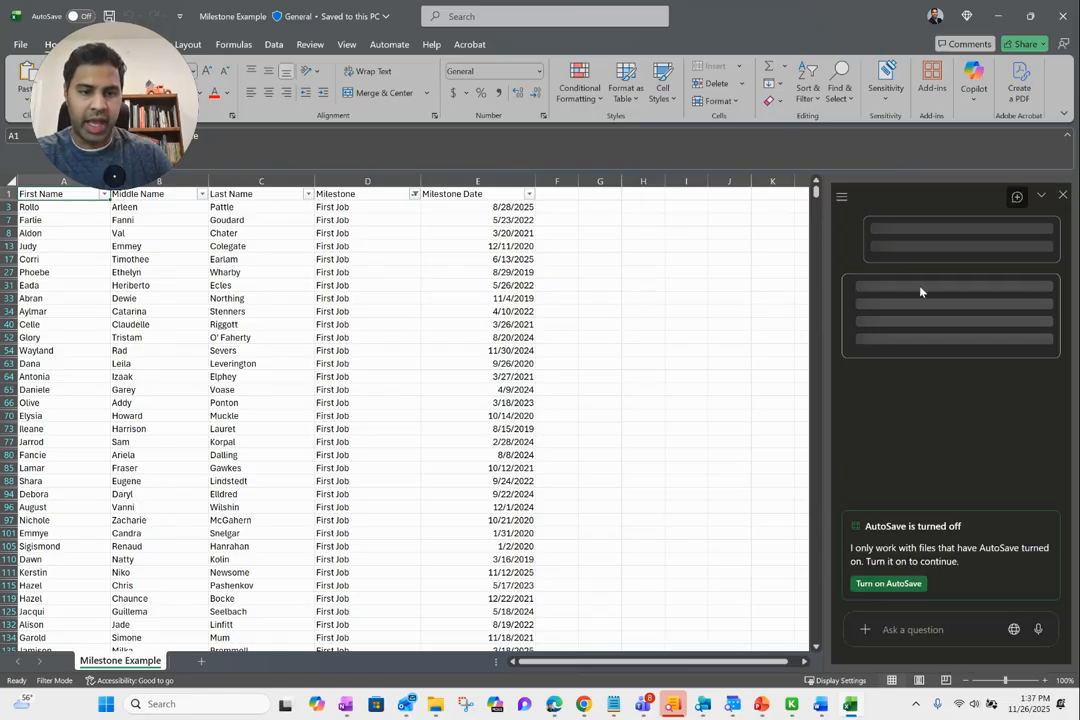
{"action": "left_click", "coordinate": [888, 589]}
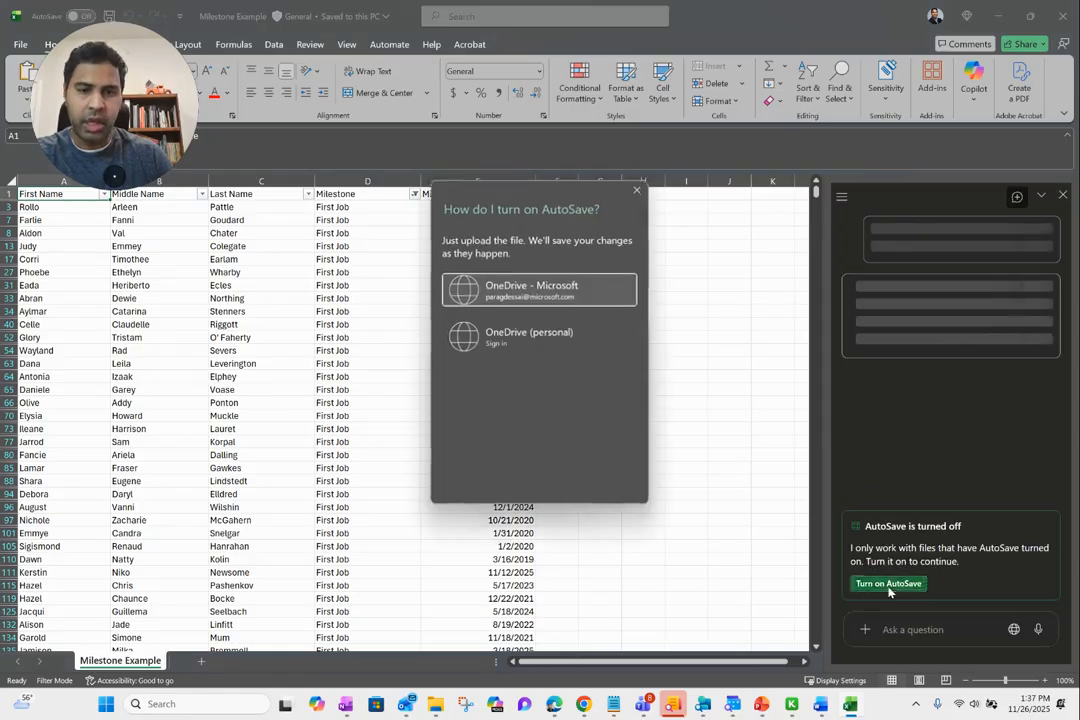
{"action": "left_click", "coordinate": [537, 290]}
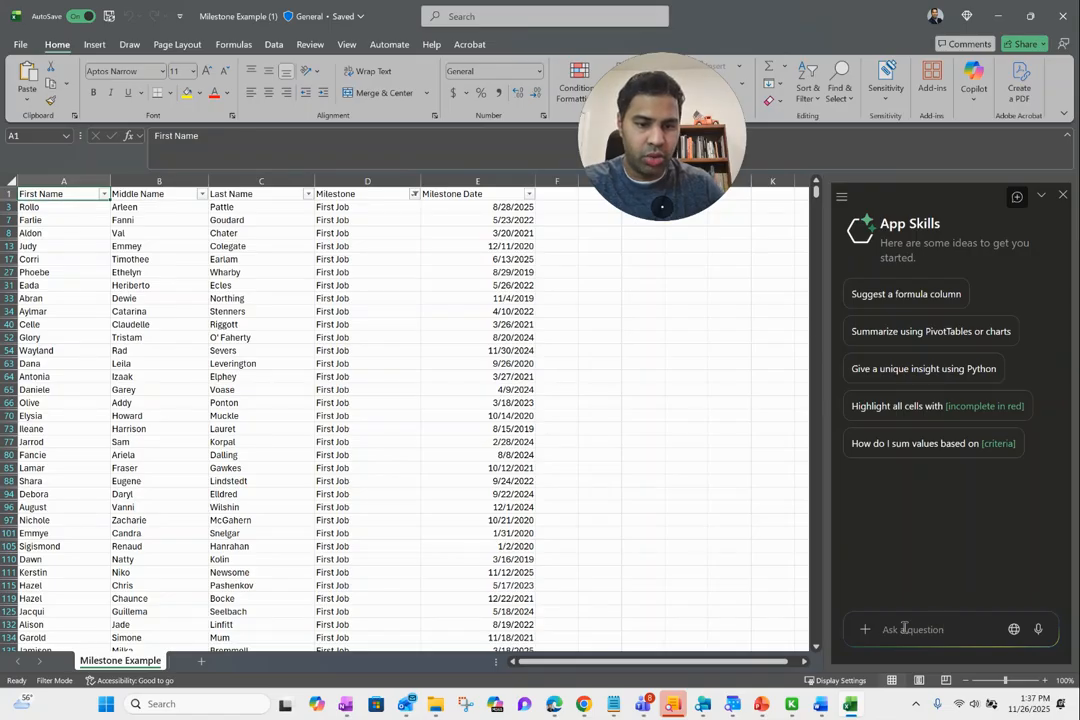
- Ask App Skills "can you help me vizualize this data so I can see breakdown by milestone for year 2020"
{"action": "type", "text": "can y"}
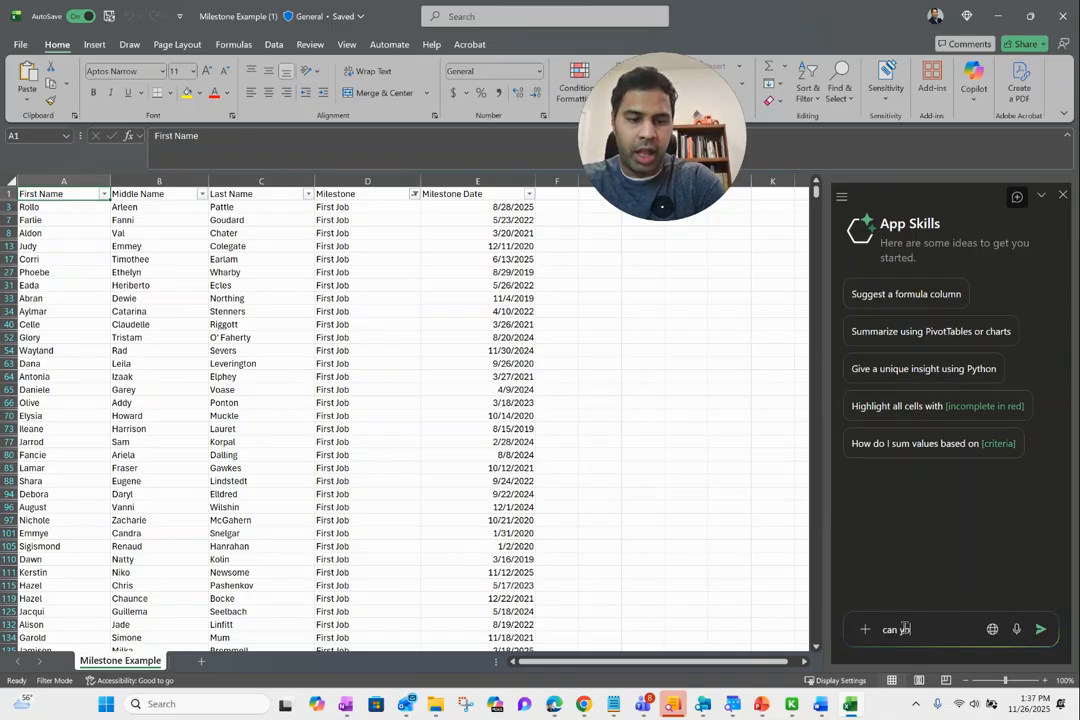
{"action": "type", "text": "ou help me"}
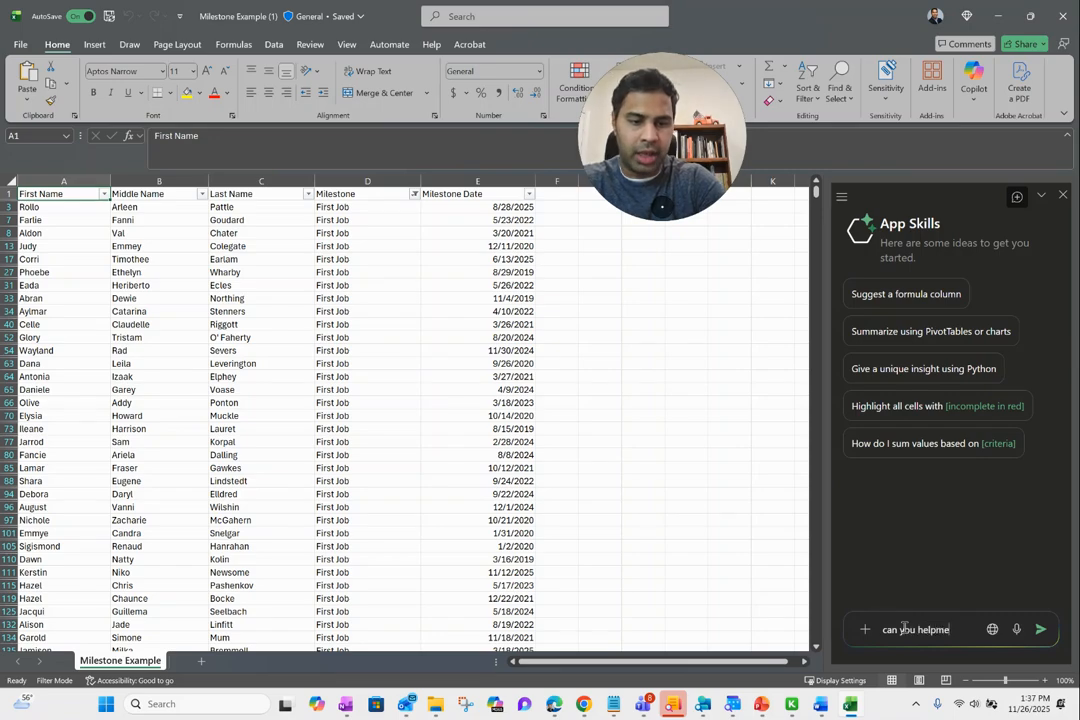
{"action": "key", "text": "BackSpace"}
{"action": "key", "text": "BackSpace"}
{"action": "type", "text": "me viz"}
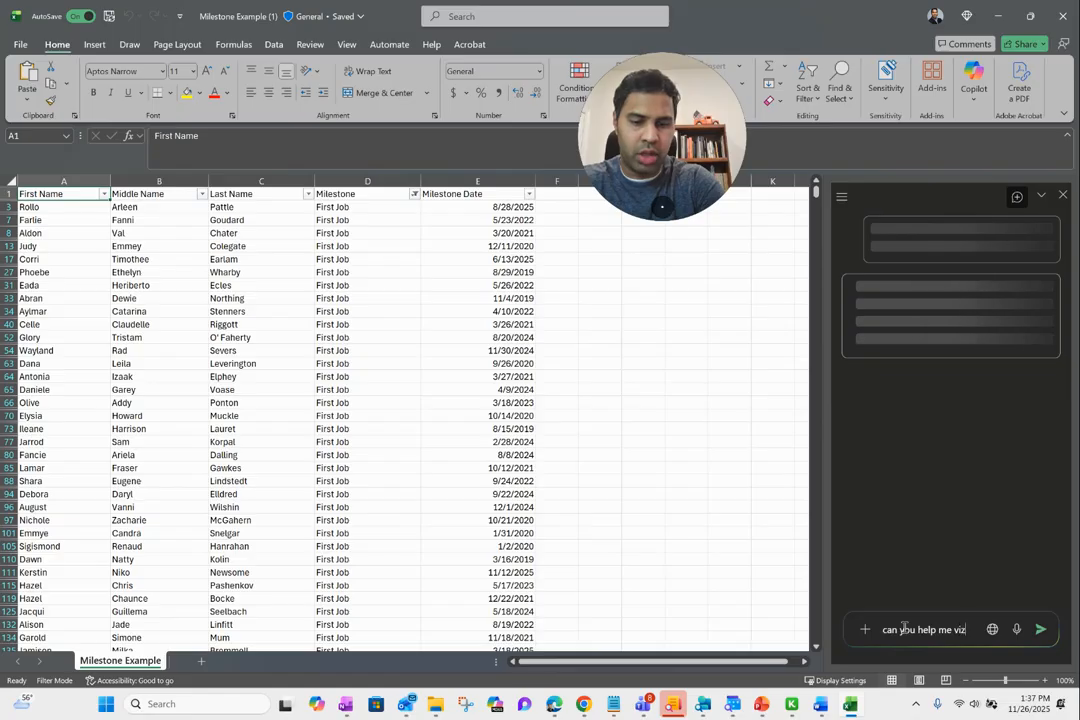
{"action": "type", "text": "ualize this data so I can s"}
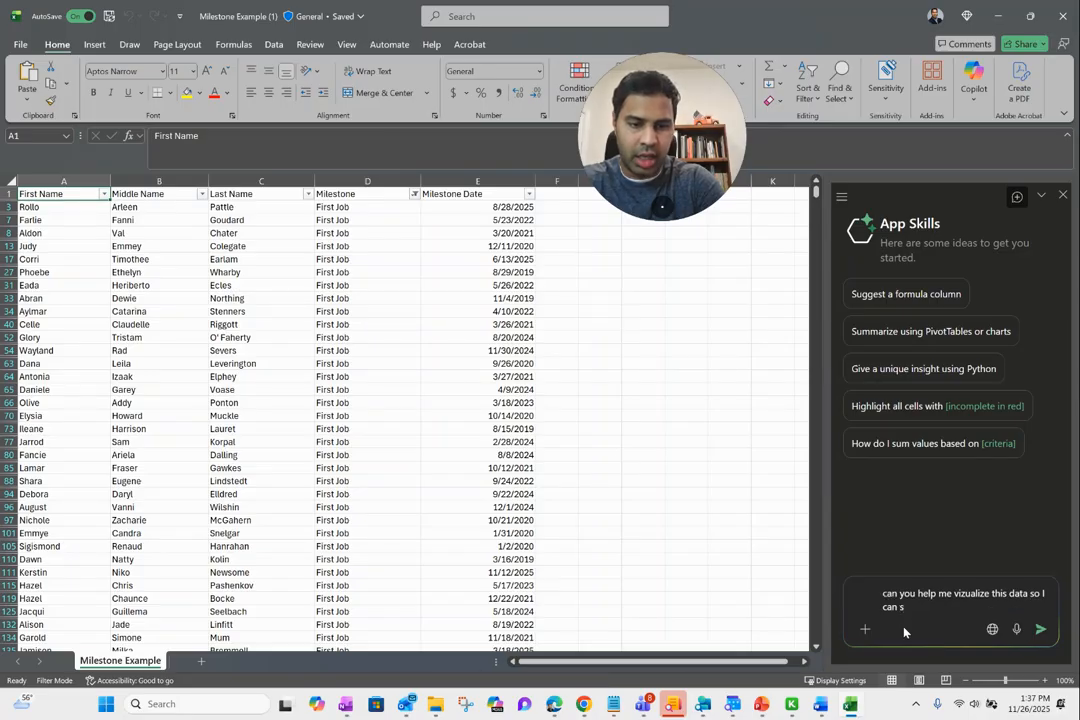
{"action": "type", "text": "ee breakdo"}
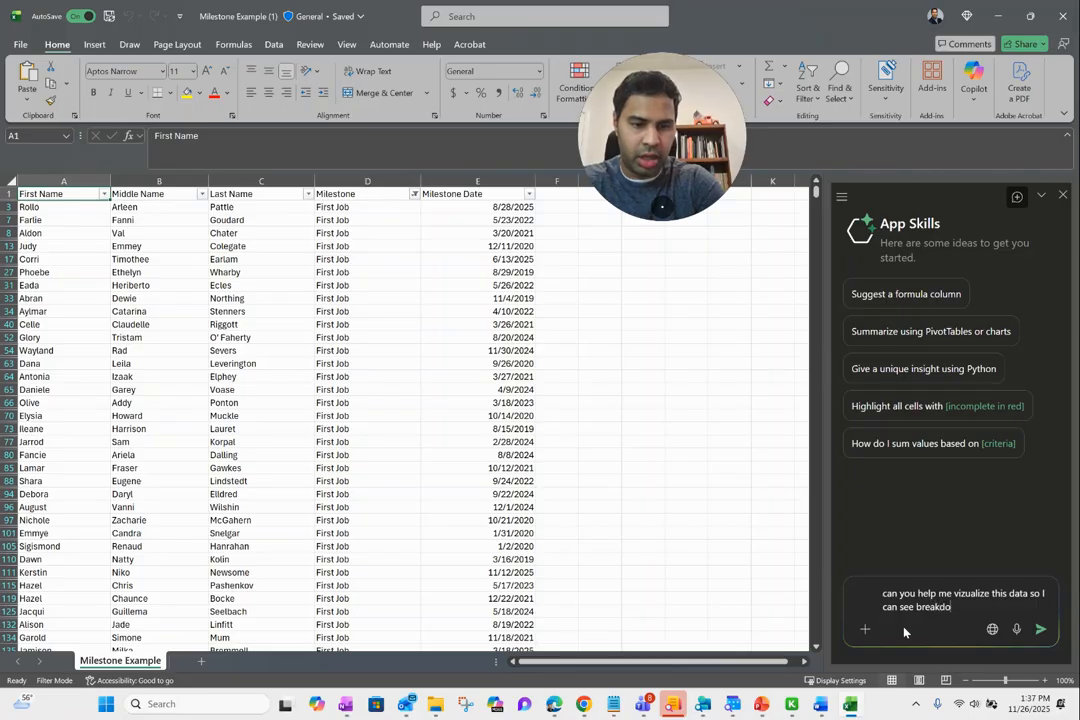
{"action": "type", "text": "wn by m"}
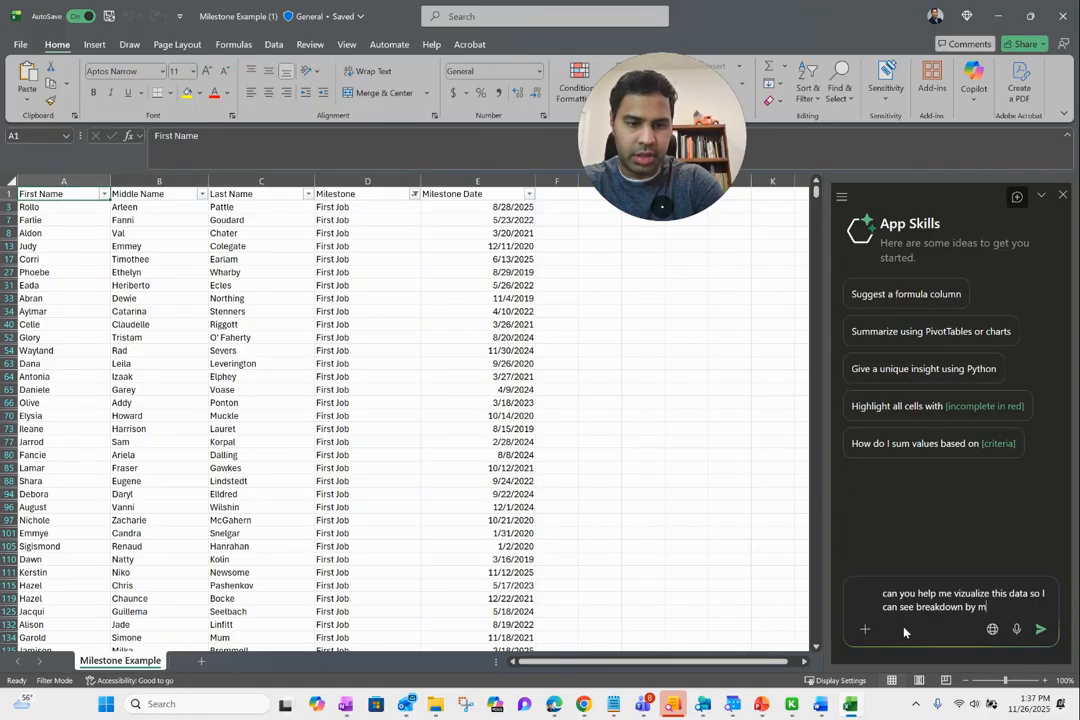
{"action": "type", "text": "ilestone"}
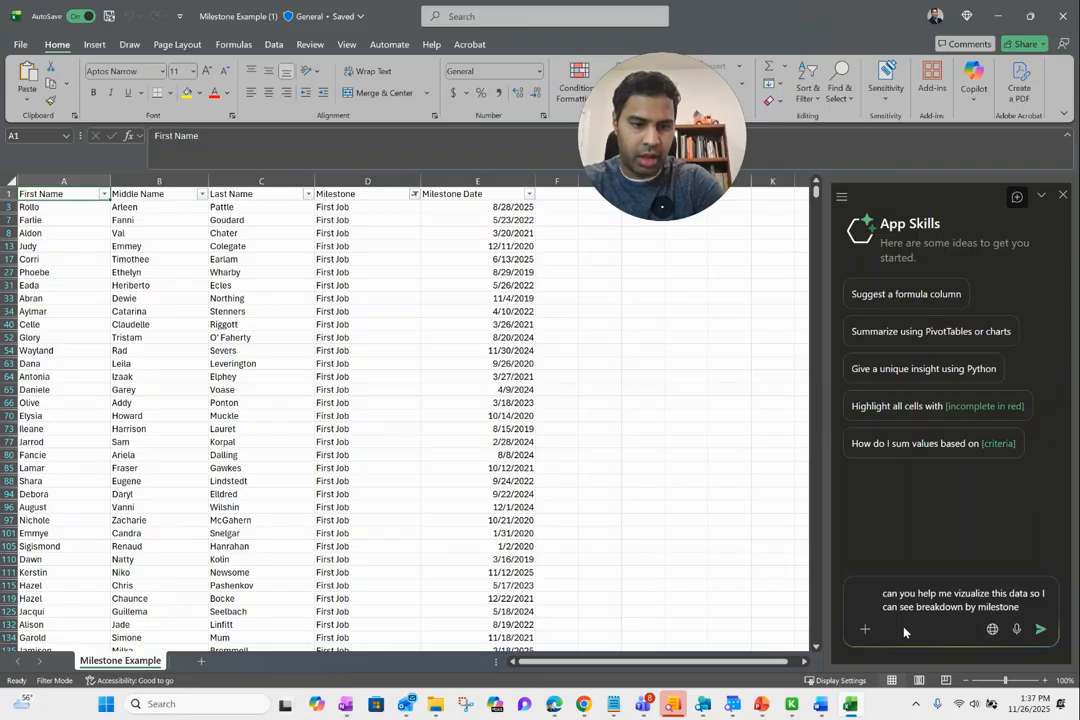
{"action": "type", "text": " for year 2020"}
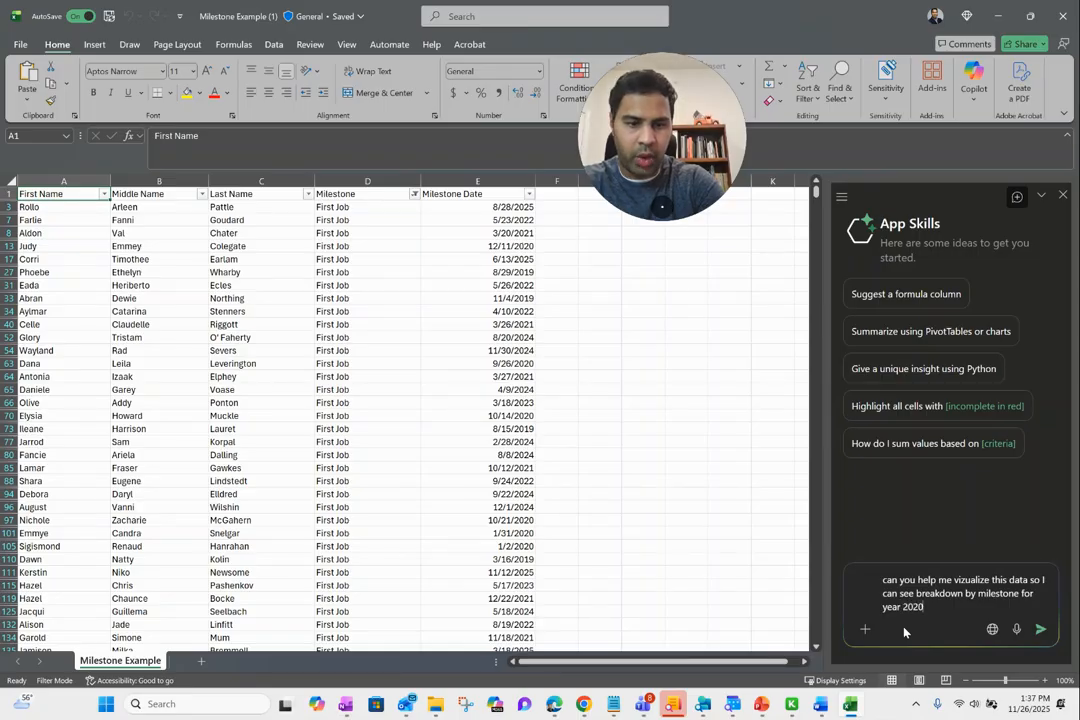
{"action": "key", "text": "Return"}
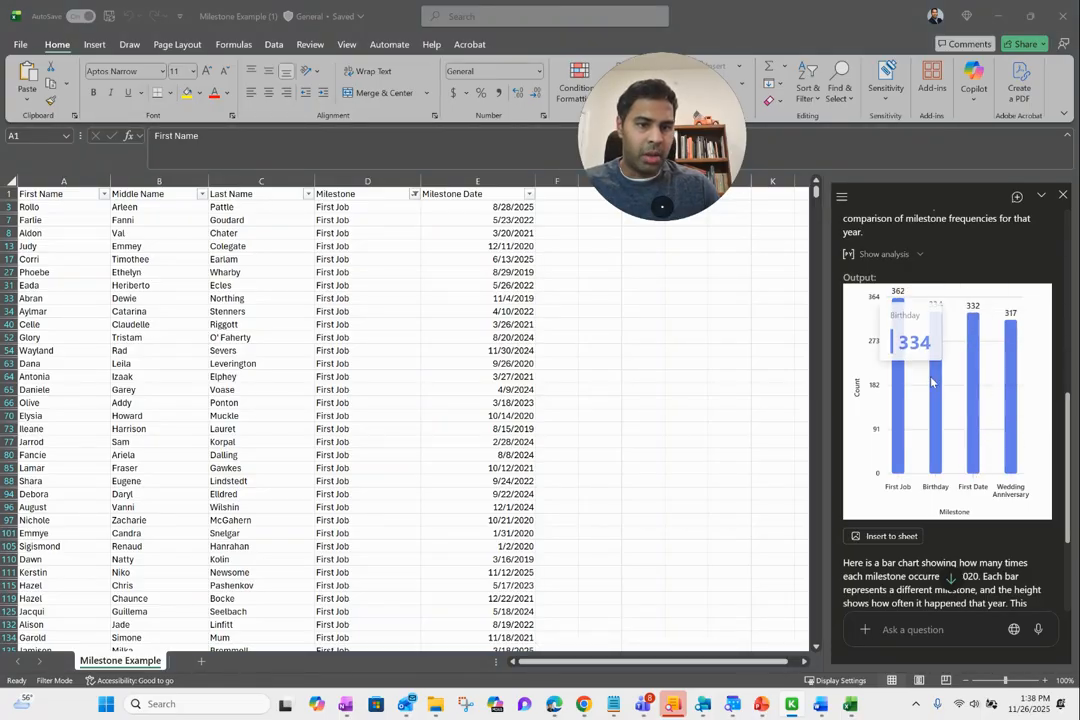
- Insert the generated bar chart into the sheet, shrink it to about 4.43" by 3.92", and place it beside the Milestone Date column
{"action": "left_click", "coordinate": [895, 537]}
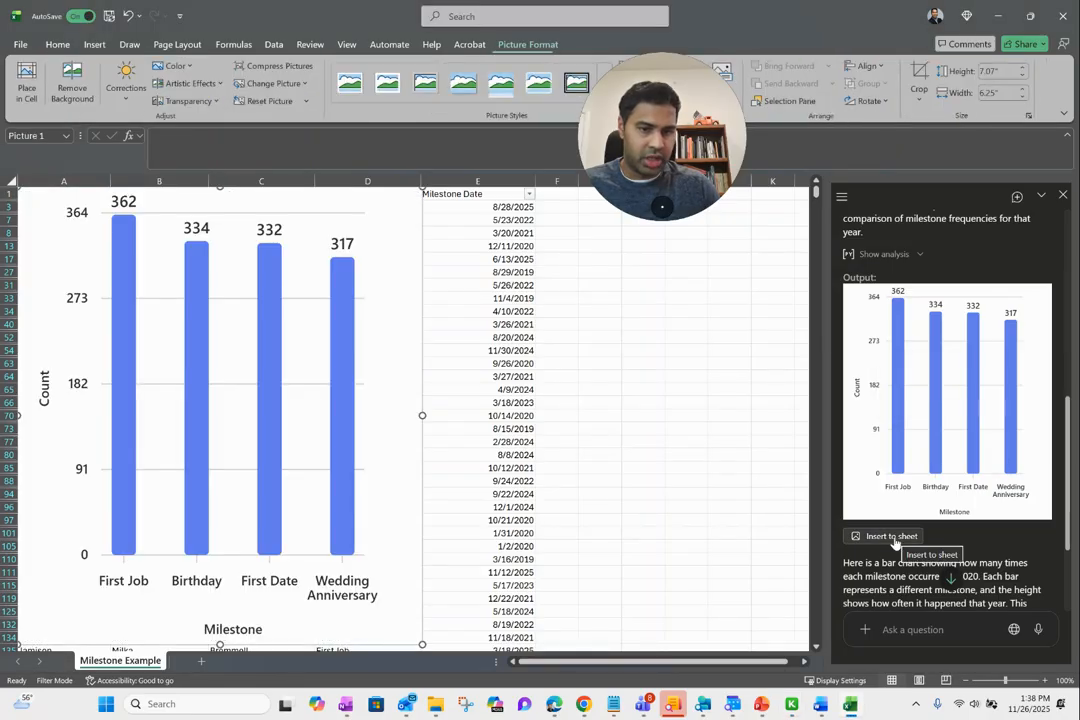
{"action": "left_click_drag", "start_coordinate": [252, 416], "coordinate": [709, 416]}
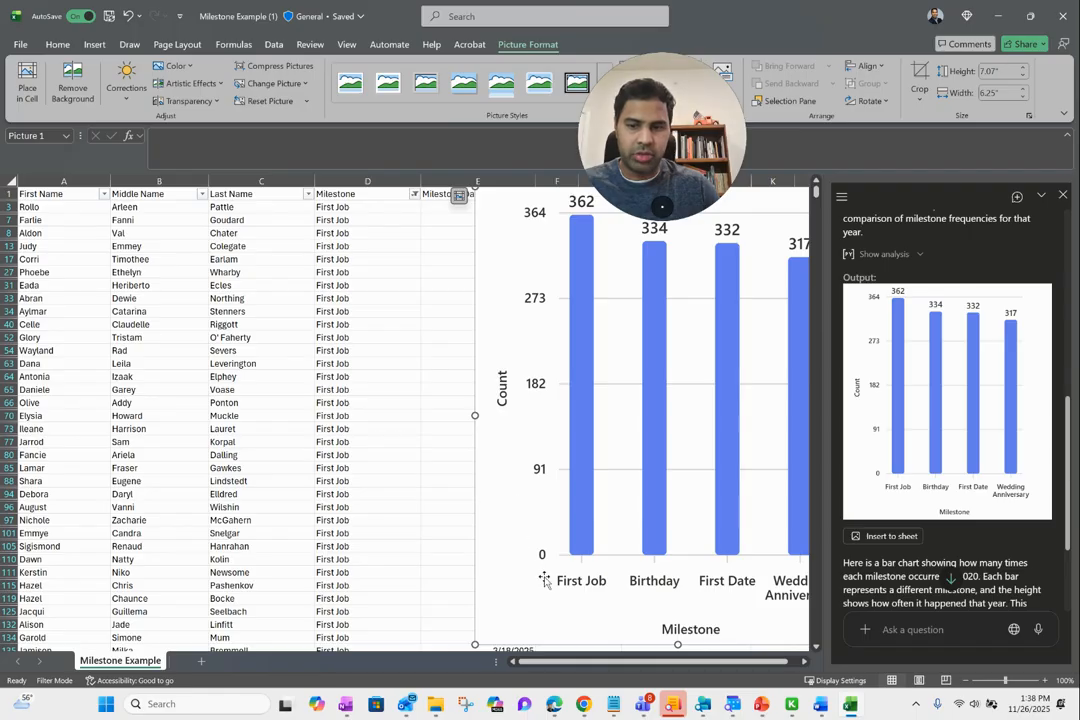
{"action": "left_click_drag", "start_coordinate": [510, 443], "coordinate": [344, 462]}
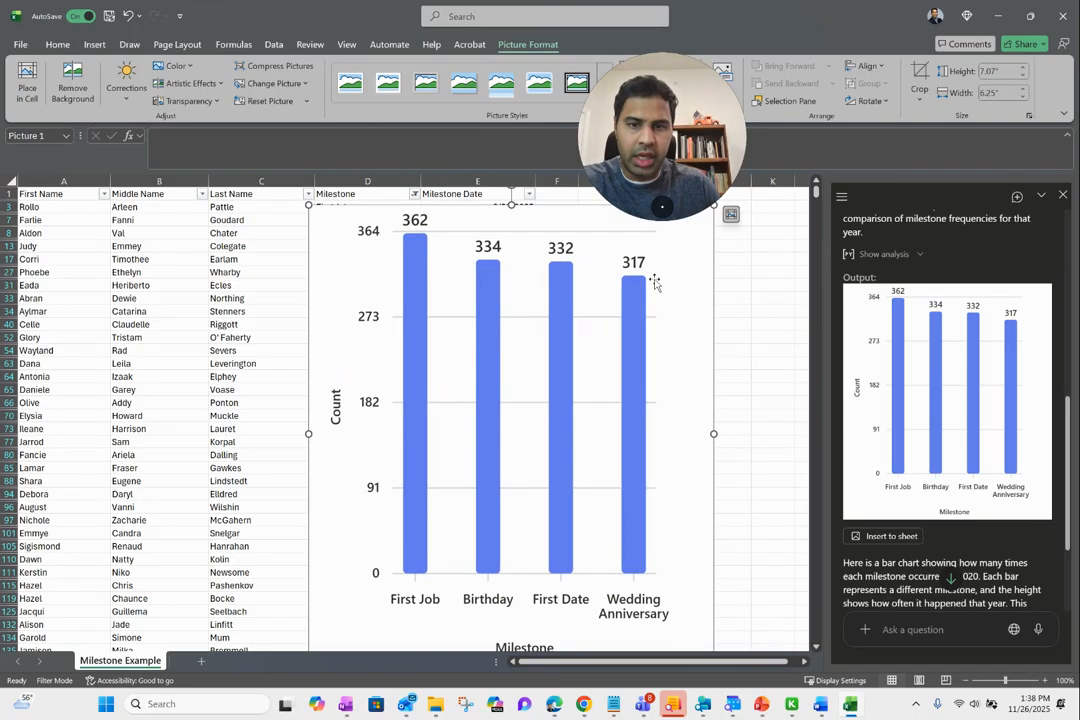
{"action": "left_click_drag", "start_coordinate": [306, 207], "coordinate": [458, 362]}
{"action": "left_click_drag", "start_coordinate": [536, 444], "coordinate": [629, 284]}
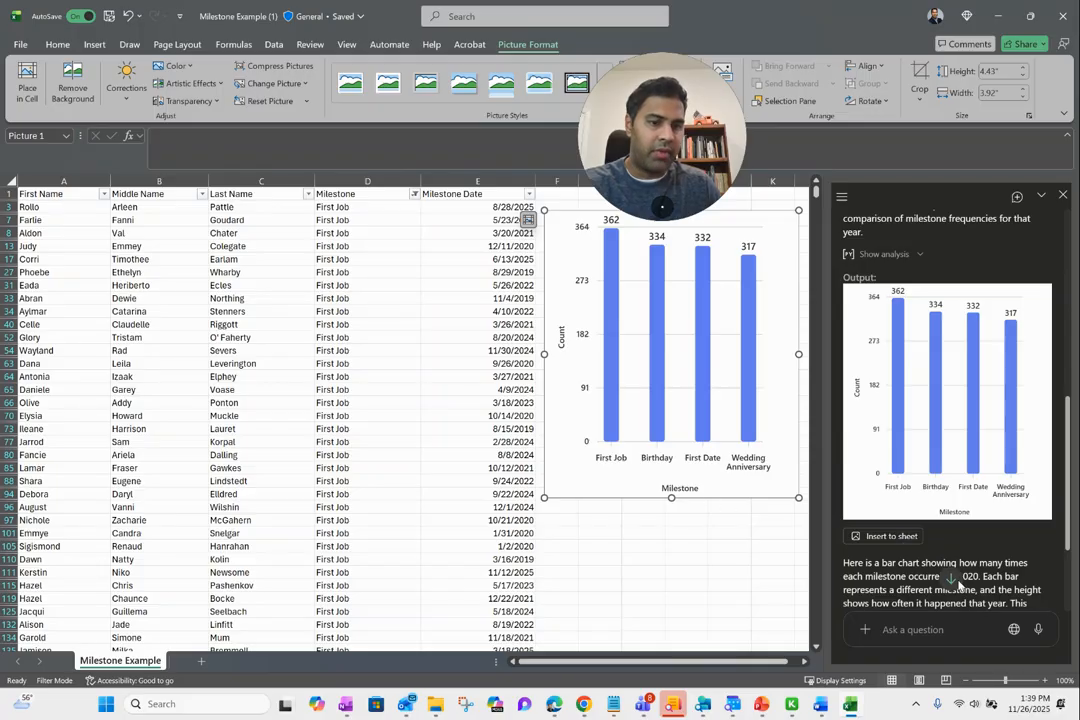
- Examine the Python analysis behind the bar chart, and hide it again
{"action": "left_click", "coordinate": [884, 254]}
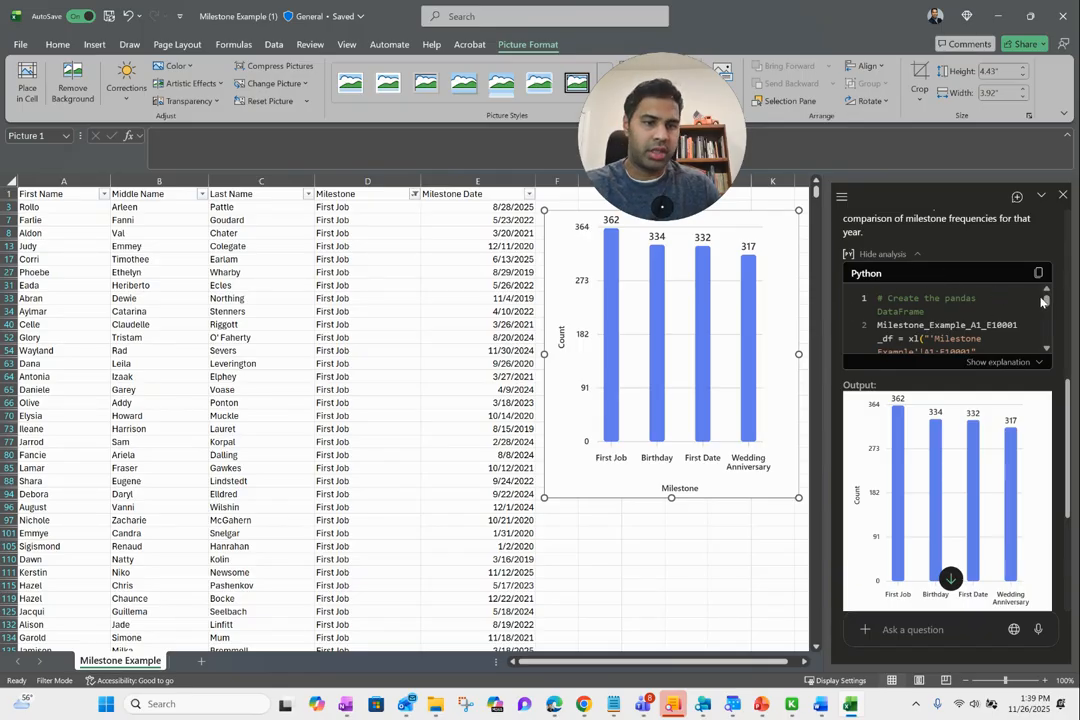
{"action": "left_click_drag", "start_coordinate": [1044, 301], "coordinate": [1047, 338]}
{"action": "left_click", "coordinate": [902, 257]}
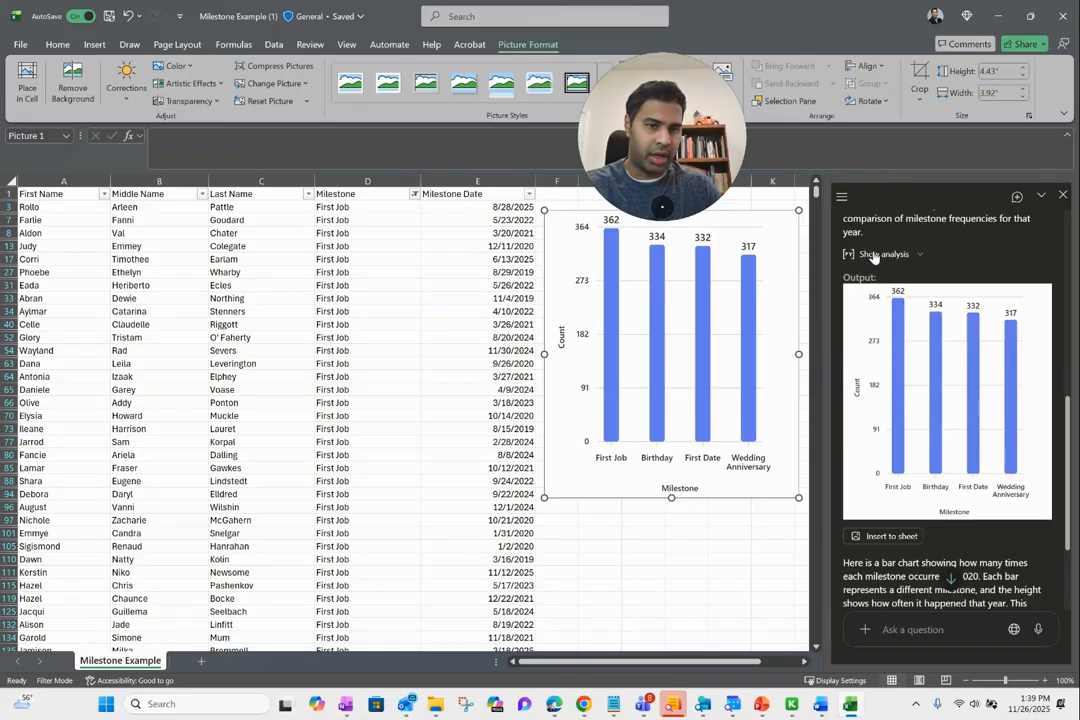
- Ask App Skills "can you help me visualize this data using a pie chart" and go to its latest reply
{"action": "left_click", "coordinate": [921, 623]}
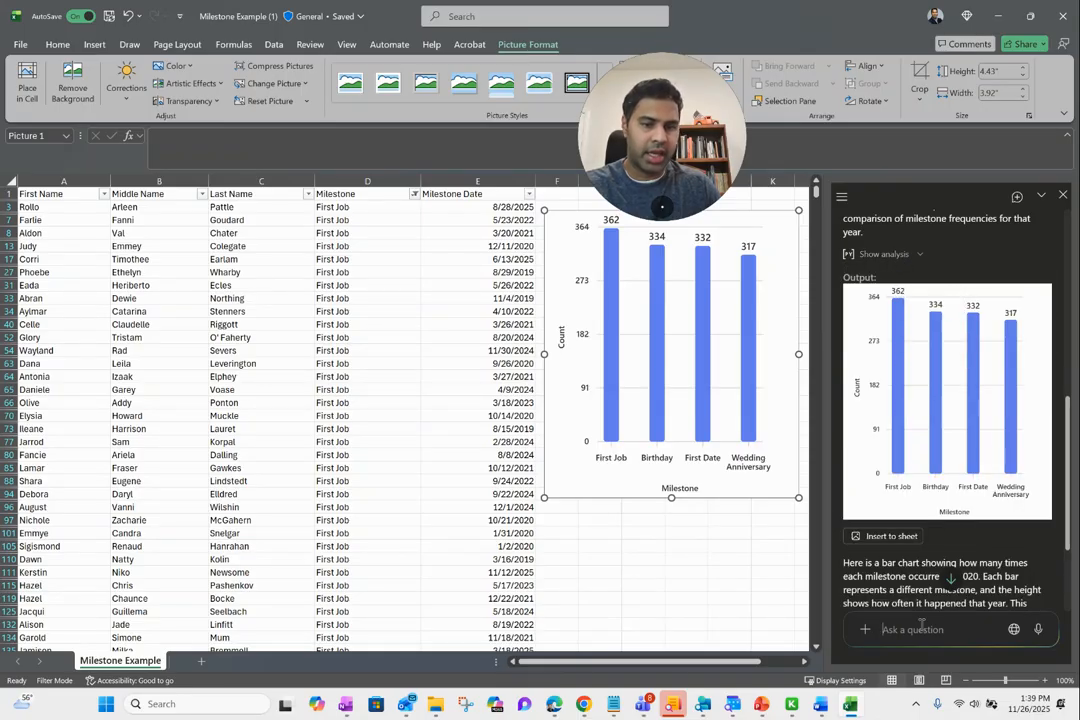
{"action": "type", "text": "can you"}
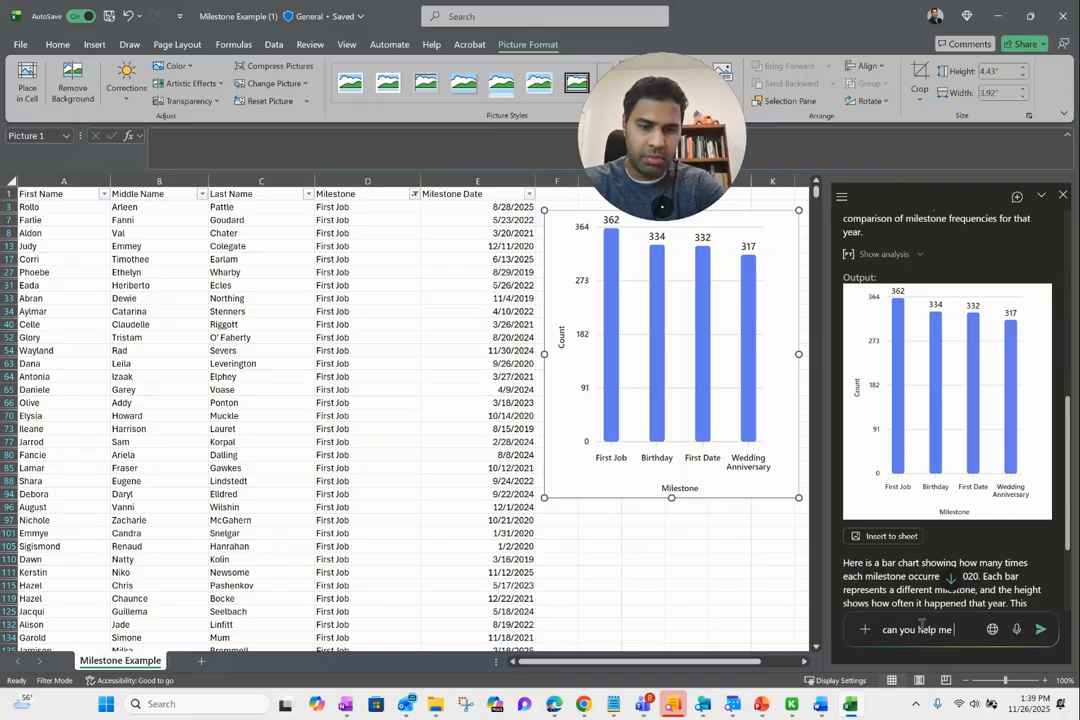
{"action": "type", "text": "help me visualize"}
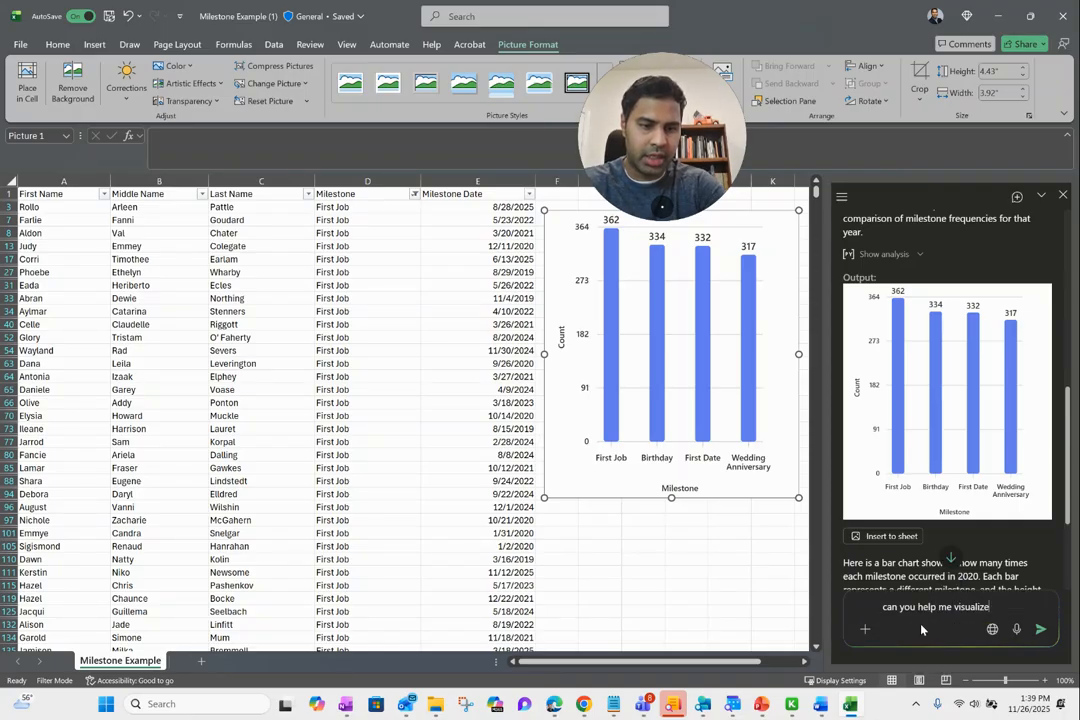
{"action": "type", "text": " this data usin"}
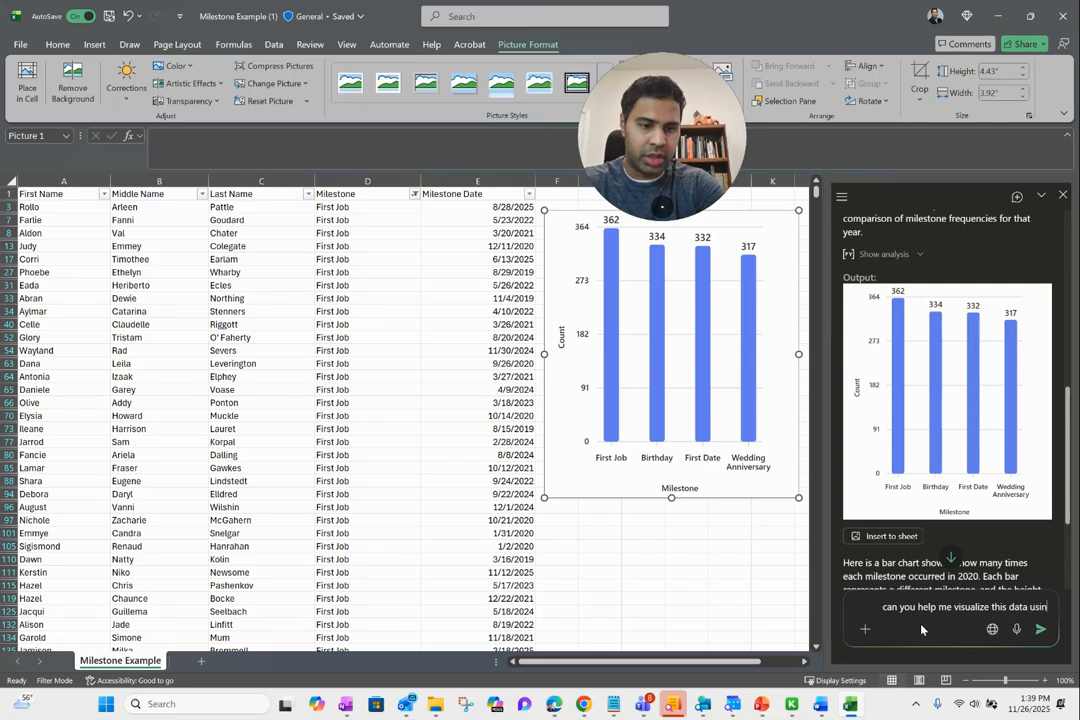
{"action": "type", "text": "g a pie chart"}
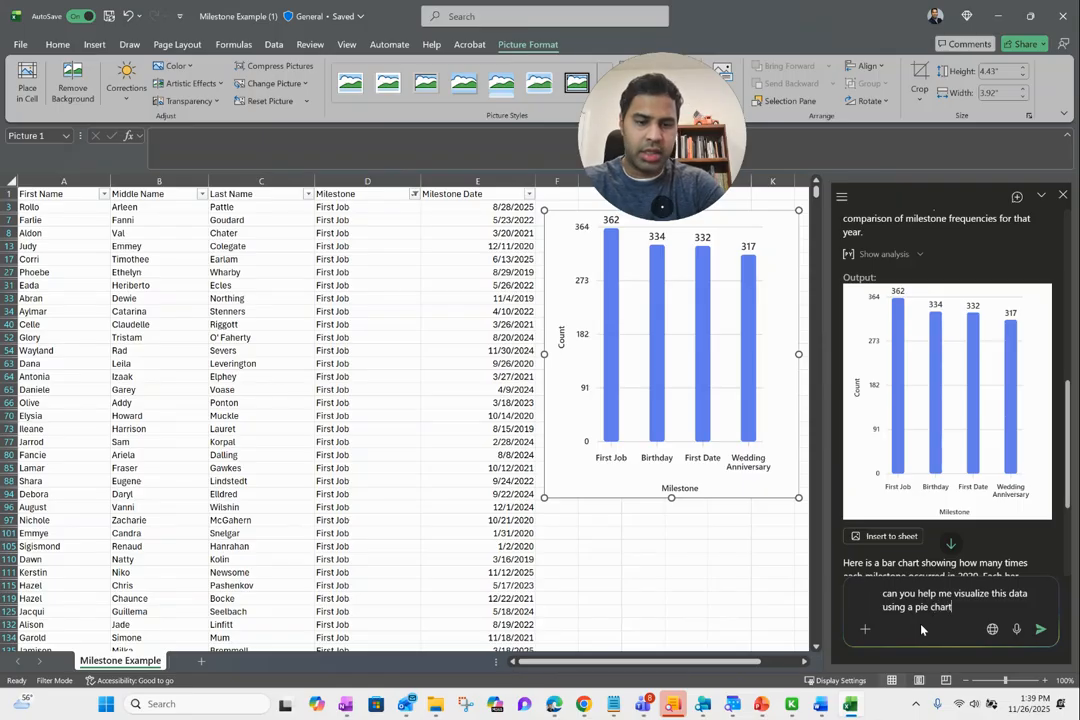
{"action": "key", "text": "Return"}
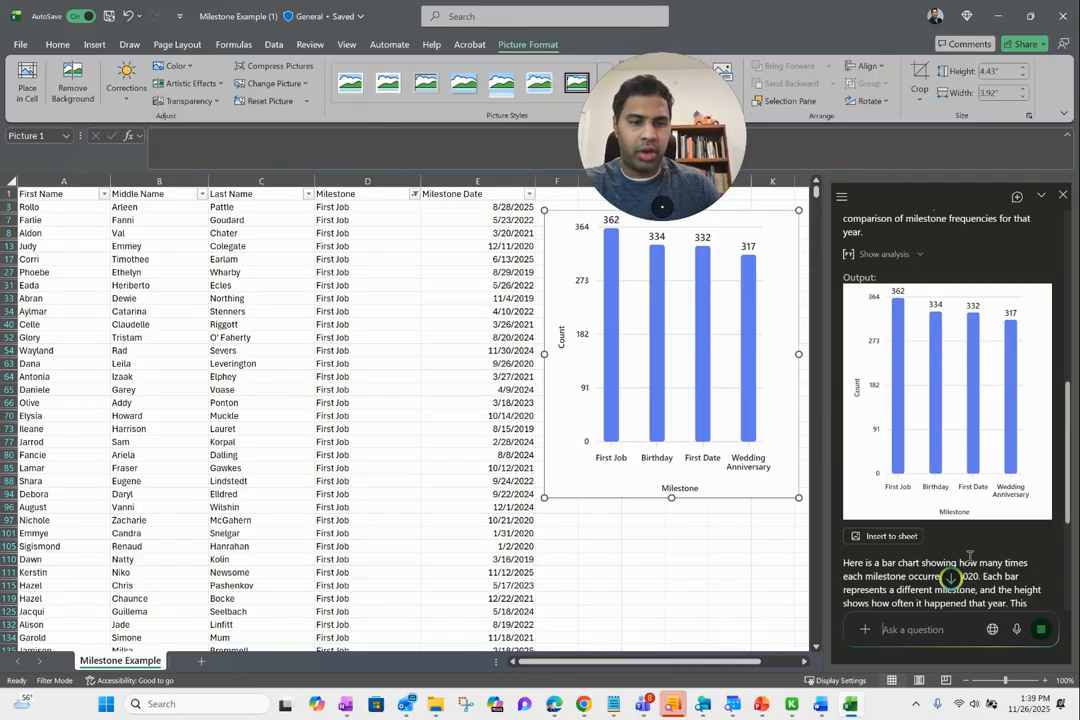
{"action": "left_click", "coordinate": [950, 577]}
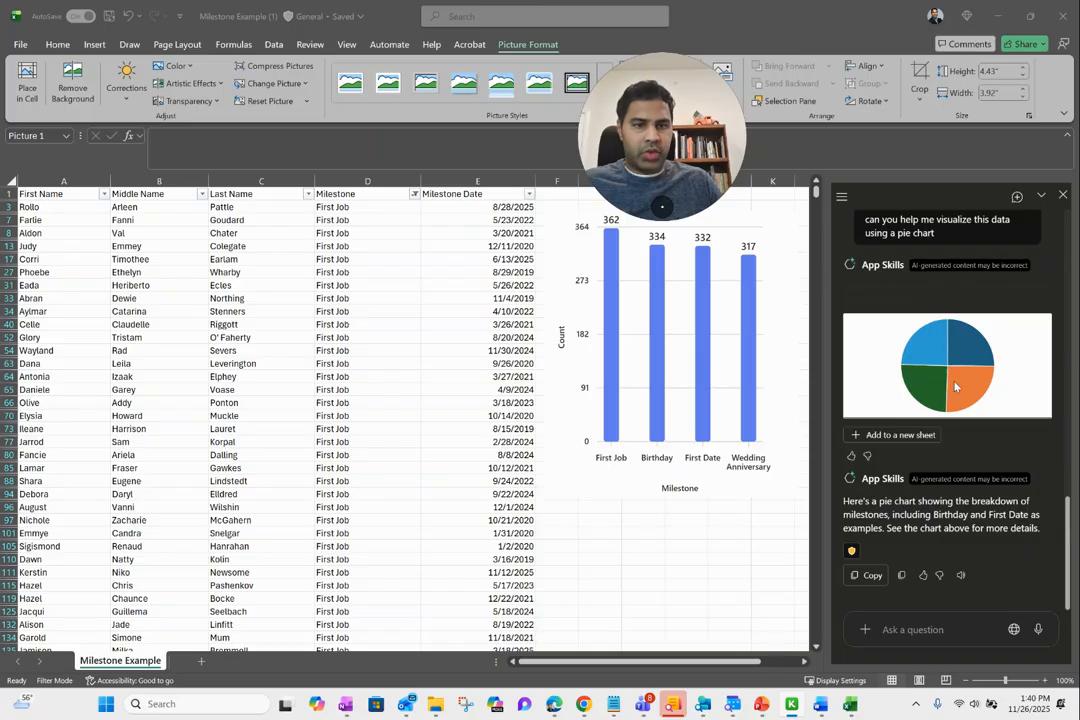
- Add the generated pie chart to a new sheet and select its Wedding Anniversary slice
{"action": "left_click", "coordinate": [914, 434]}
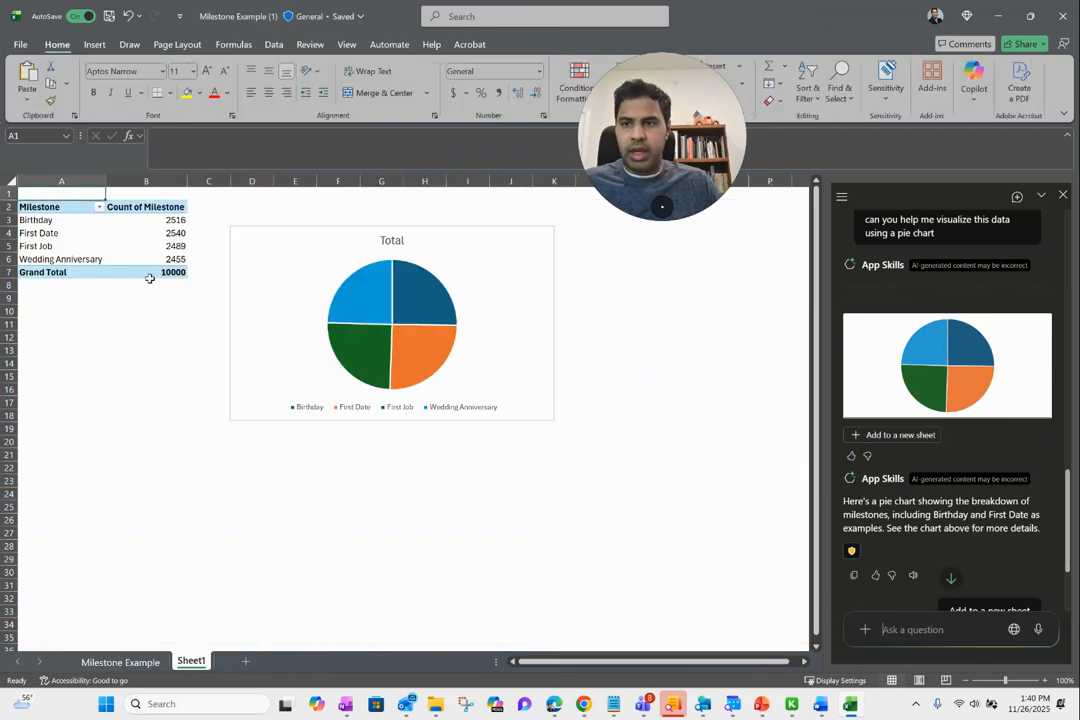
{"action": "left_click", "coordinate": [430, 300]}
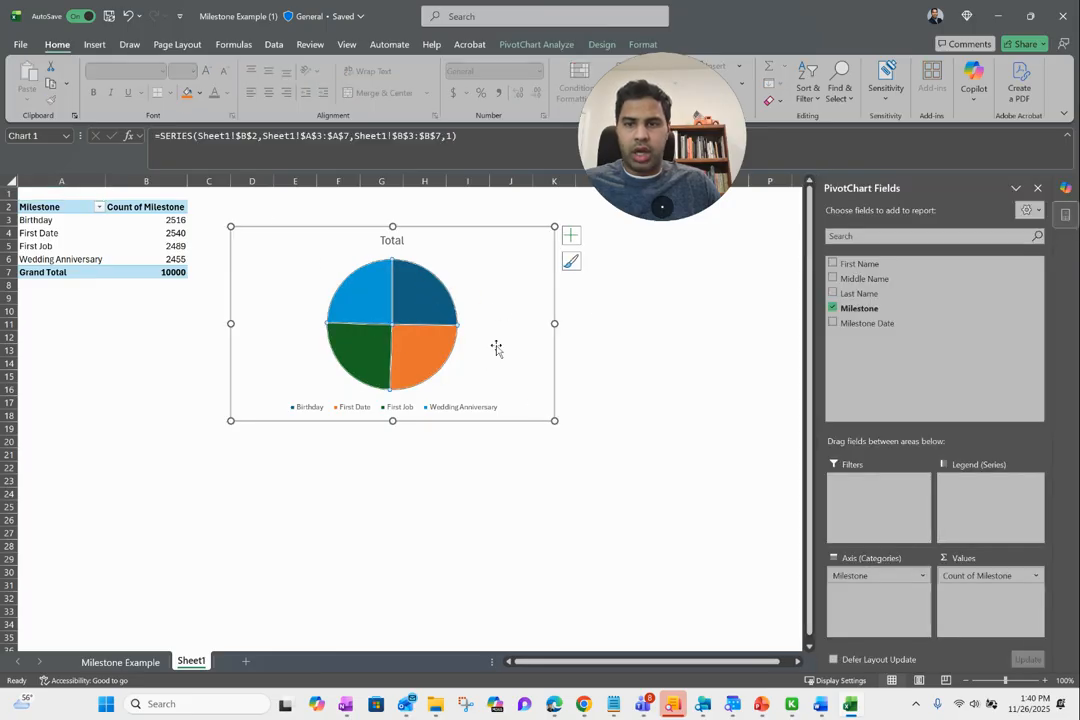
{"action": "left_click", "coordinate": [362, 289]}
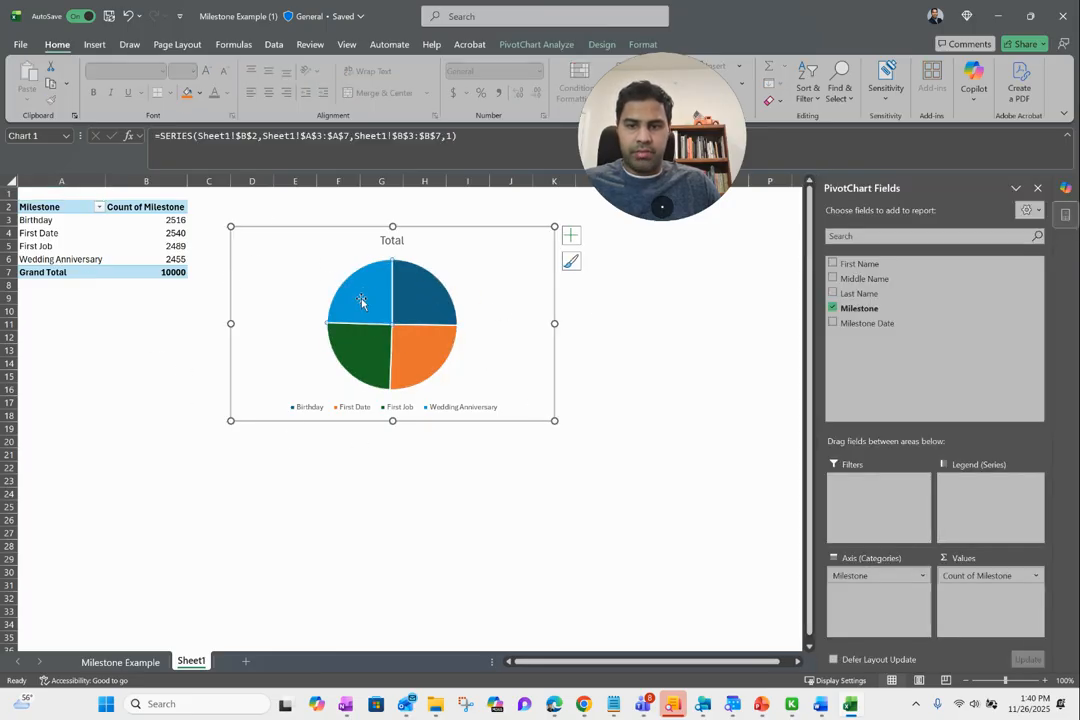
- Return to the Milestone Example sheet and look over the available Copilot modes without choosing one
{"action": "left_click", "coordinate": [145, 662]}
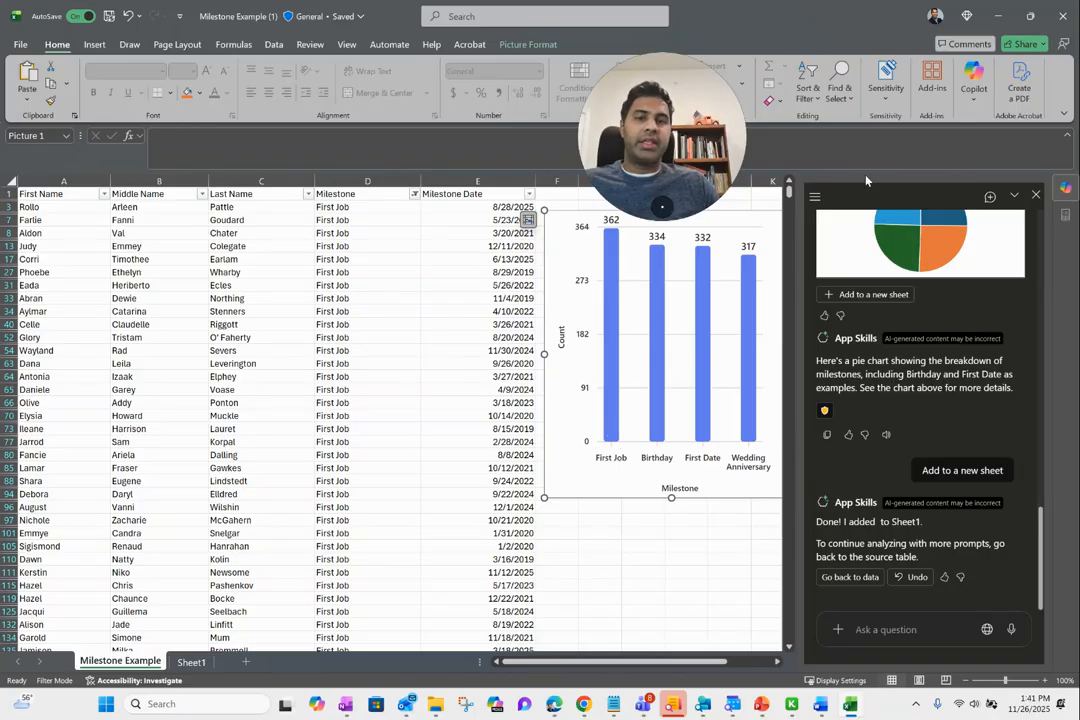
{"action": "left_click", "coordinate": [973, 97]}
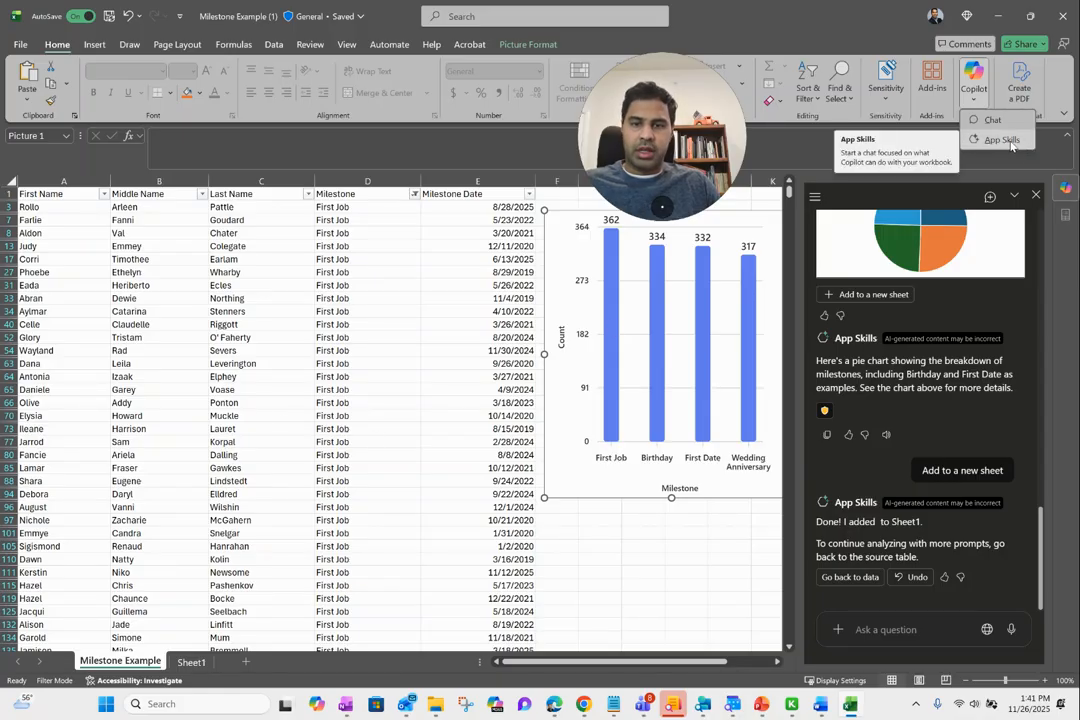
{"action": "left_click", "coordinate": [413, 402]}
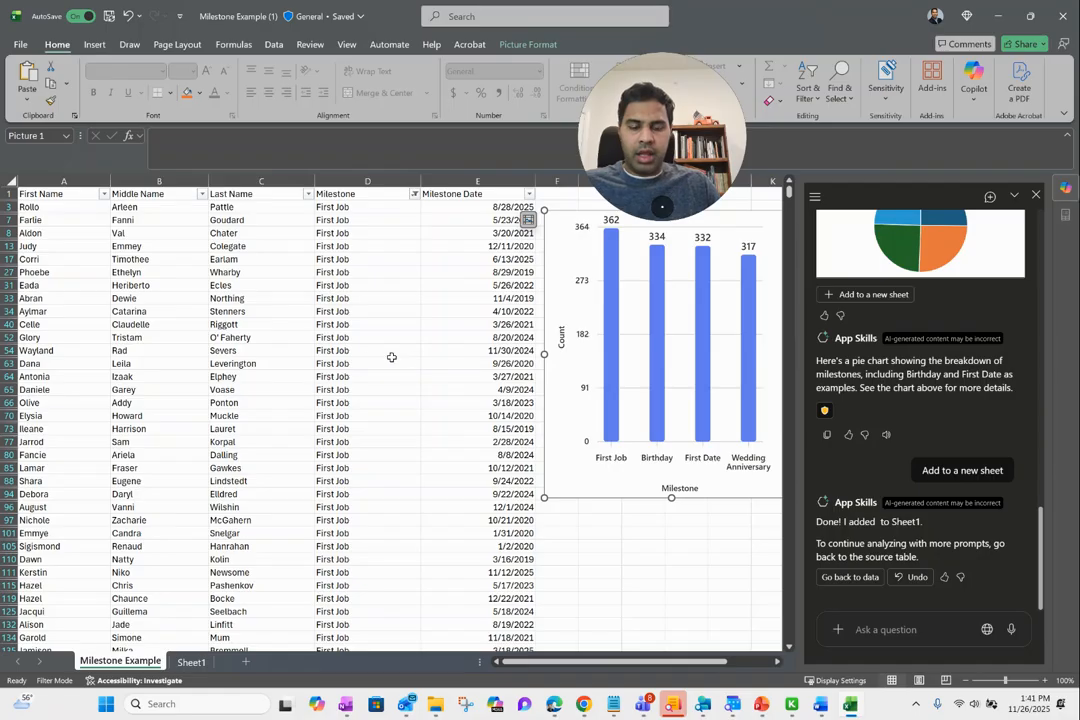
- Switch to PowerPoint and start creating a new presentation with Copilot
{"action": "left_click", "coordinate": [244, 710]}
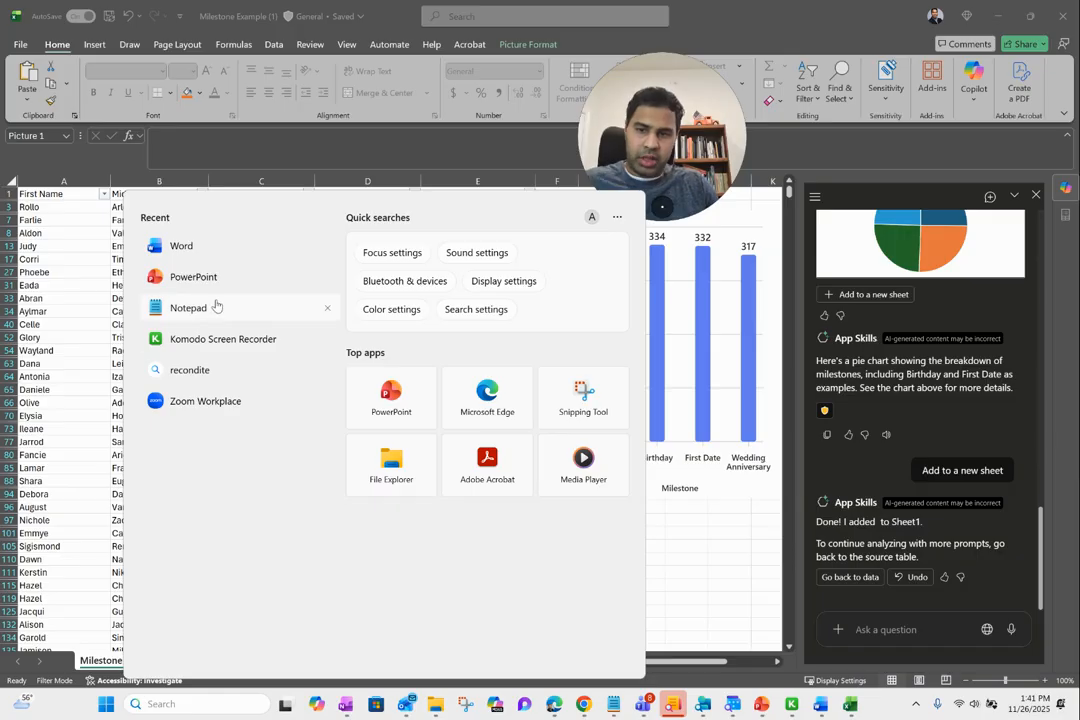
{"action": "left_click", "coordinate": [218, 278]}
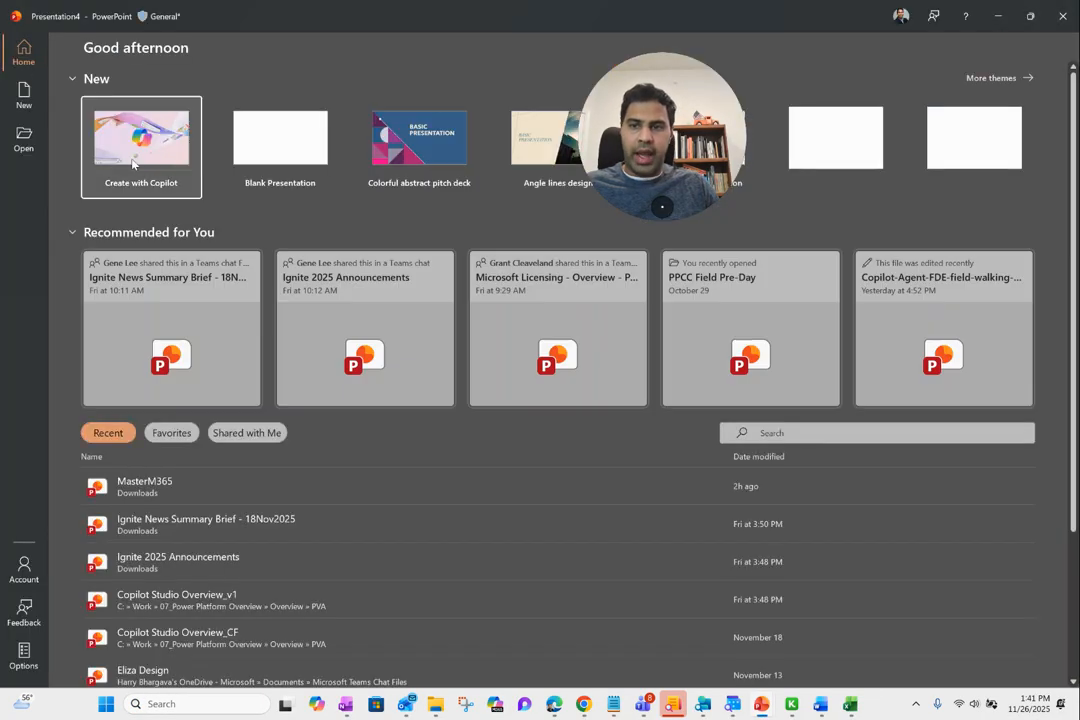
{"action": "left_click", "coordinate": [134, 160]}
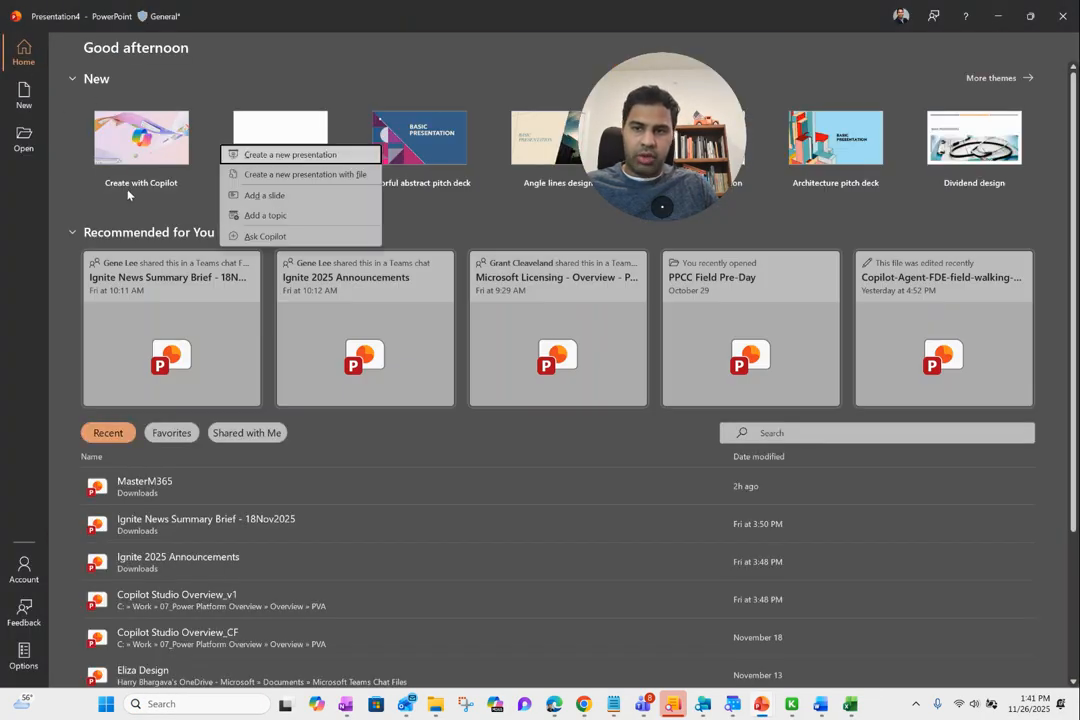
{"action": "left_click", "coordinate": [290, 154]}
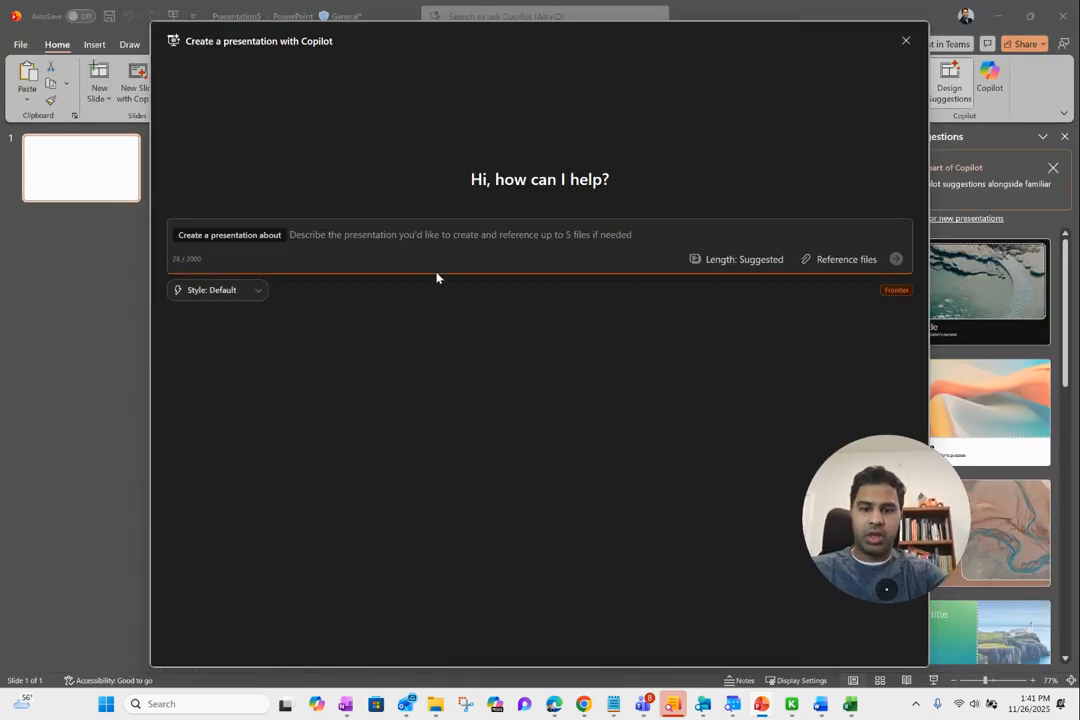
- Submit the prompt "polar bears for 1st grader. create 10 slides and use fun facts about polar bear. Make sure its easy to understand for 1st grade students"
{"action": "type", "text": "polar be"}
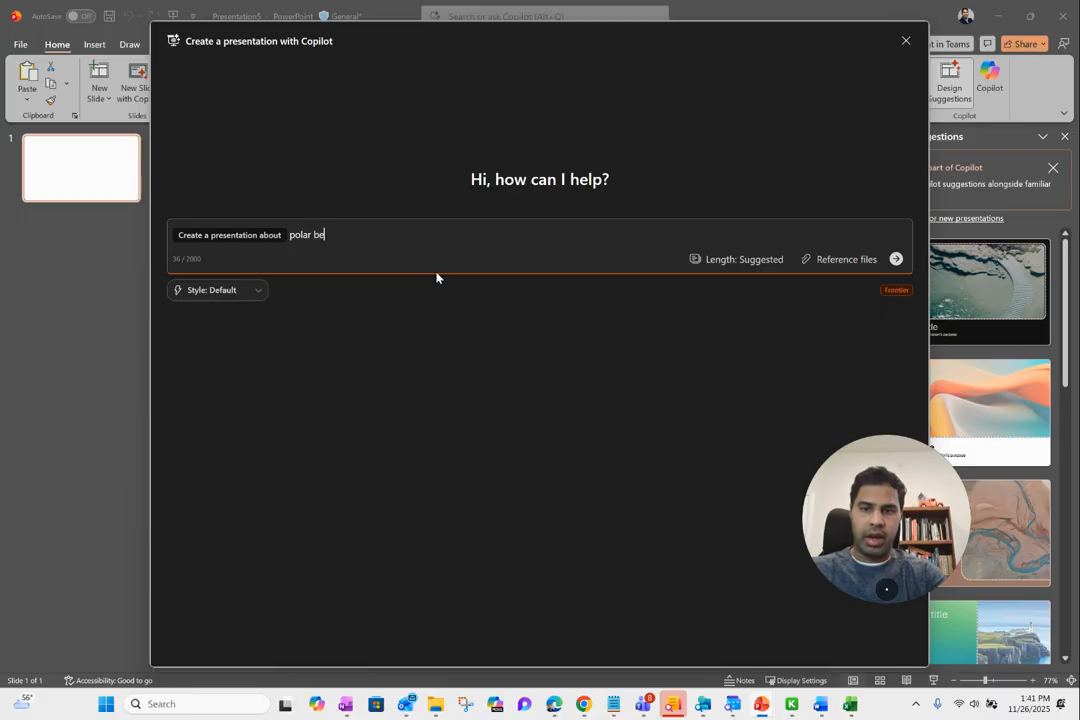
{"action": "type", "text": "ars for 1st grader"}
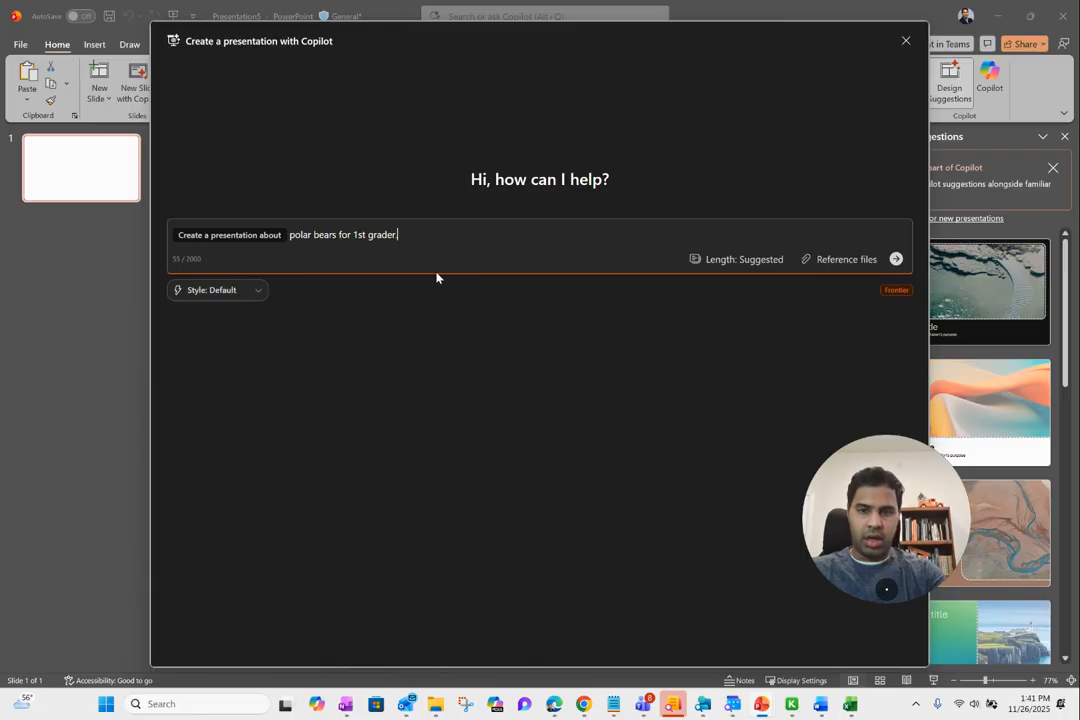
{"action": "type", "text": ". re"}
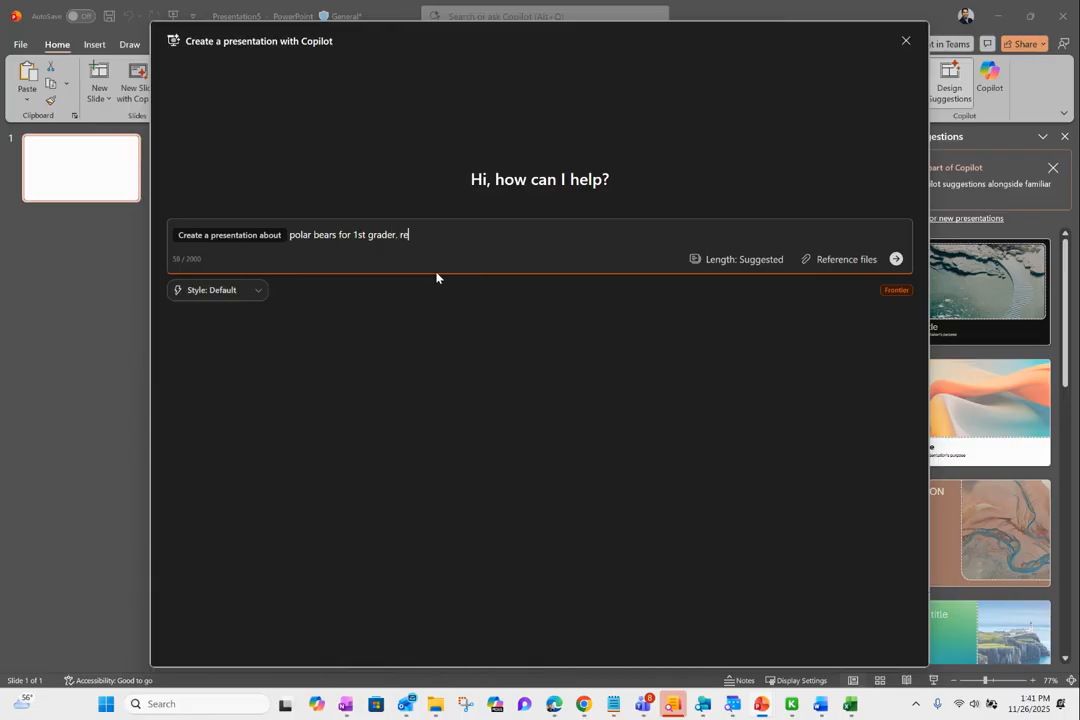
{"action": "type", "text": "eate 10 slide"}
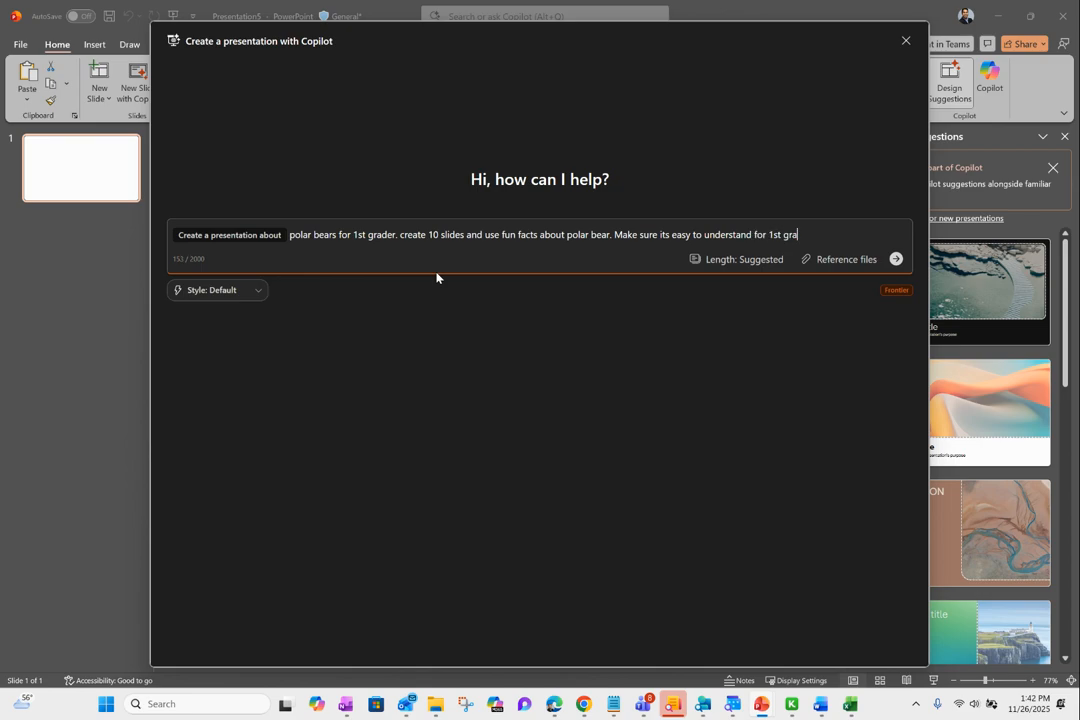
{"action": "type", "text": "nts"}
{"action": "left_click", "coordinate": [896, 260]}
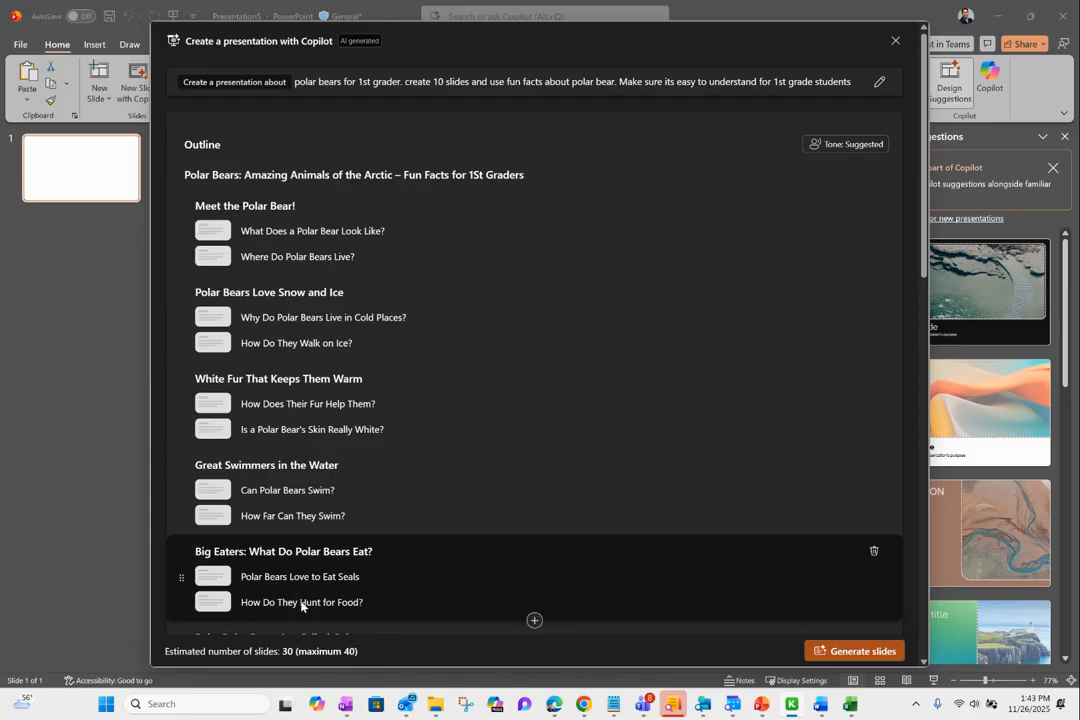
- Generate the slides from the proposed outline and show the finished deck in Normal view
{"action": "left_click", "coordinate": [842, 653]}
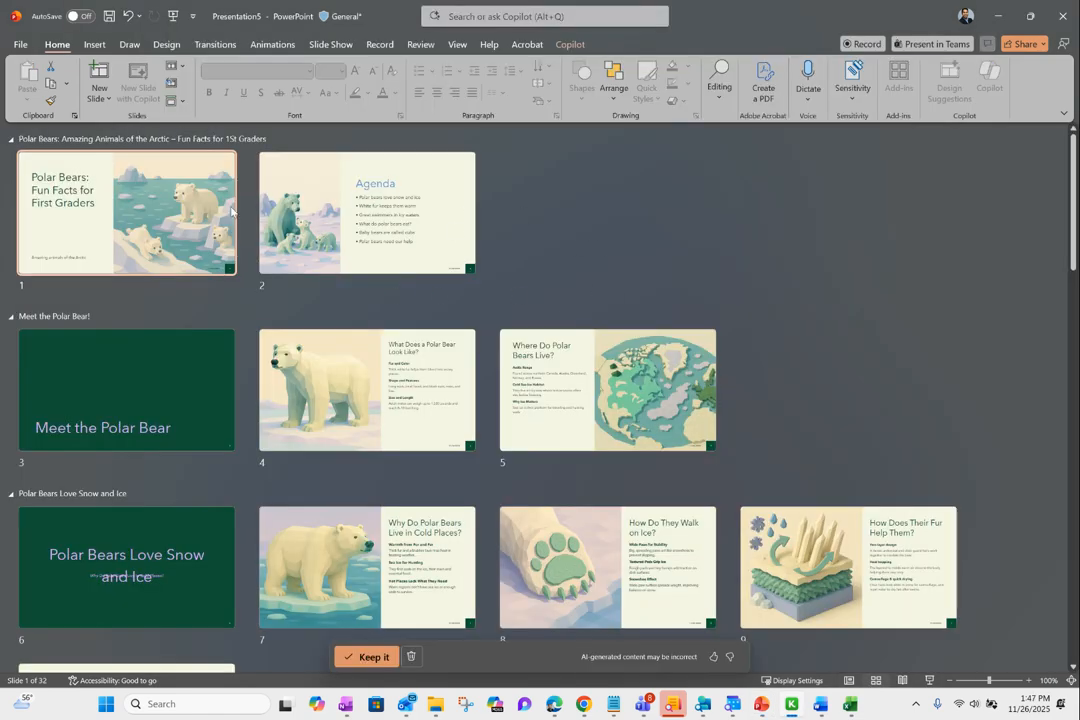
{"action": "left_click", "coordinate": [848, 682]}
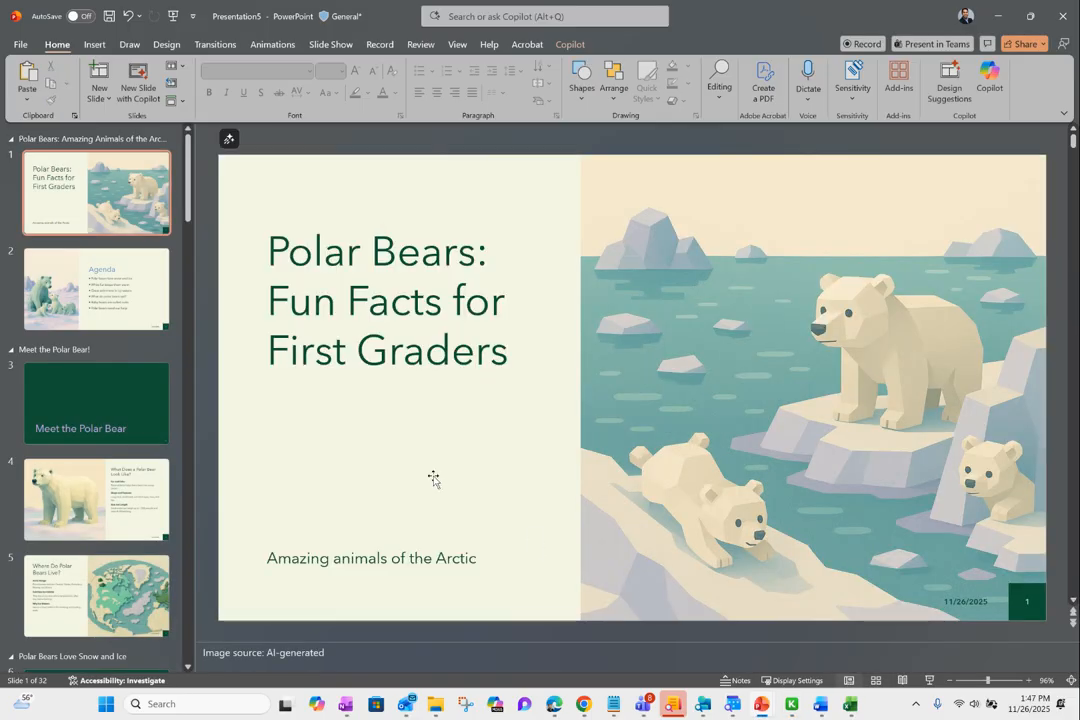
- Review the generated slides from the agenda through "How Do They Walk on Ice?", and return to the title slide
{"action": "left_click", "coordinate": [113, 309]}
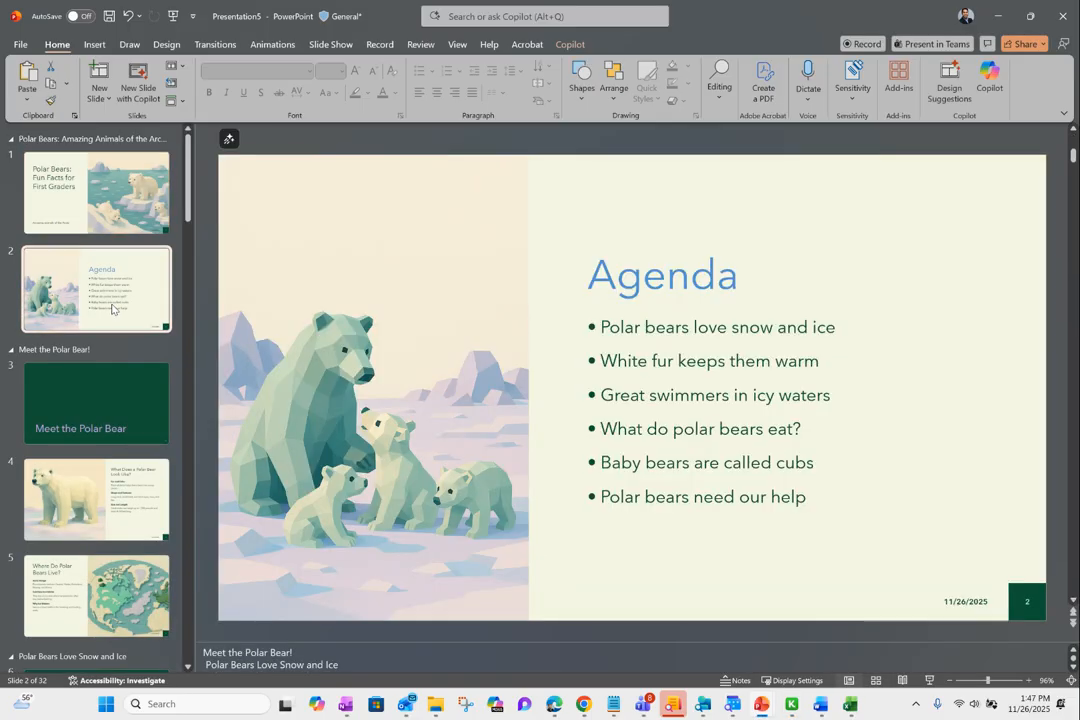
{"action": "left_click", "coordinate": [113, 401]}
{"action": "key", "text": "Down"}
{"action": "left_click", "coordinate": [90, 296]}
{"action": "left_click", "coordinate": [88, 400]}
{"action": "left_click", "coordinate": [86, 497]}
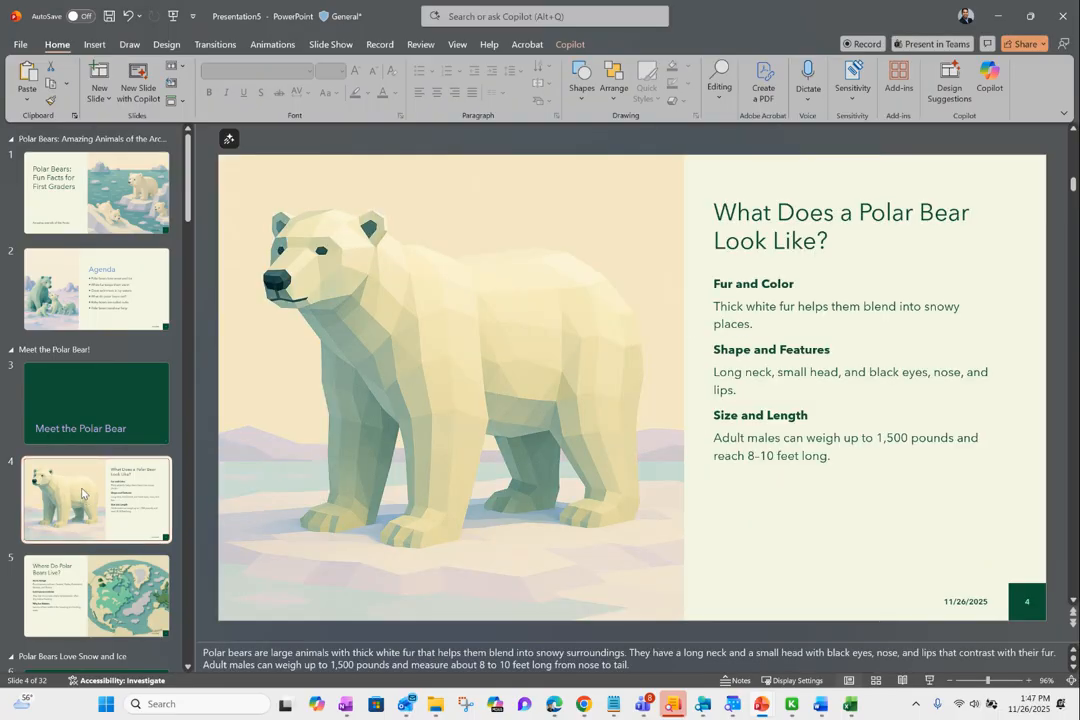
{"action": "key", "text": "Down"}
{"action": "key", "text": "Down"}
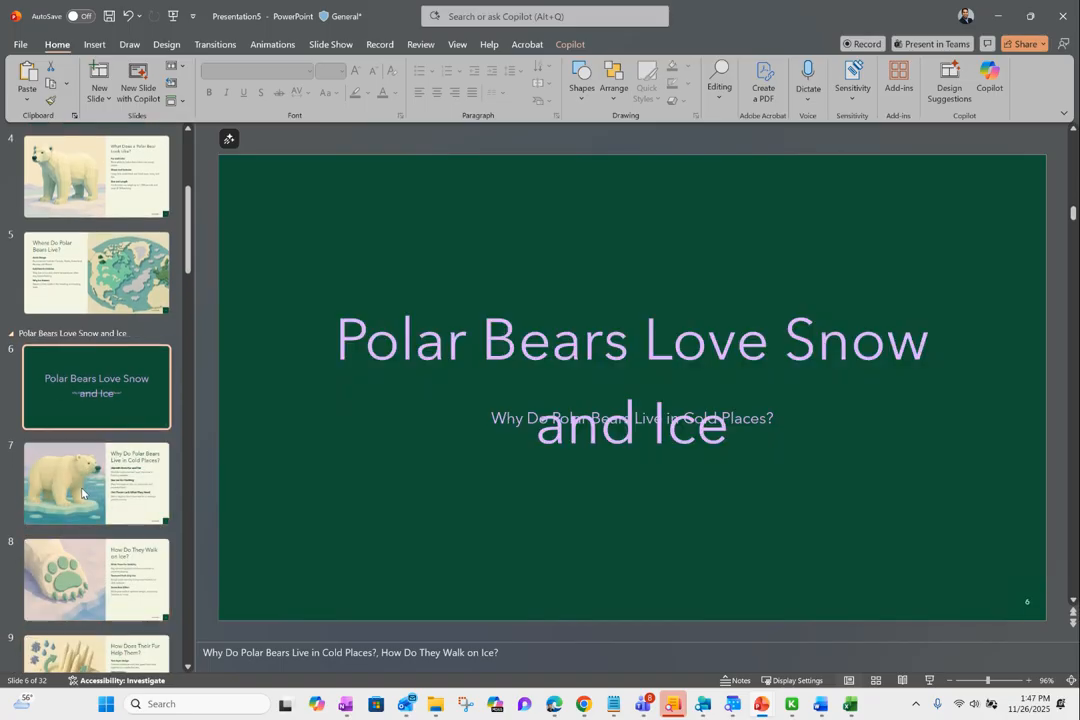
{"action": "left_click", "coordinate": [82, 492]}
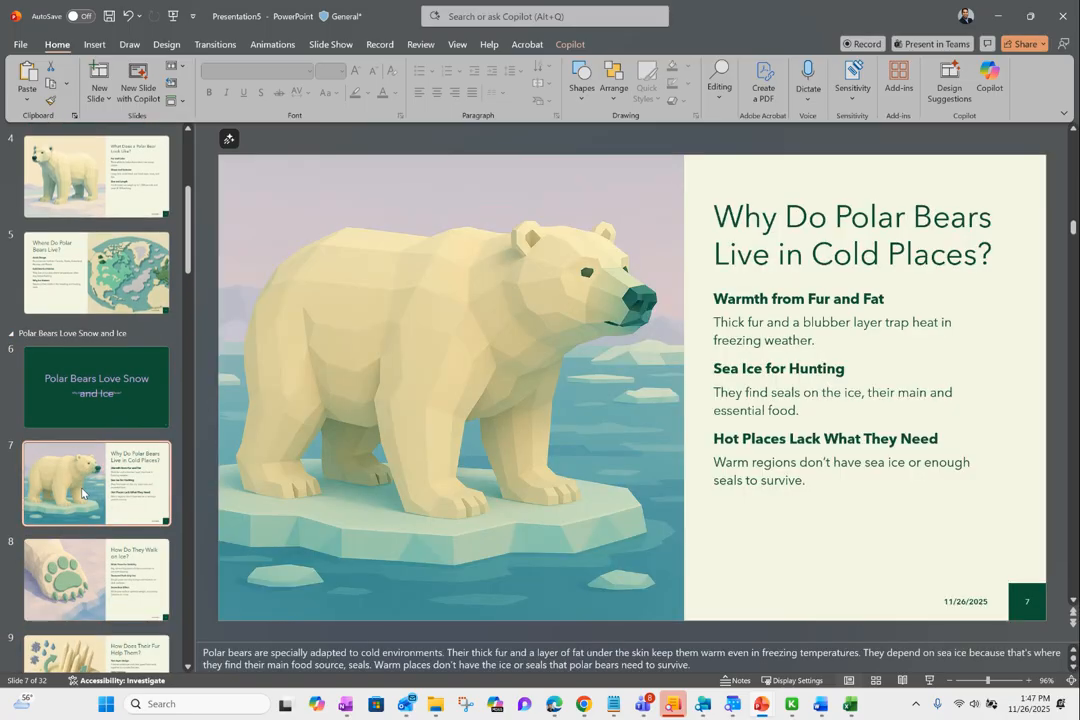
{"action": "key", "text": "Down"}
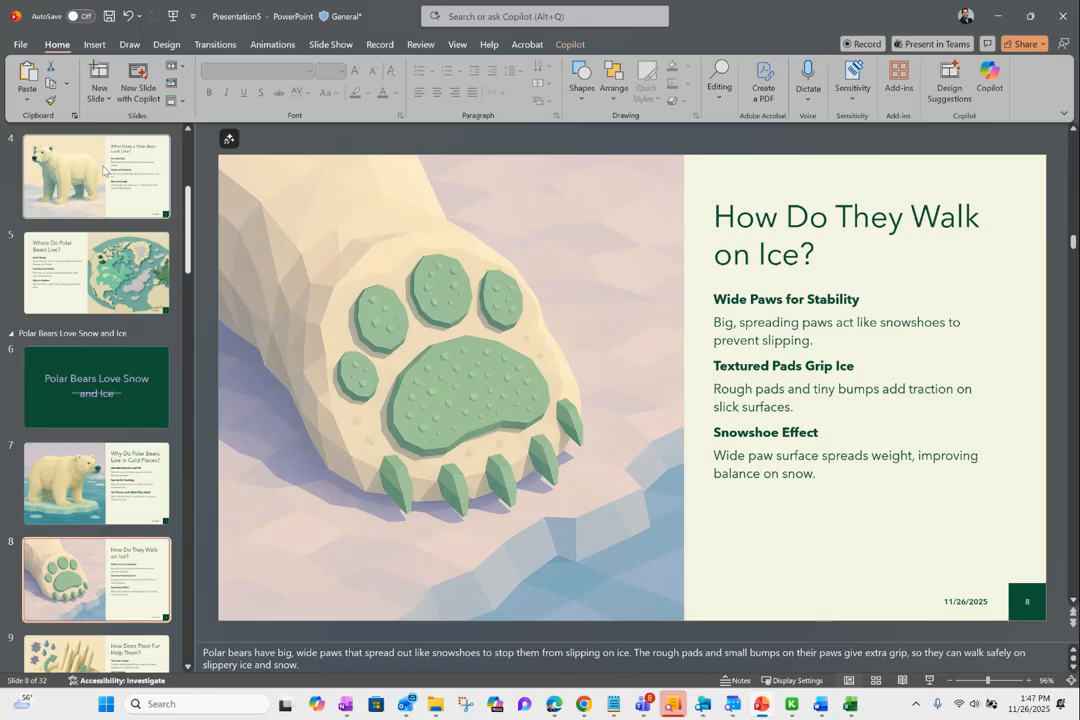
{"action": "scroll", "coordinate": [188, 176], "scroll_direction": "up", "scroll_amount": 3}
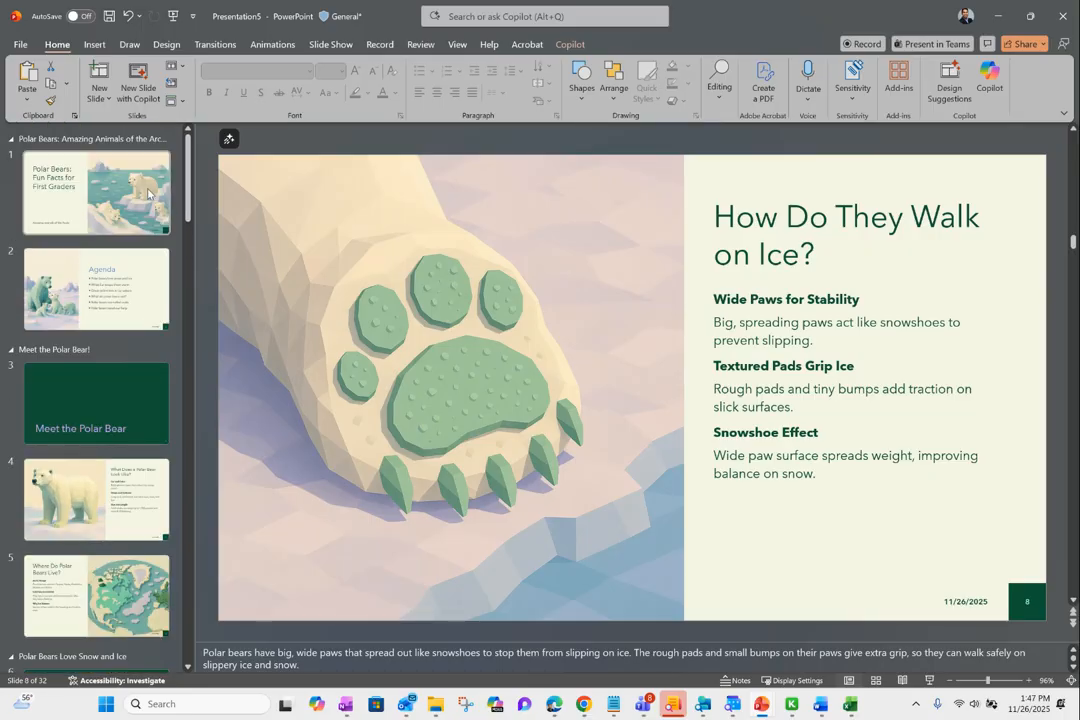
{"action": "left_click", "coordinate": [128, 164]}
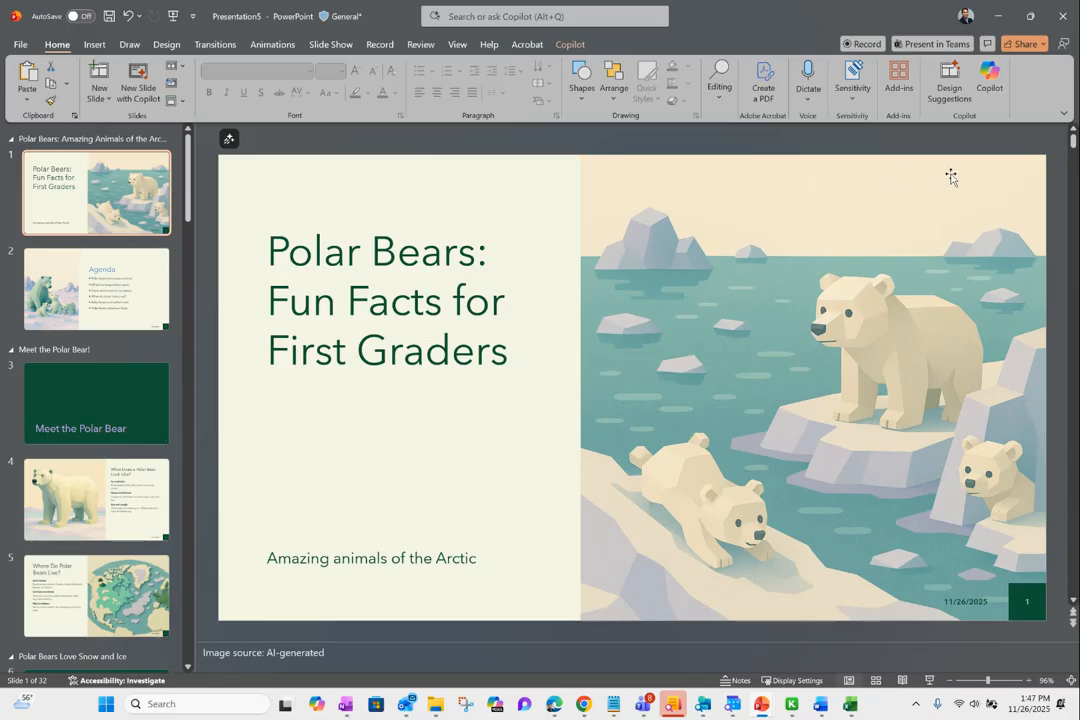
- Switch to Outlook on the web and view the Copilot chat and Copilot options for the open email
{"action": "left_click", "coordinate": [997, 16]}
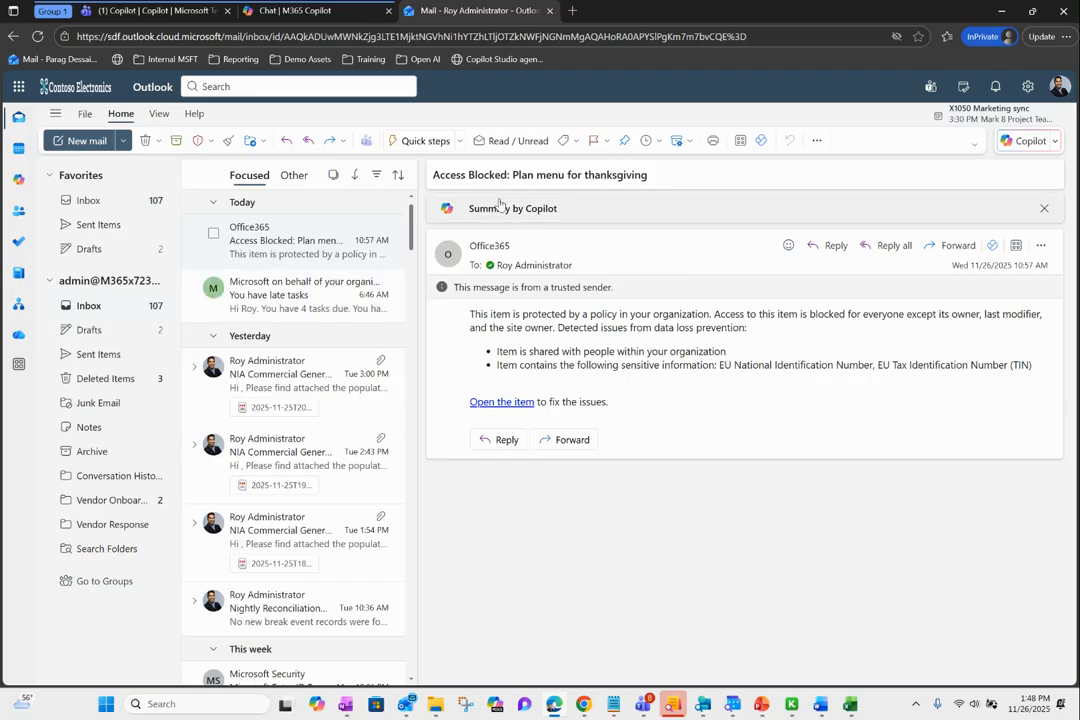
{"action": "left_click", "coordinate": [1038, 147]}
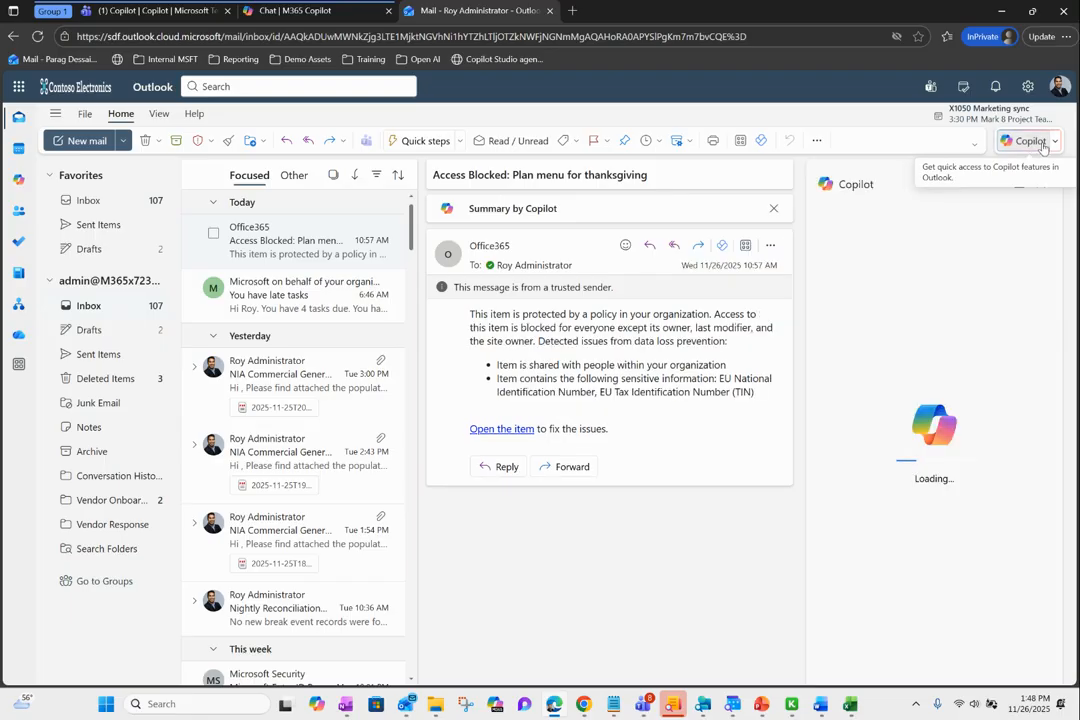
{"action": "left_click", "coordinate": [1054, 146]}
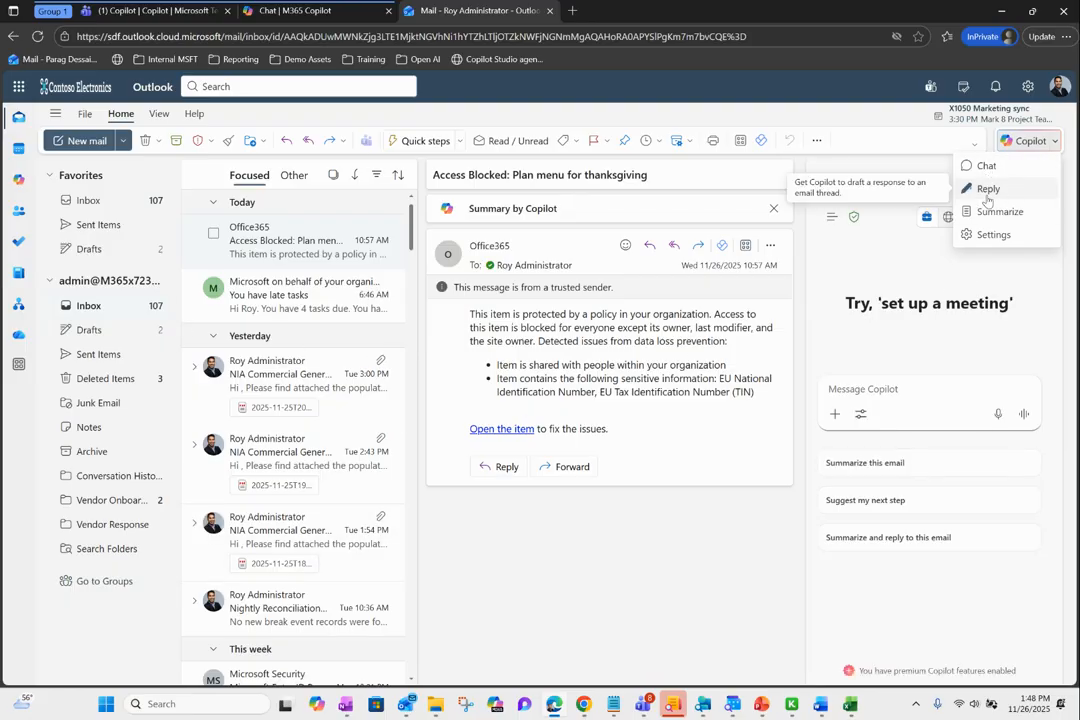
- Create a new email with the body text "Can you help me write an email inviting my team to our holiday party"
{"action": "left_click", "coordinate": [80, 141]}
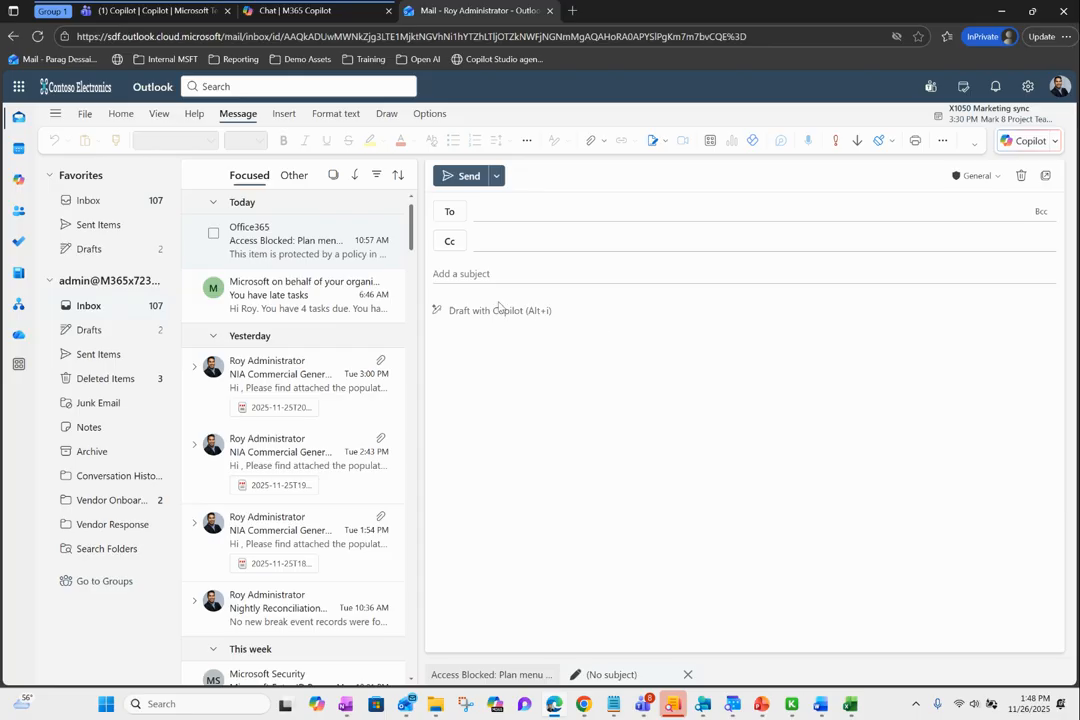
{"action": "left_click", "coordinate": [545, 314]}
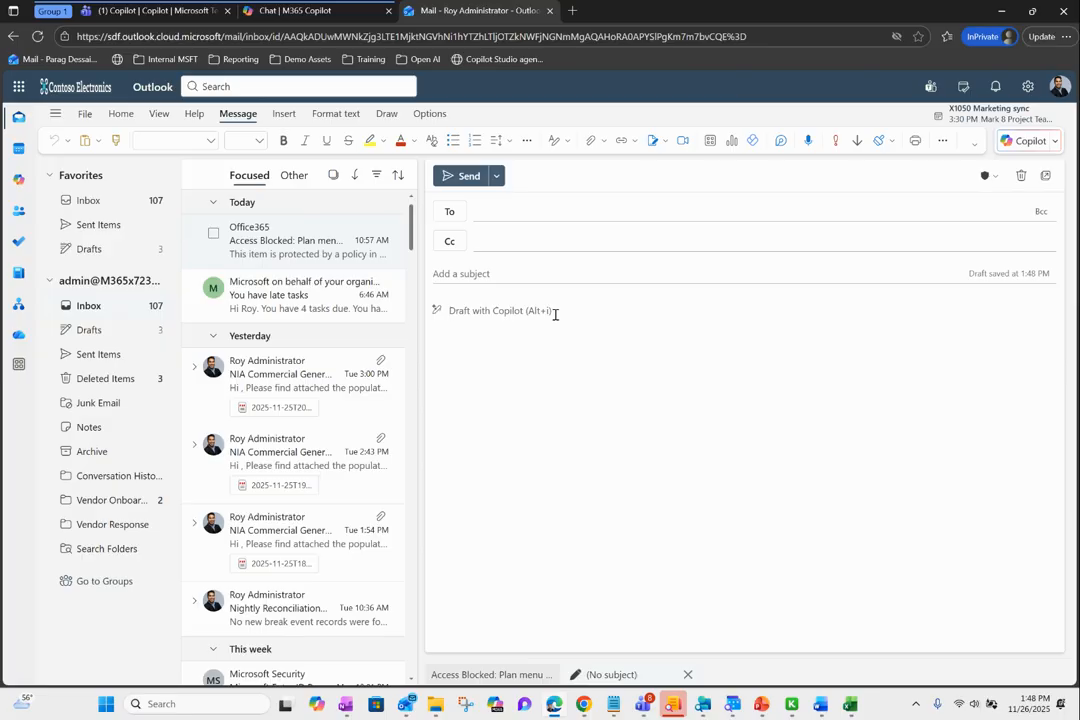
{"action": "type", "text": "can you help me write an email inviting my team to our holiday party"}
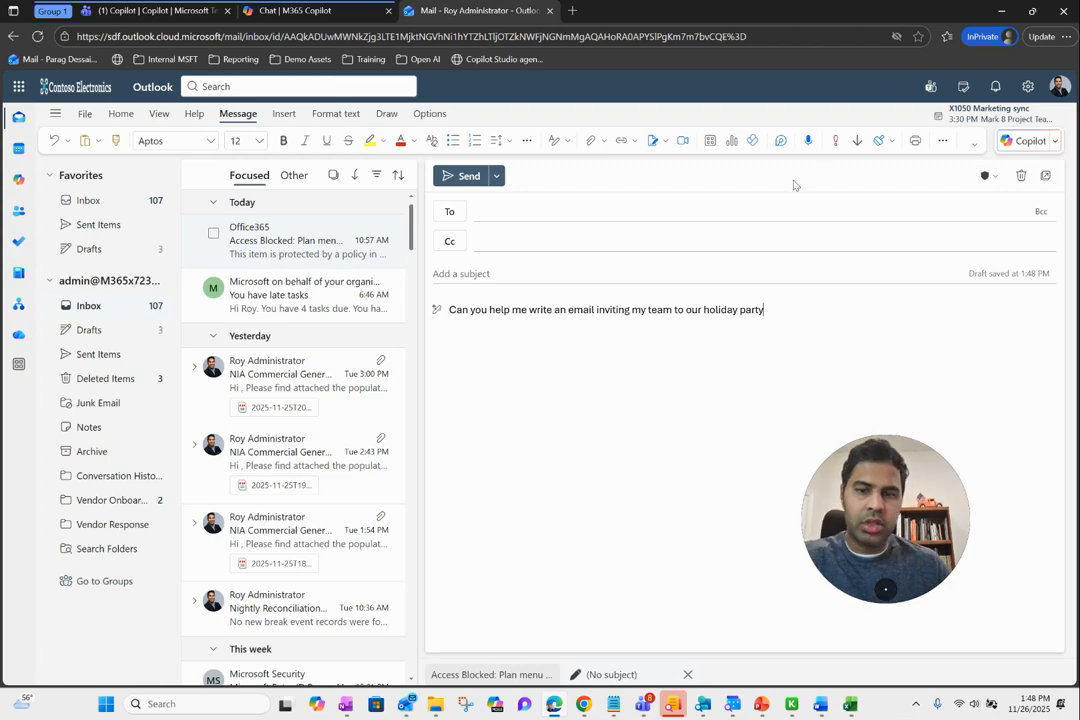
- Have Copilot rewrite the holiday party text in a Casual tone
{"action": "left_click", "coordinate": [437, 310]}
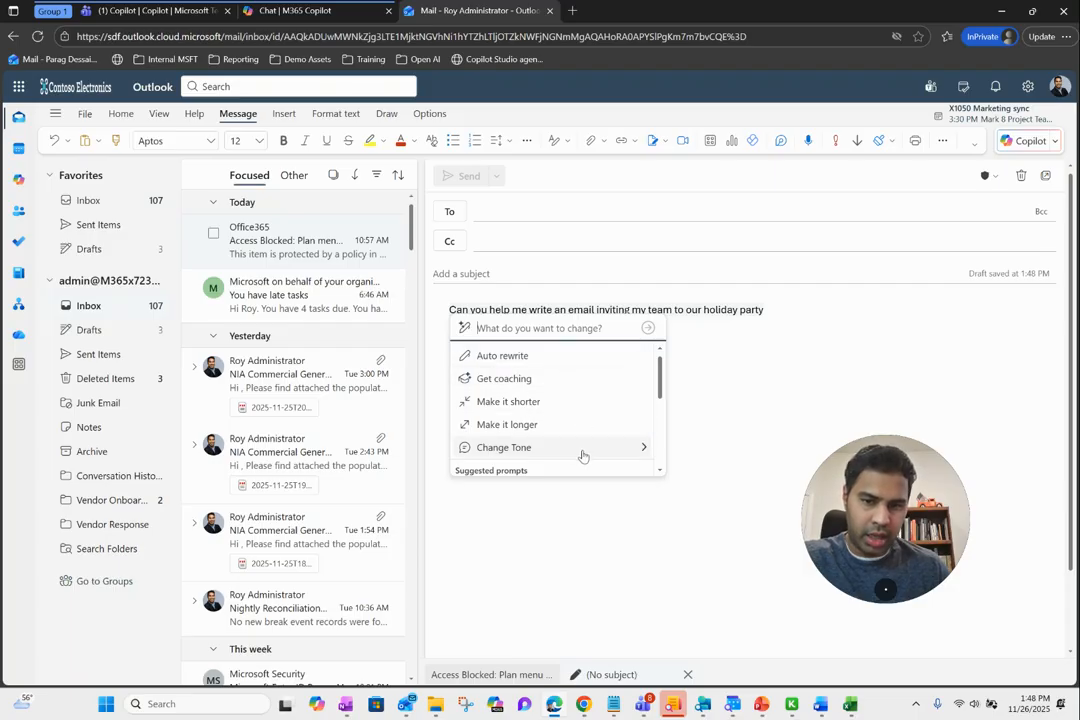
{"action": "mouse_move", "coordinate": [637, 455]}
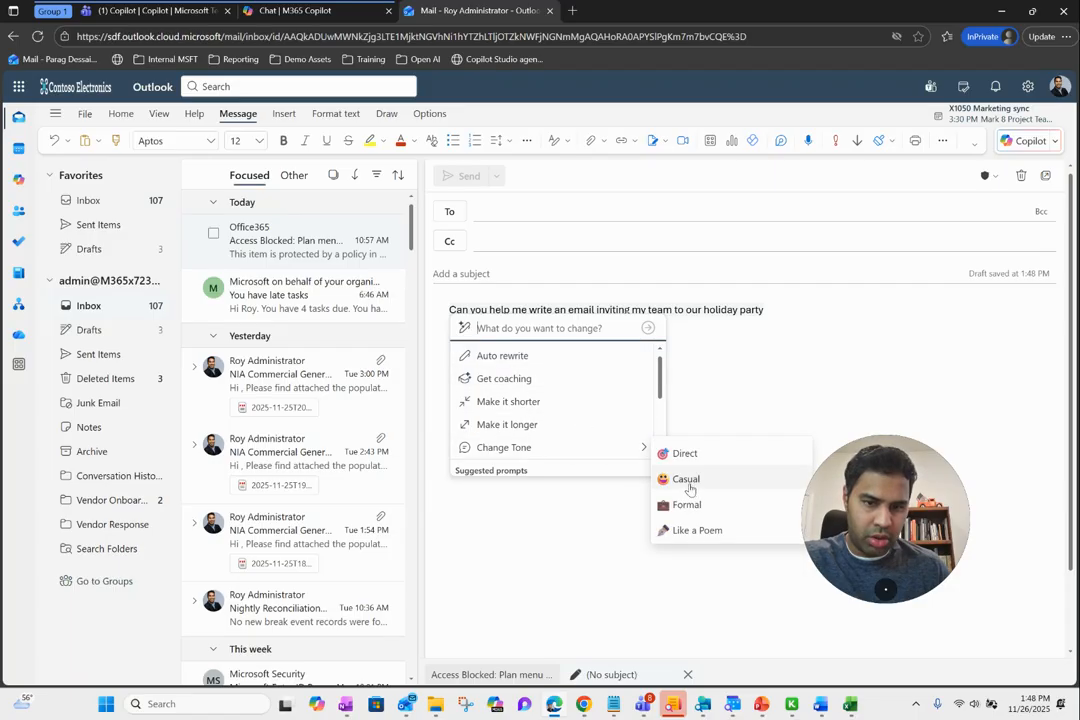
{"action": "left_click", "coordinate": [665, 479]}
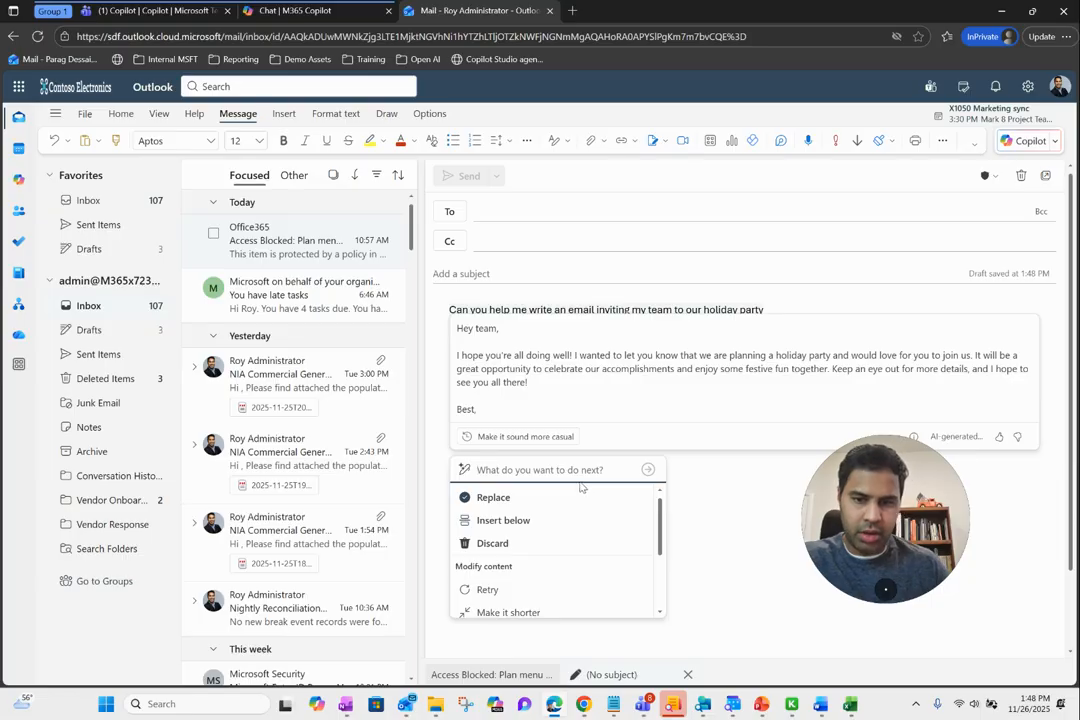
- Make the Copilot draft longer and replace the original email text with it
{"action": "scroll", "coordinate": [662, 565], "scroll_direction": "down", "scroll_amount": 3}
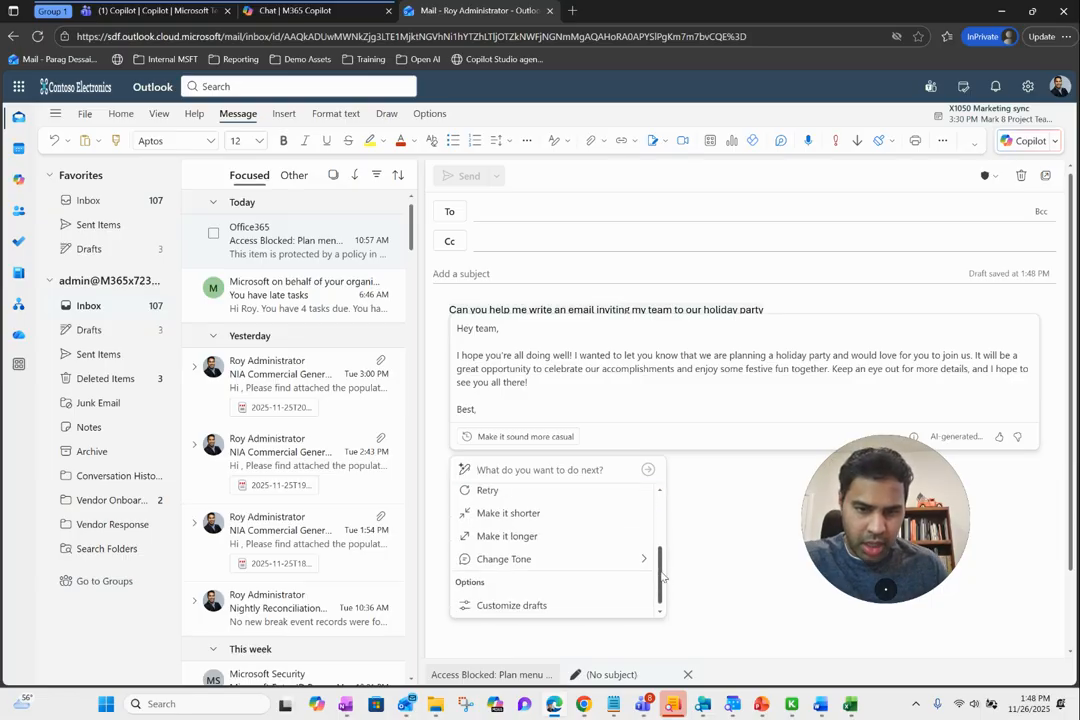
{"action": "left_click", "coordinate": [543, 540]}
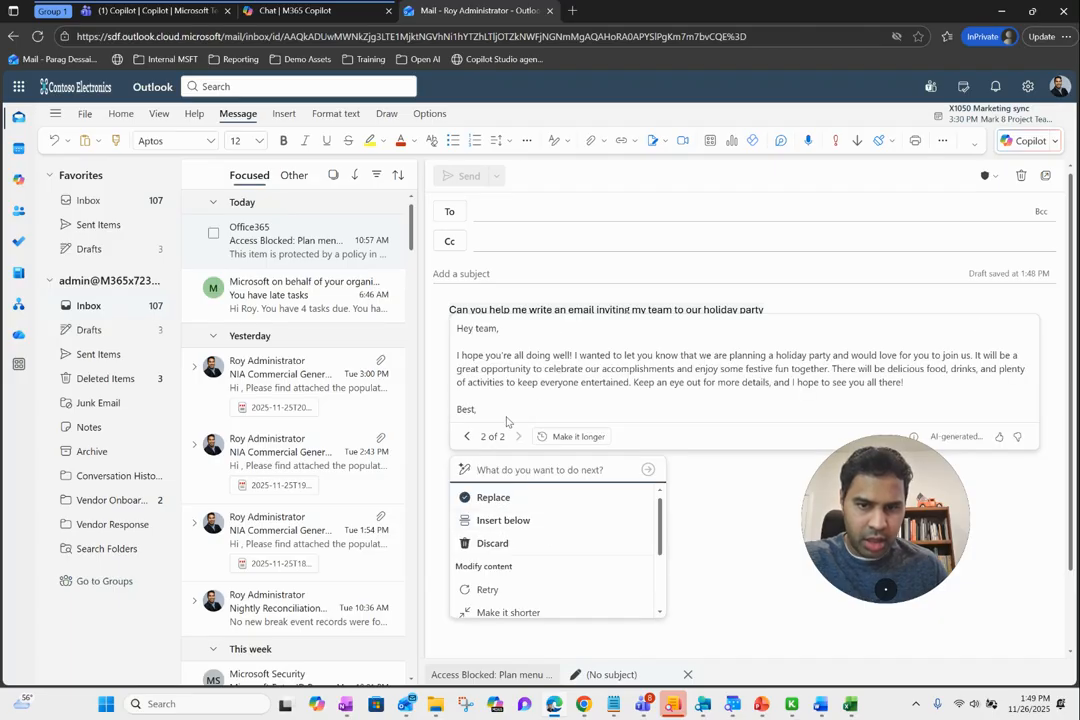
{"action": "scroll", "coordinate": [613, 364], "scroll_direction": "down", "scroll_amount": 1}
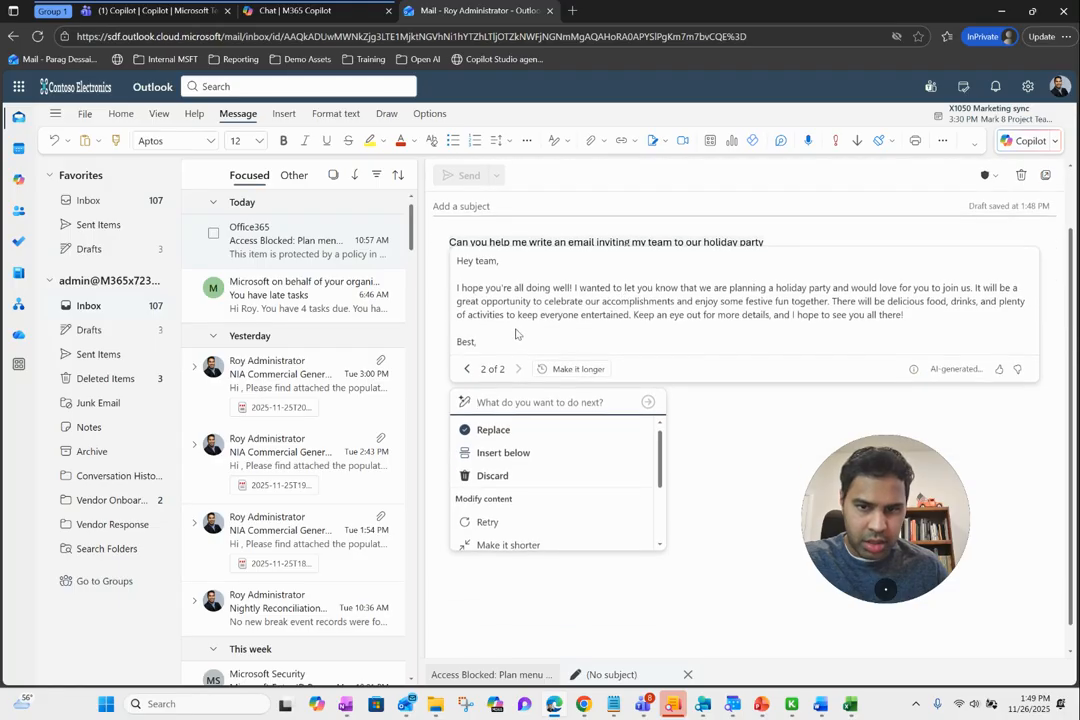
{"action": "left_click", "coordinate": [505, 430]}
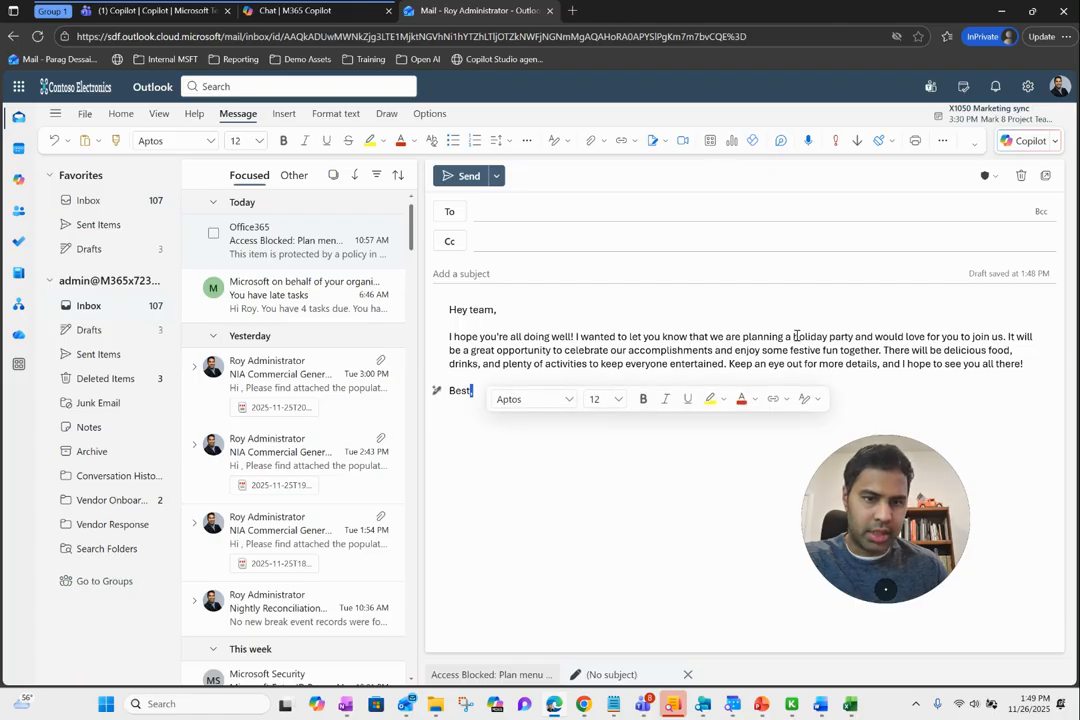
- Have Copilot rewrite the invitation's greeting and main paragraph with the prompt "can you make it fun and little bit longer" and replace the original text
{"action": "left_click", "coordinate": [819, 363]}
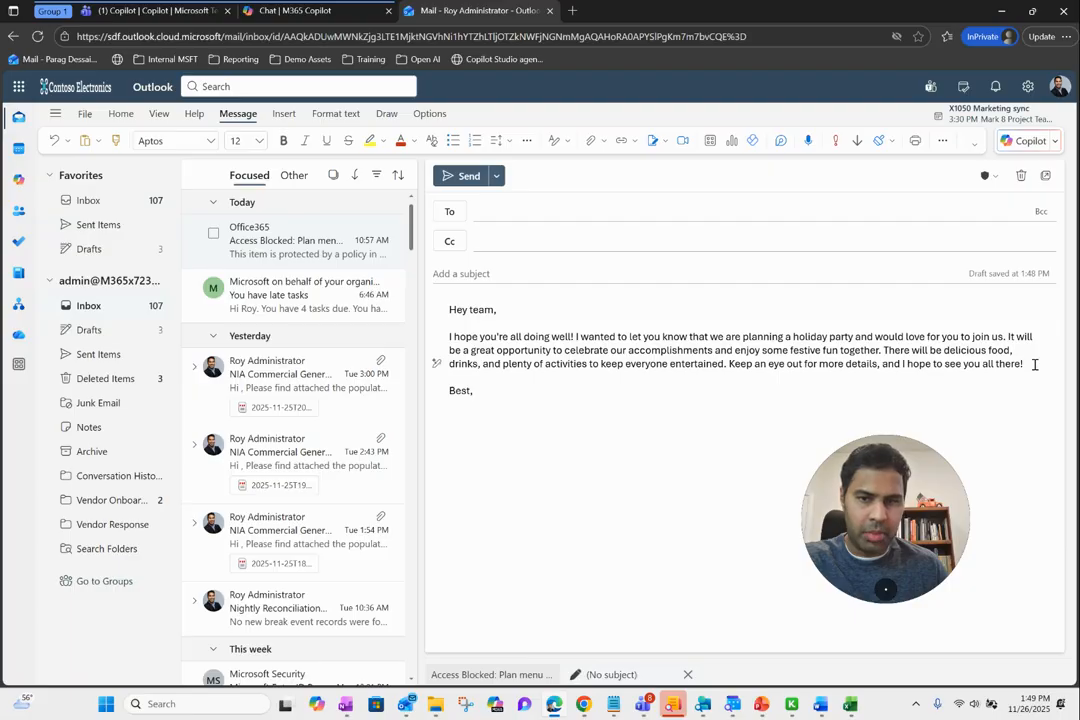
{"action": "left_click_drag", "start_coordinate": [1021, 363], "coordinate": [450, 318]}
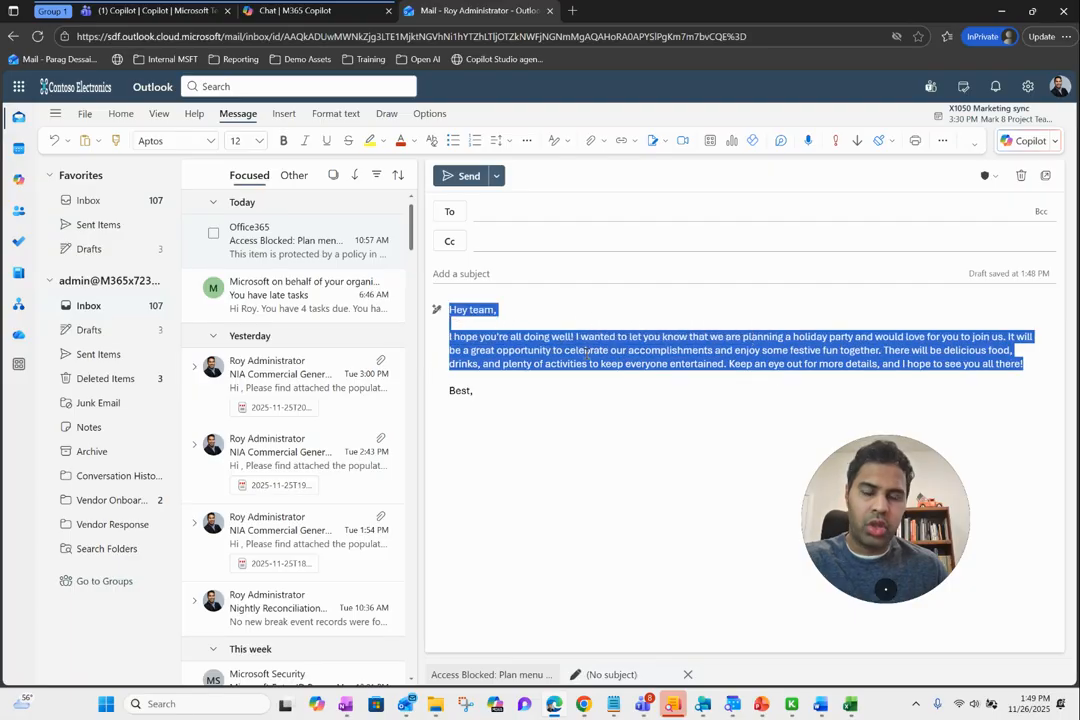
{"action": "left_click", "coordinate": [436, 311]}
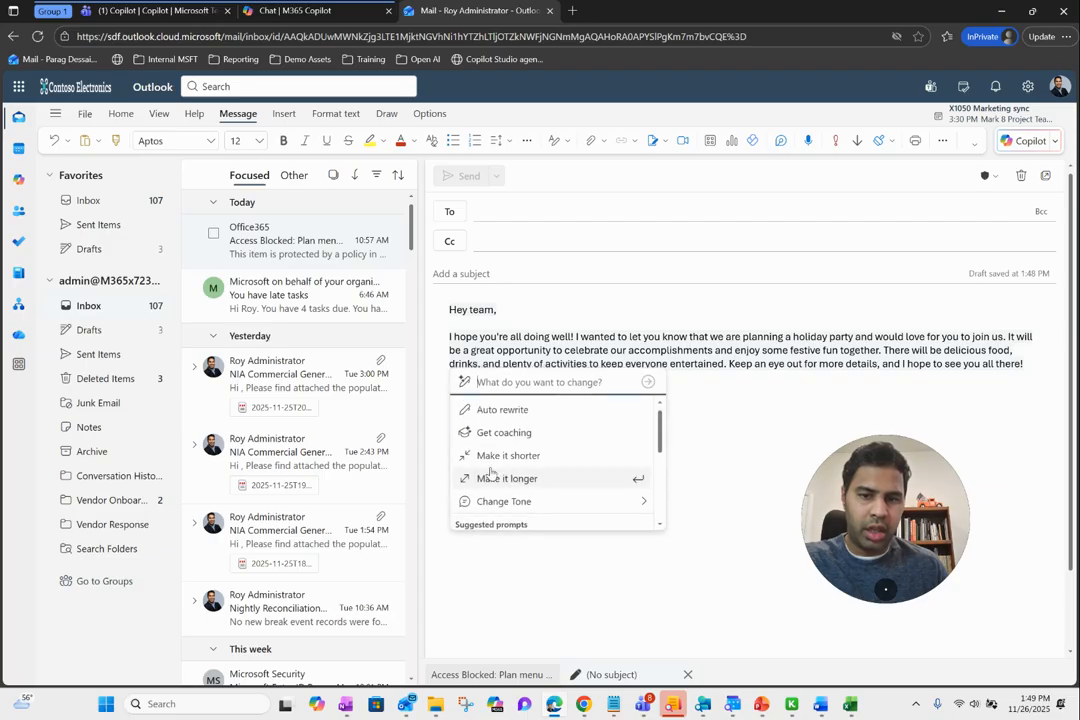
{"action": "type", "text": "can you make it fun and littl"}
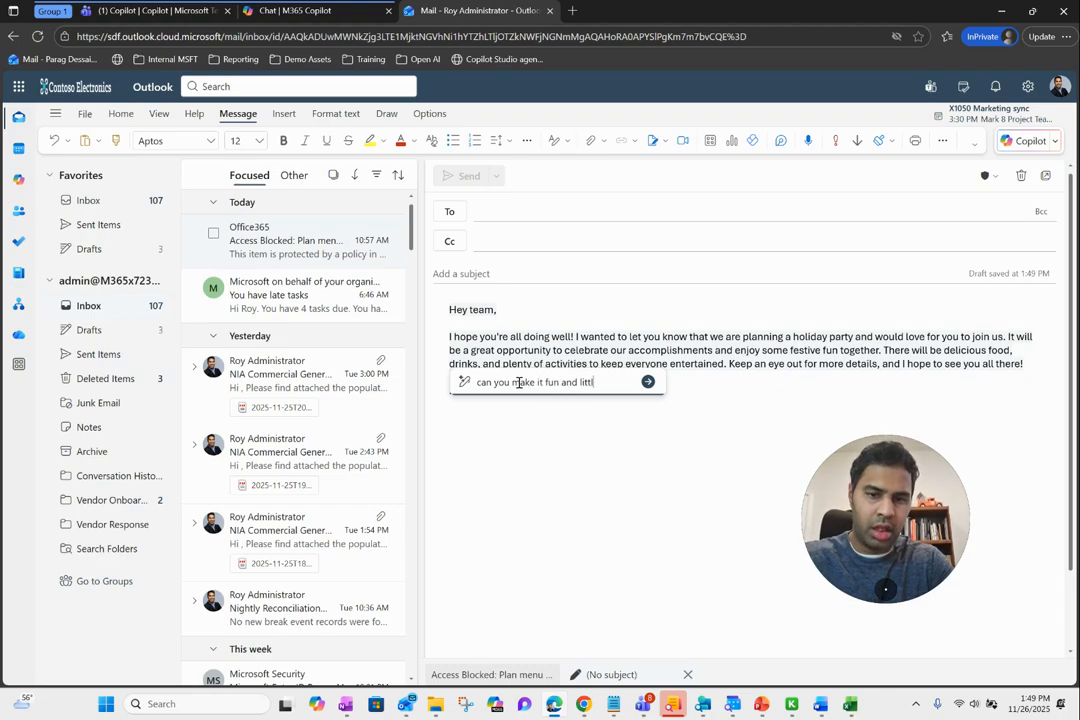
{"action": "type", "text": "e bit long"}
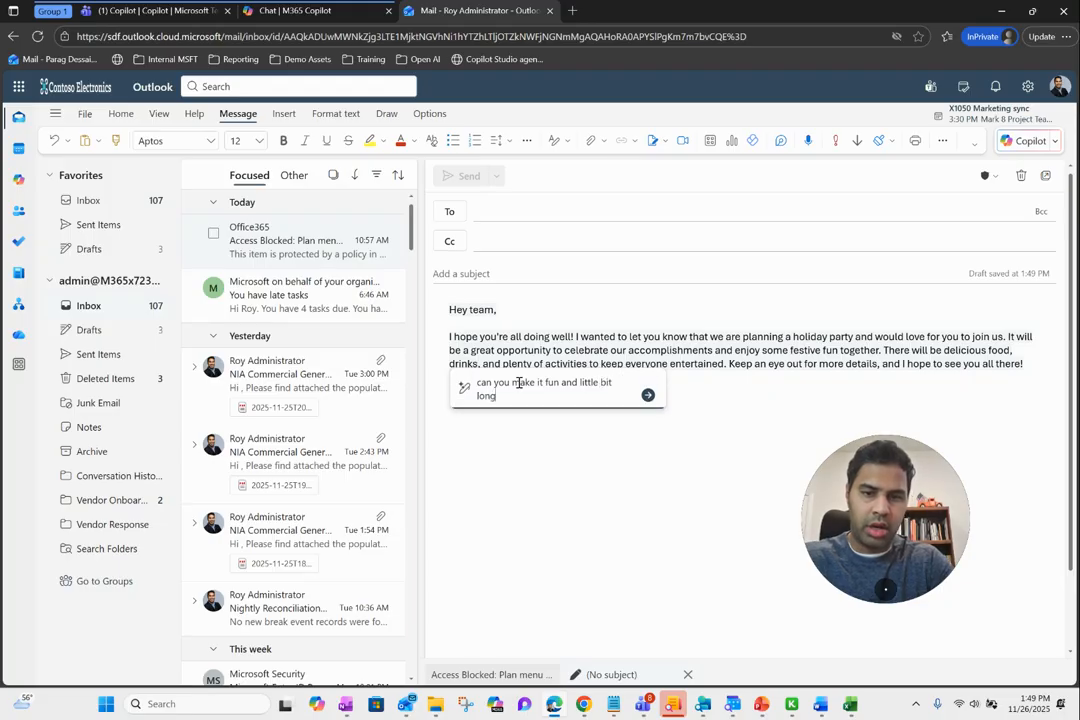
{"action": "key", "text": "Return"}
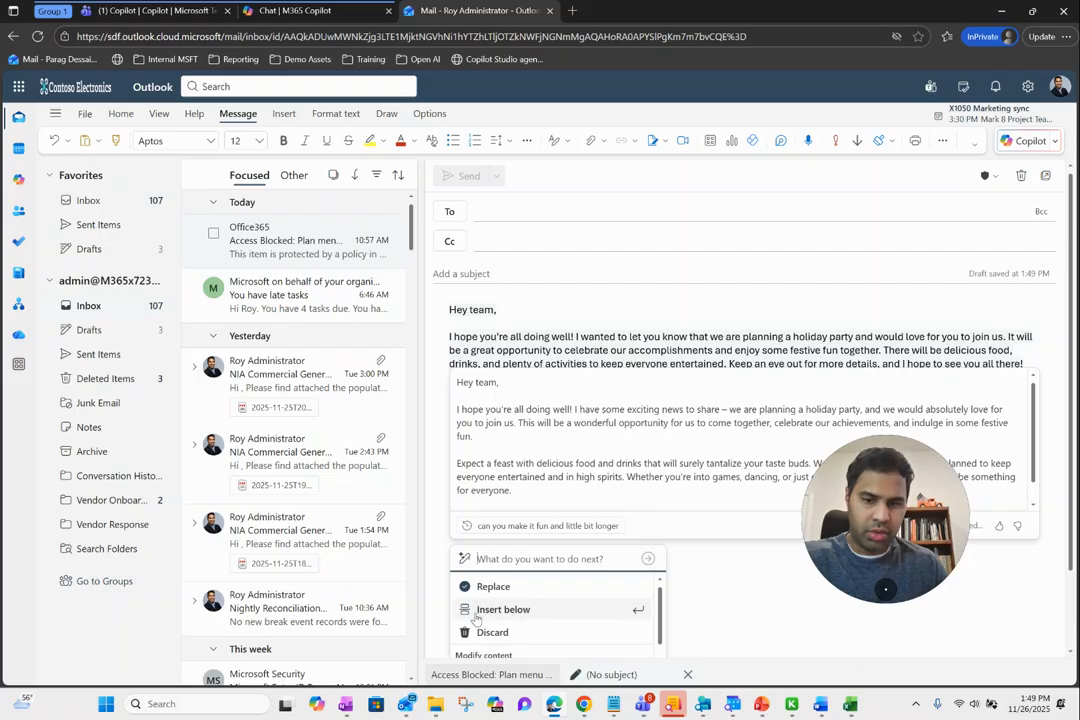
{"action": "scroll", "coordinate": [601, 357], "scroll_direction": "down", "scroll_amount": 2}
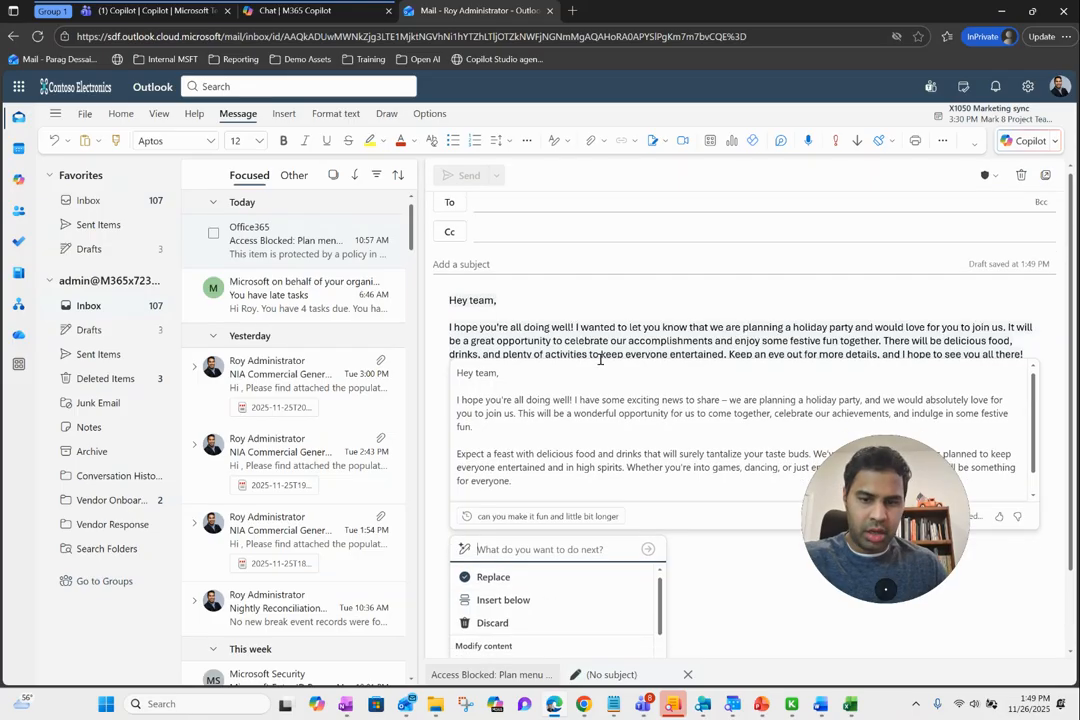
{"action": "left_click", "coordinate": [493, 497]}
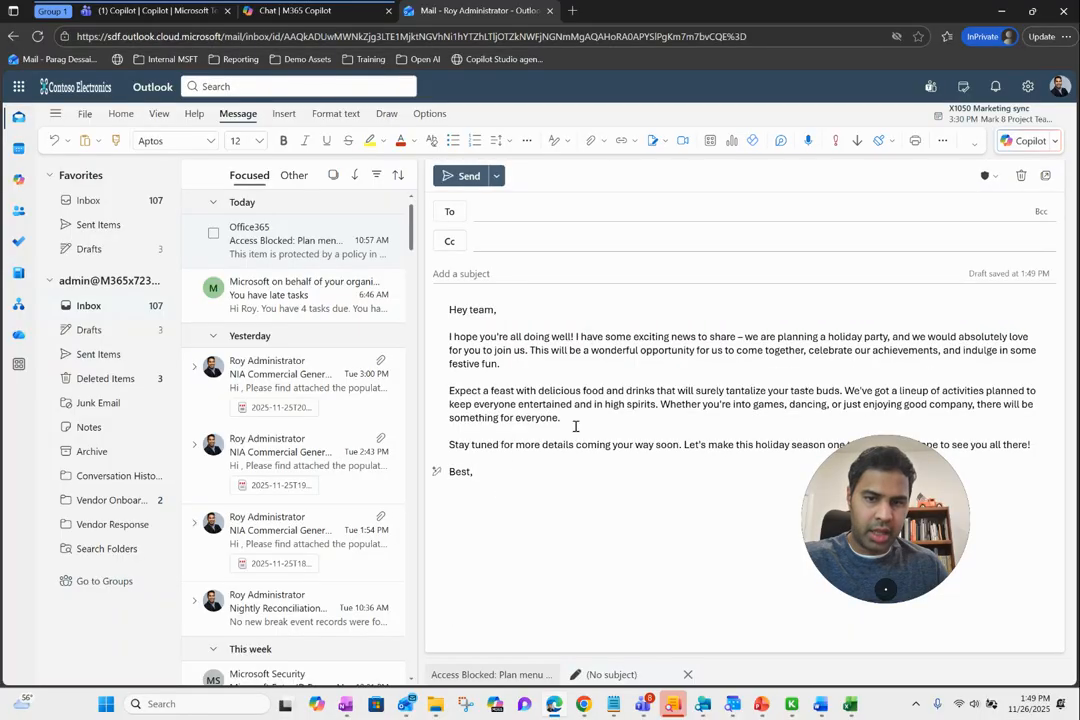
{"action": "left_click_drag", "start_coordinate": [921, 474], "coordinate": [214, 168]}
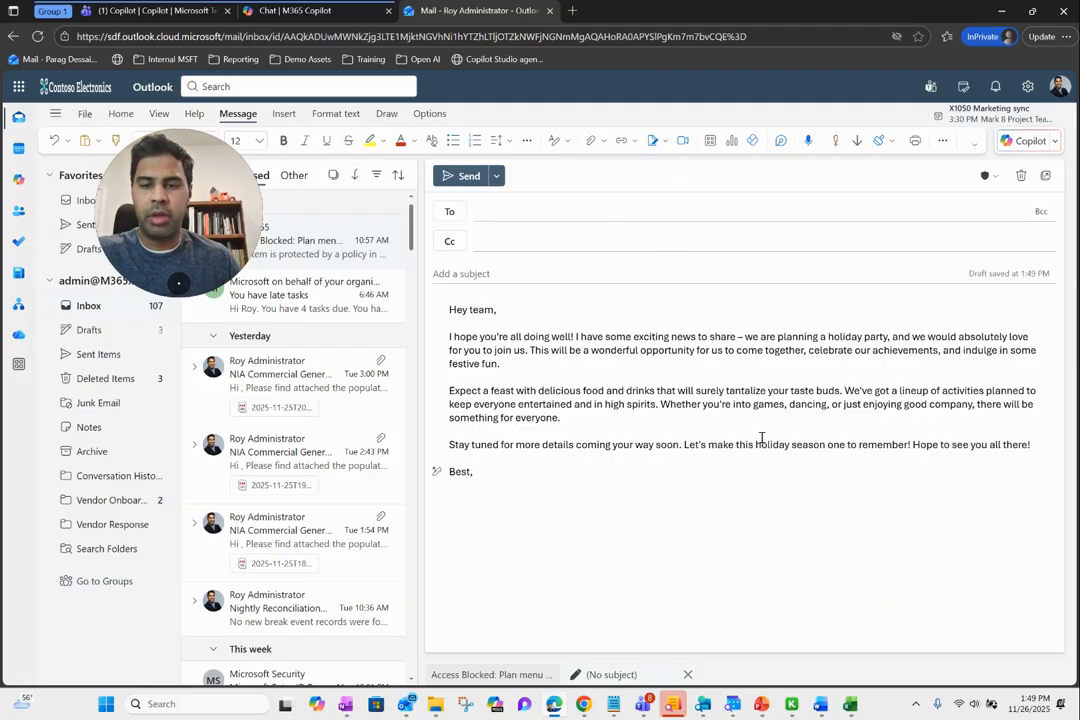
- Open yesterday's 3:00 PM NIA Commercial General Liability email and keep a Copilot reply generated from the unedited "Short and friendly message" prompt
{"action": "left_click_drag", "start_coordinate": [190, 213], "coordinate": [493, 217]}
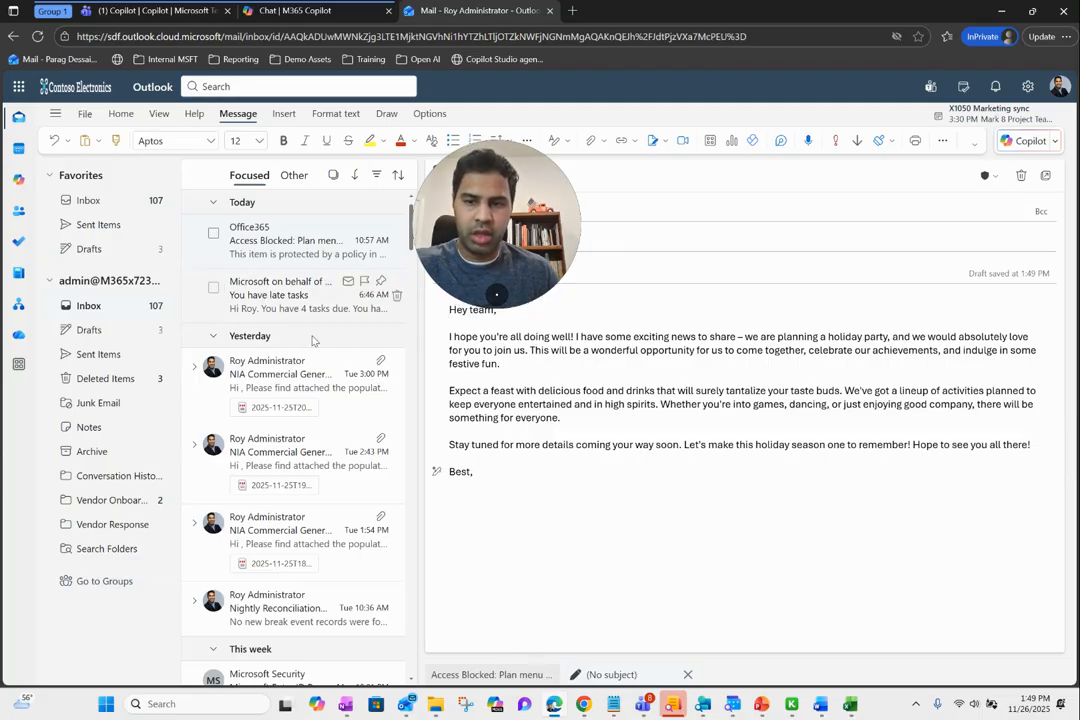
{"action": "left_click", "coordinate": [300, 292]}
{"action": "left_click", "coordinate": [274, 377]}
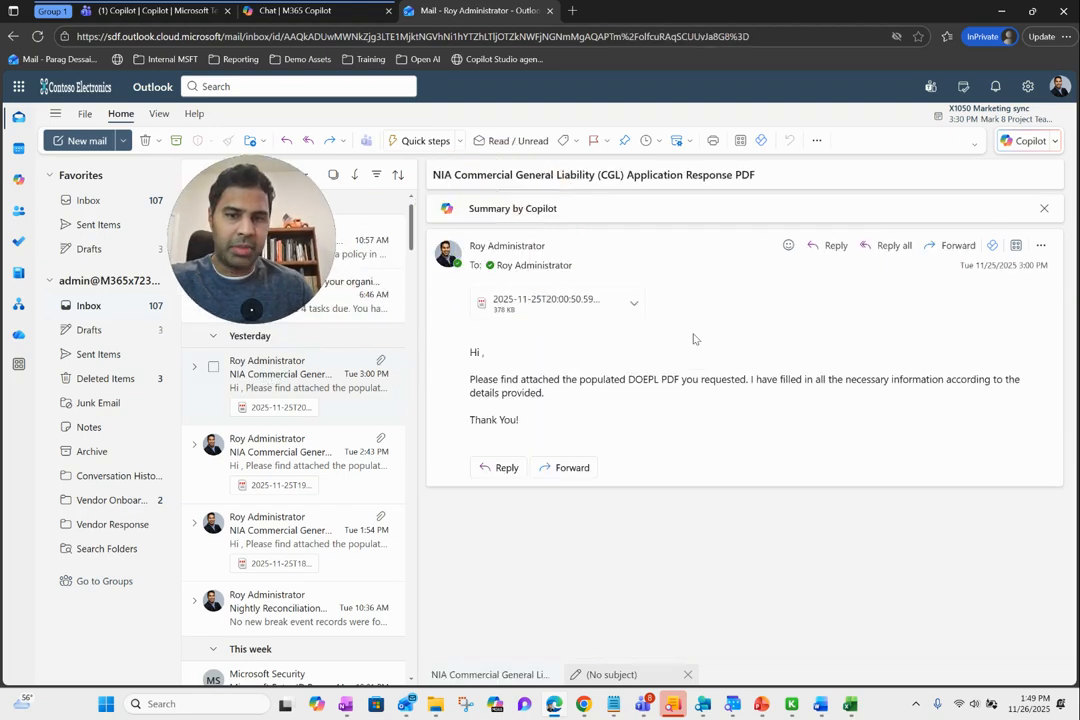
{"action": "left_click", "coordinate": [1057, 144]}
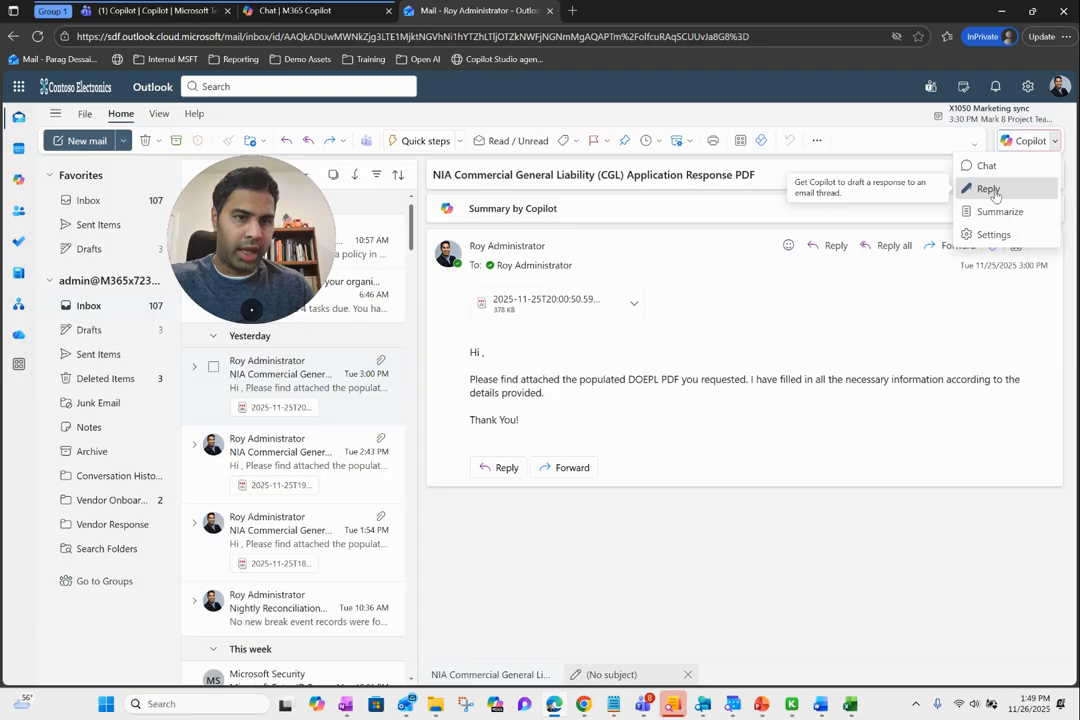
{"action": "left_click", "coordinate": [990, 189]}
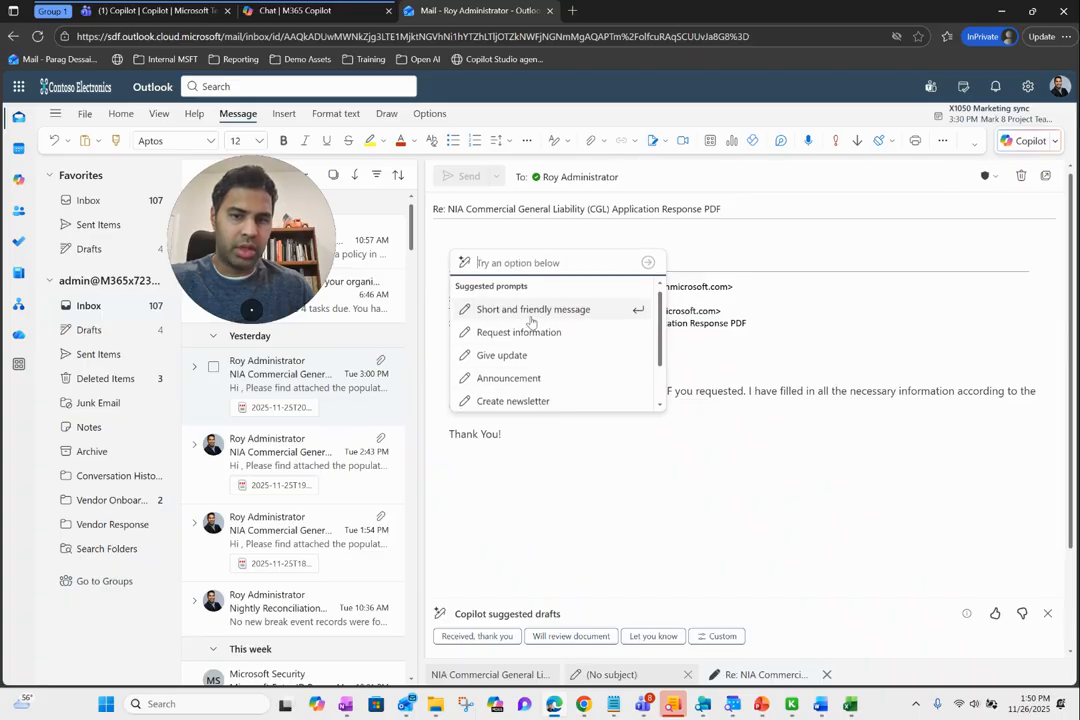
{"action": "left_click", "coordinate": [511, 312]}
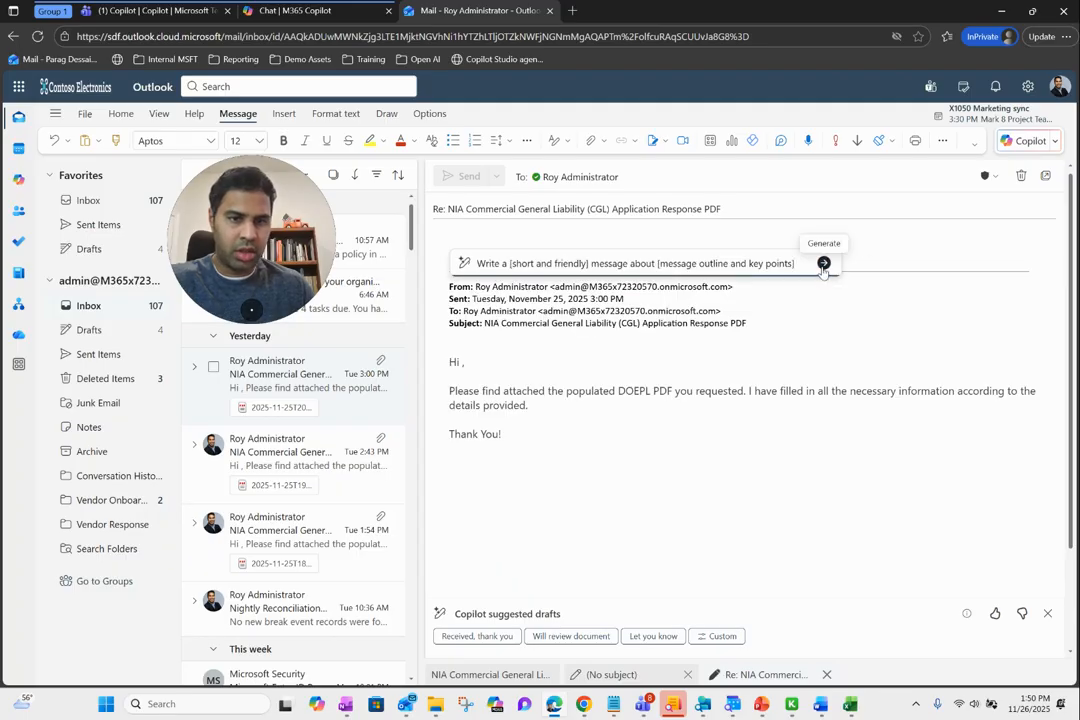
{"action": "left_click", "coordinate": [823, 264]}
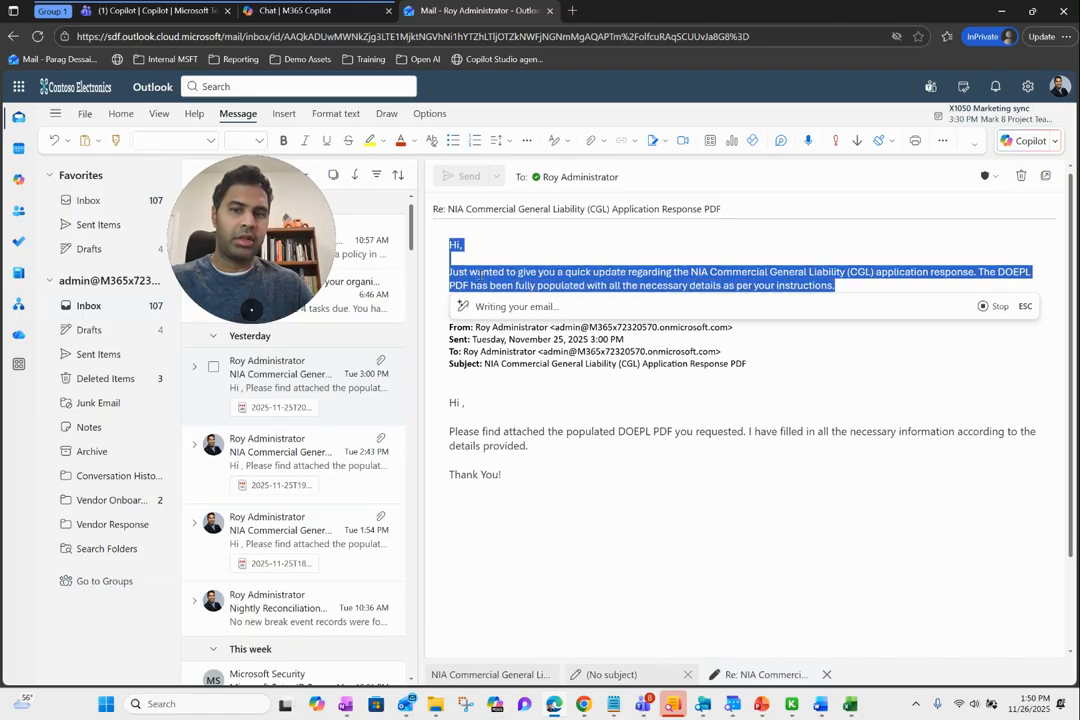
{"action": "left_click", "coordinate": [834, 310]}
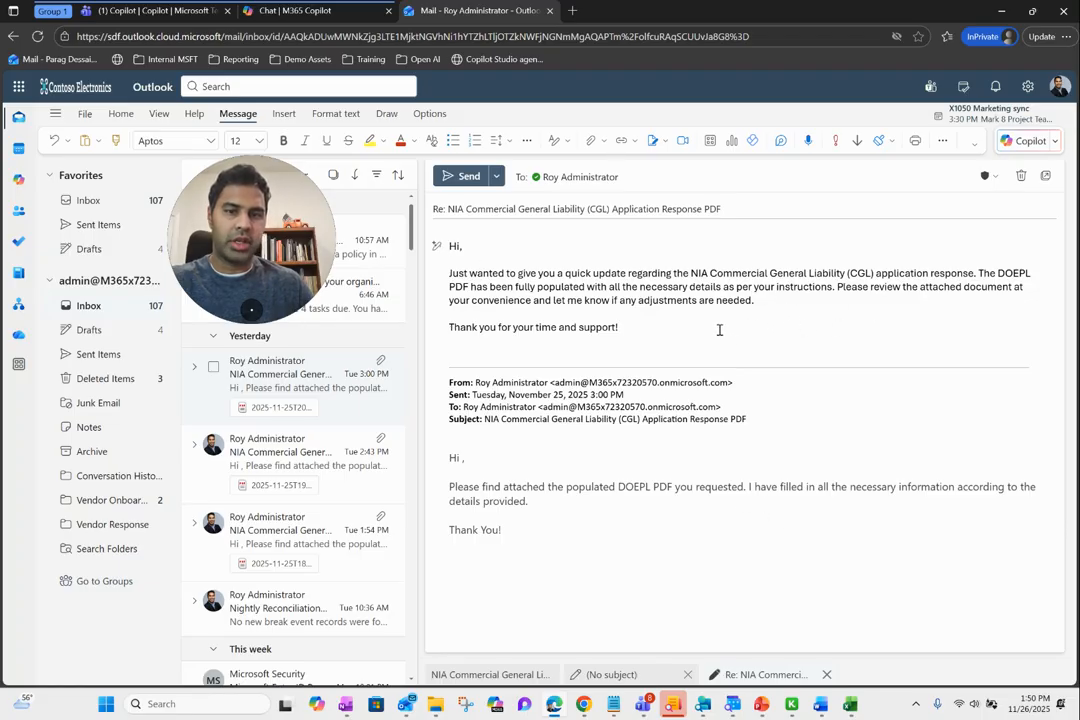
{"action": "left_click_drag", "start_coordinate": [719, 330], "coordinate": [438, 262]}
{"action": "left_click", "coordinate": [697, 300]}
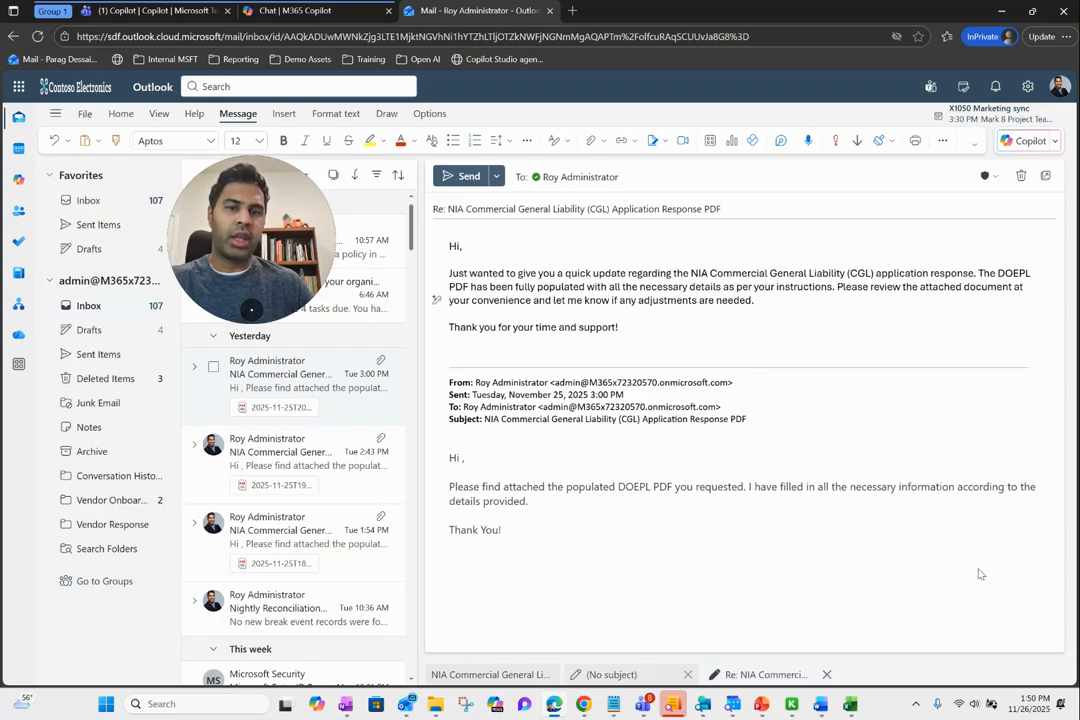
- Open the Copilot chat alongside the reply draft and view its suggested prompts
{"action": "left_click", "coordinate": [1053, 141]}
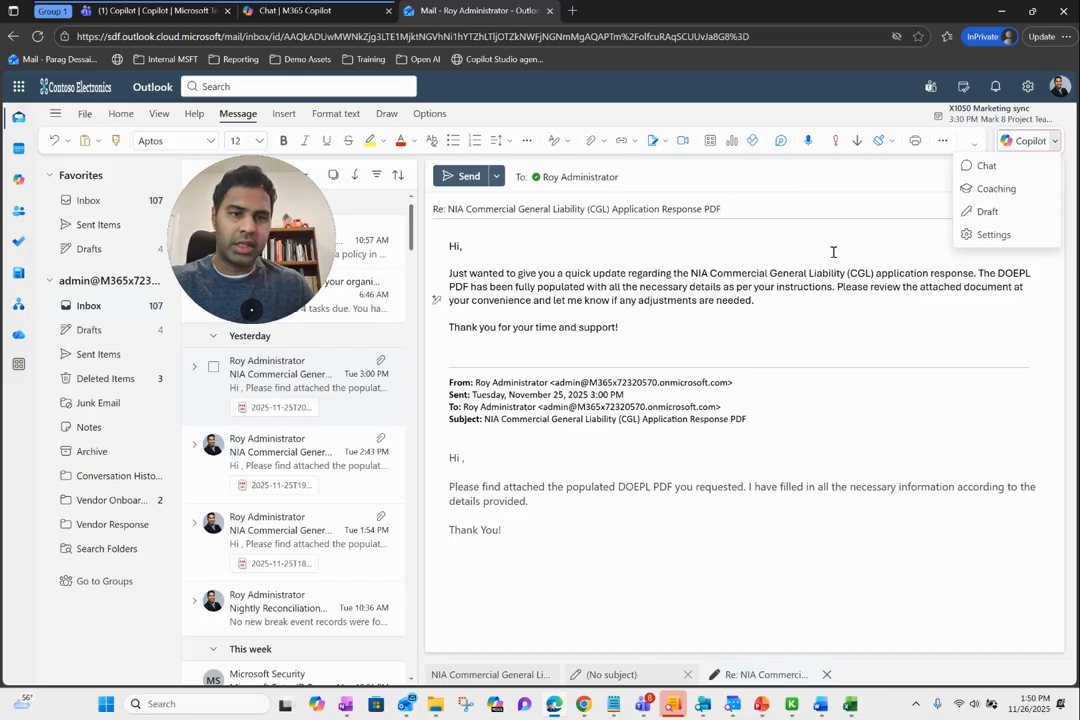
{"action": "left_click", "coordinate": [985, 166]}
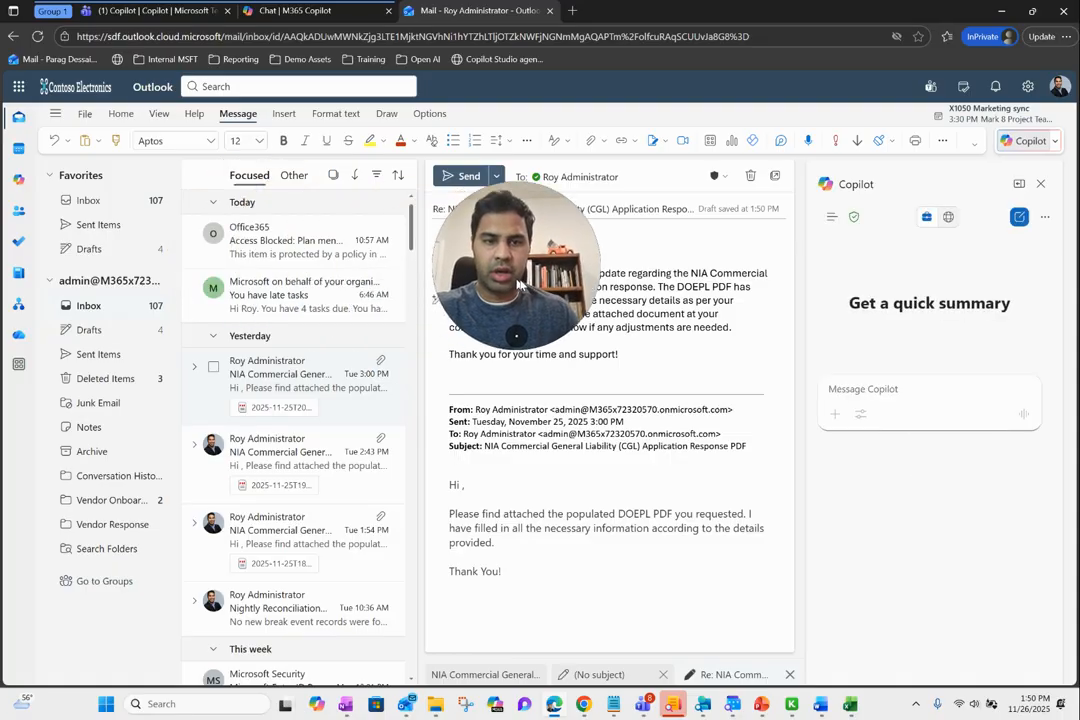
{"action": "left_click", "coordinate": [873, 385]}
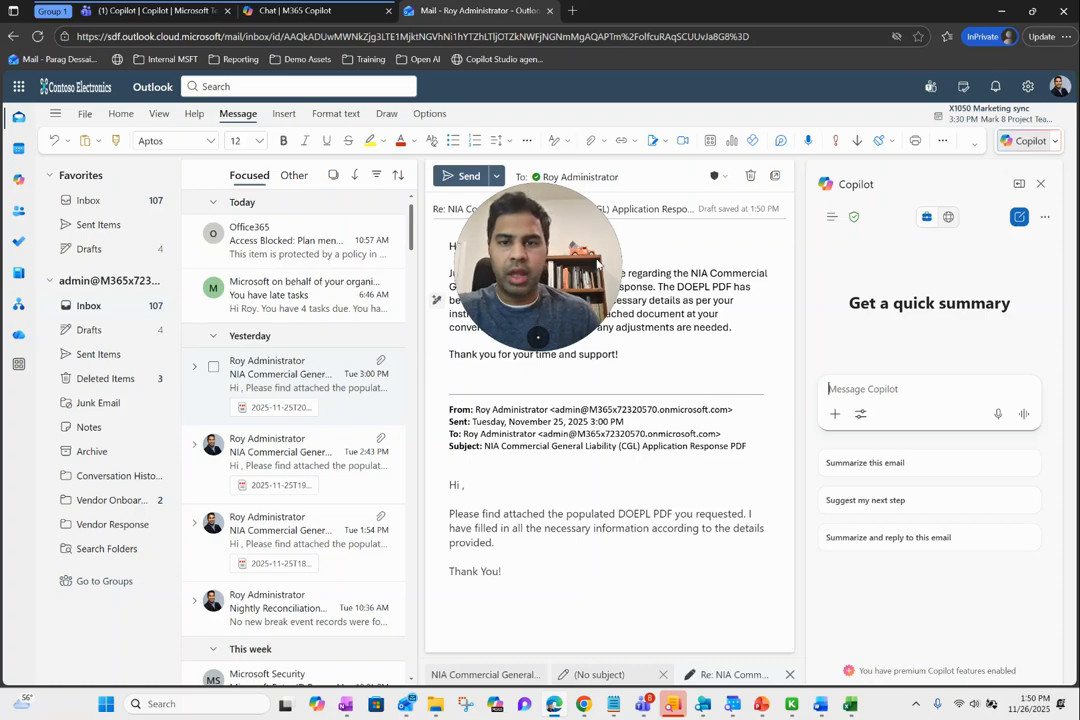
{"action": "left_click_drag", "start_coordinate": [598, 264], "coordinate": [671, 244]}
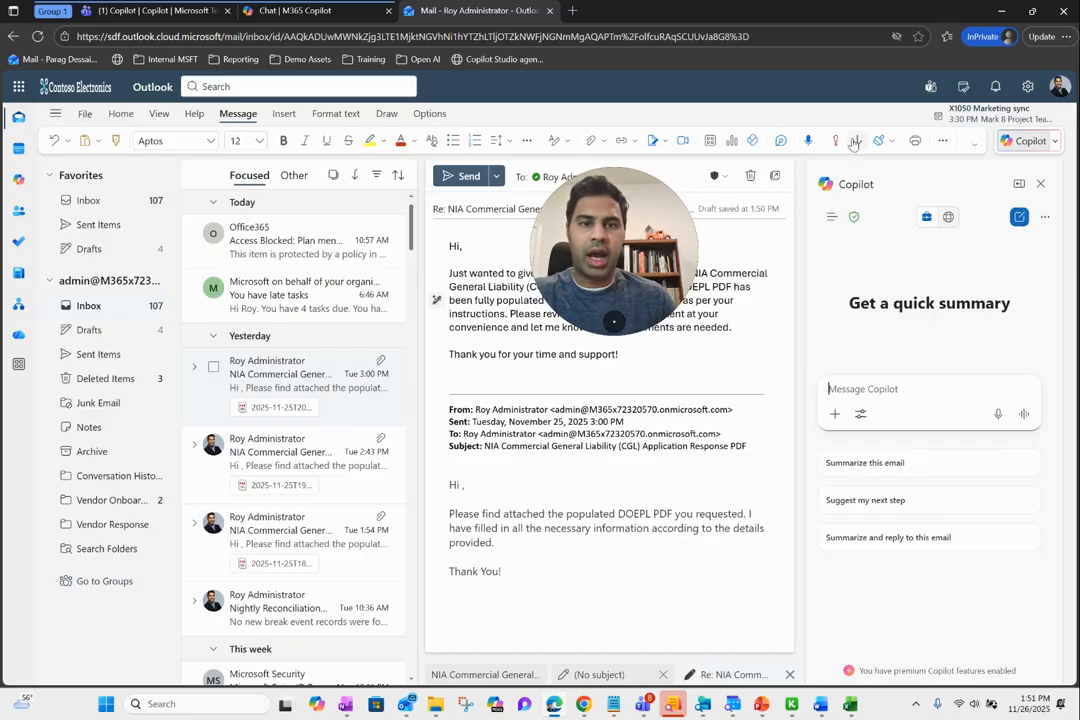
{"action": "left_click_drag", "start_coordinate": [611, 258], "coordinate": [576, 272]}
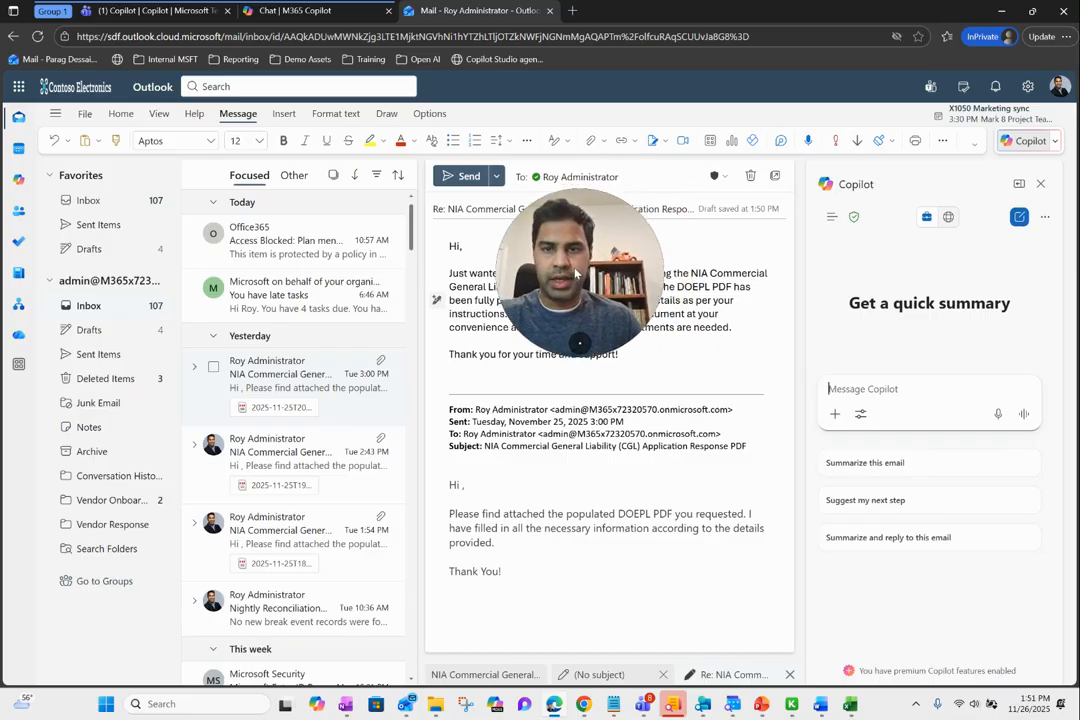
- Switch to M365 Copilot chat with the holiday party menu page and expand the navigation sidebar
{"action": "left_click", "coordinate": [303, 12]}
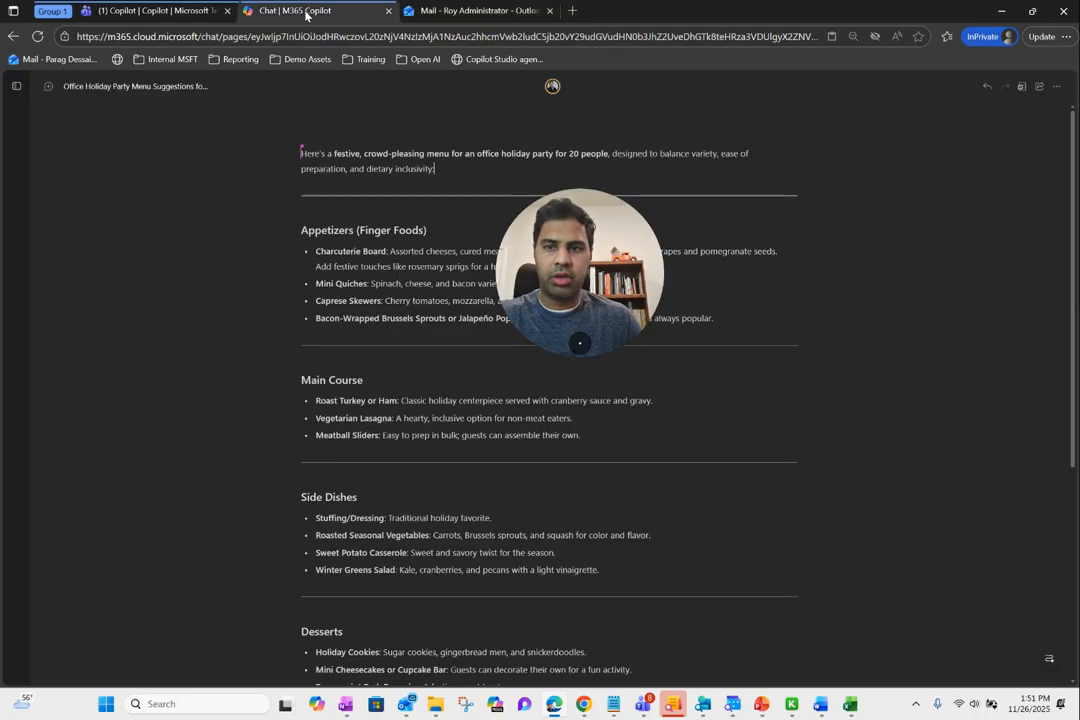
{"action": "left_click", "coordinate": [16, 91]}
{"action": "left_click_drag", "start_coordinate": [583, 248], "coordinate": [944, 150]}
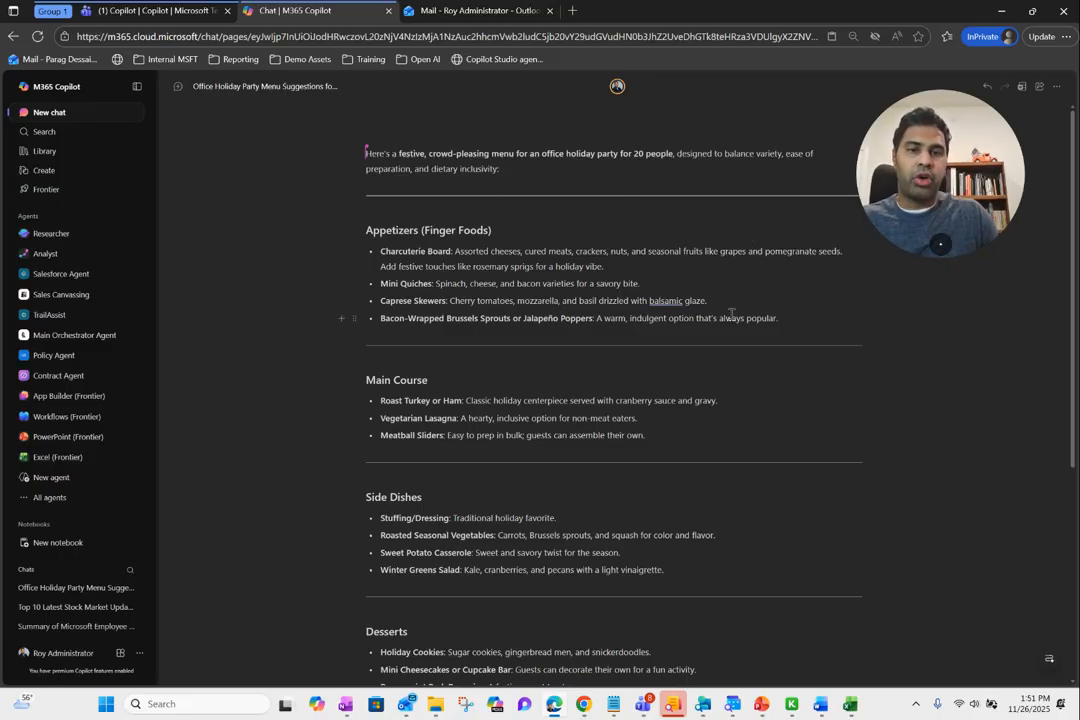
{"action": "left_click_drag", "start_coordinate": [930, 198], "coordinate": [1022, 256]}
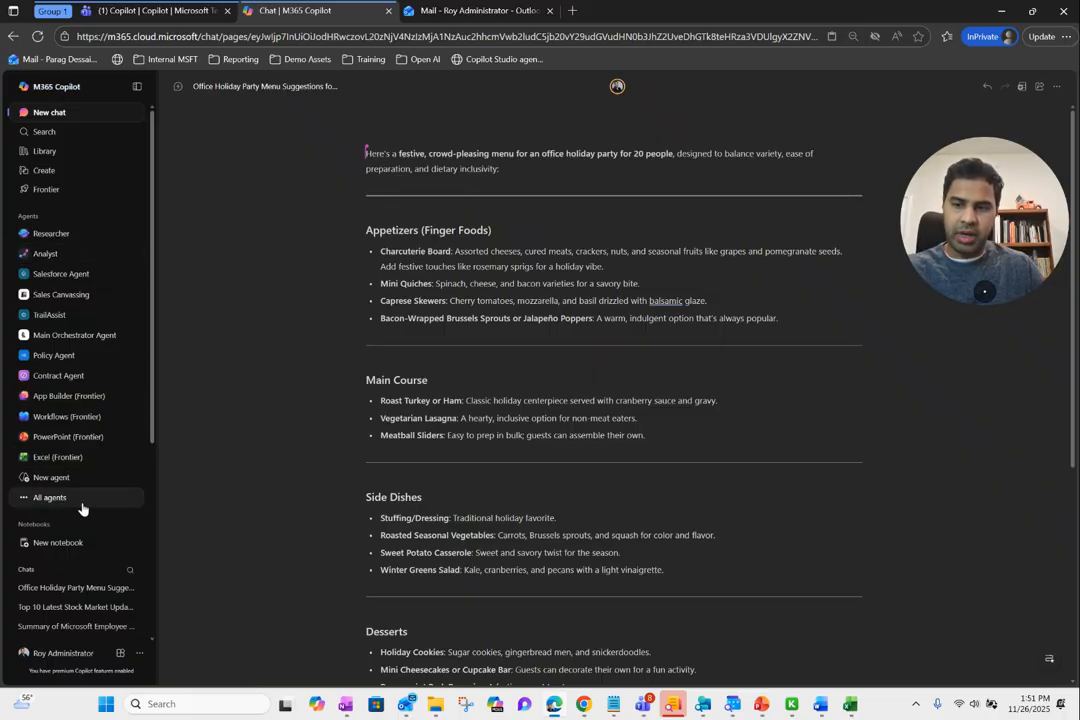
- Open the Agent Store, expand the full list of your agents, and examine the agents built by Microsoft
{"action": "left_click", "coordinate": [45, 502]}
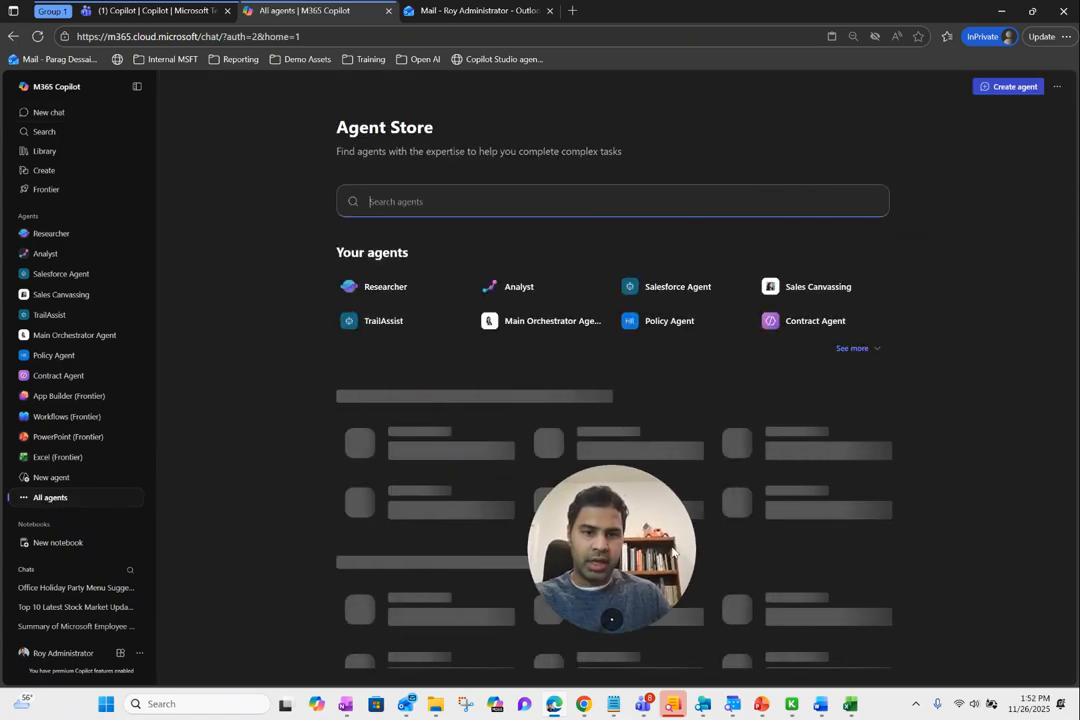
{"action": "left_click", "coordinate": [851, 348]}
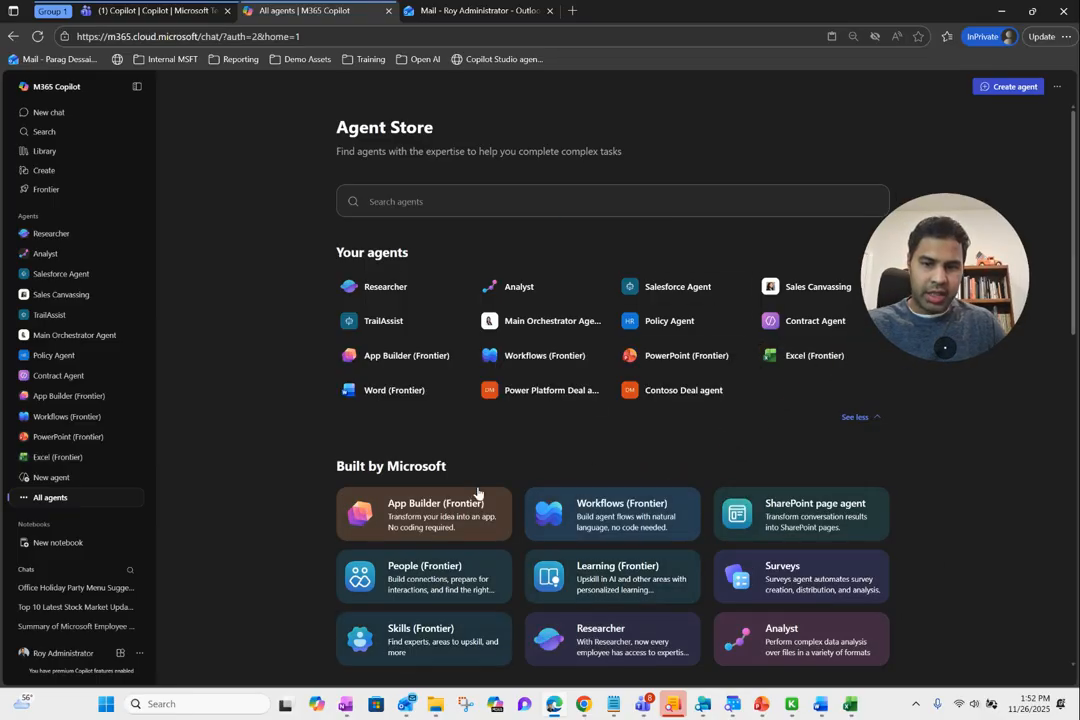
{"action": "left_click_drag", "start_coordinate": [329, 472], "coordinate": [480, 474]}
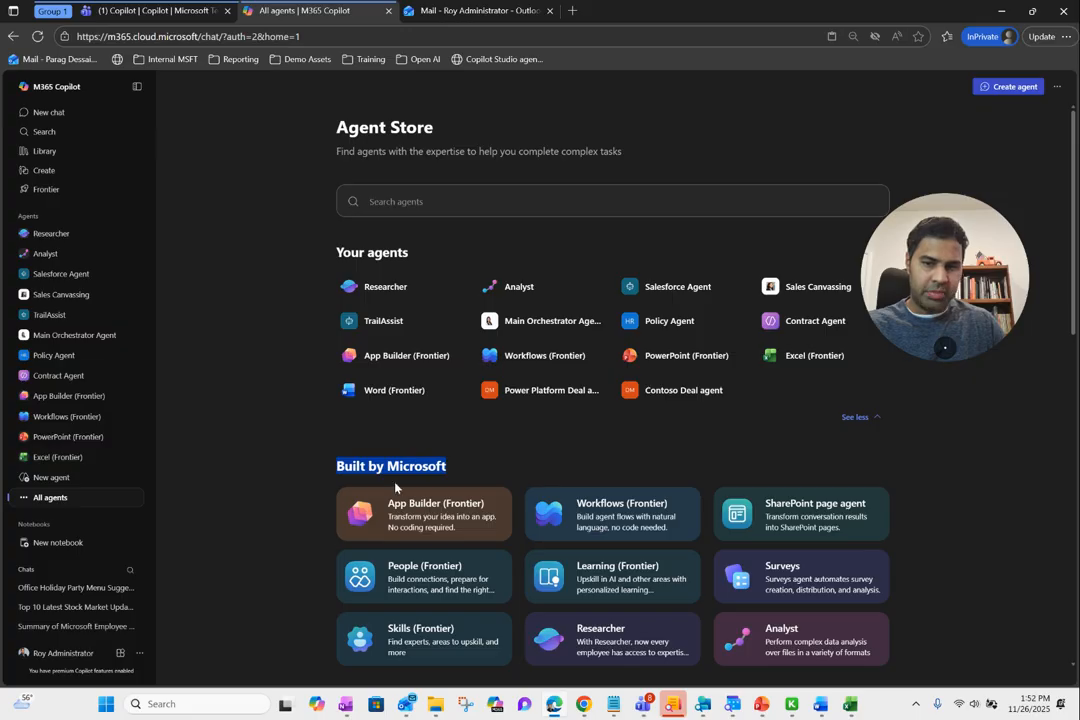
{"action": "scroll", "coordinate": [1026, 371], "scroll_direction": "down", "scroll_amount": 3}
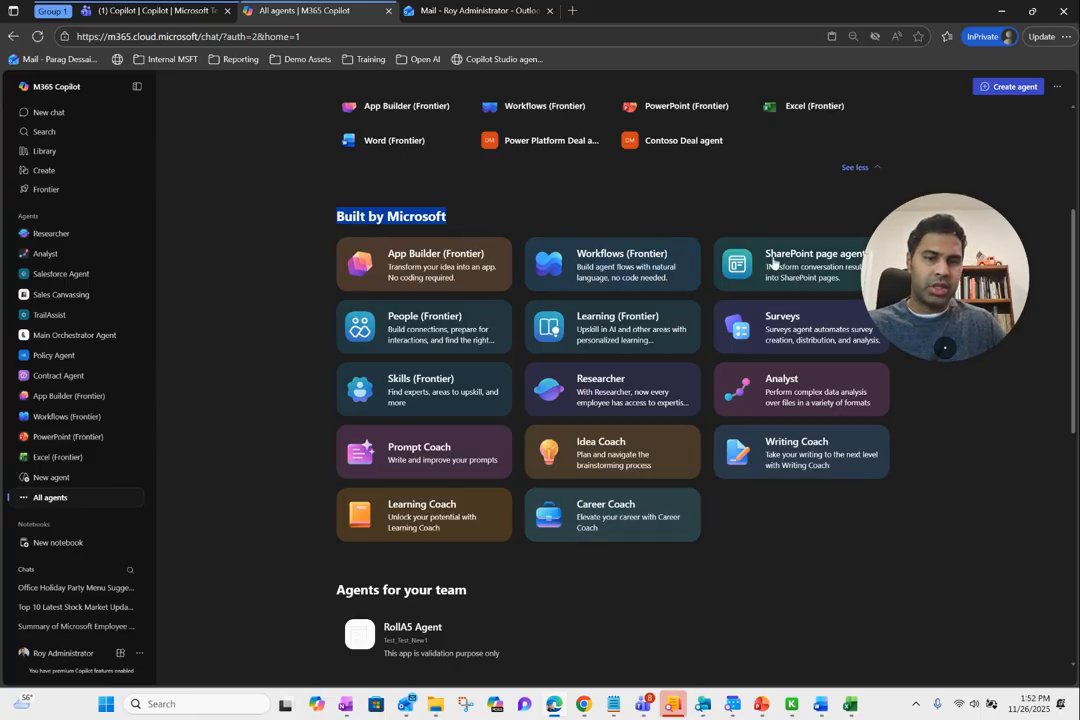
{"action": "left_click_drag", "start_coordinate": [926, 292], "coordinate": [973, 382]}
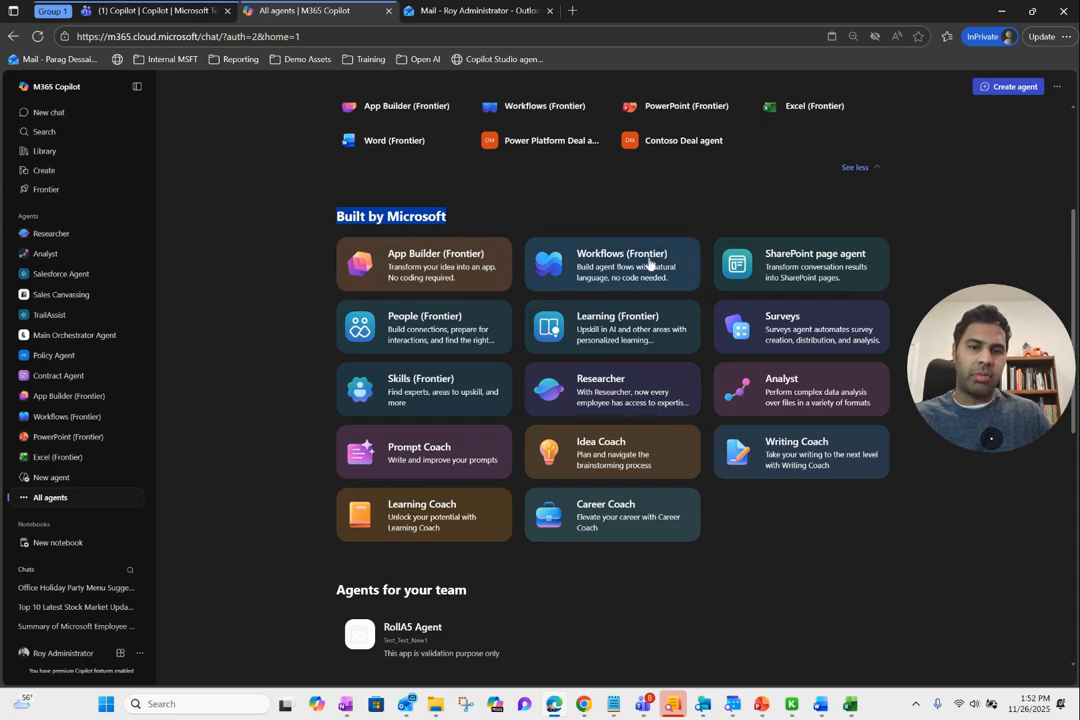
- Ask the Researcher agent "can you help me create a whitepaper on ESG focusing on Financial Services"
{"action": "left_click", "coordinate": [45, 236]}
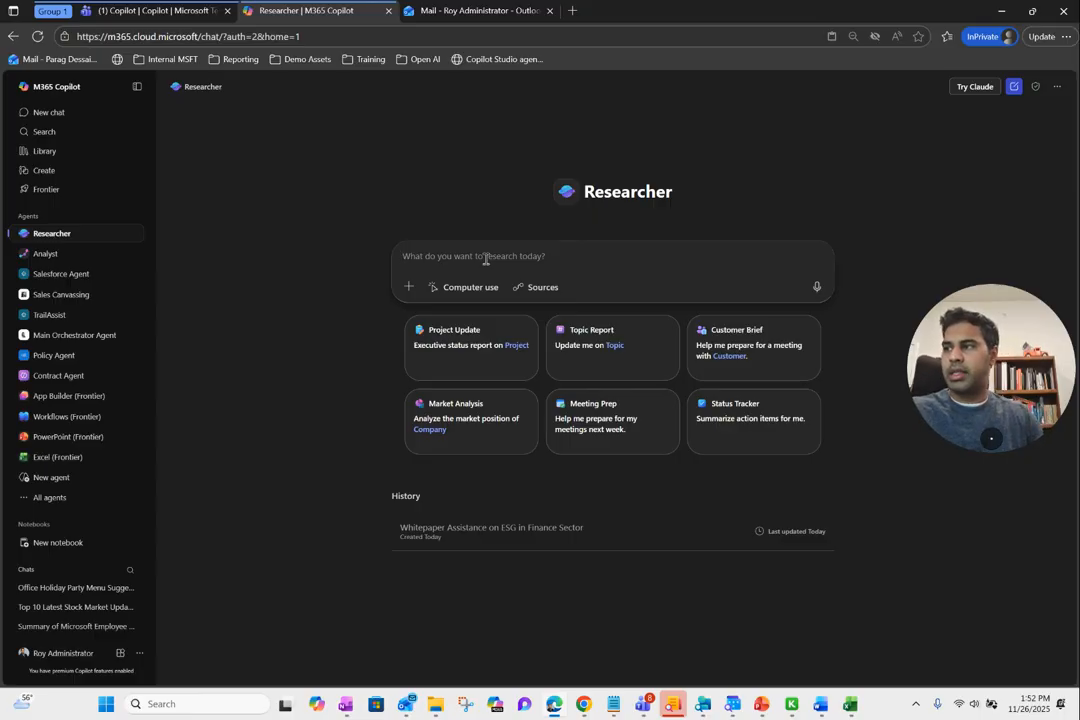
{"action": "type", "text": "can"}
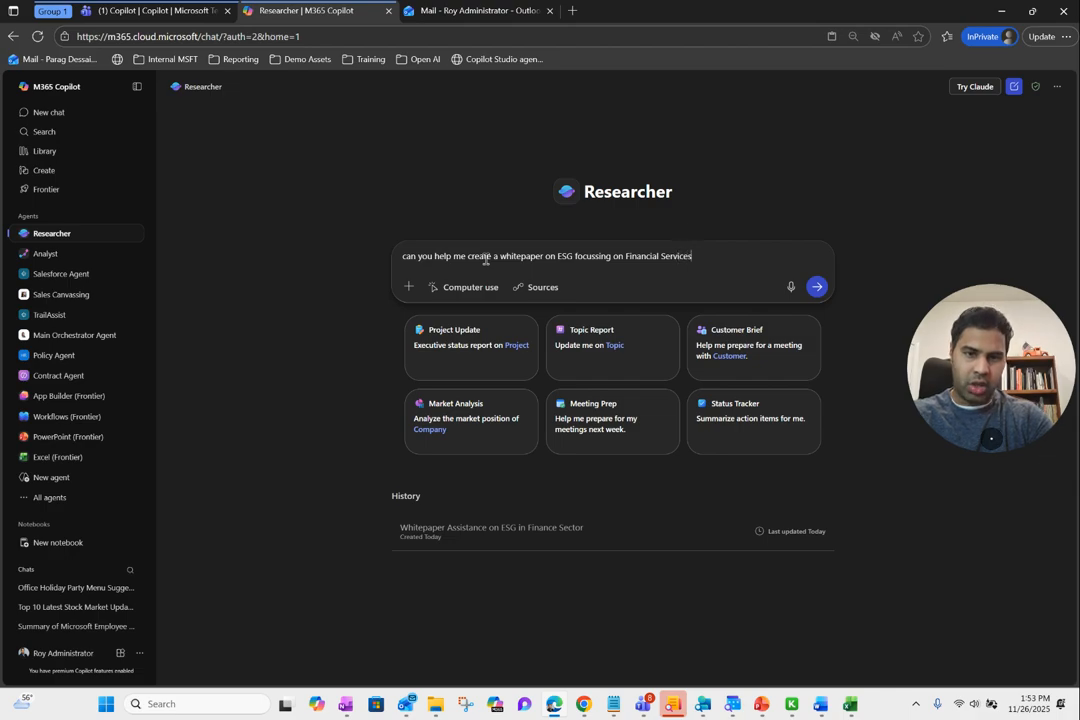
{"action": "right_click", "coordinate": [588, 255]}
{"action": "left_click", "coordinate": [600, 270]}
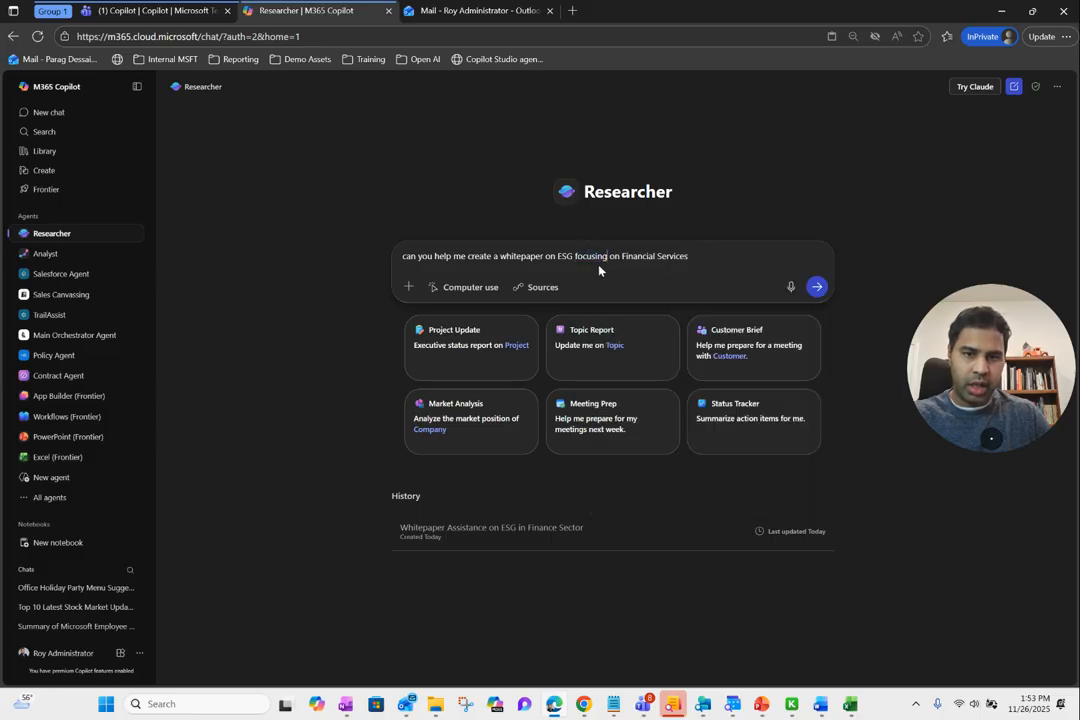
{"action": "left_click_drag", "start_coordinate": [700, 256], "coordinate": [404, 256]}
{"action": "left_click_drag", "start_coordinate": [880, 306], "coordinate": [212, 125]}
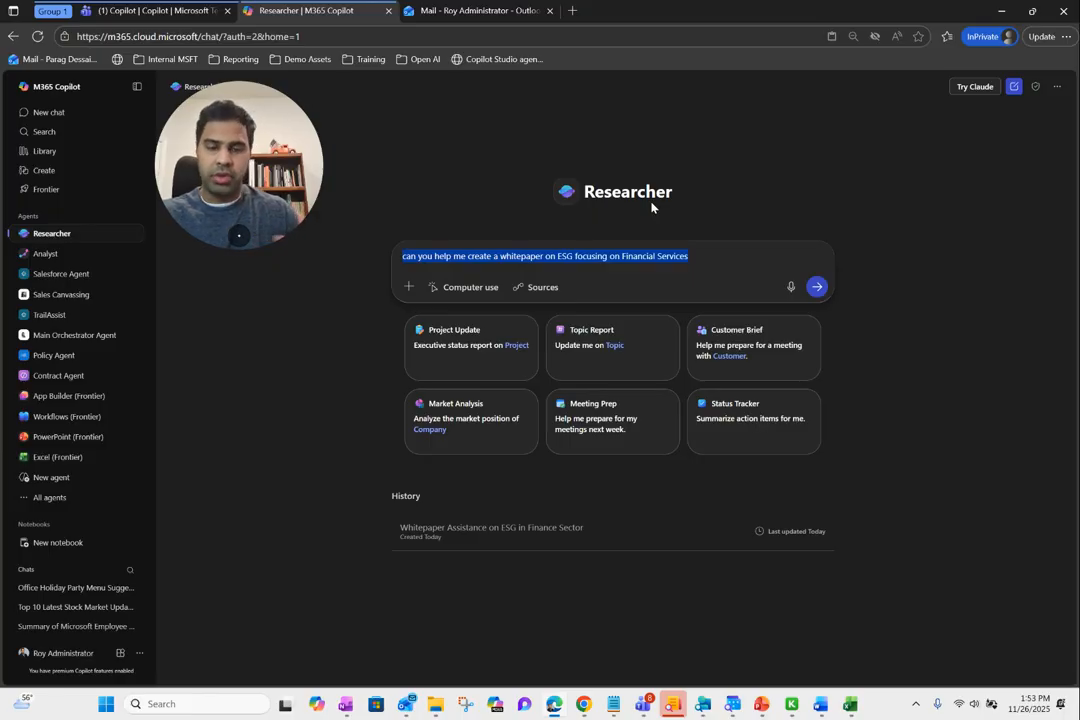
{"action": "left_click", "coordinate": [817, 287]}
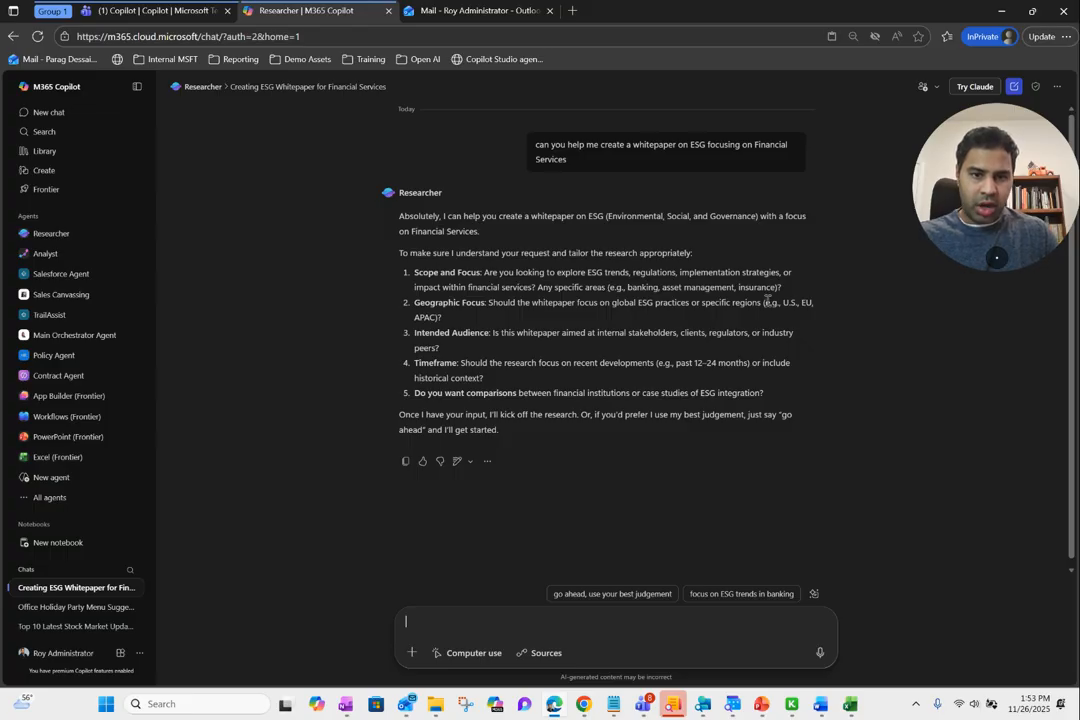
- Review Researcher's clarifying questions and reply "explore ESG trends in finacial services sectior across globe and its for external publication."
{"action": "left_click_drag", "start_coordinate": [563, 287], "coordinate": [621, 288]}
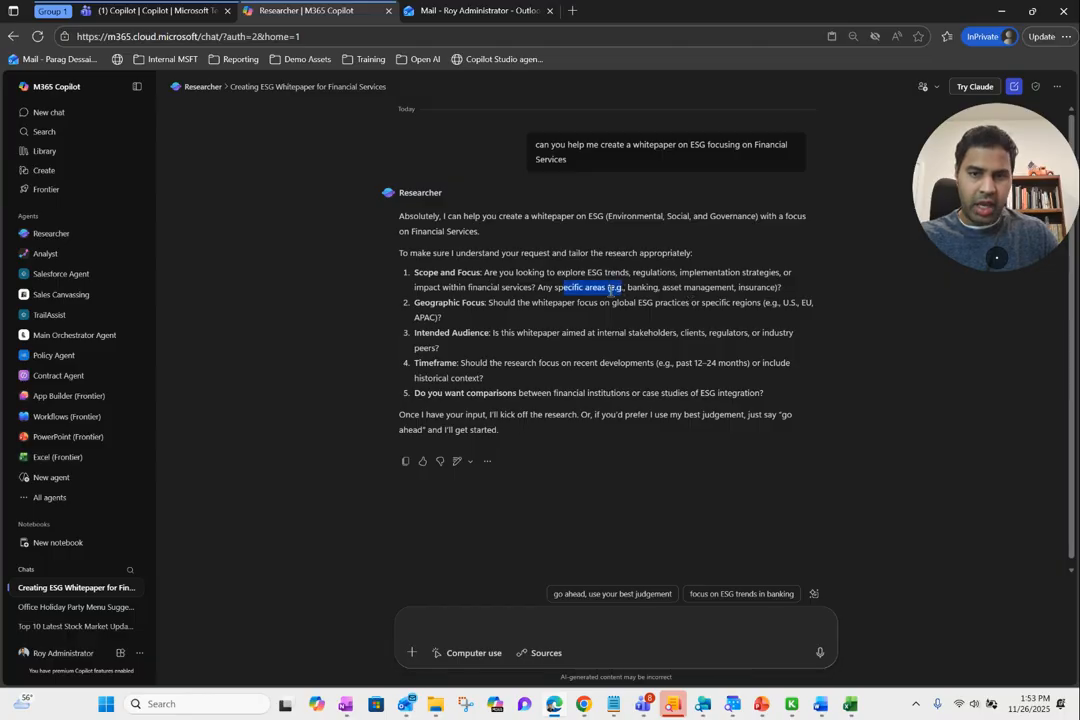
{"action": "left_click", "coordinate": [519, 318]}
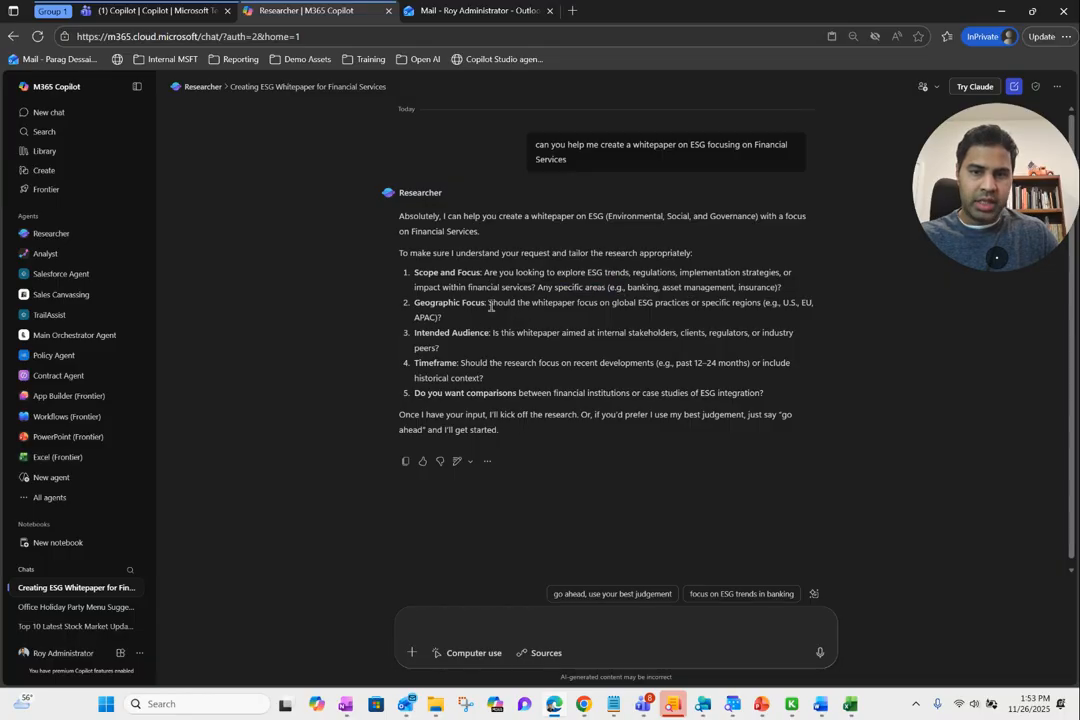
{"action": "left_click_drag", "start_coordinate": [489, 306], "coordinate": [798, 308]}
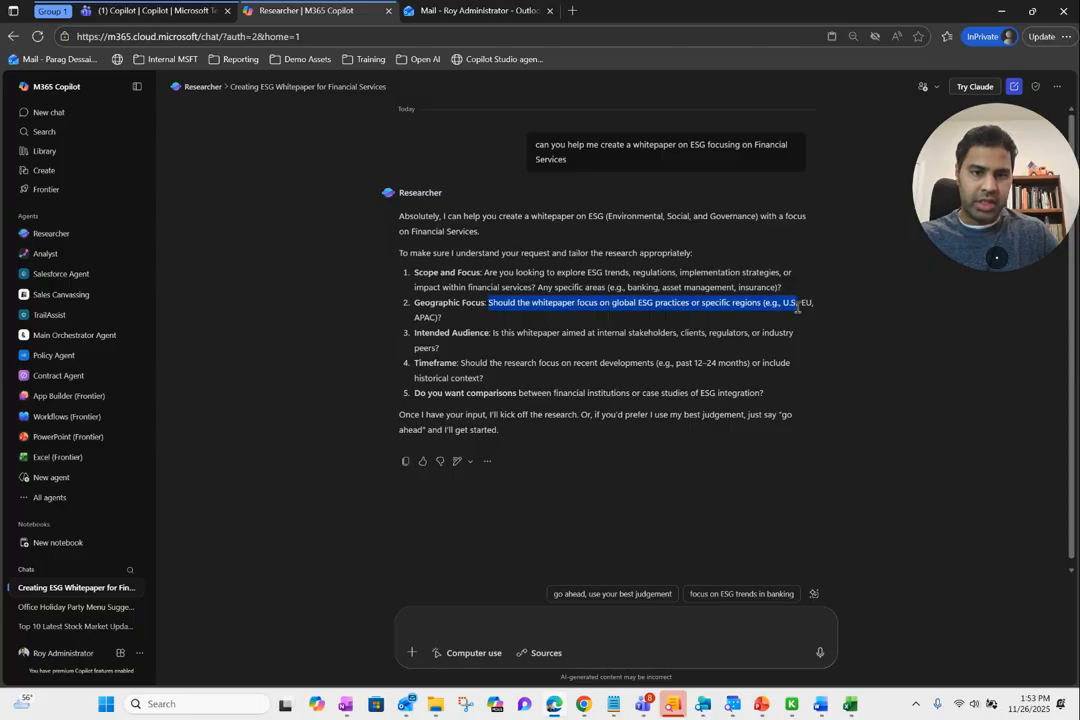
{"action": "left_click", "coordinate": [751, 326]}
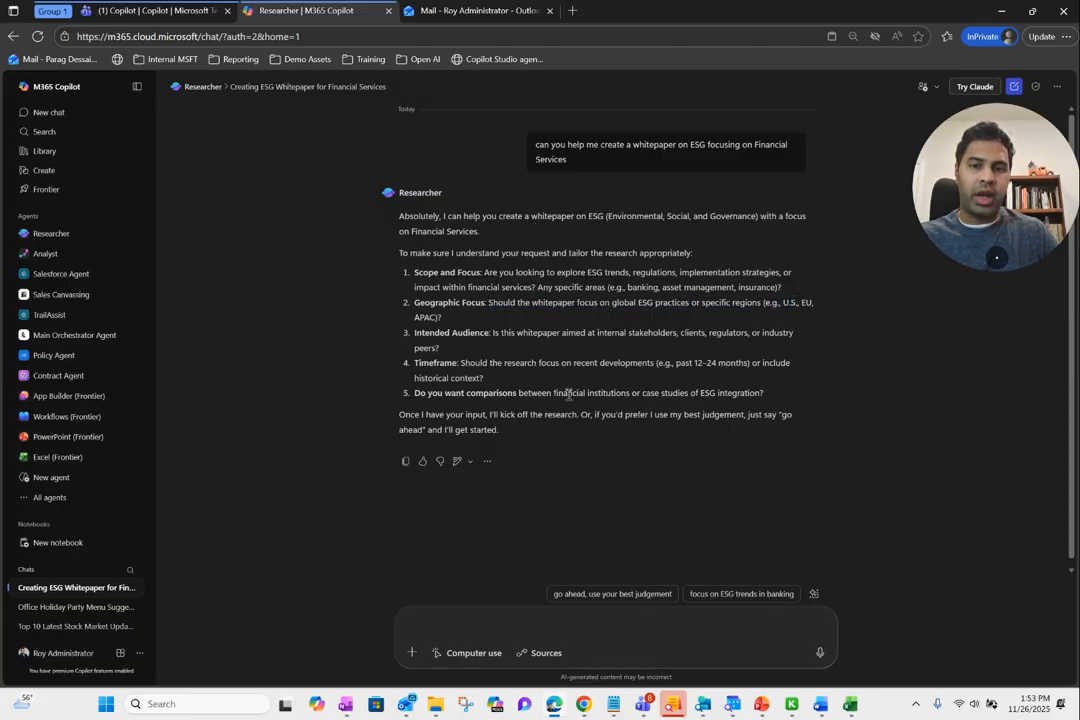
{"action": "left_click", "coordinate": [475, 621]}
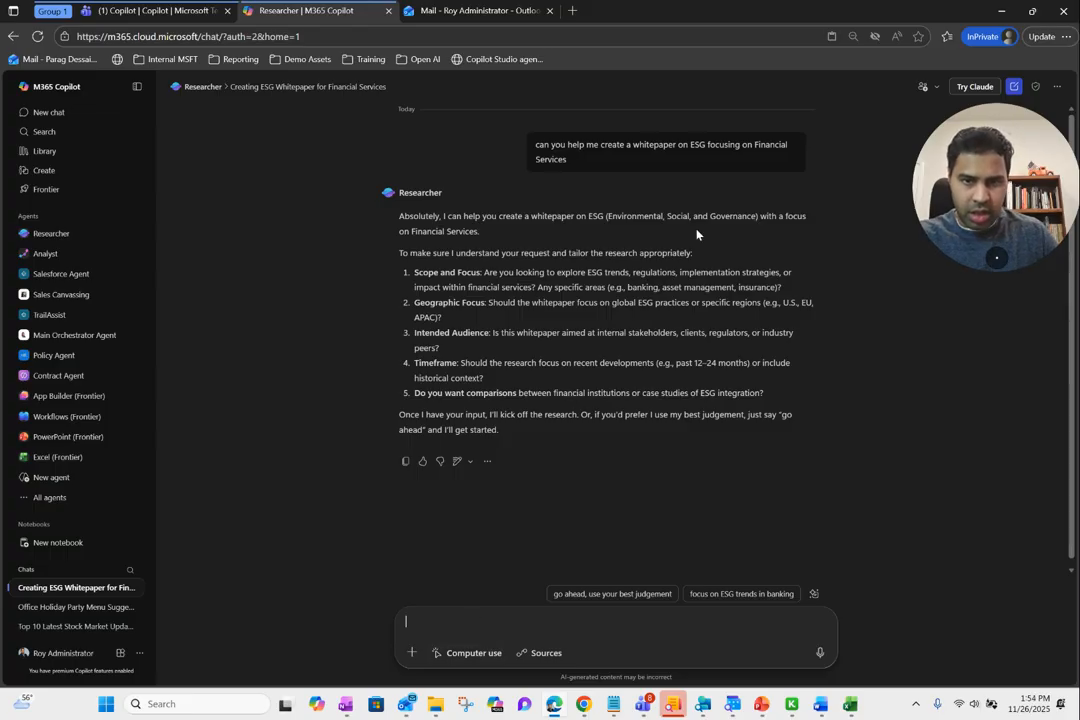
{"action": "type", "text": "g"}
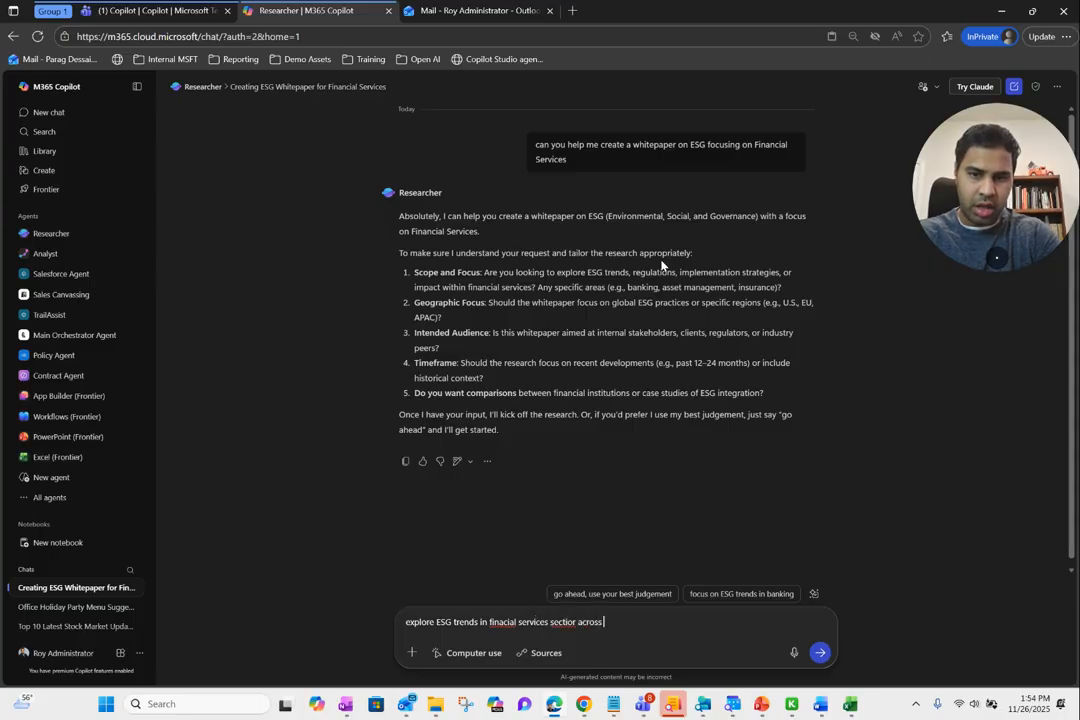
{"action": "type", "text": "be"}
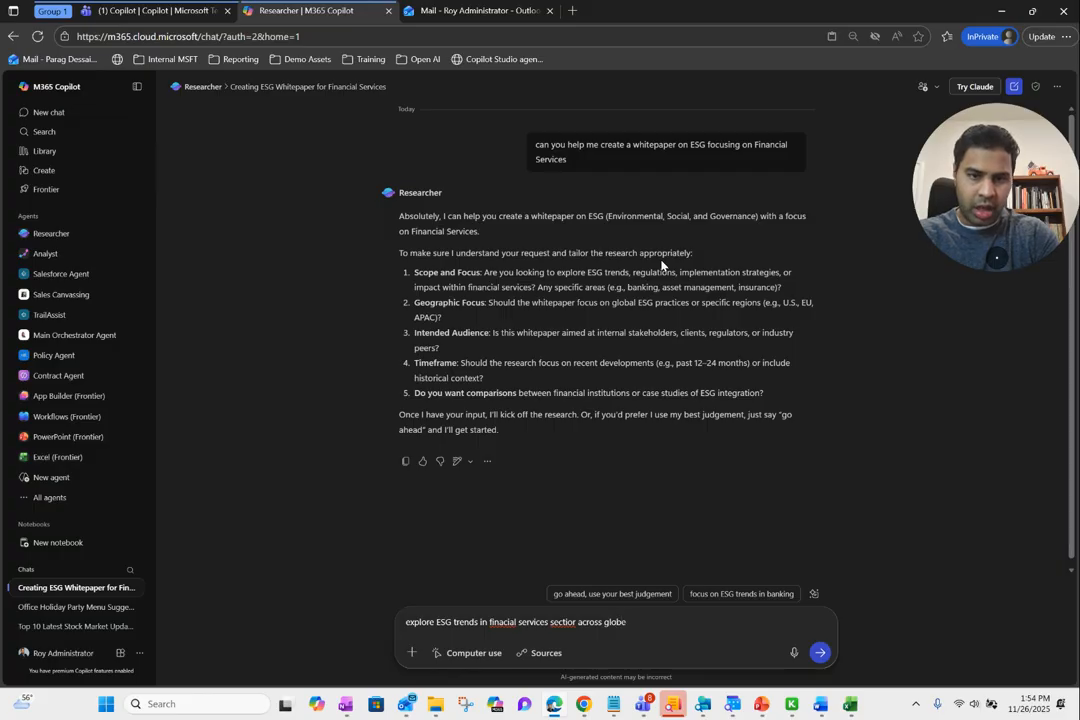
{"action": "type", "text": " and its for "}
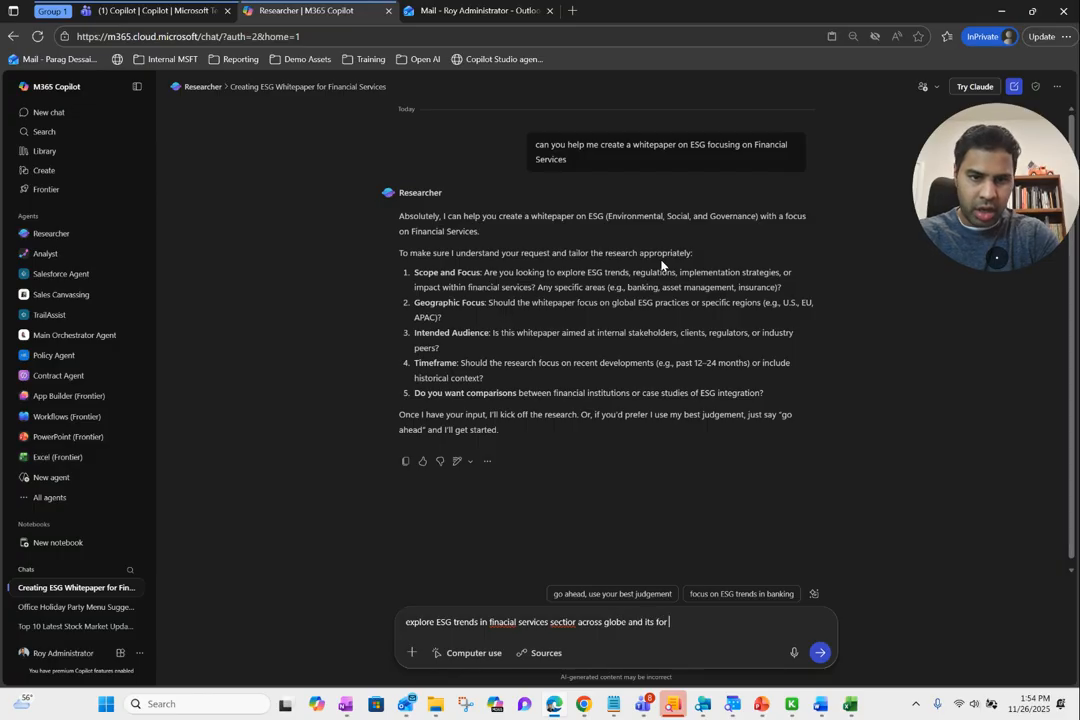
{"action": "type", "text": "cxternal b"}
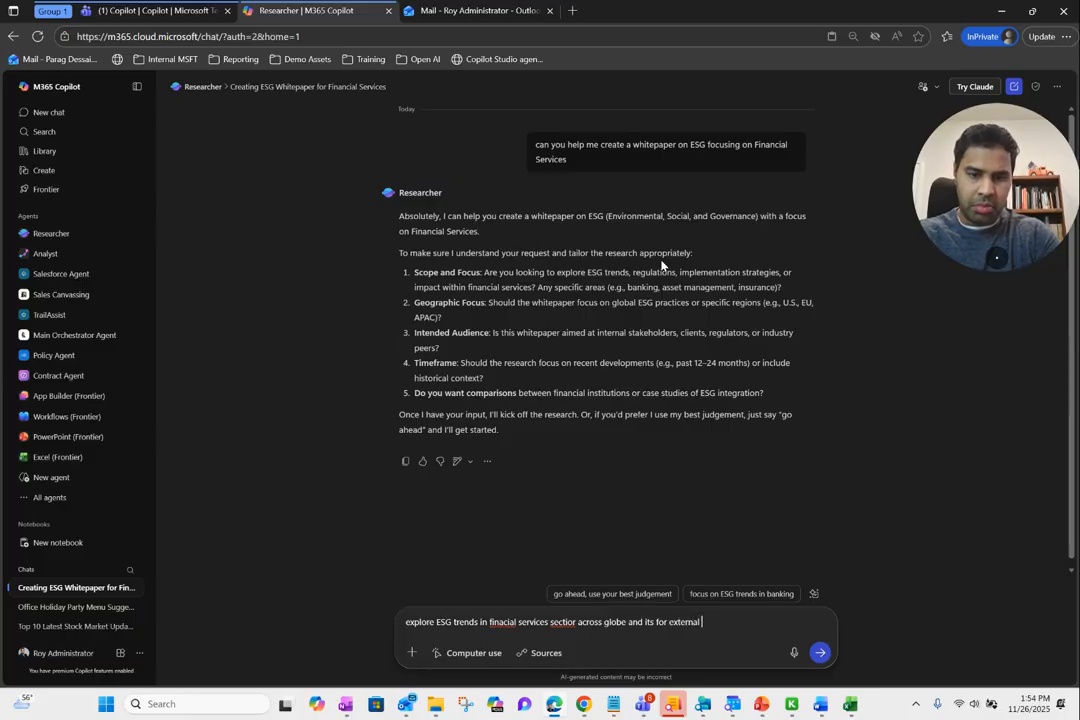
{"action": "key", "text": "BackSpace"}
{"action": "type", "text": "publicat"}
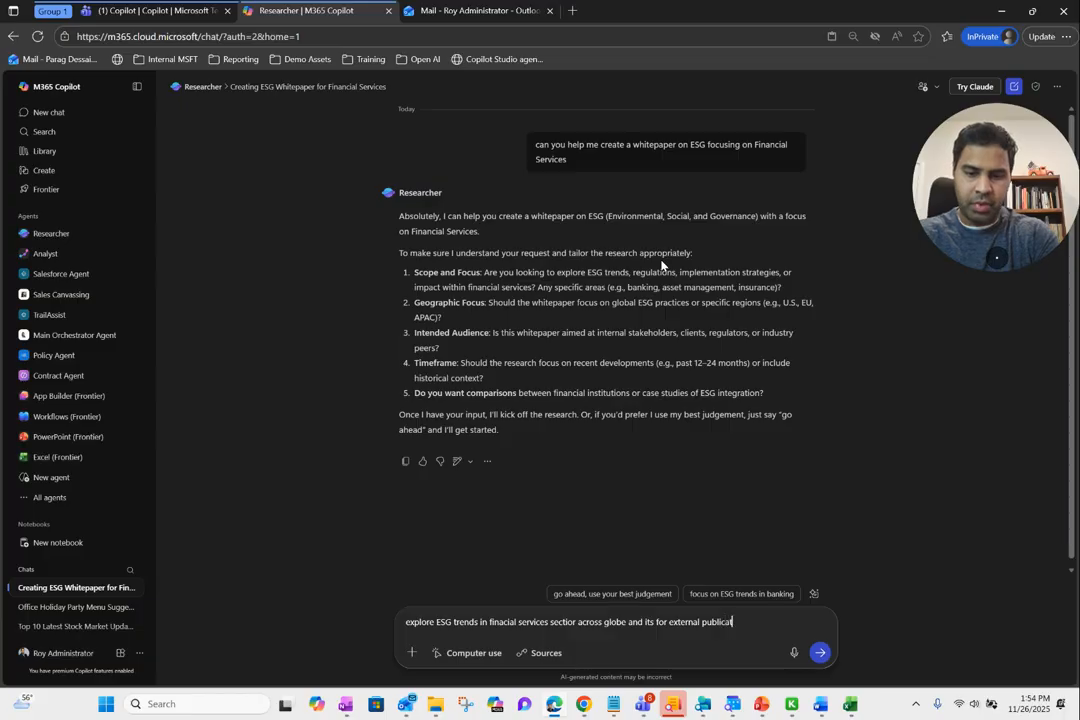
{"action": "type", "text": "ion."}
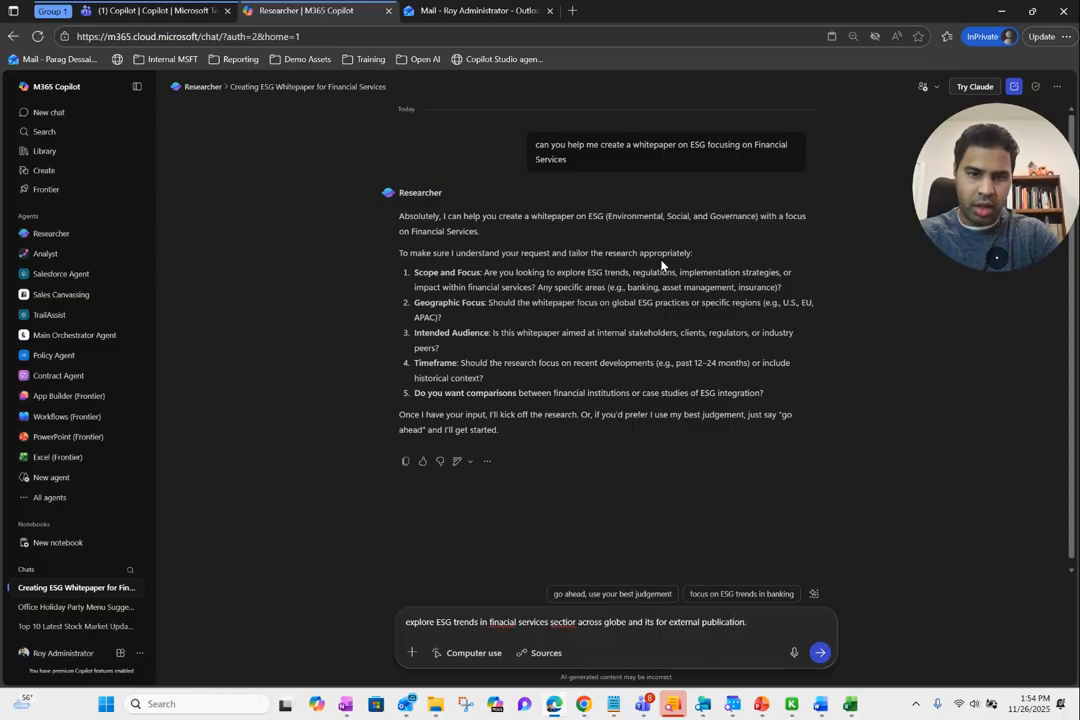
{"action": "key", "text": "Return"}
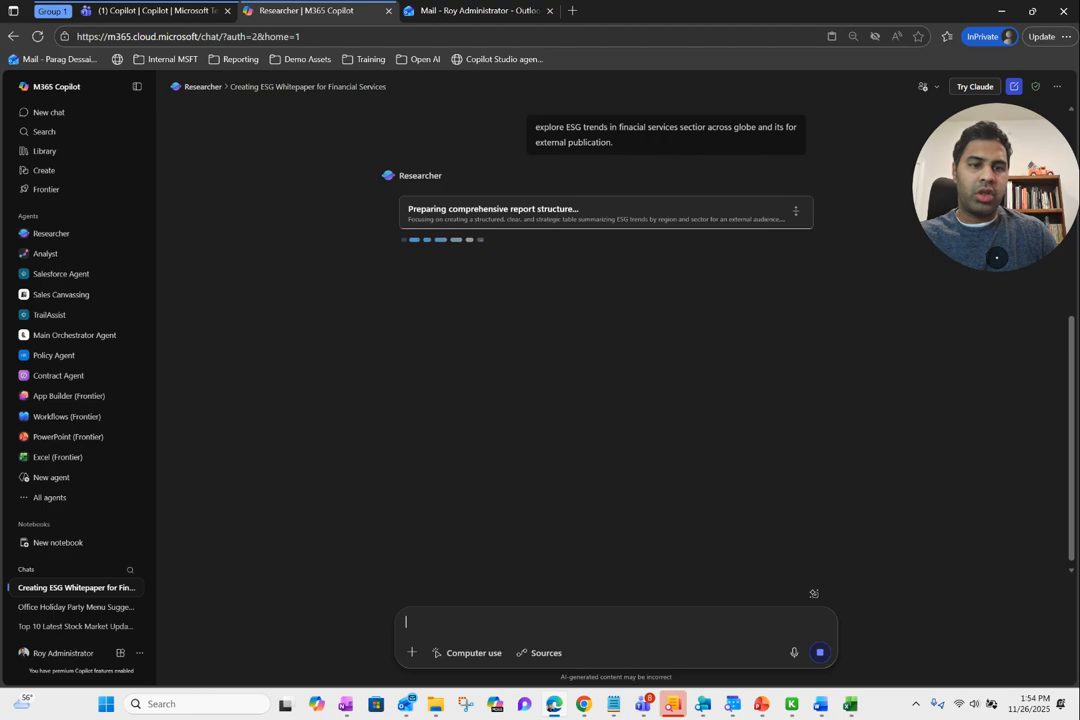
- Check the progress of Researcher's ESG report against the clarifying questions and the submitted reply
{"action": "left_click_drag", "start_coordinate": [1073, 320], "coordinate": [1068, 176]}
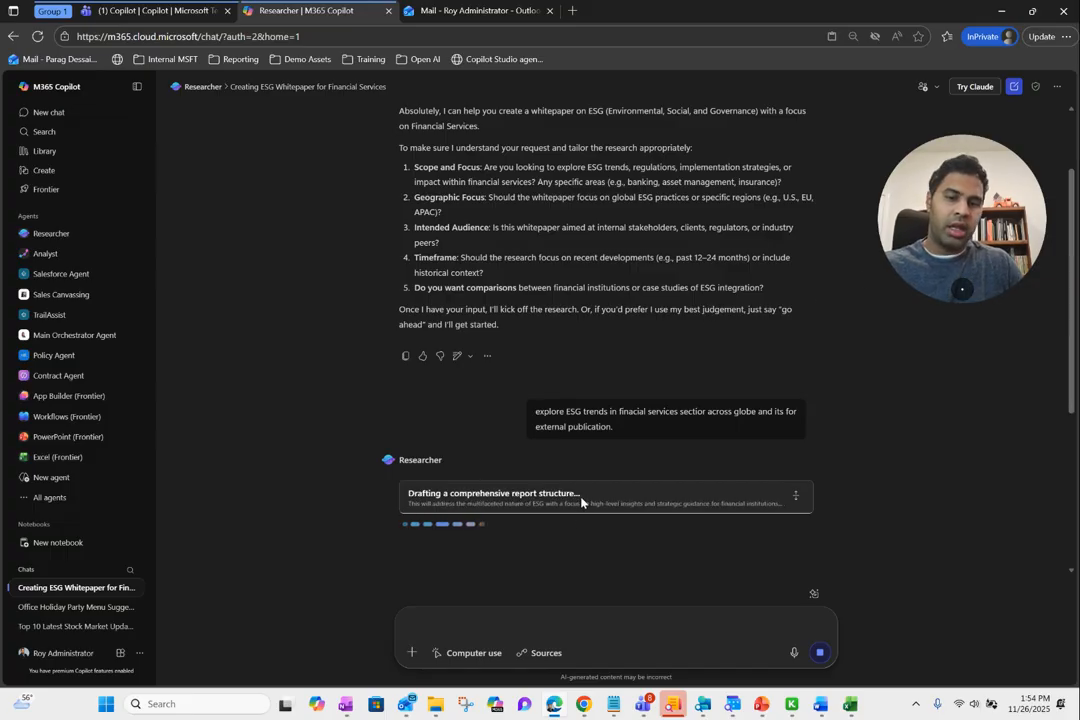
{"action": "scroll", "coordinate": [615, 501], "scroll_direction": "down", "scroll_amount": 1}
{"action": "scroll", "coordinate": [597, 323], "scroll_direction": "up", "scroll_amount": 1}
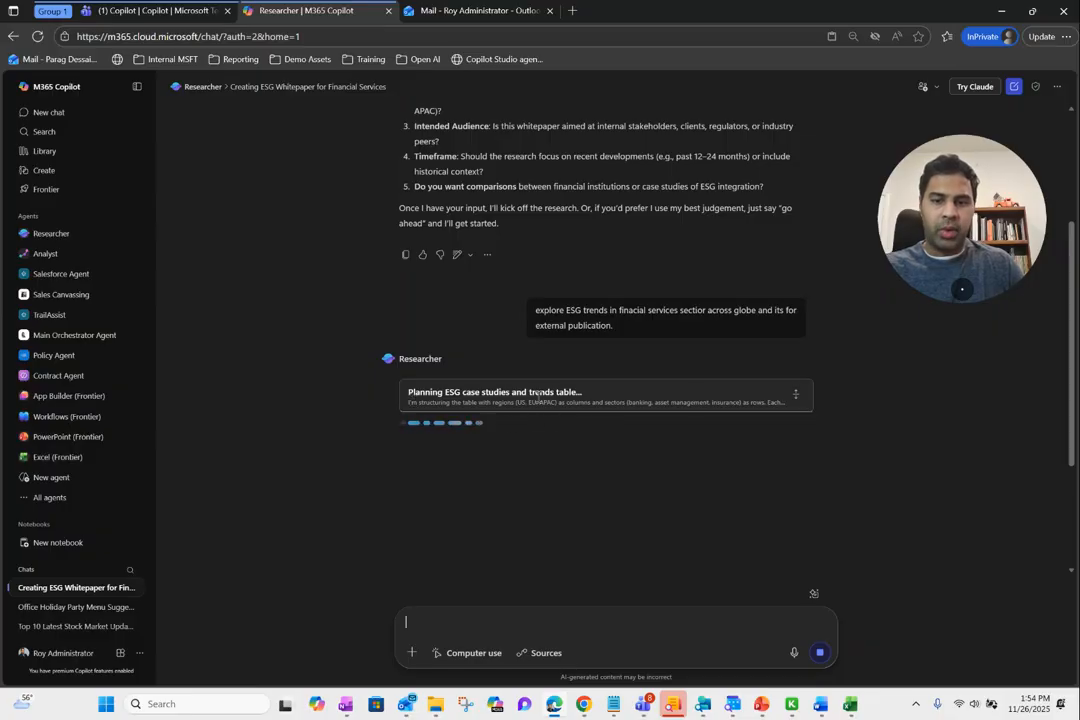
{"action": "scroll", "coordinate": [538, 397], "scroll_direction": "down", "scroll_amount": 3}
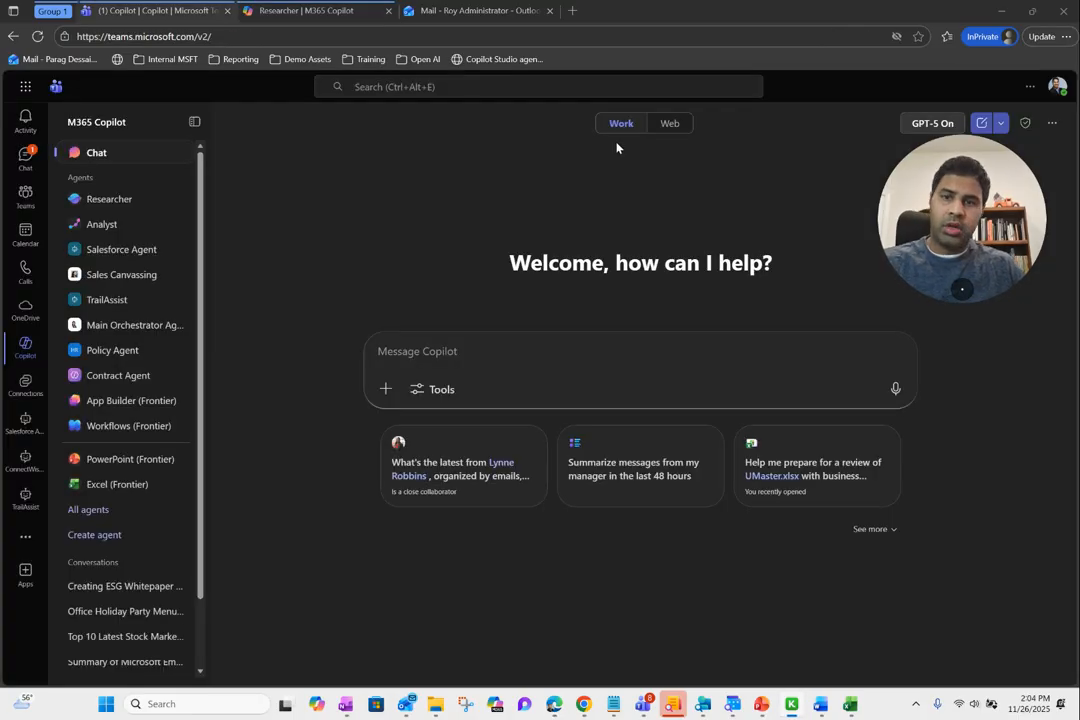
{"action": "left_click", "coordinate": [300, 12]}
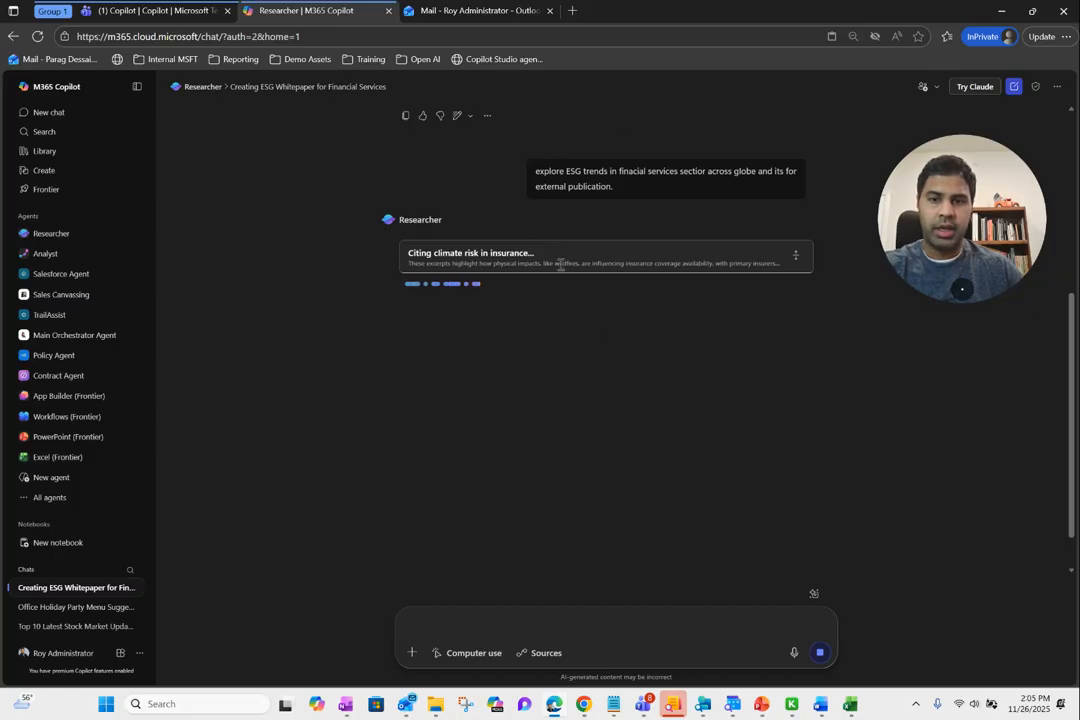
- Switch to Copilot in Teams and open the Analyst agent, reloading the page to get it to load
{"action": "left_click", "coordinate": [148, 13]}
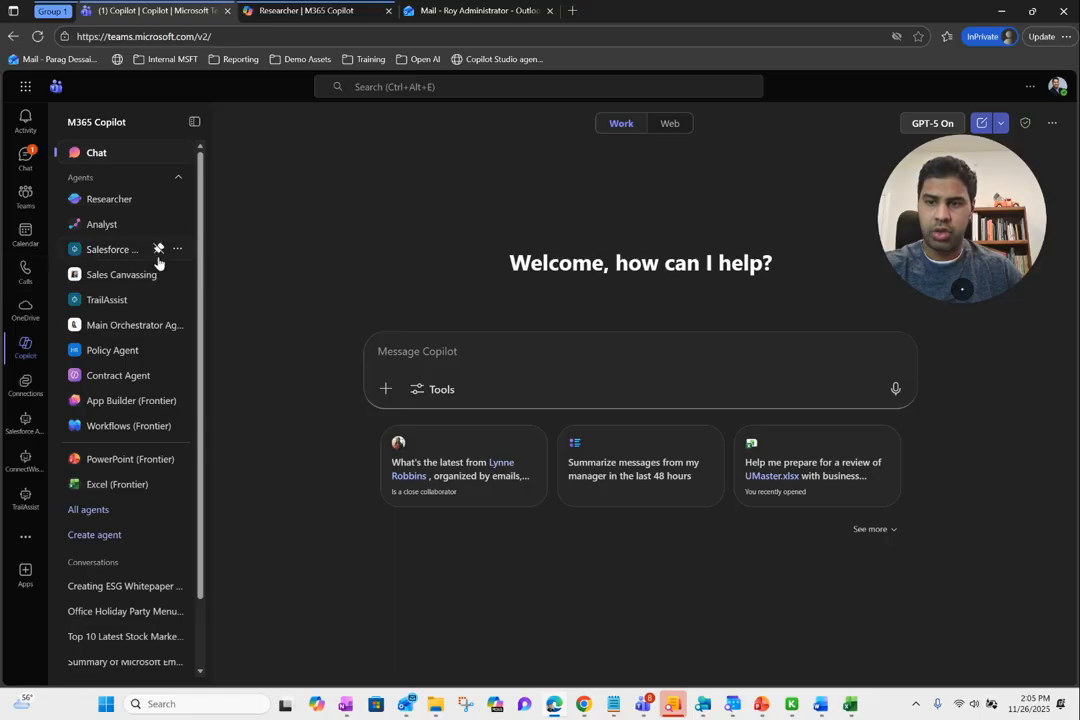
{"action": "left_click", "coordinate": [102, 225]}
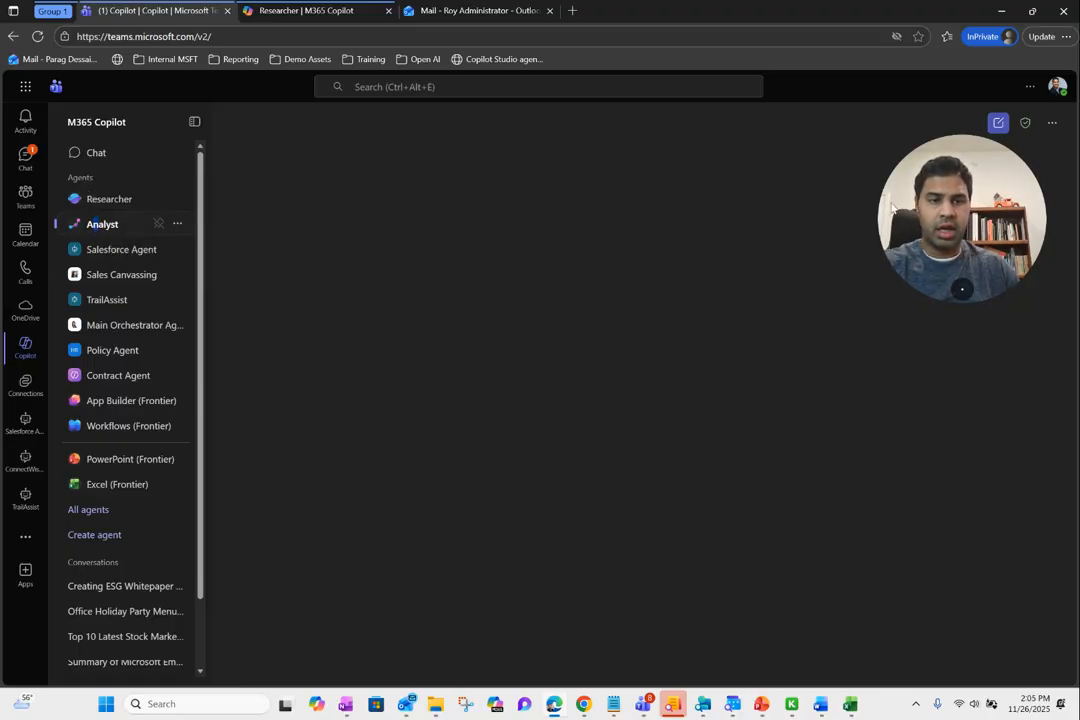
{"action": "left_click", "coordinate": [38, 36]}
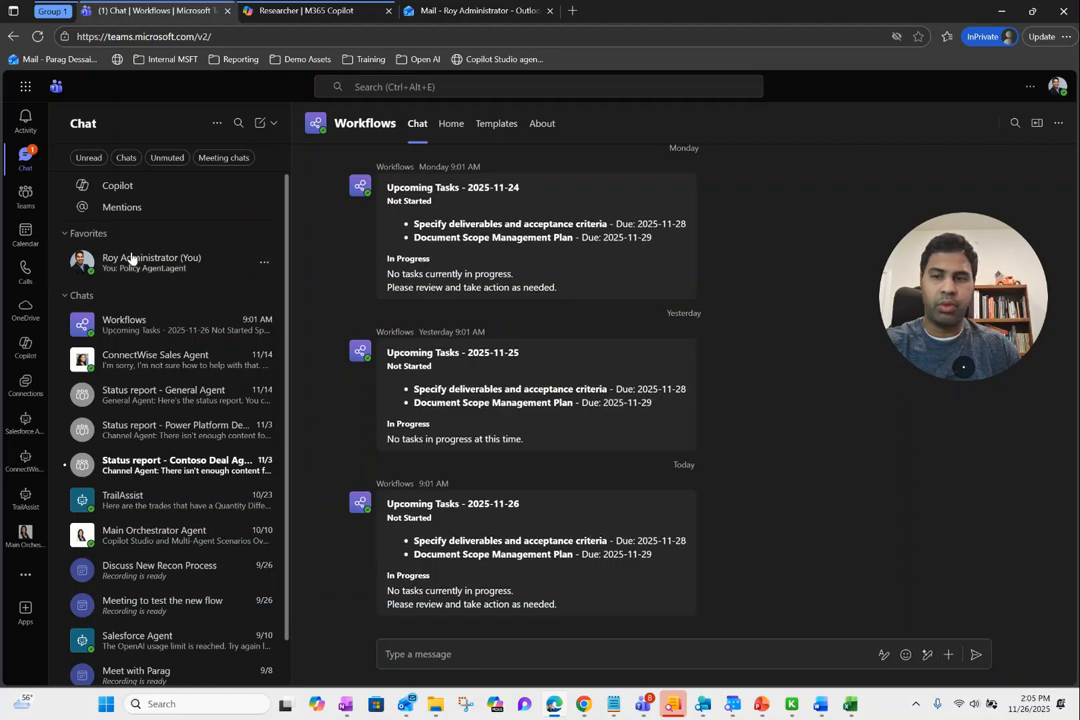
{"action": "left_click", "coordinate": [25, 351]}
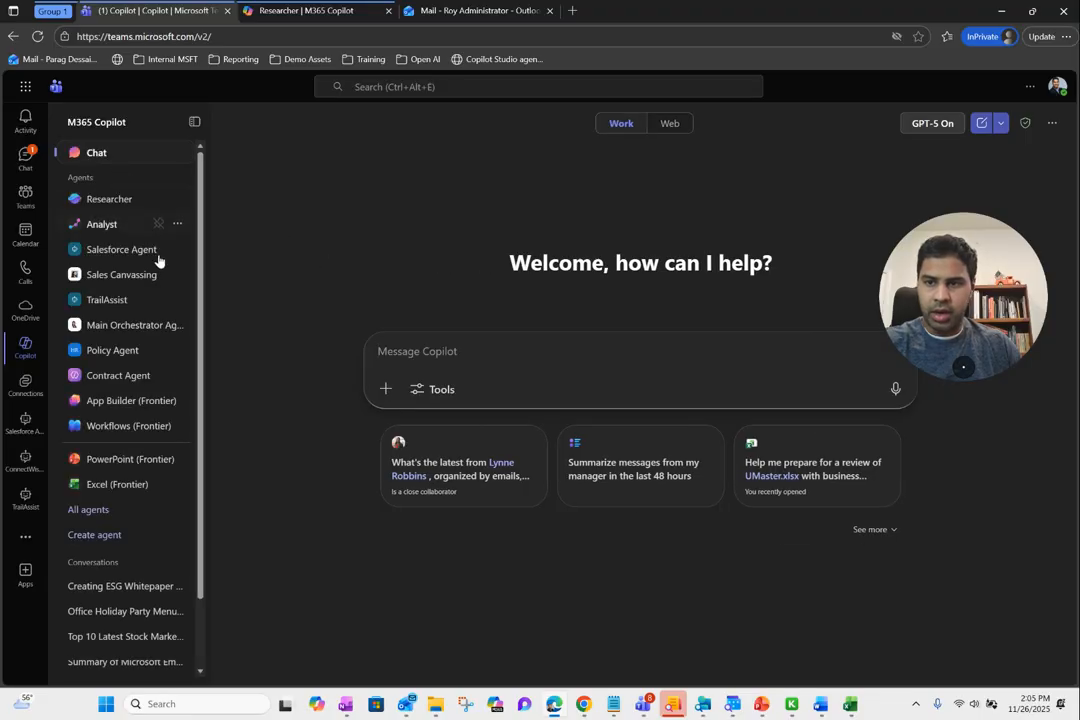
{"action": "left_click", "coordinate": [101, 227]}
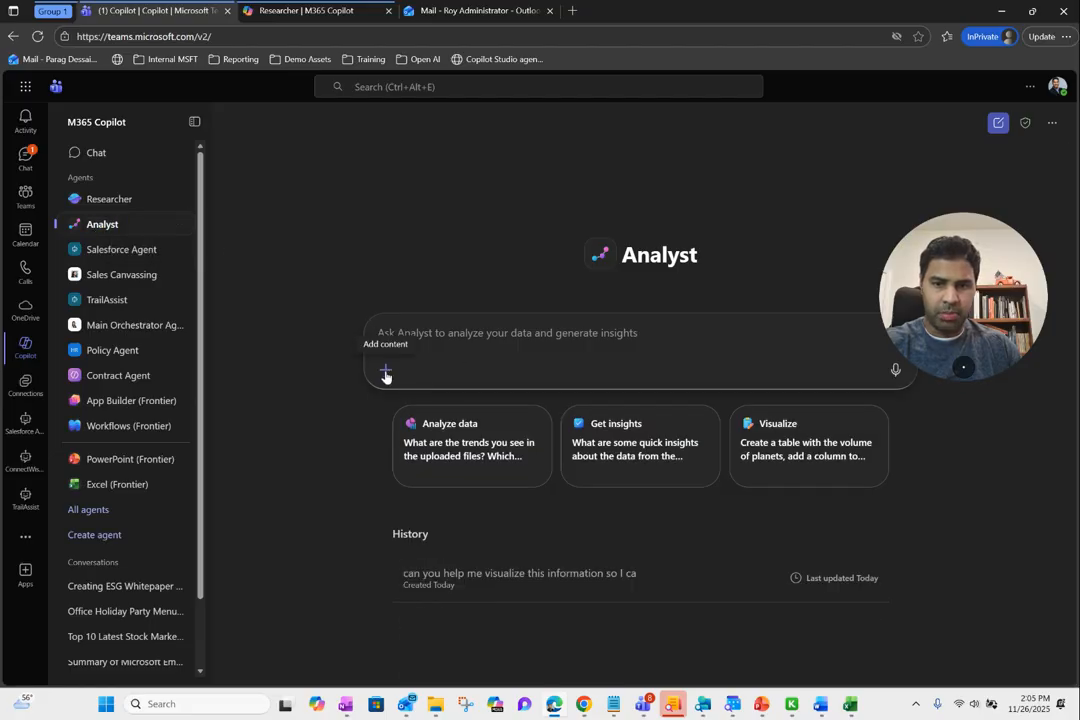
- Upload the newCarSalesReport workbook from the Excel folder in 07_Sample Docs to the Analyst prompt
{"action": "left_click", "coordinate": [386, 372]}
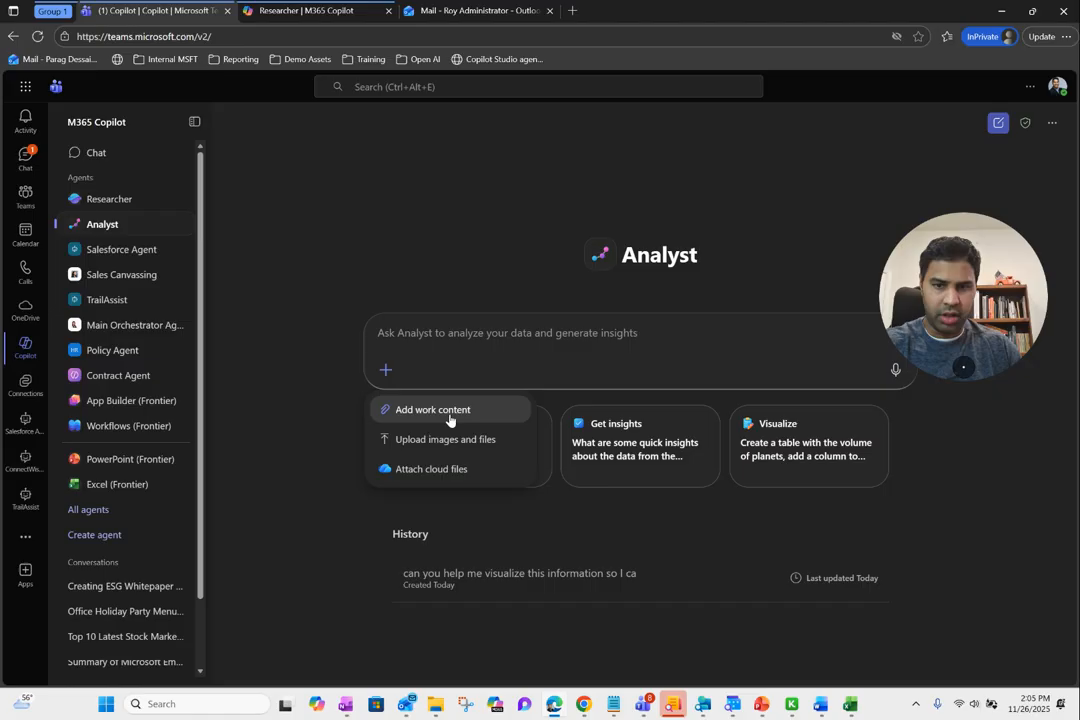
{"action": "left_click", "coordinate": [430, 439]}
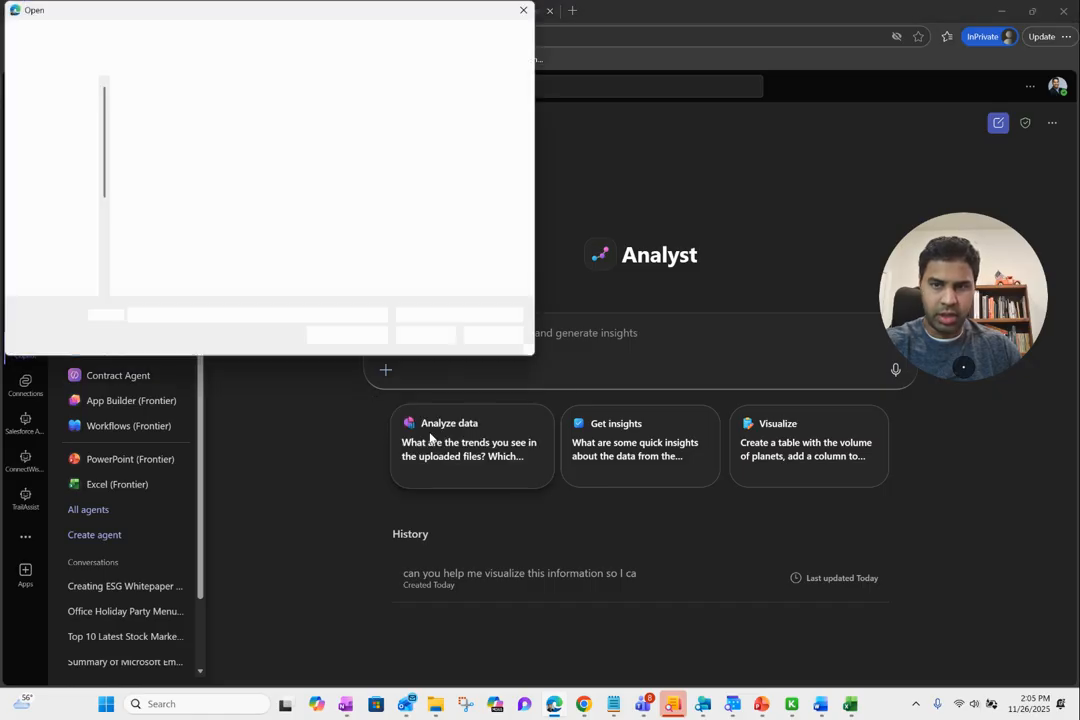
{"action": "left_click", "coordinate": [168, 37]}
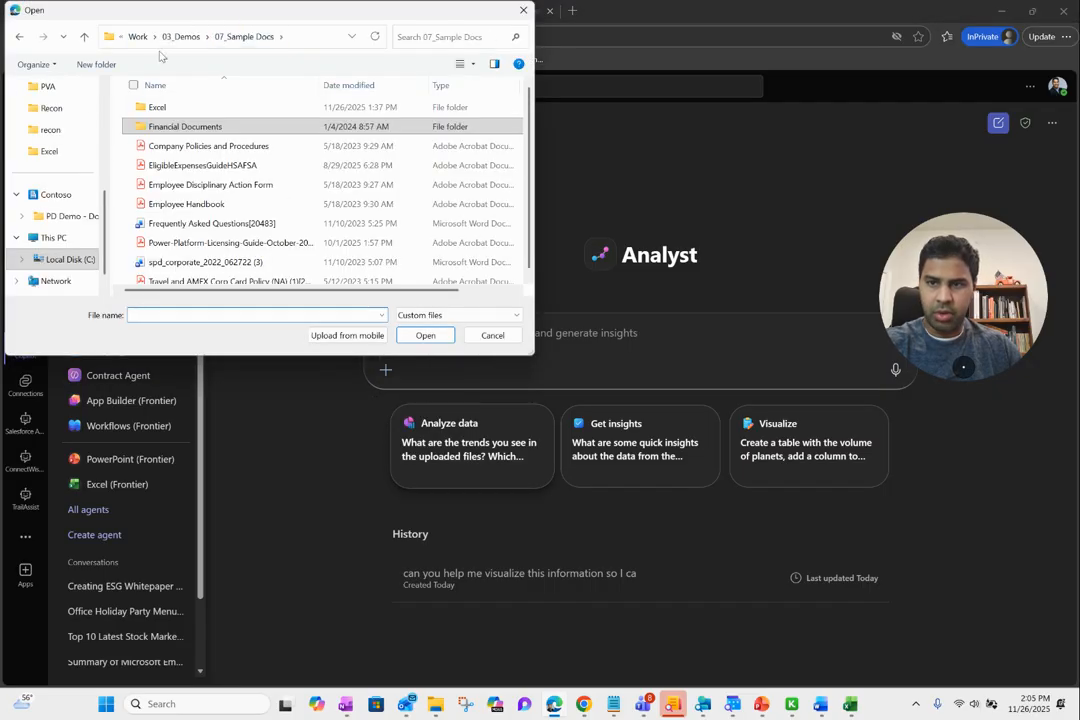
{"action": "double_click", "coordinate": [160, 107]}
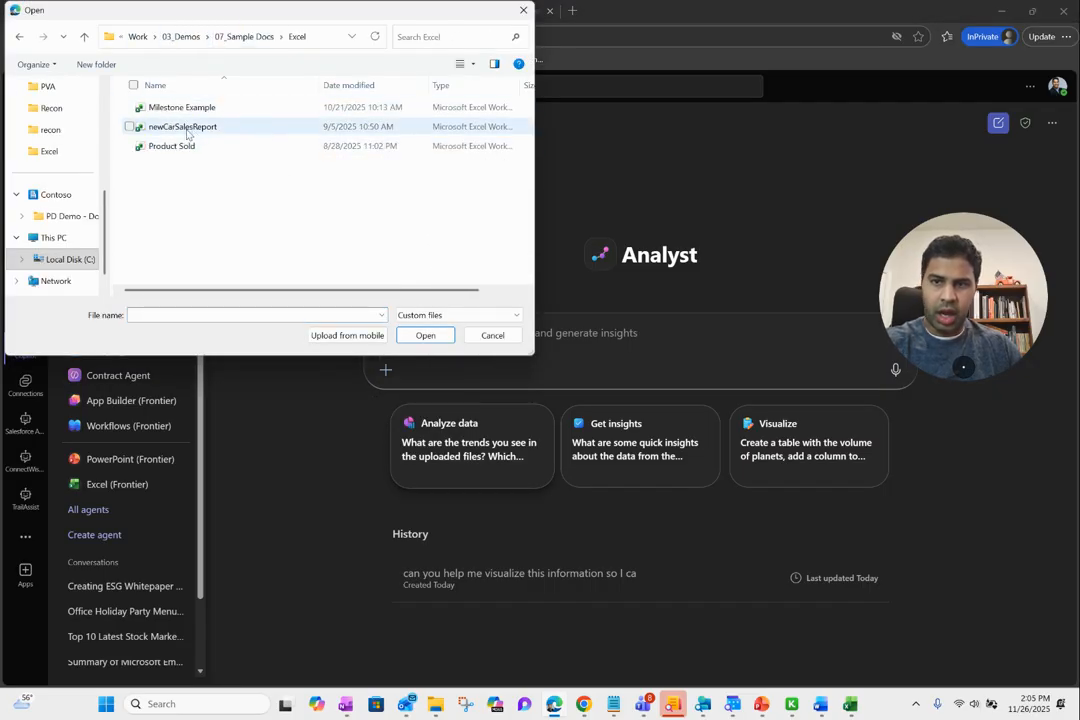
{"action": "left_click", "coordinate": [185, 127]}
{"action": "double_click", "coordinate": [185, 127]}
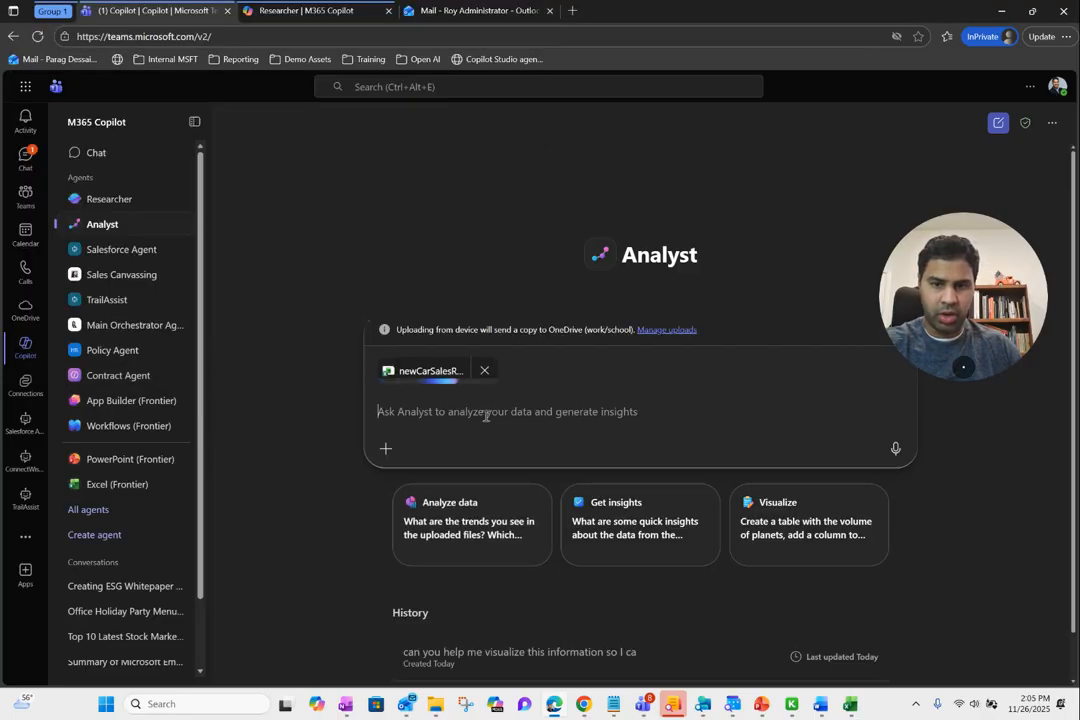
- Ask Analyst "can you help me visualize the data and analyze which car brand is most profitable for our showroom"
{"action": "type", "text": "can"}
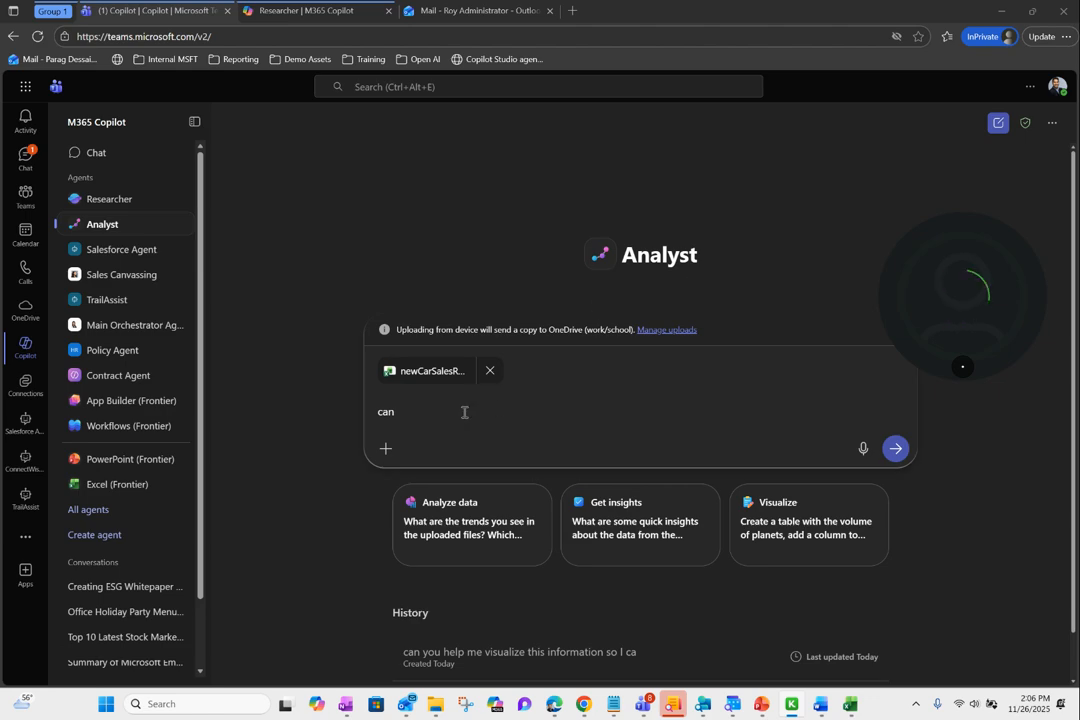
{"action": "type", "text": "you help me visual"}
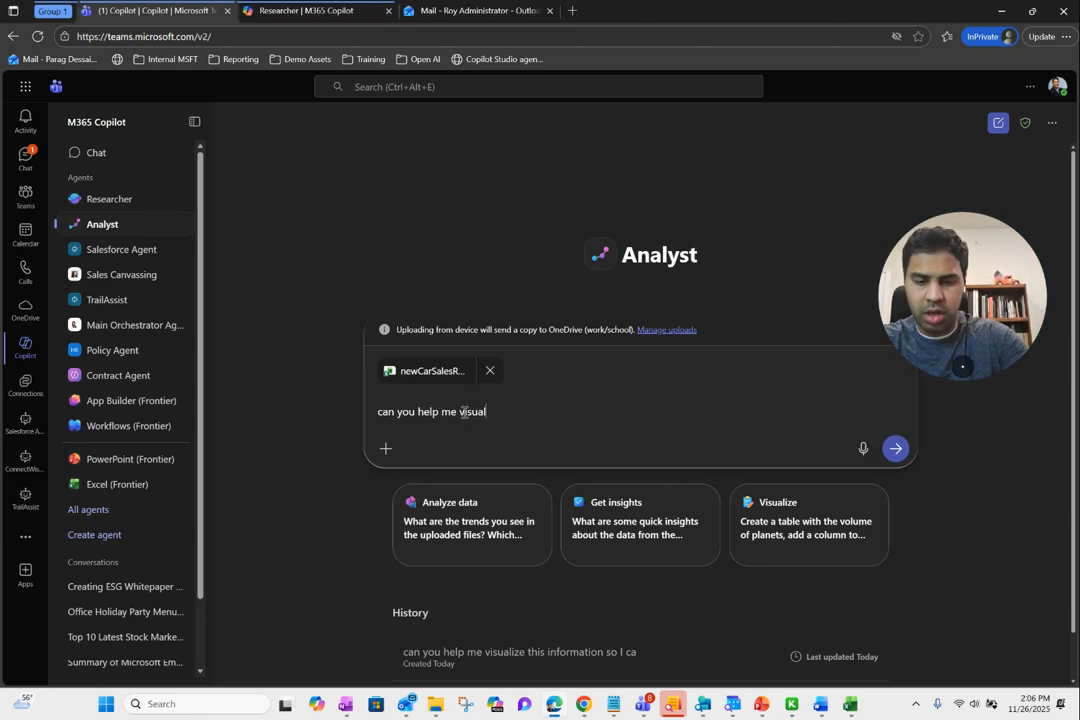
{"action": "type", "text": "ize the da"}
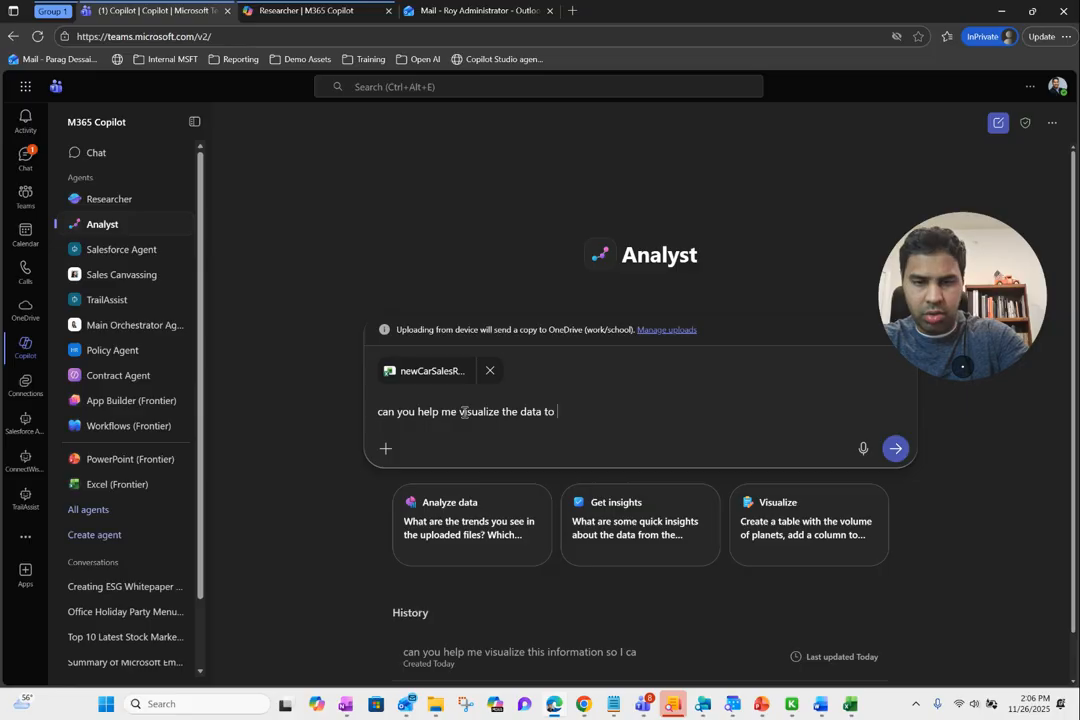
{"action": "type", "text": "ta and analy"}
{"action": "type", "text": "which car bran"}
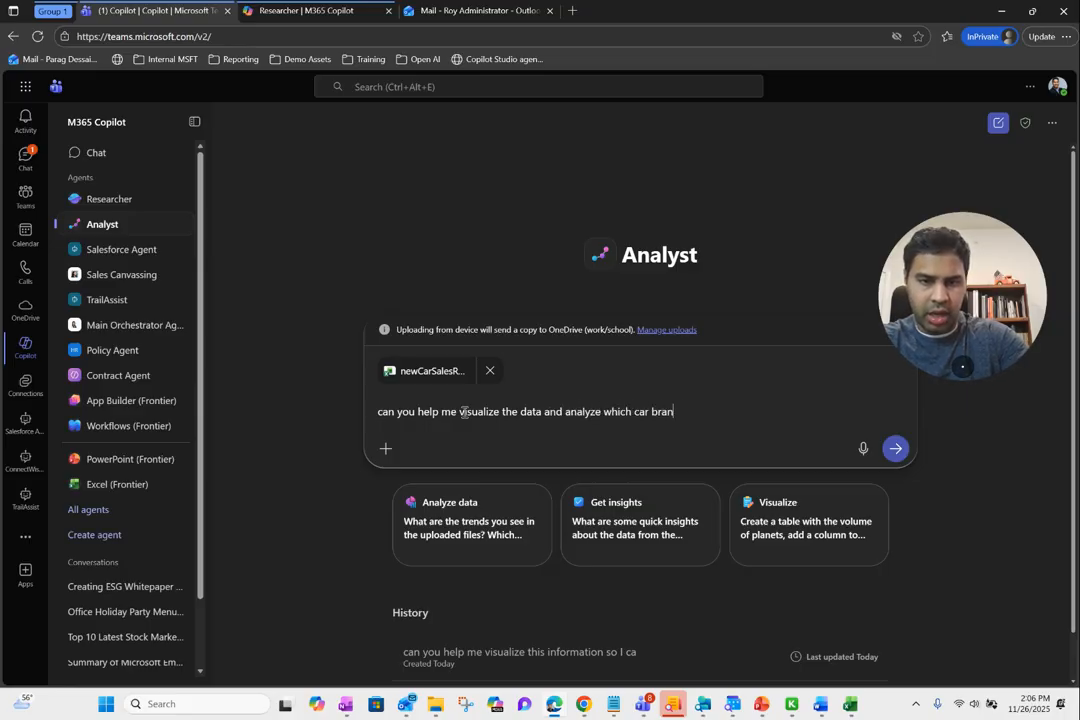
{"action": "type", "text": "d is most profit"}
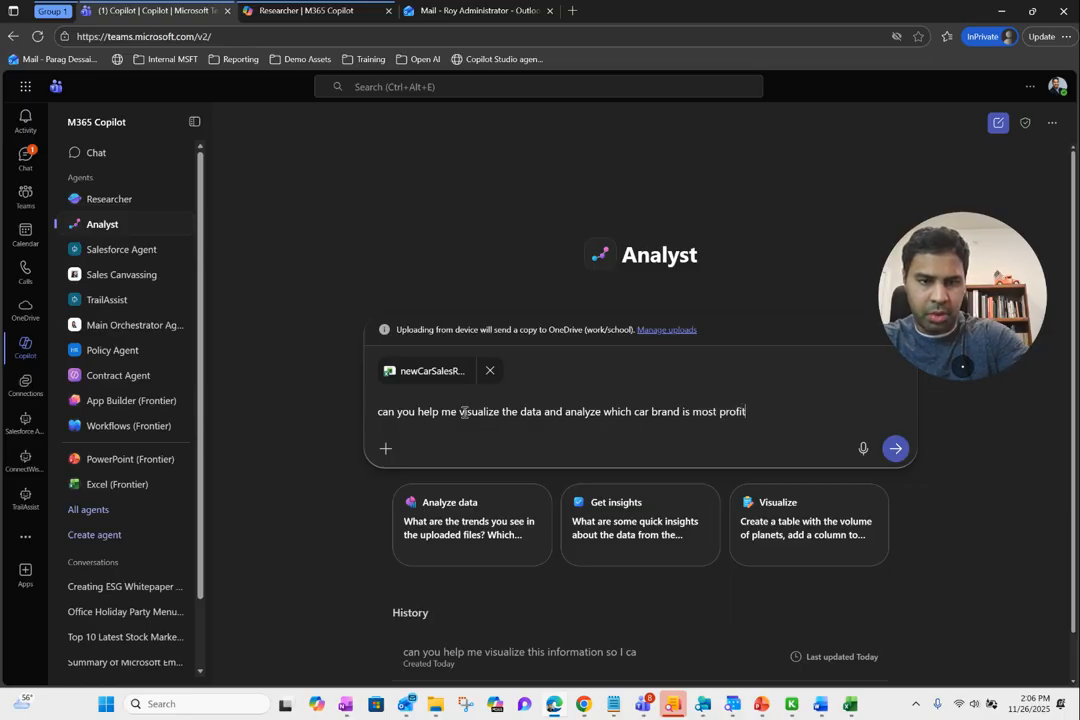
{"action": "type", "text": "able for our sh"}
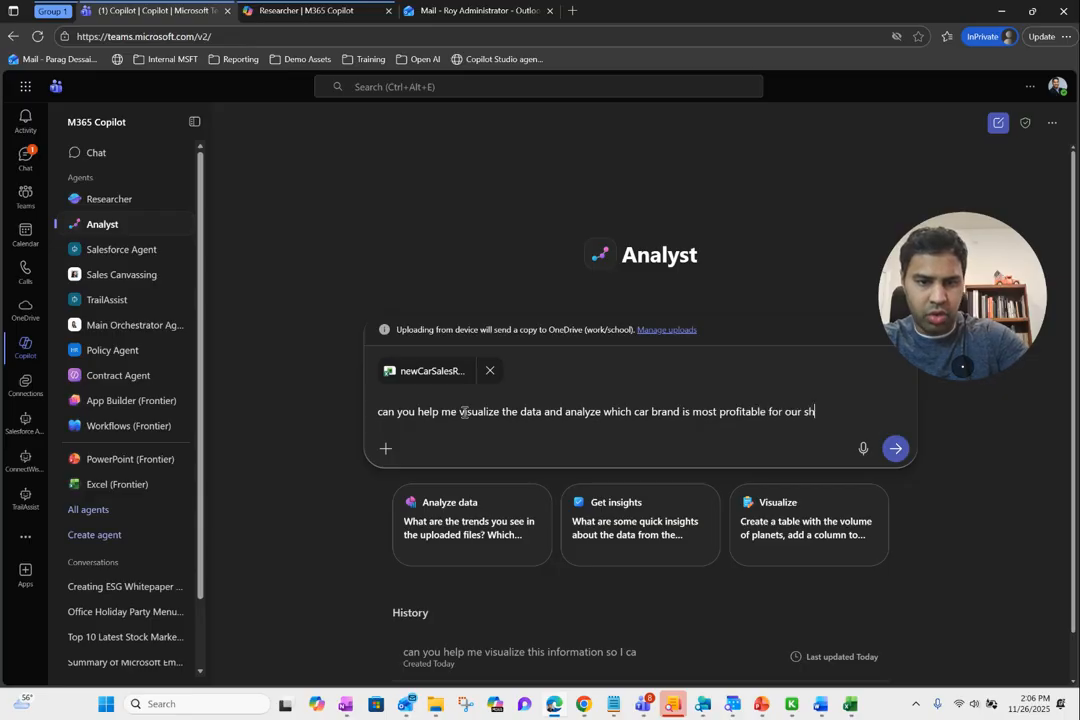
{"action": "type", "text": "owroom"}
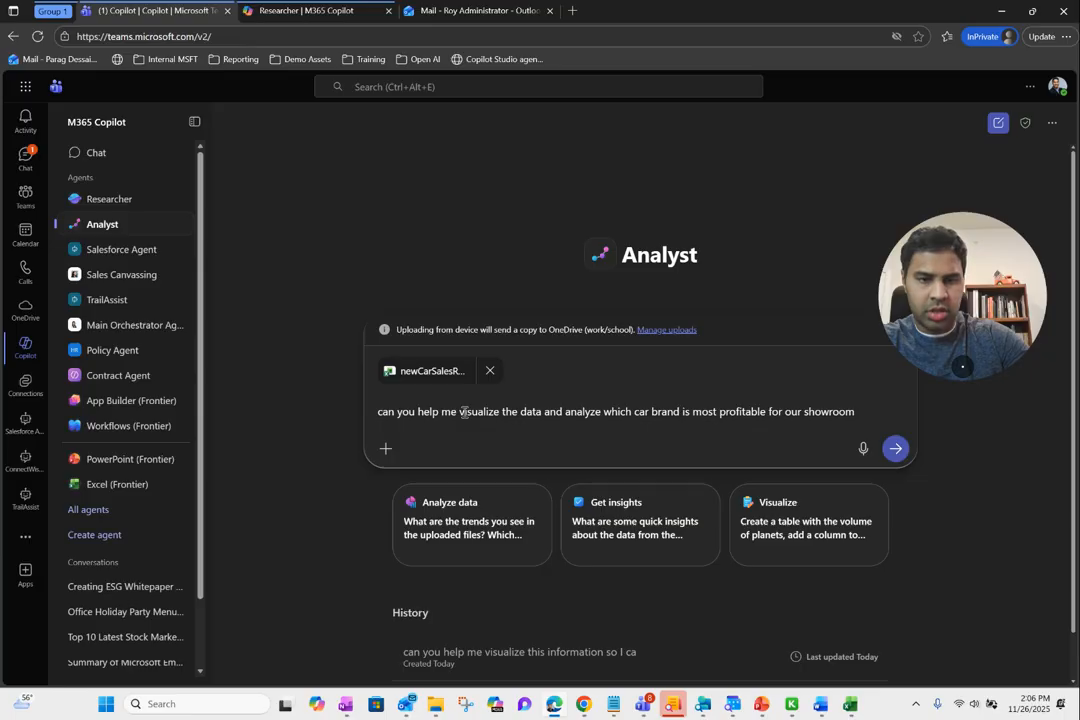
{"action": "key", "text": "Return"}
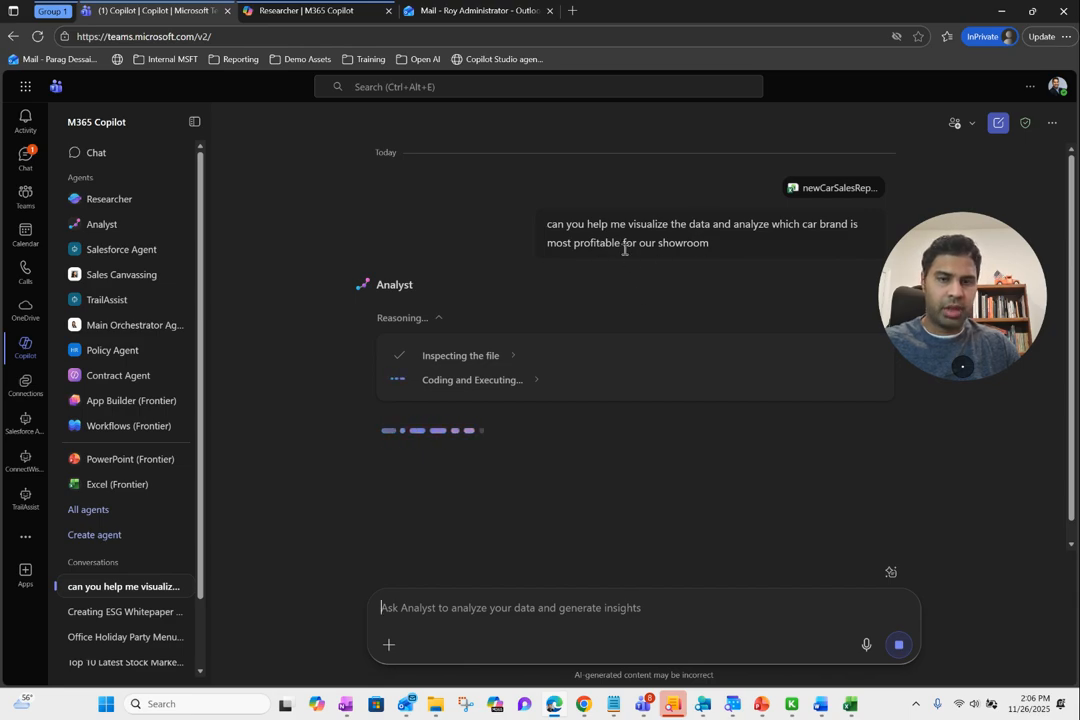
- Open the newCarSalesReport workbook in Excel and examine its column headers, from Make and Model through NetProfitMargin
{"action": "left_click", "coordinate": [435, 704]}
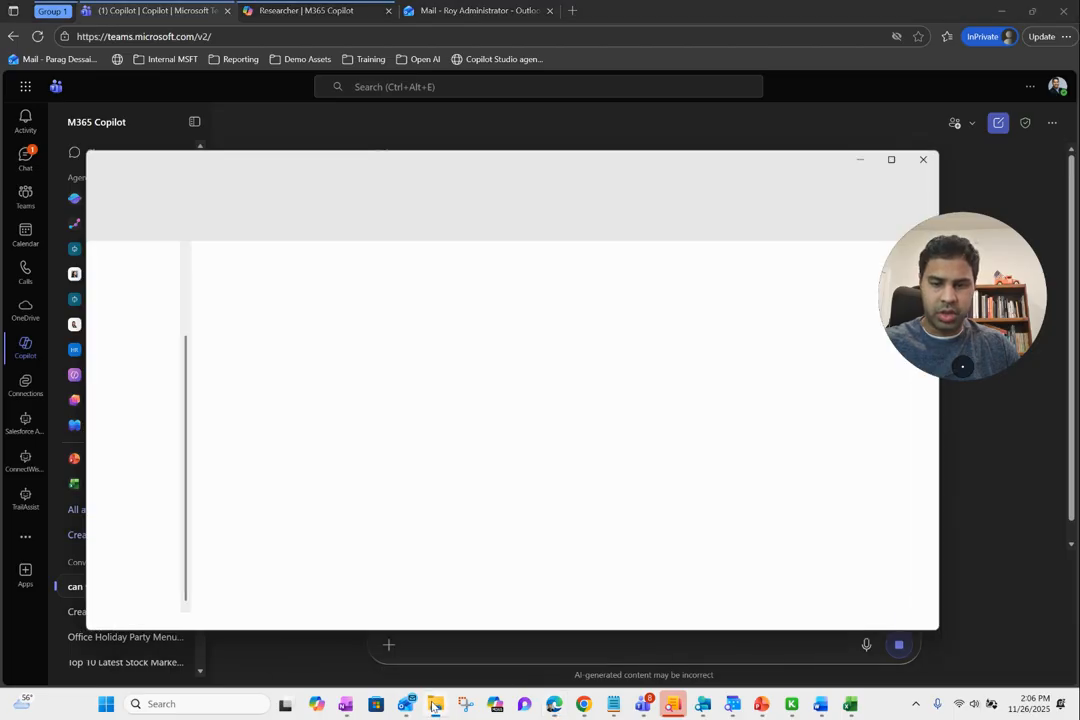
{"action": "double_click", "coordinate": [312, 292]}
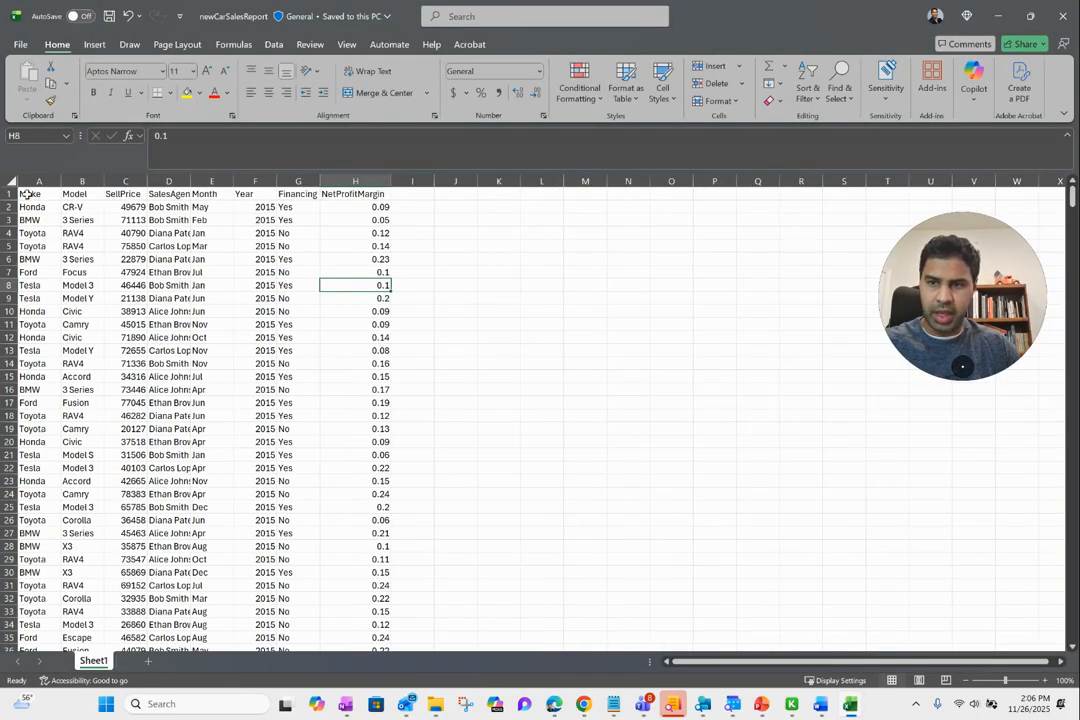
{"action": "left_click", "coordinate": [28, 193]}
{"action": "left_click", "coordinate": [80, 194]}
{"action": "left_click", "coordinate": [130, 194]}
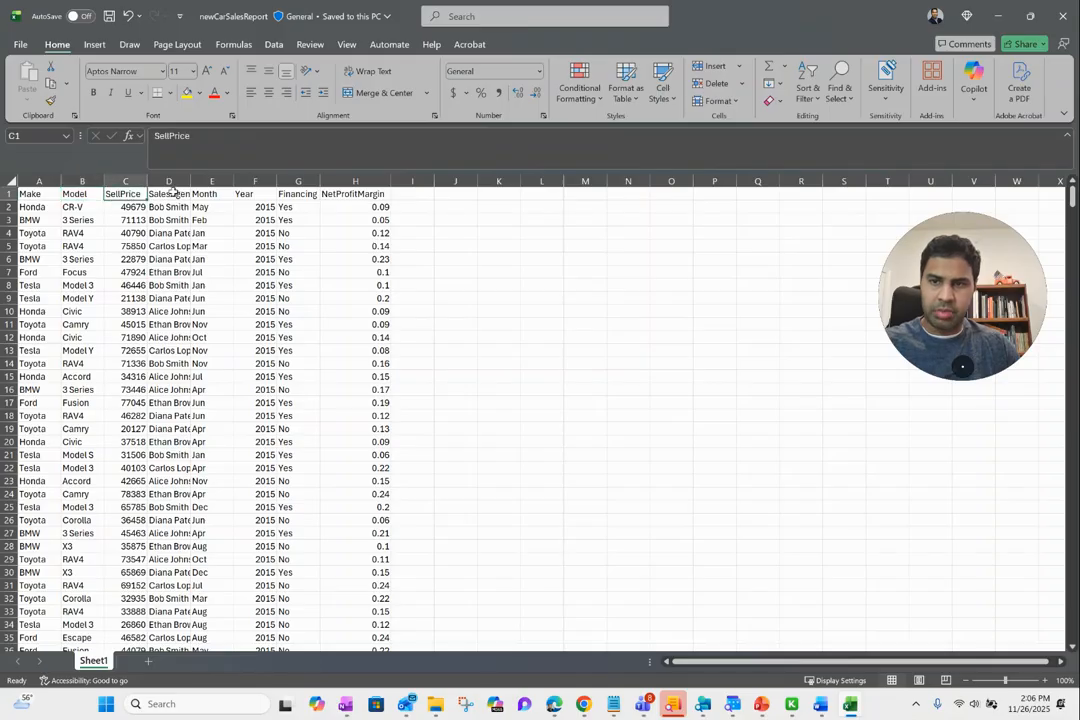
{"action": "left_click", "coordinate": [172, 193]}
{"action": "double_click", "coordinate": [255, 193]}
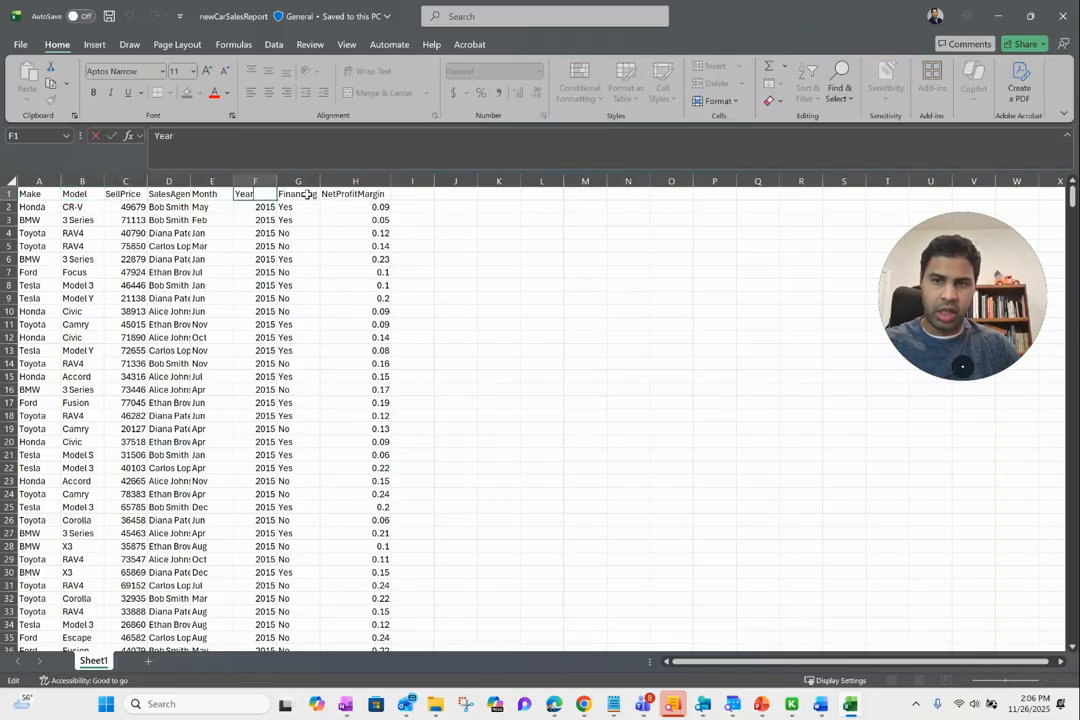
{"action": "left_click", "coordinate": [375, 193]}
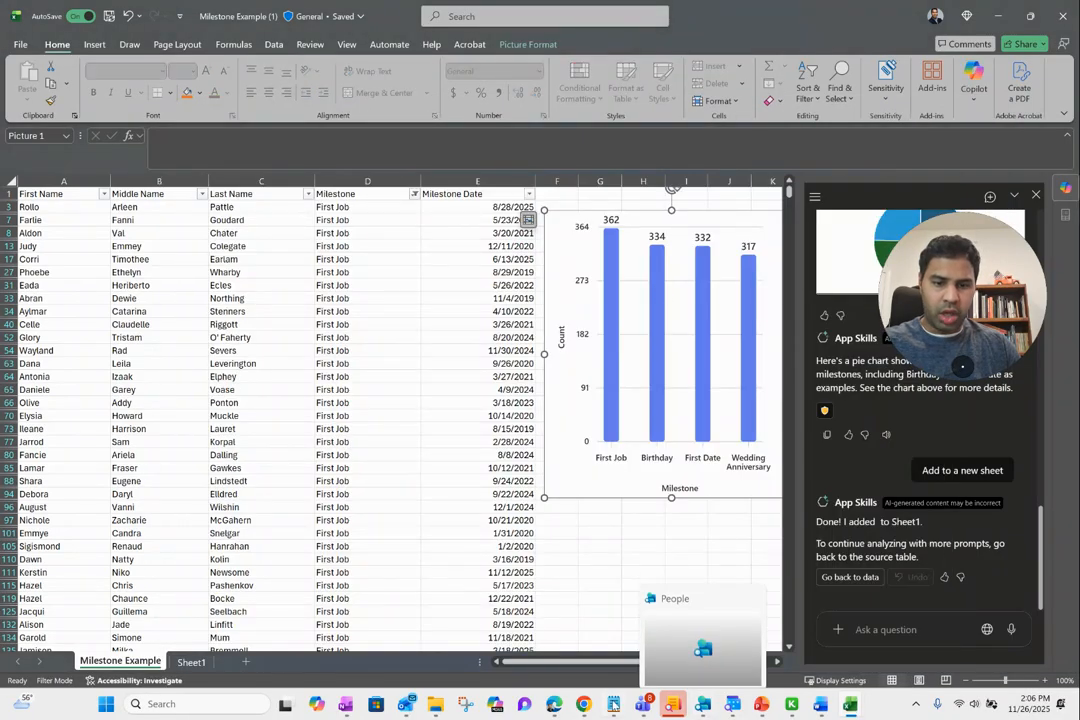
{"action": "mouse_move", "coordinate": [584, 707]}
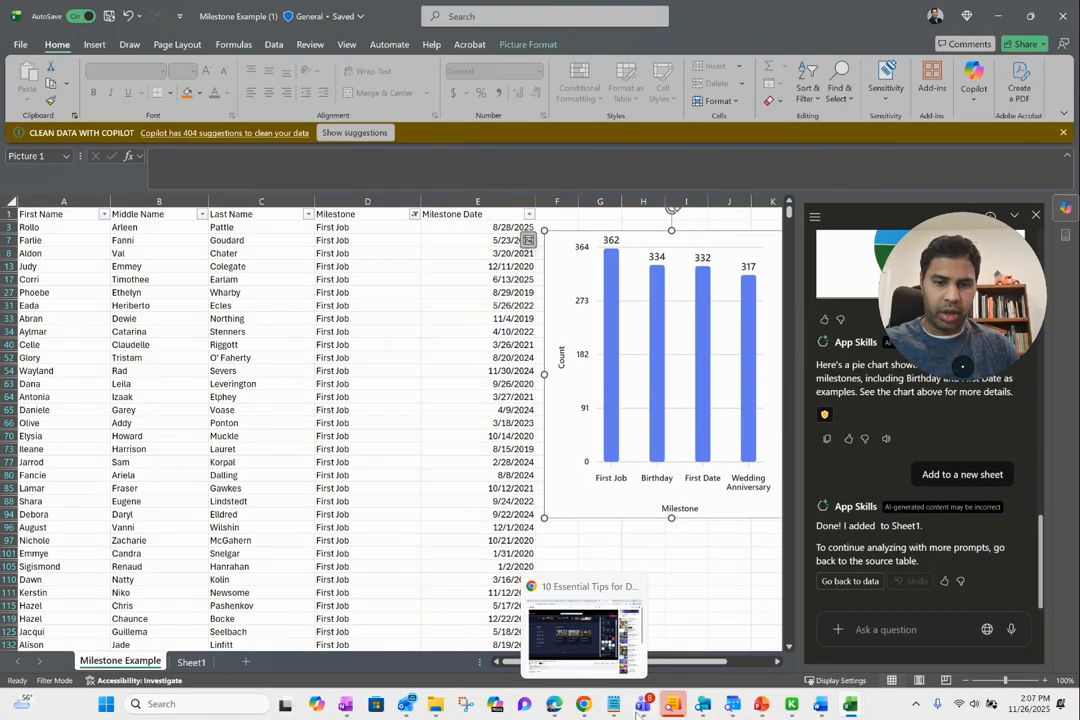
{"action": "left_click", "coordinate": [585, 630]}
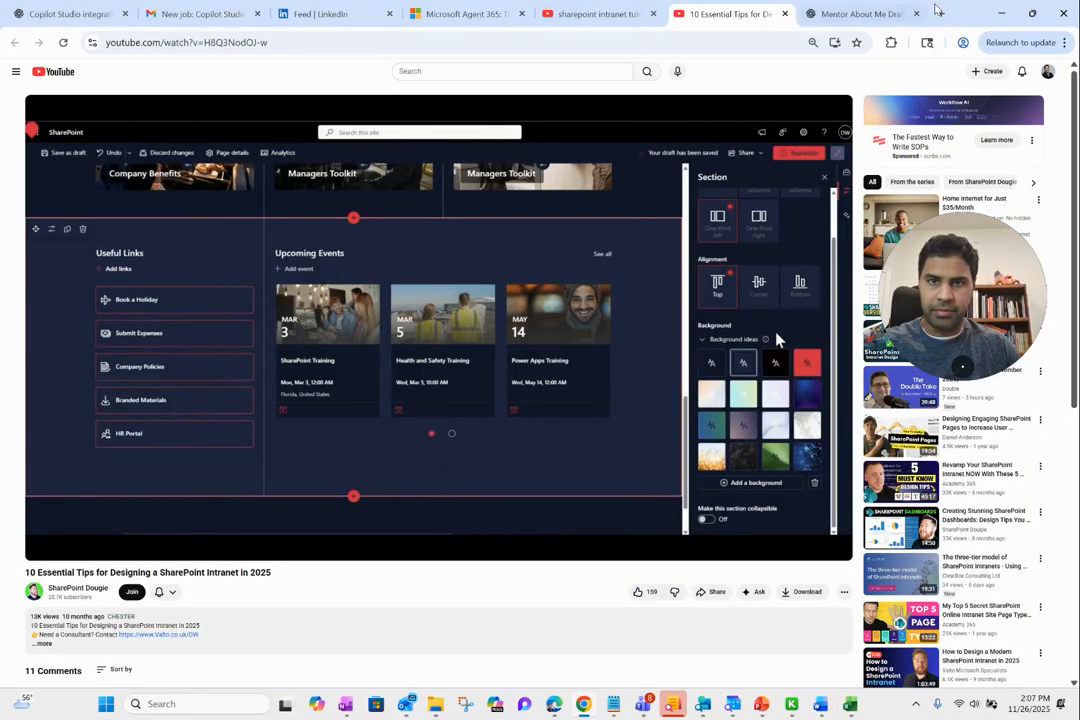
{"action": "double_click", "coordinate": [983, 22]}
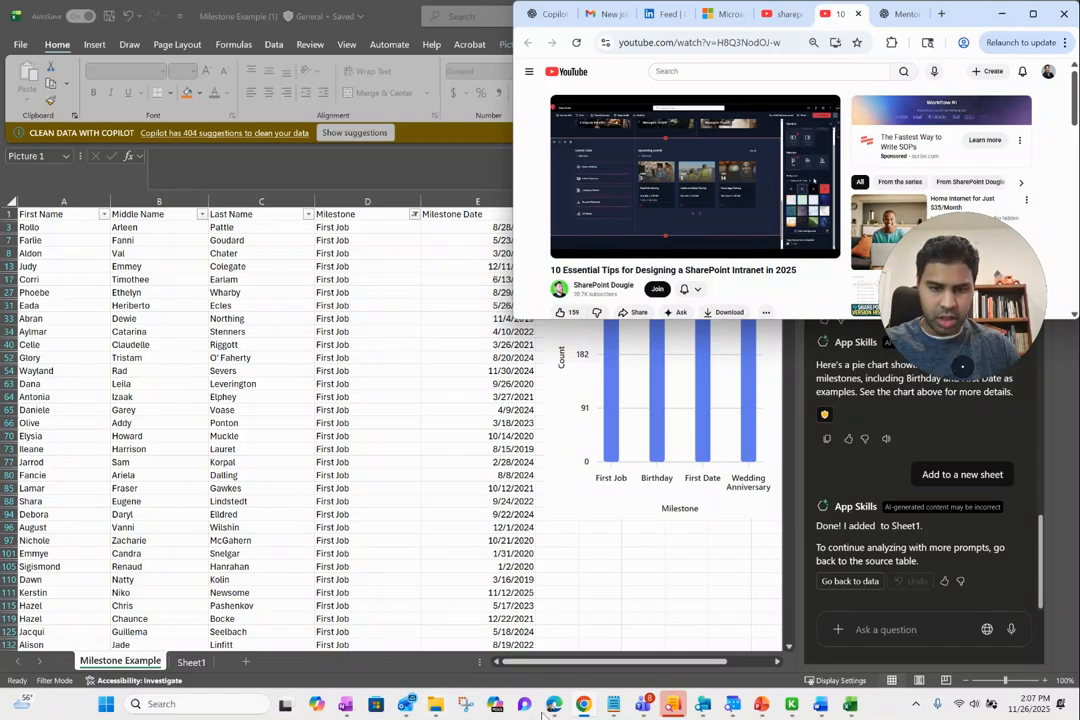
- Switch back to Analyst in the Edge browser and read its key insights on total profit, average profit per sale and average net profit margin
{"action": "left_click", "coordinate": [554, 705]}
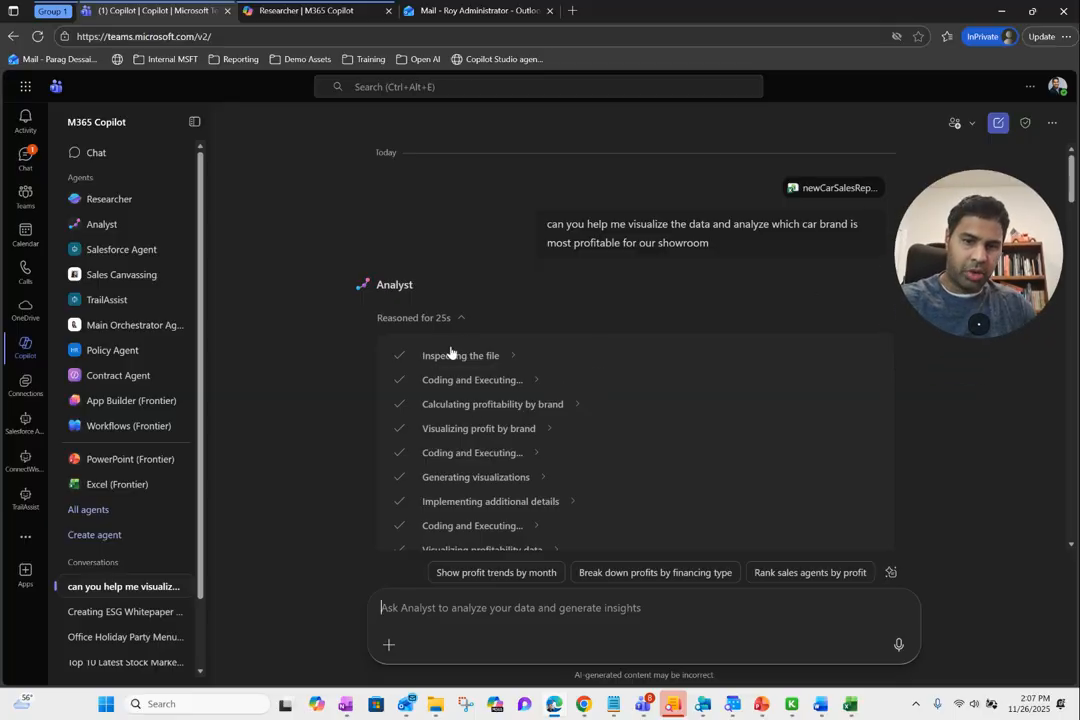
{"action": "scroll", "coordinate": [450, 352], "scroll_direction": "down", "scroll_amount": 3}
{"action": "scroll", "coordinate": [542, 437], "scroll_direction": "down", "scroll_amount": 1}
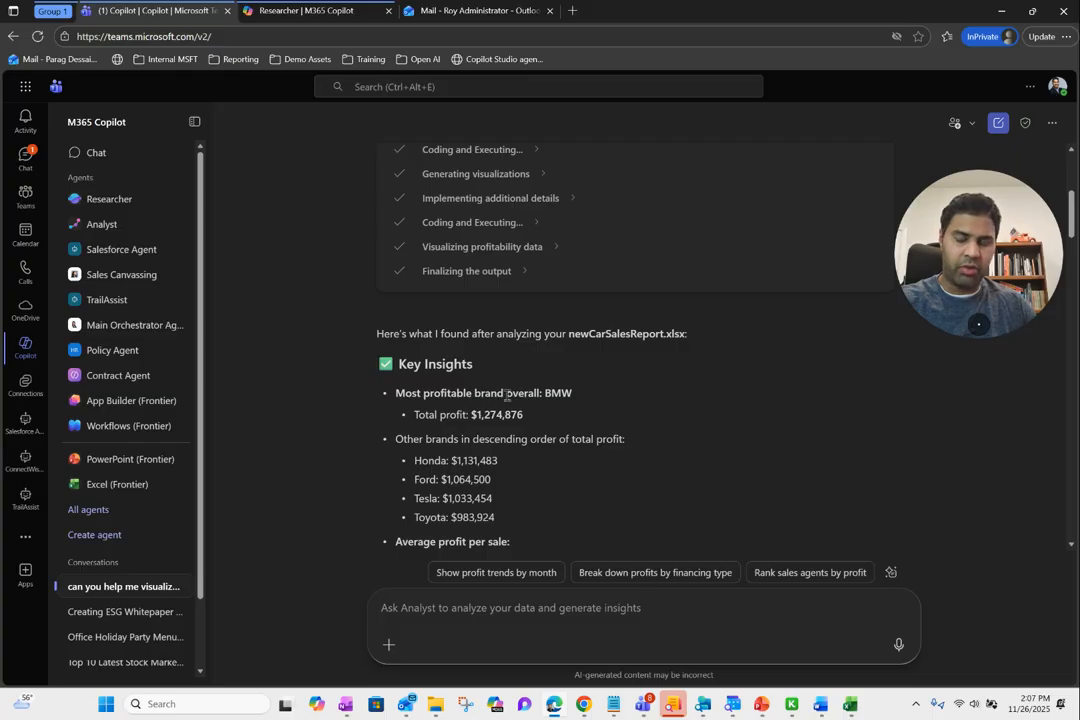
{"action": "left_click_drag", "start_coordinate": [575, 394], "coordinate": [473, 421]}
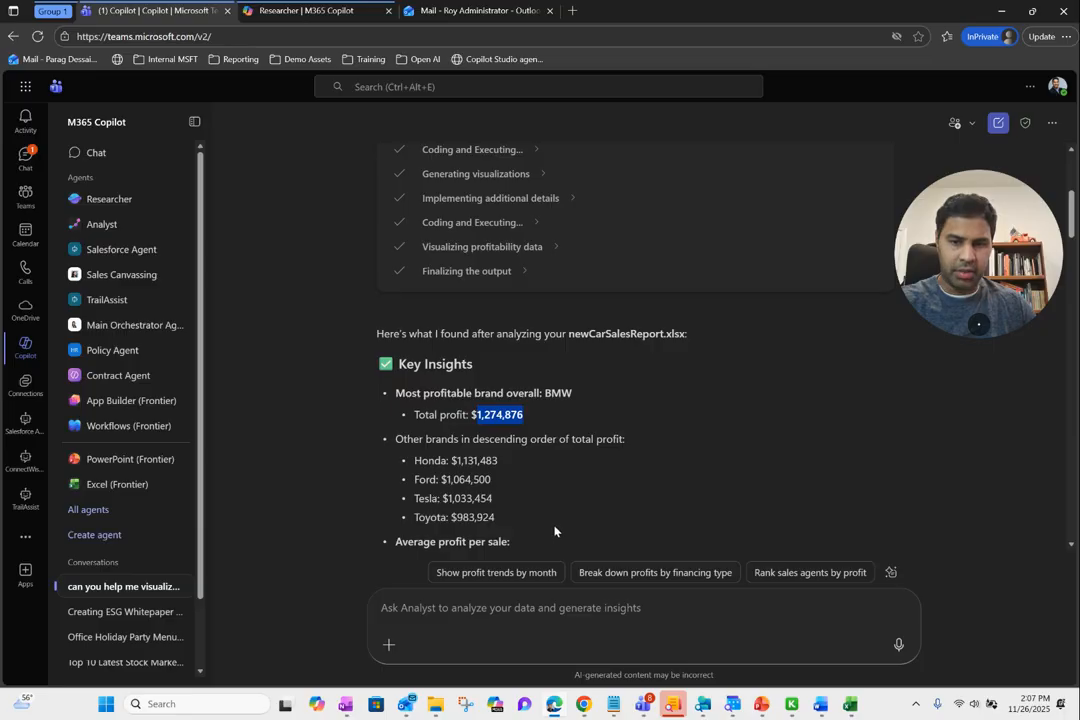
{"action": "scroll", "coordinate": [552, 526], "scroll_direction": "down", "scroll_amount": 2}
{"action": "scroll", "coordinate": [500, 421], "scroll_direction": "down", "scroll_amount": 1}
{"action": "scroll", "coordinate": [487, 421], "scroll_direction": "down", "scroll_amount": 1}
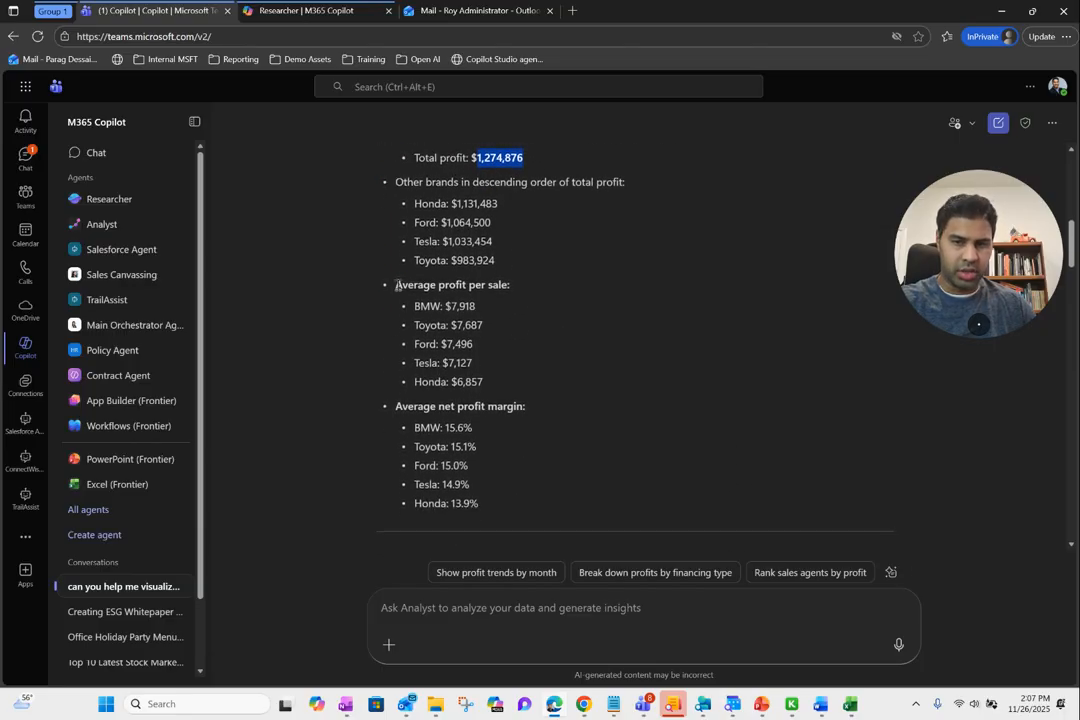
{"action": "left_click_drag", "start_coordinate": [397, 286], "coordinate": [545, 291]}
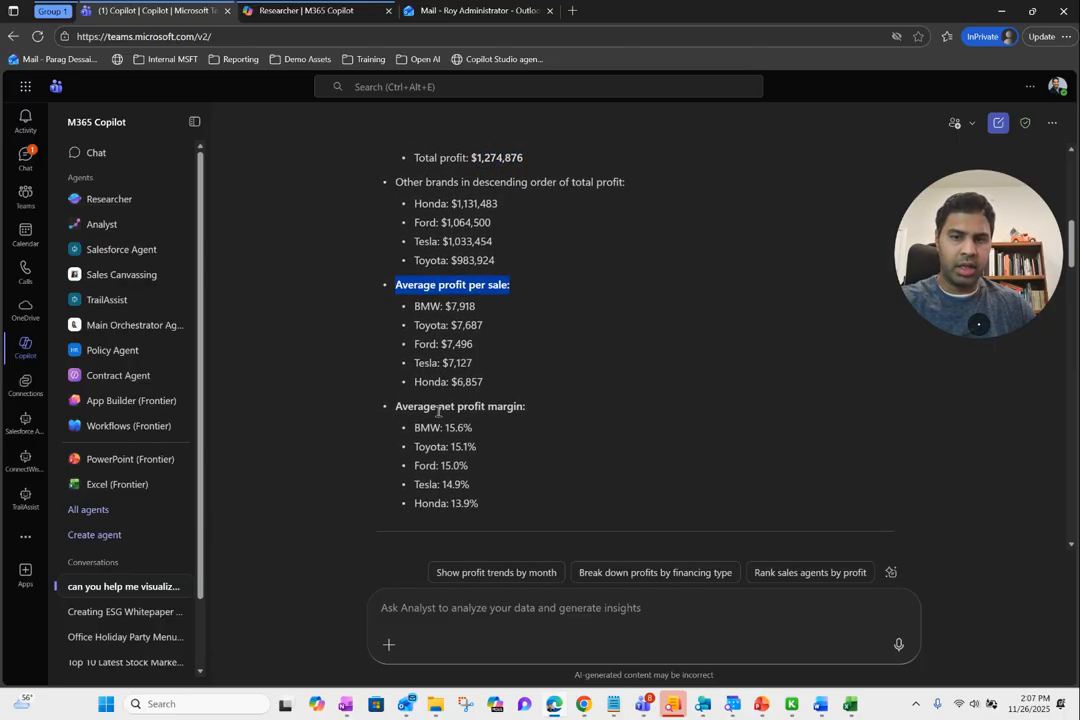
{"action": "left_click_drag", "start_coordinate": [398, 408], "coordinate": [516, 424]}
{"action": "left_click", "coordinate": [521, 427]}
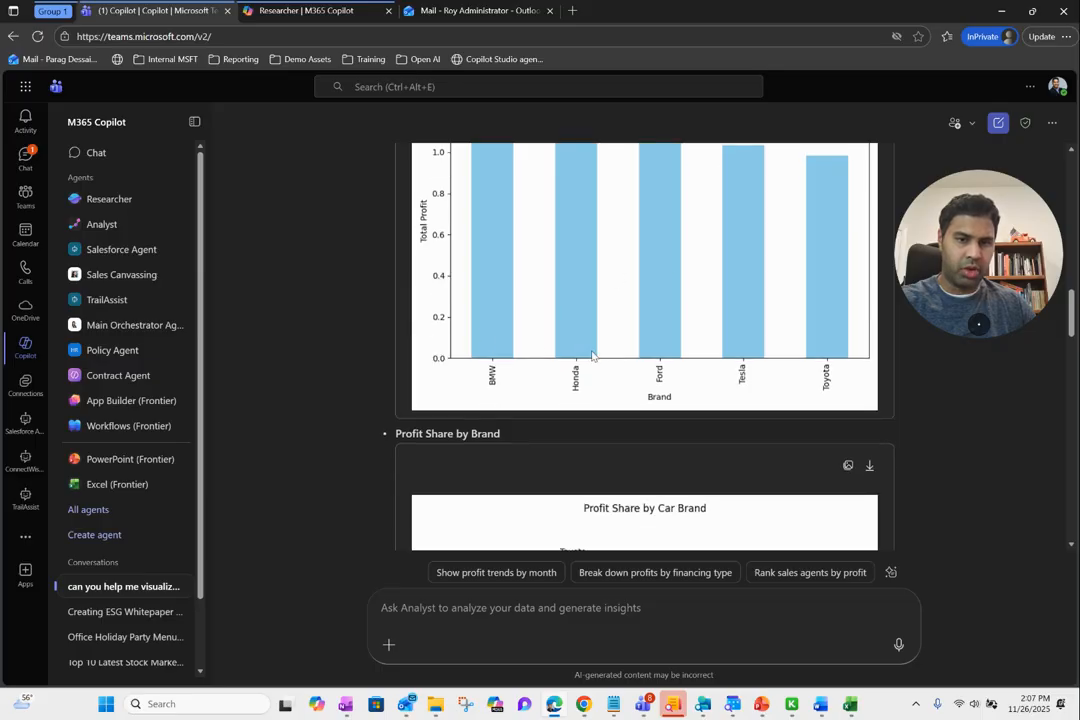
- Examine Analyst's profit charts by car brand and its interpretation, and check the progress of Researcher's ESG report
{"action": "scroll", "coordinate": [471, 341], "scroll_direction": "up", "scroll_amount": 1}
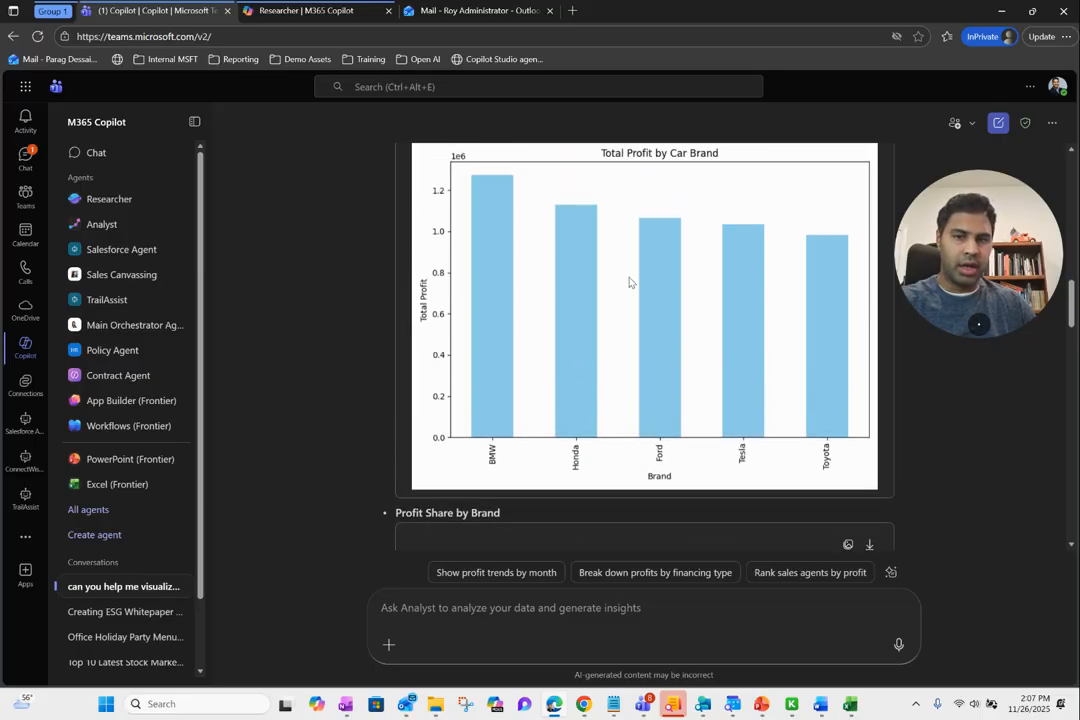
{"action": "scroll", "coordinate": [636, 287], "scroll_direction": "up", "scroll_amount": 1}
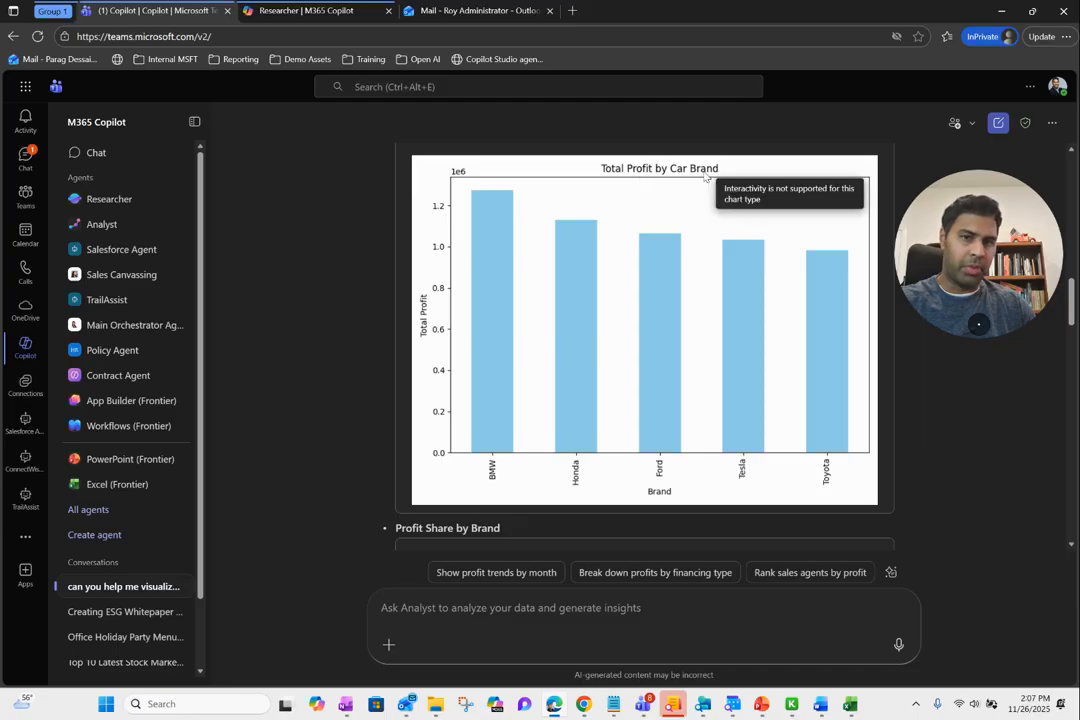
{"action": "scroll", "coordinate": [708, 482], "scroll_direction": "down", "scroll_amount": 5}
{"action": "scroll", "coordinate": [708, 482], "scroll_direction": "down", "scroll_amount": 9}
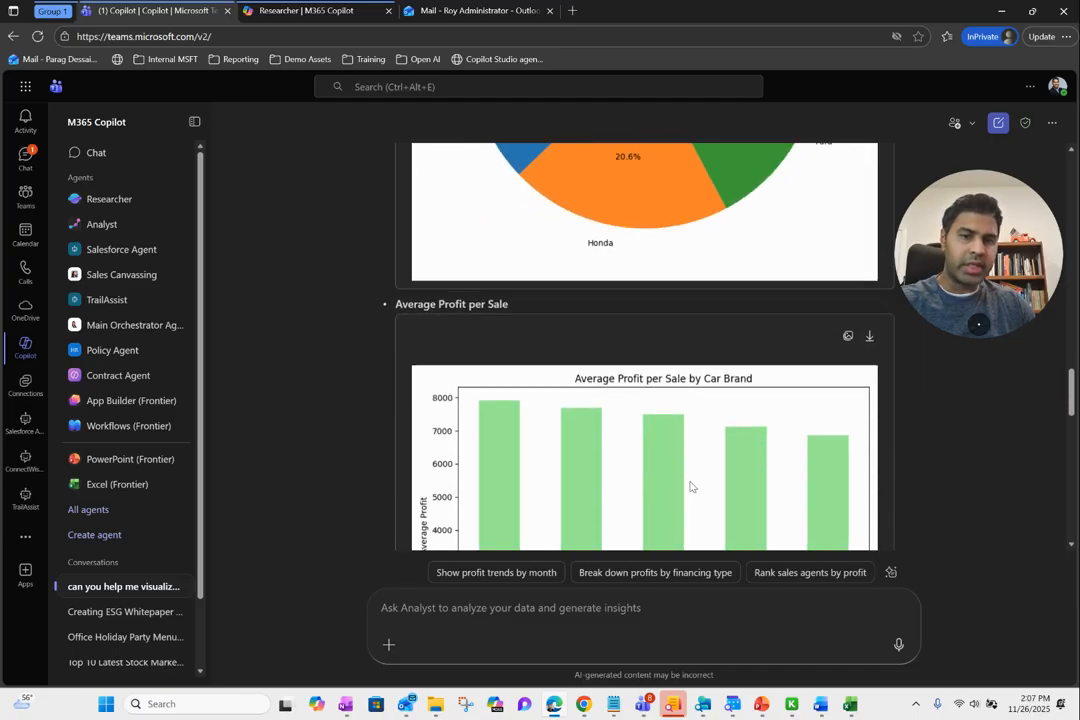
{"action": "scroll", "coordinate": [664, 410], "scroll_direction": "down", "scroll_amount": 5}
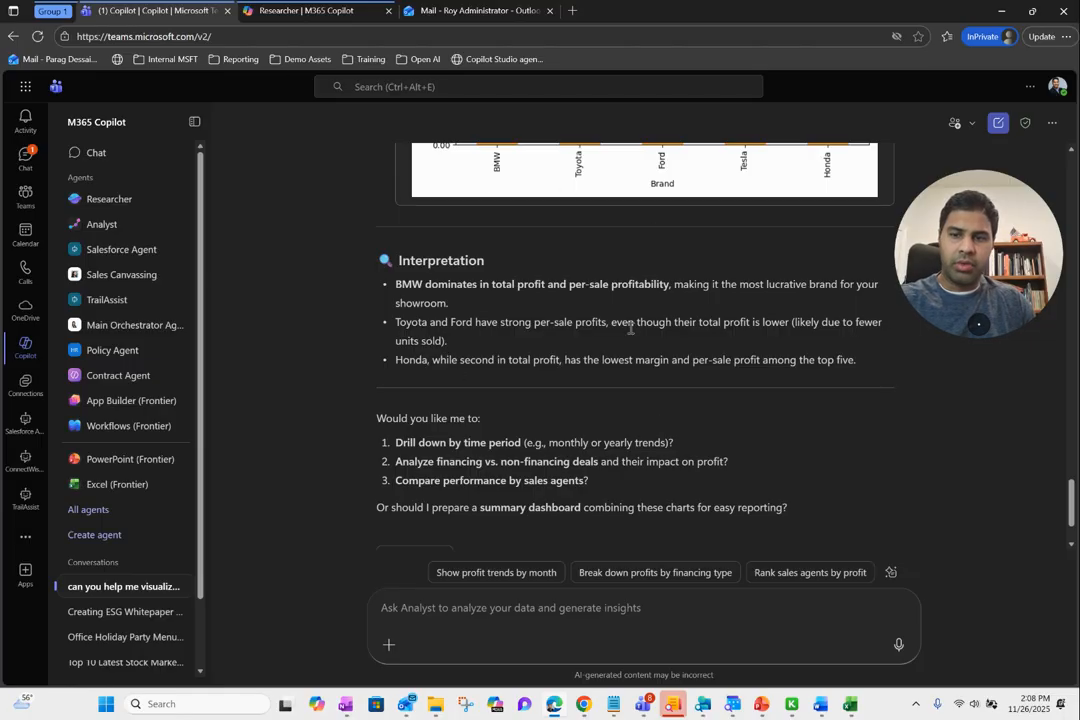
{"action": "left_click", "coordinate": [298, 11]}
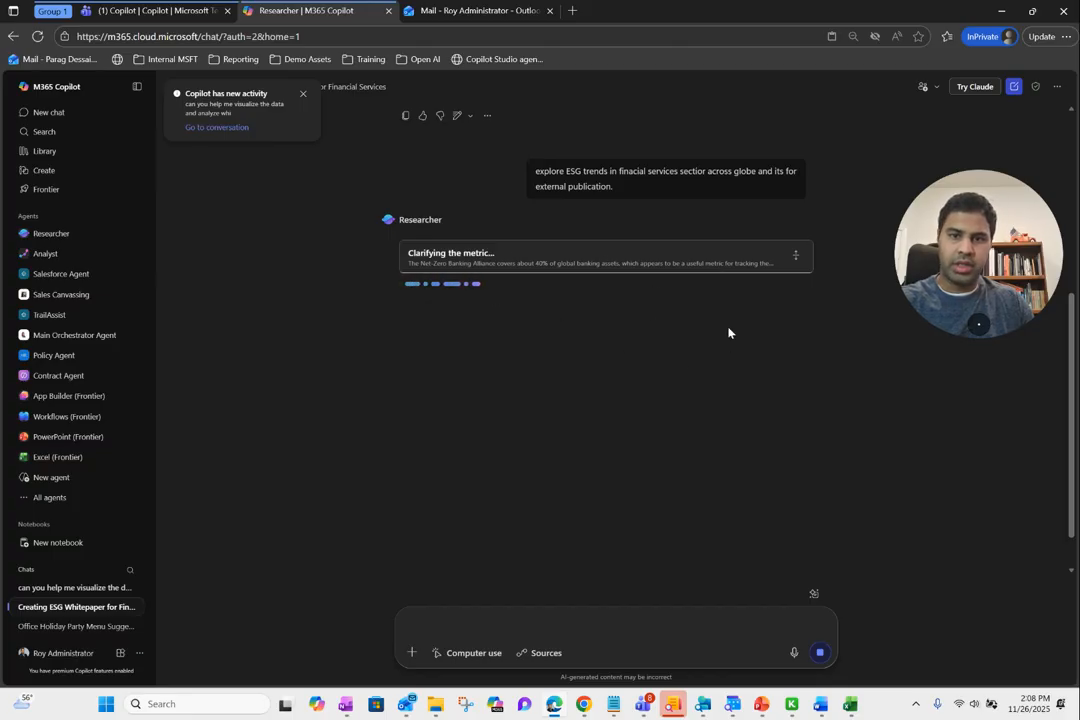
{"action": "left_click", "coordinate": [134, 14]}
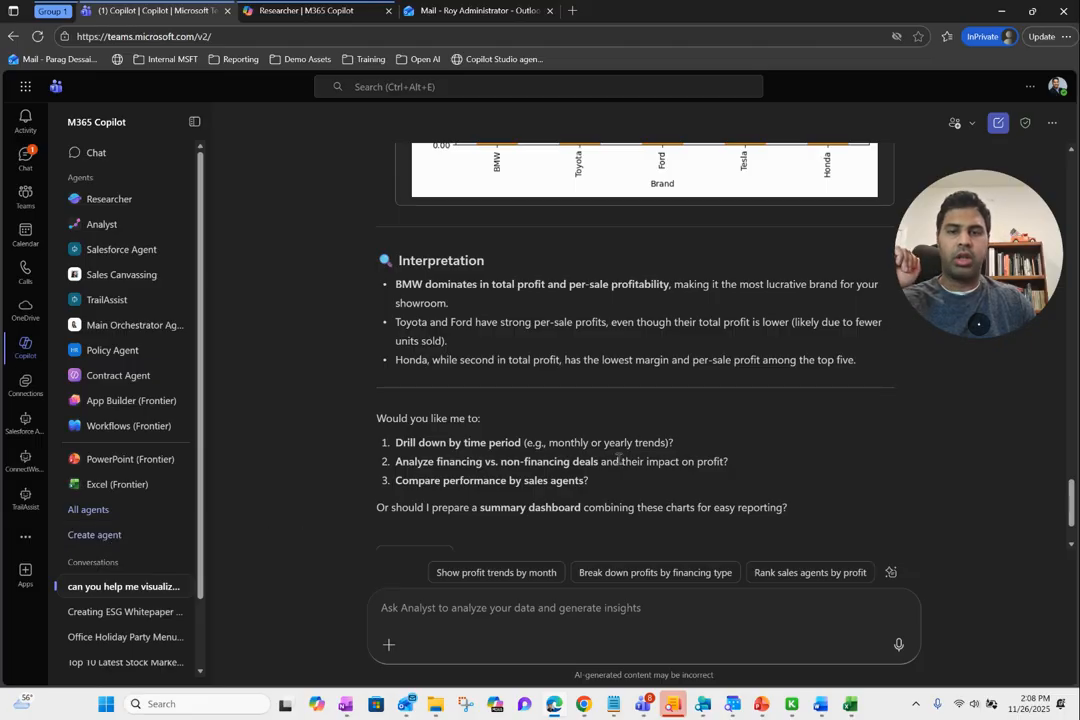
- Search the web for "power plaform documentation" in a new browser tab and open the Microsoft Power Platform documentation on Microsoft Learn
{"action": "left_click", "coordinate": [572, 10]}
{"action": "type", "text": "power"}
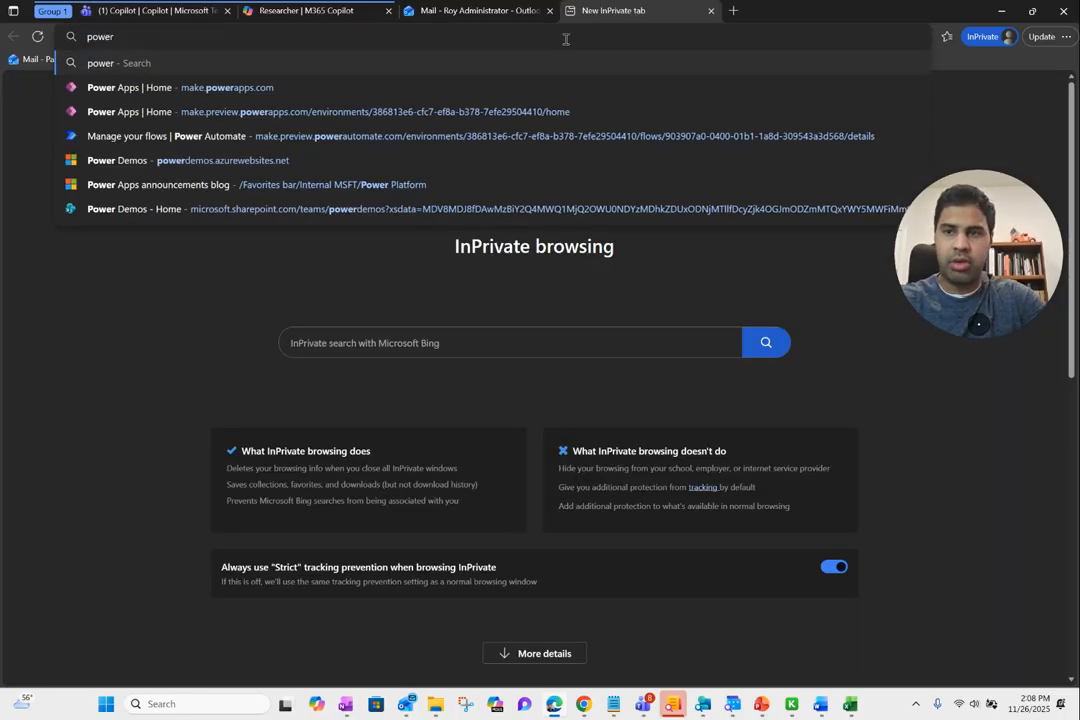
{"action": "type", "text": " pla"}
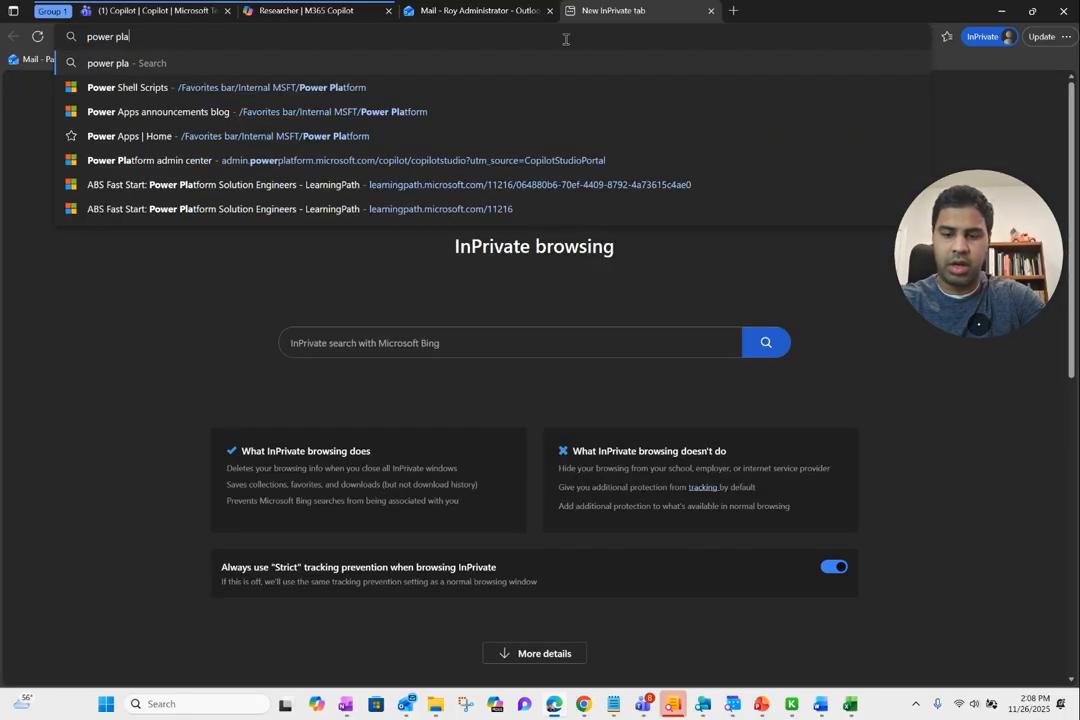
{"action": "type", "text": "form do"}
{"action": "key", "text": "BackSpace"}
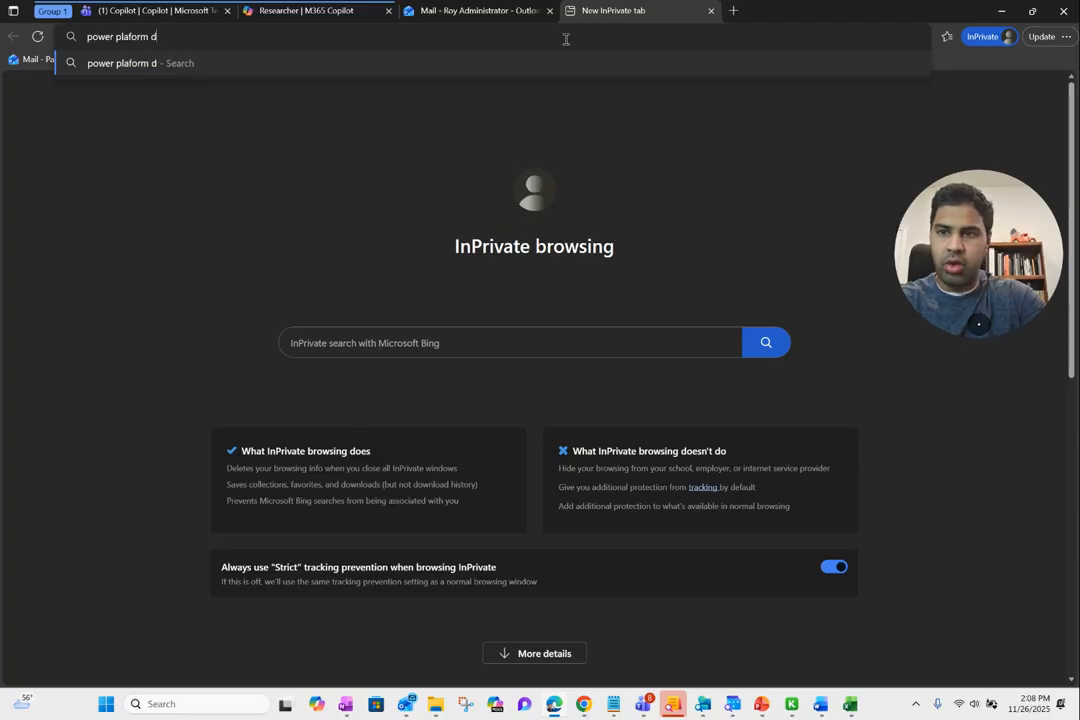
{"action": "type", "text": "ocumentation"}
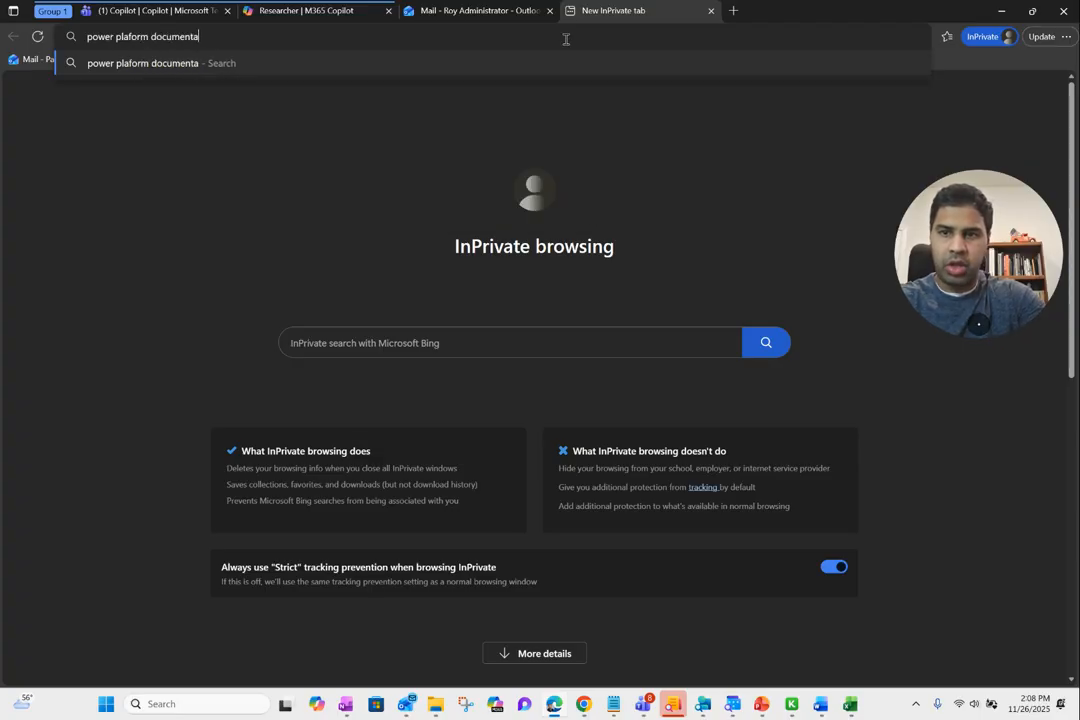
{"action": "key", "text": "Return"}
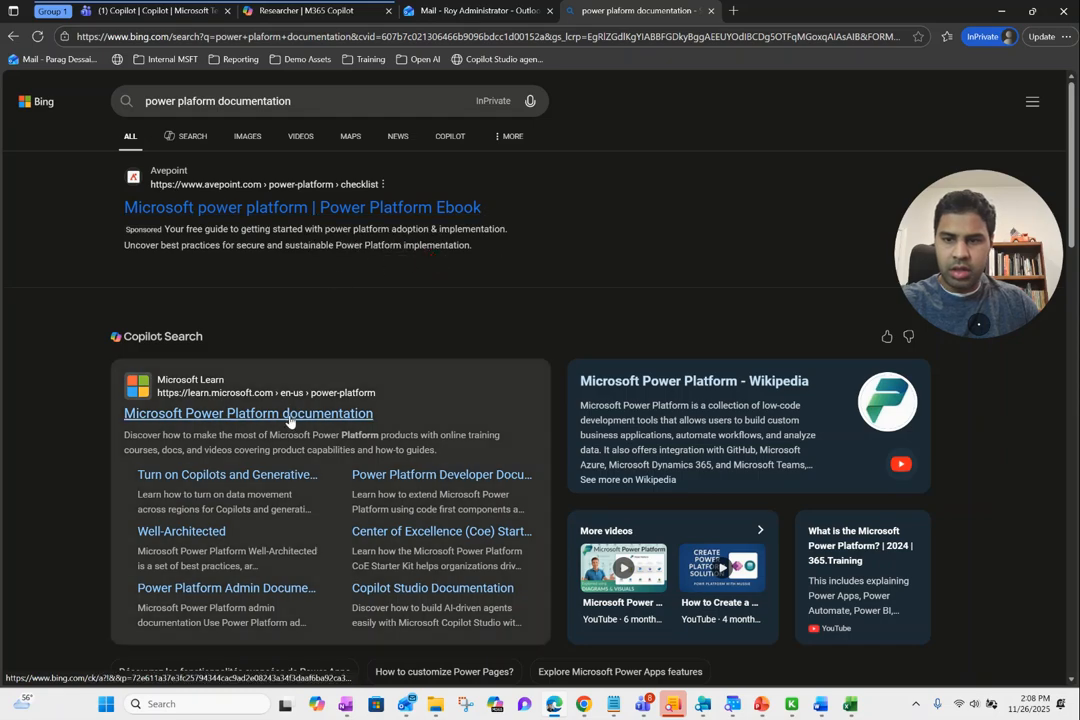
{"action": "left_click", "coordinate": [293, 410]}
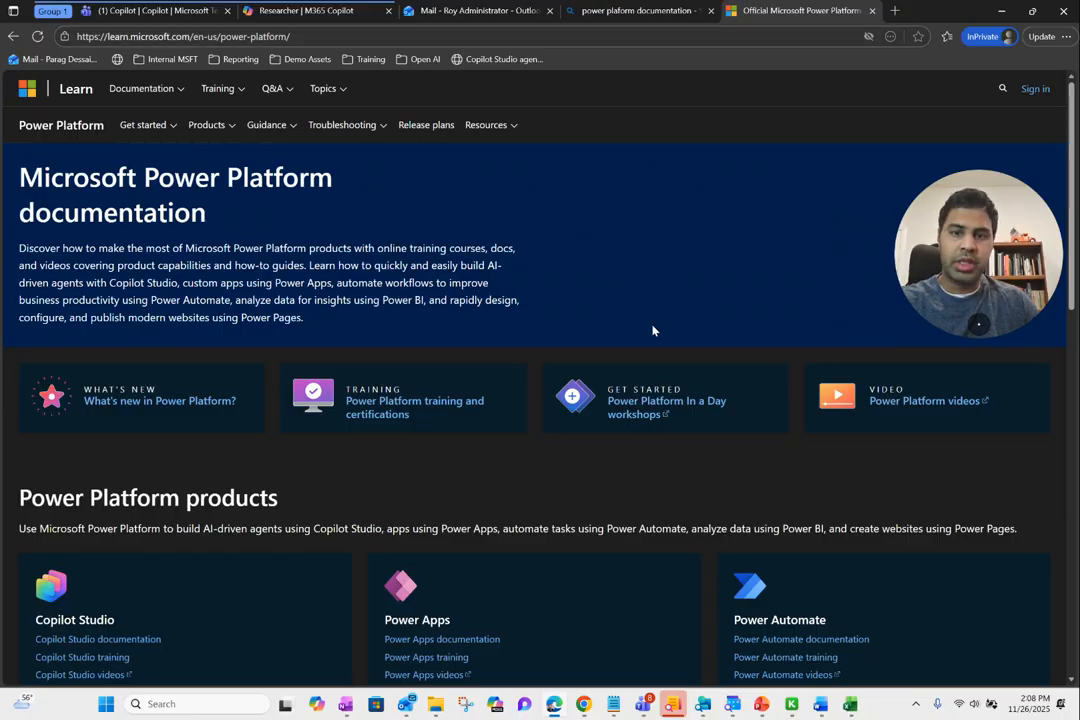
- Start a new agent from Copilot in Teams and name it "Power Platform Agent" in its configuration form
{"action": "left_click", "coordinate": [156, 12]}
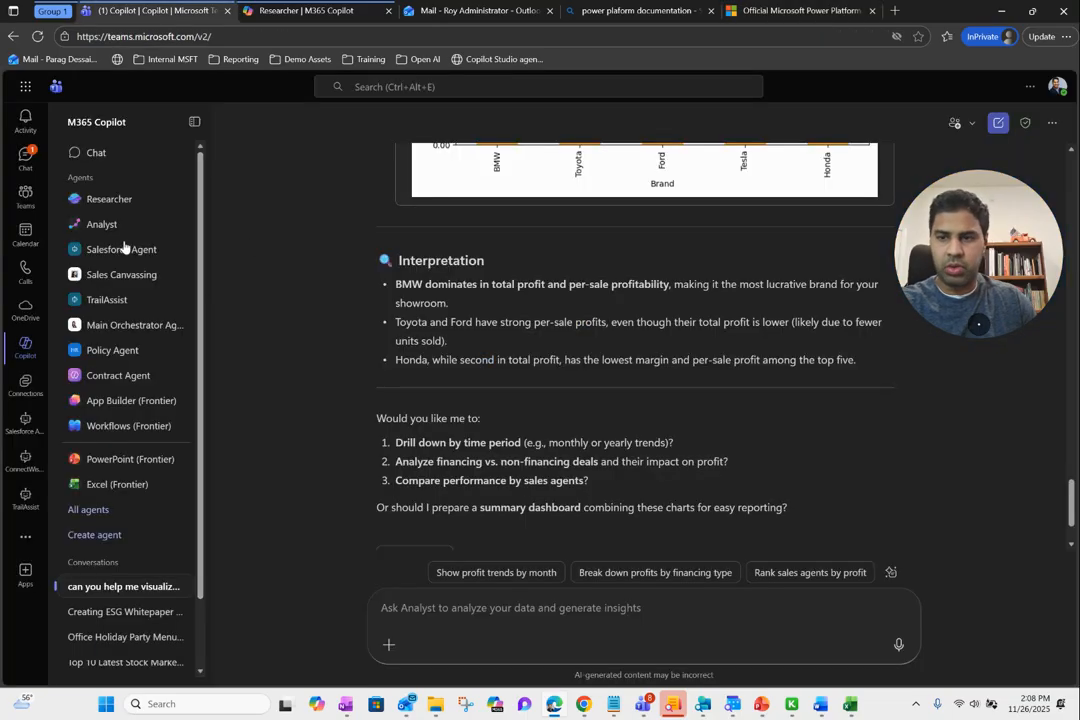
{"action": "left_click", "coordinate": [95, 537]}
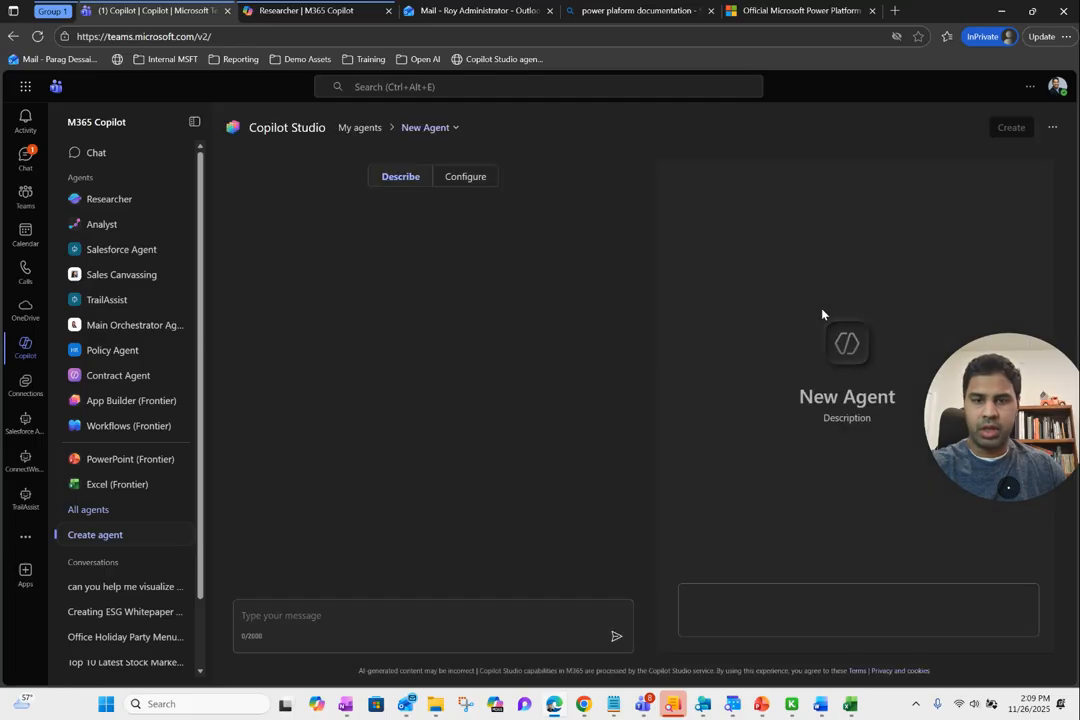
{"action": "left_click", "coordinate": [322, 617]}
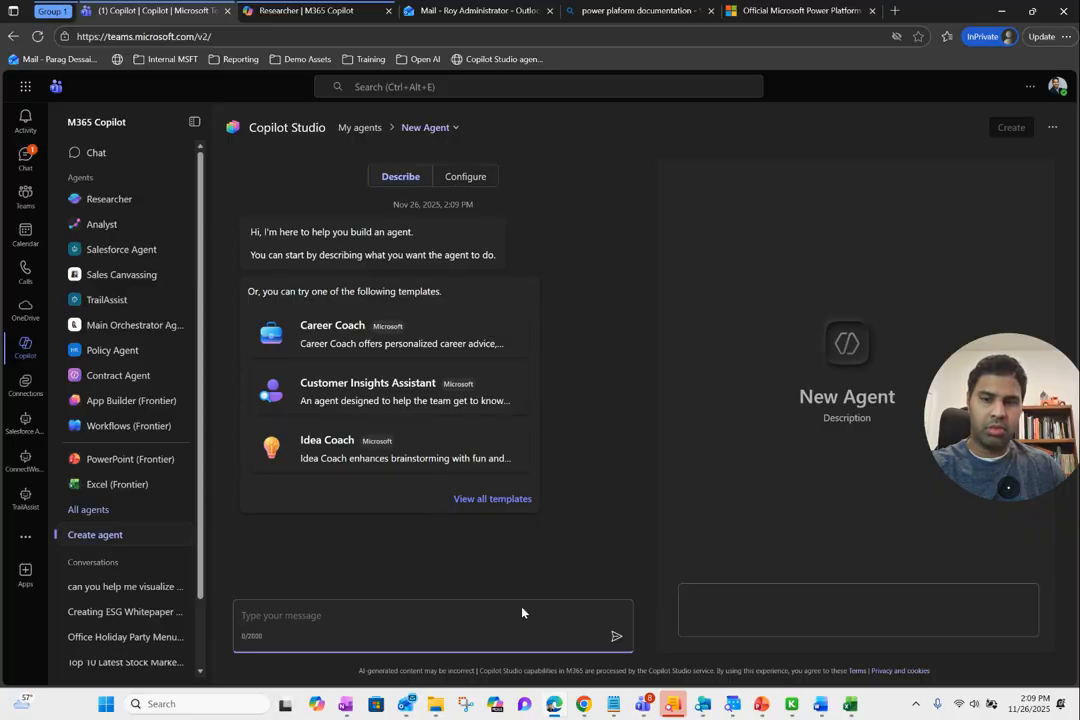
{"action": "left_click", "coordinate": [466, 178]}
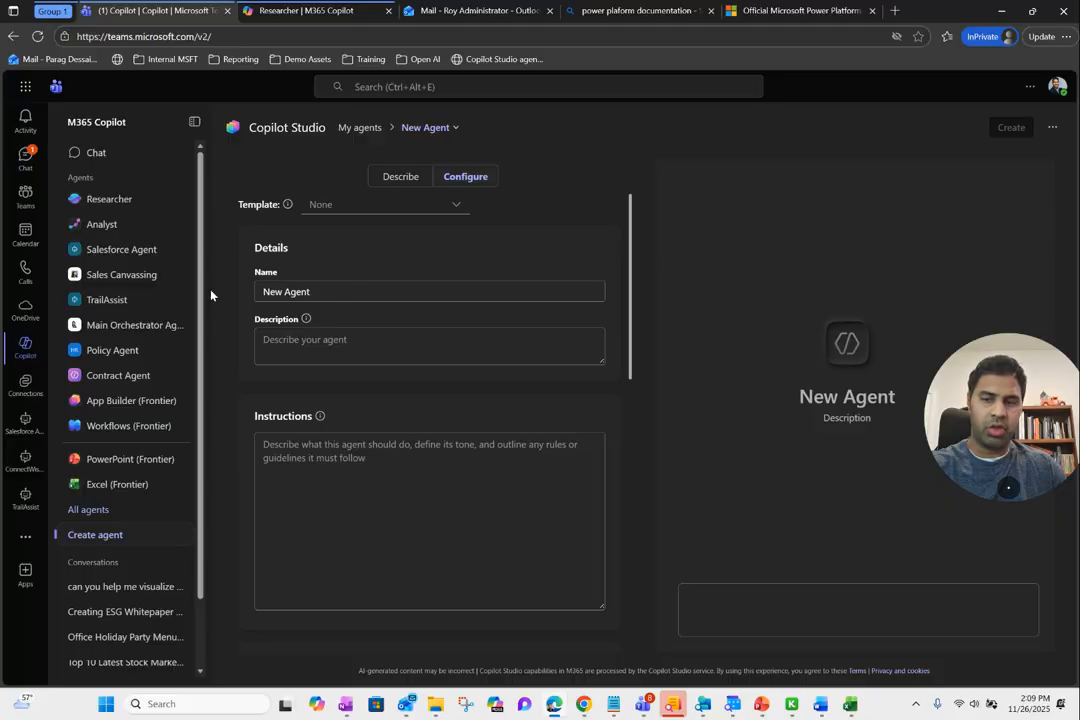
{"action": "type", "text": "Po"}
{"action": "key", "text": "BackSpace"}
{"action": "type", "text": "ower Plat"}
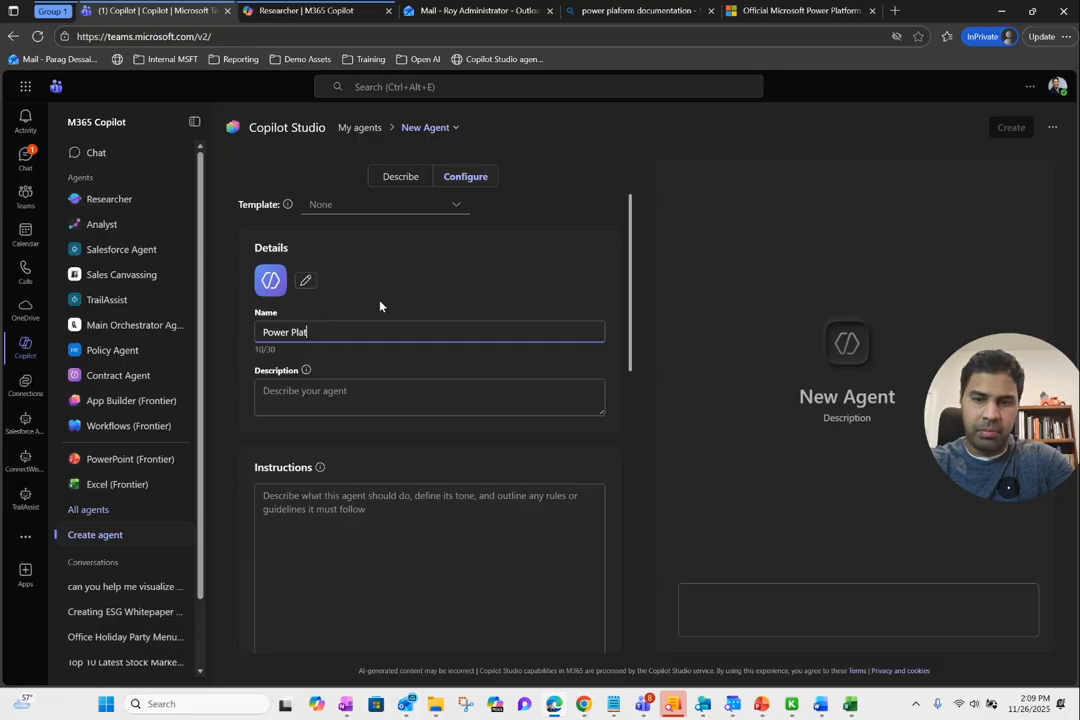
{"action": "type", "text": "form Agent"}
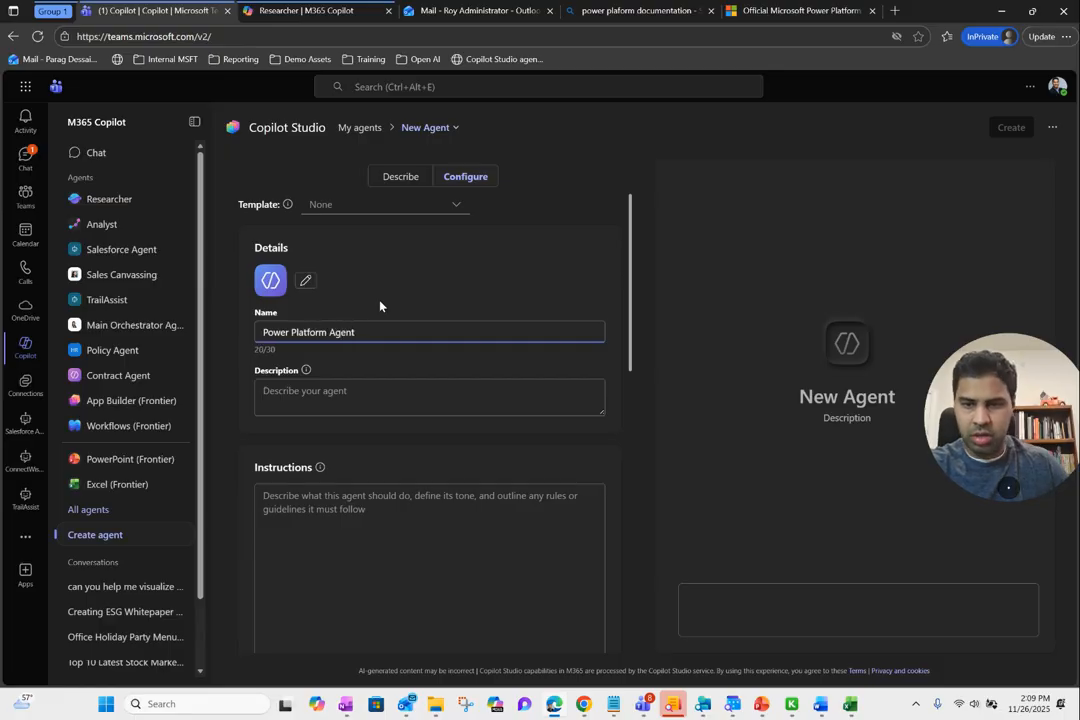
- Set the agent's description to "This agent can help answer any question related to power platform"
{"action": "left_click", "coordinate": [356, 390]}
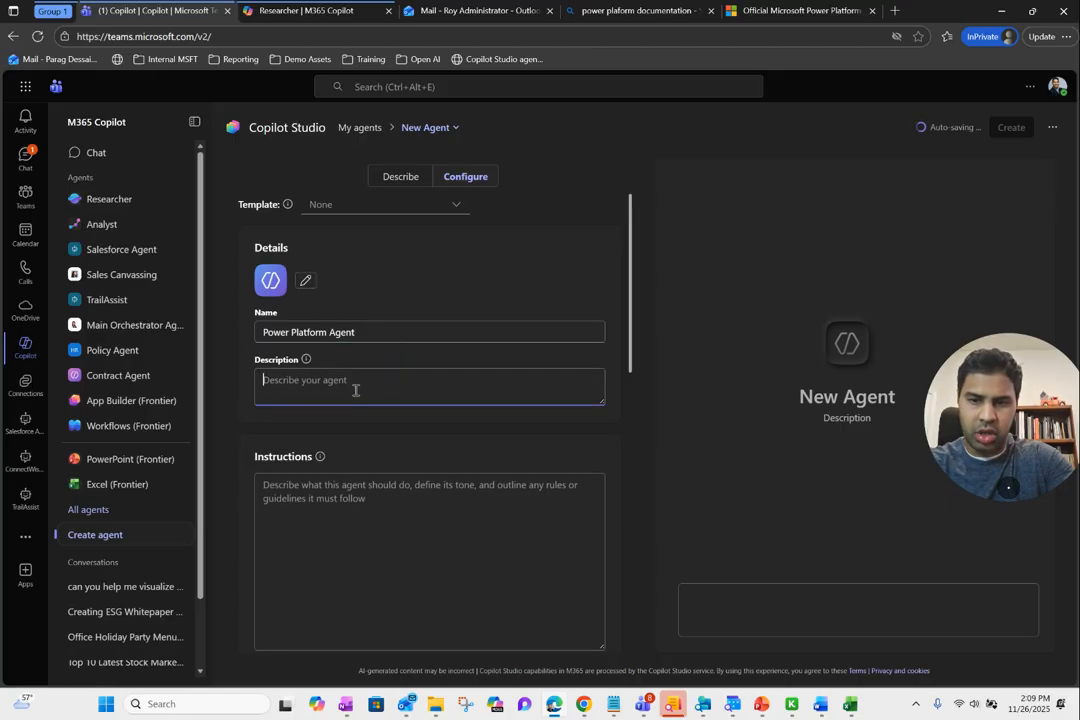
{"action": "type", "text": "This agen t"}
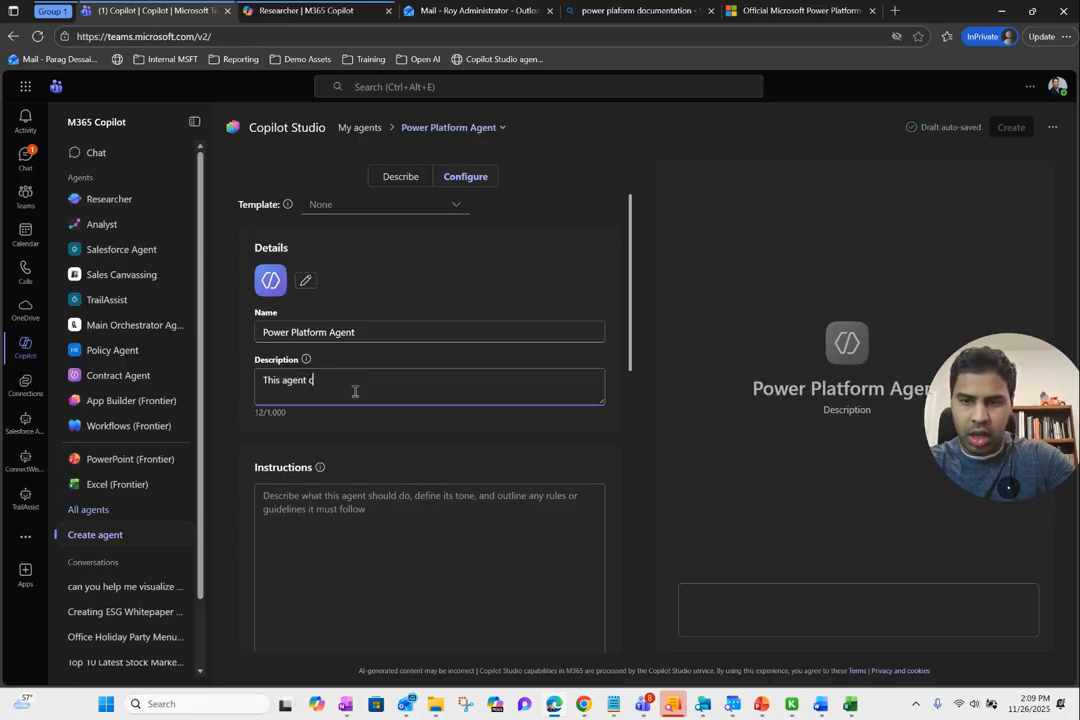
{"action": "type", "text": "swer any questio"}
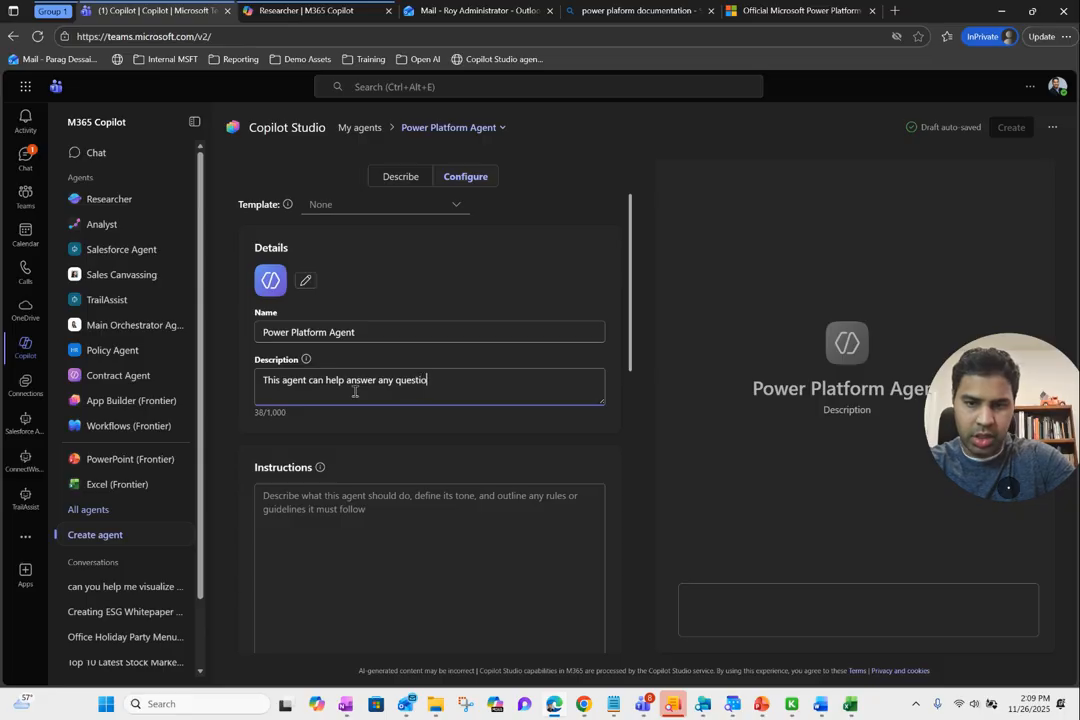
{"action": "type", "text": "n related to power platform"}
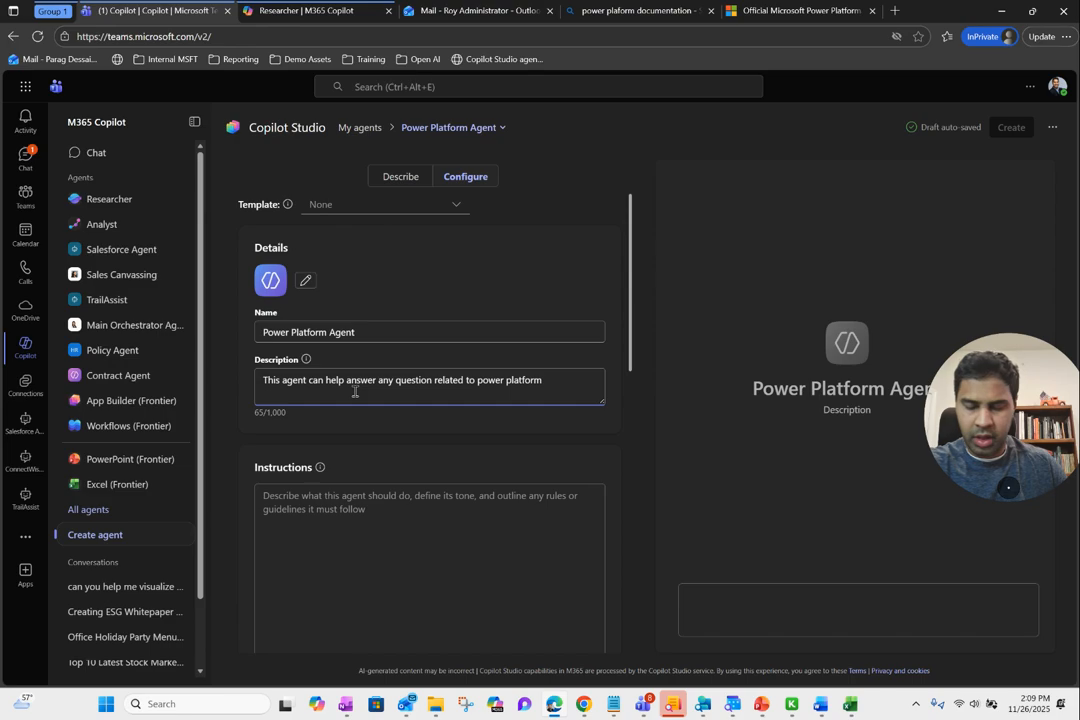
- Write the agent's first instruction: "Please answer user's question related to power platform using provided knowledge source."
{"action": "left_click", "coordinate": [342, 519]}
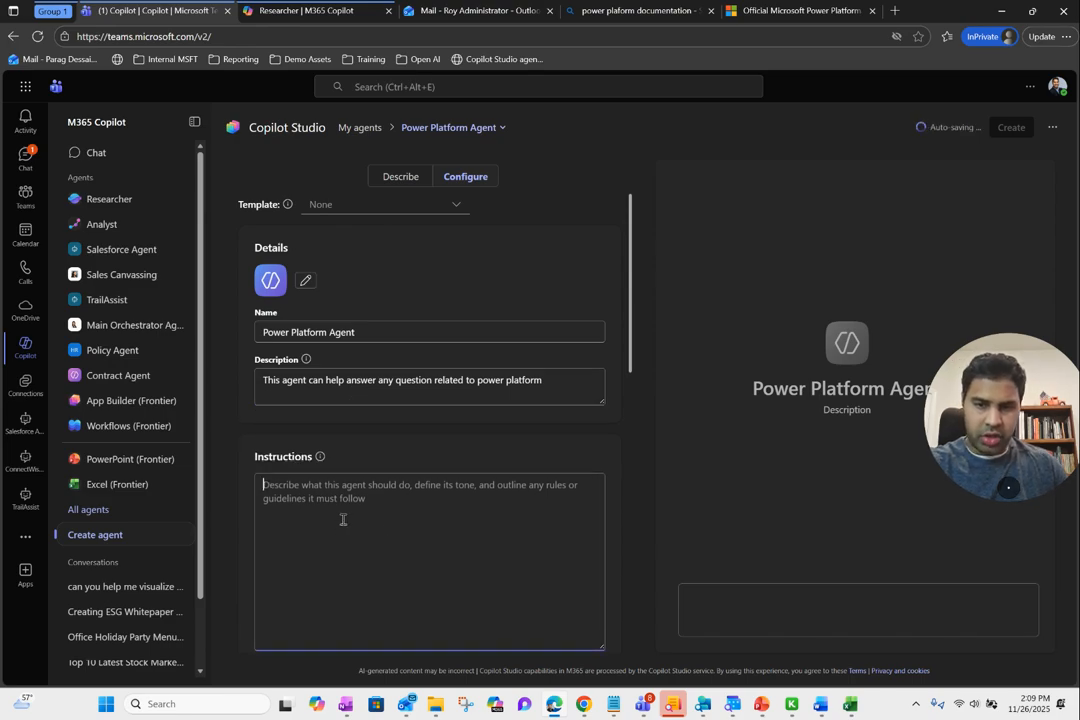
{"action": "scroll", "coordinate": [472, 455], "scroll_direction": "down", "scroll_amount": 2}
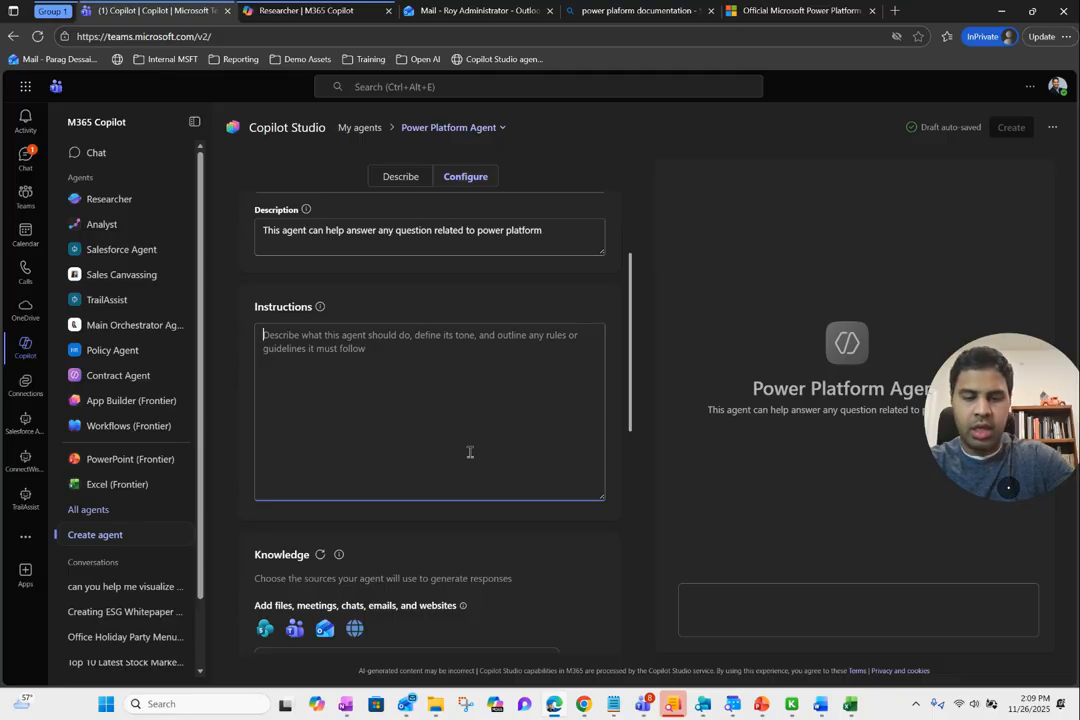
{"action": "type", "text": "Please anwe"}
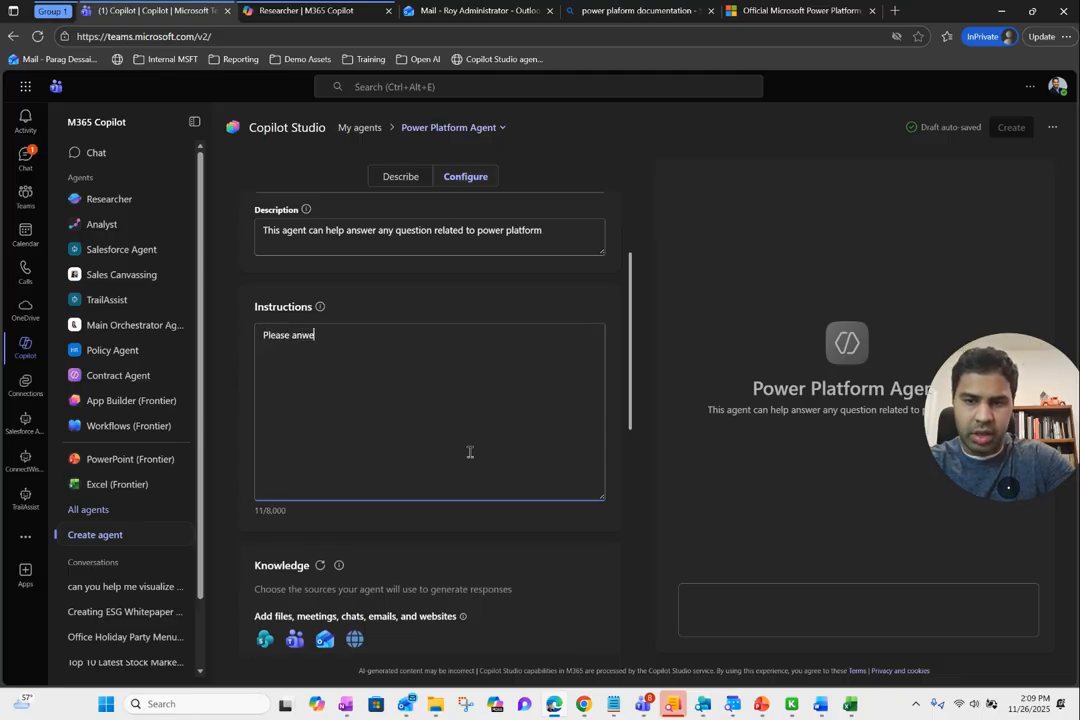
{"action": "key", "text": "BackSpace"}
{"action": "type", "text": "ss"}
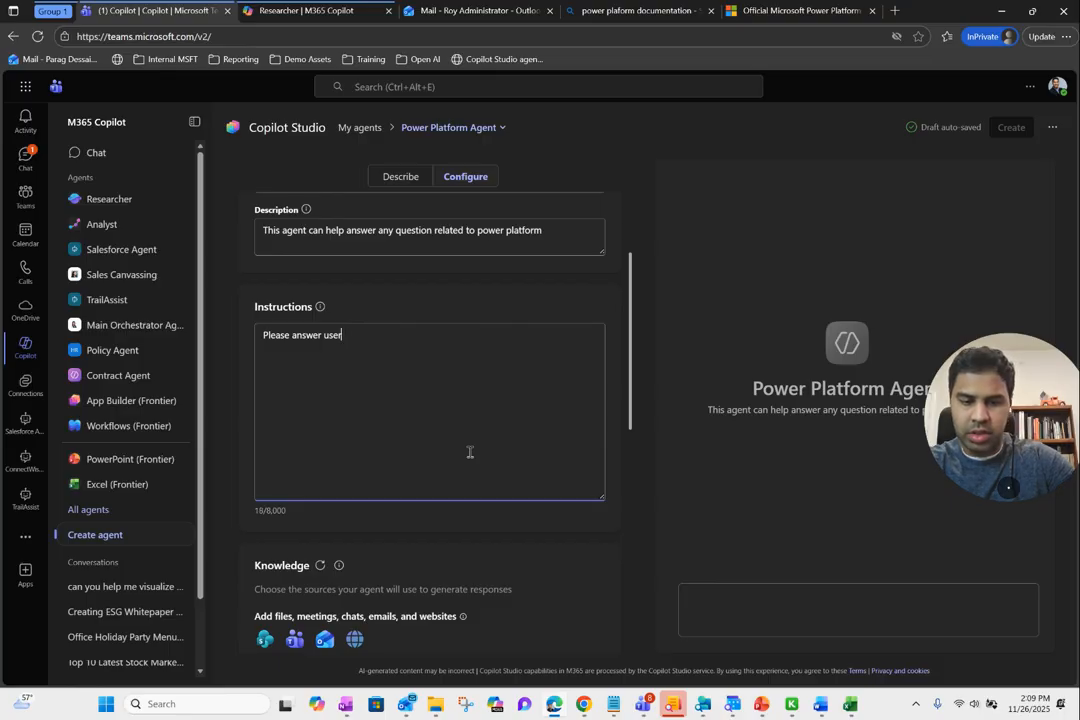
{"action": "type", "text": "question relatedt"}
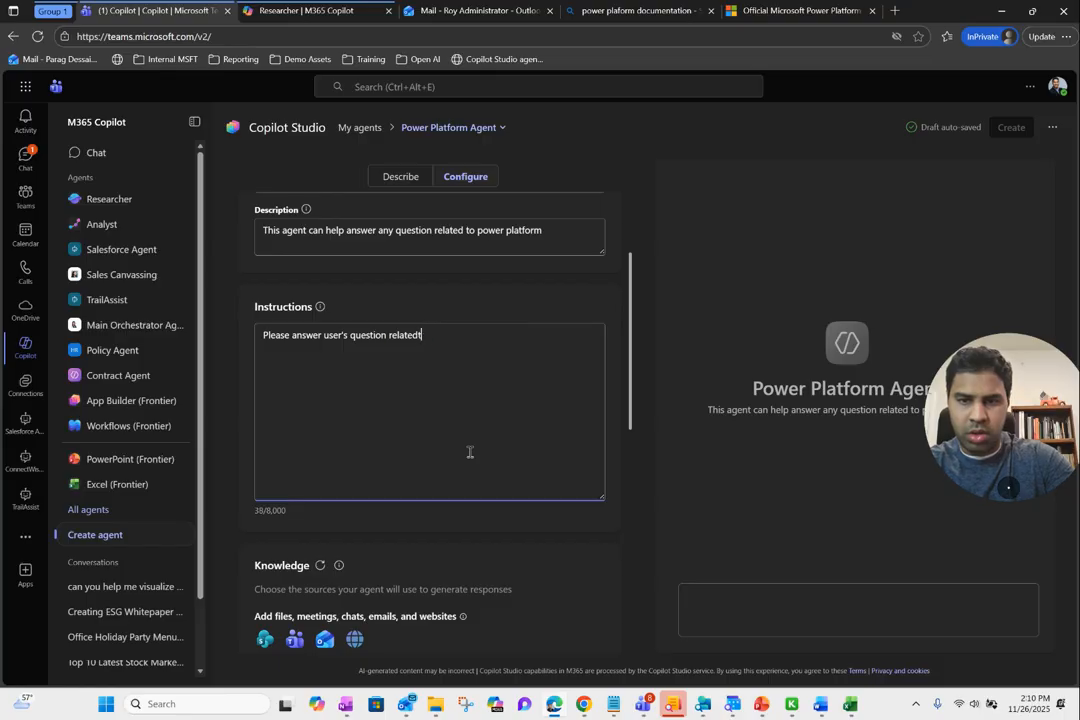
{"action": "type", "text": "ower pla"}
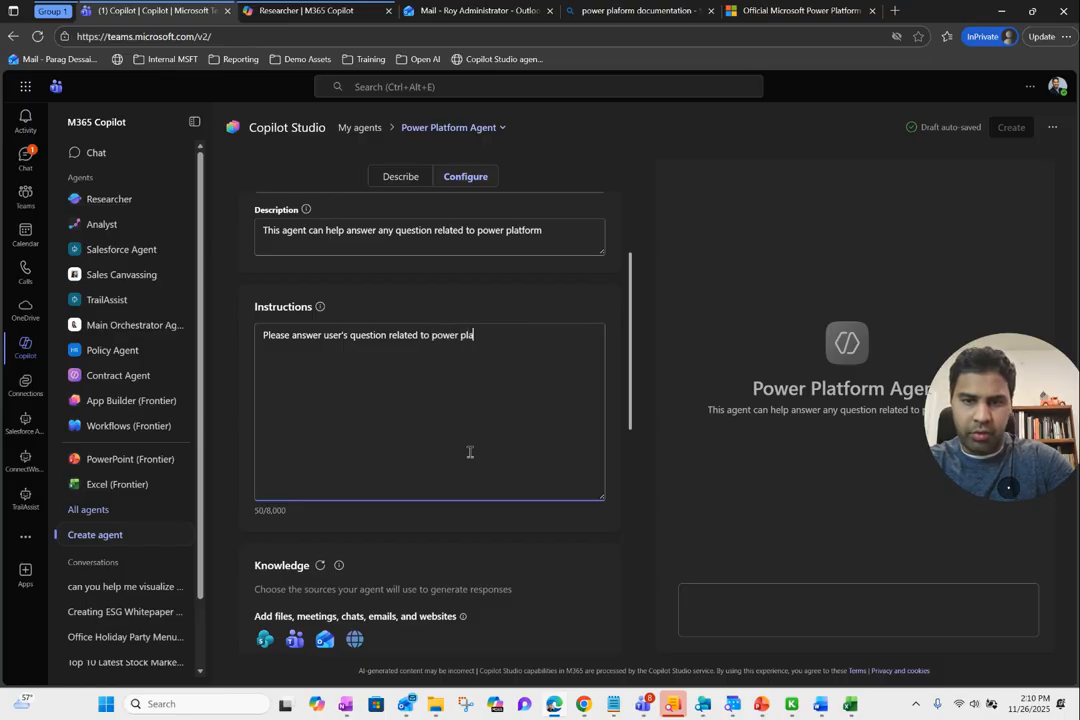
{"action": "type", "text": "tform using provided knwoledge spurce"}
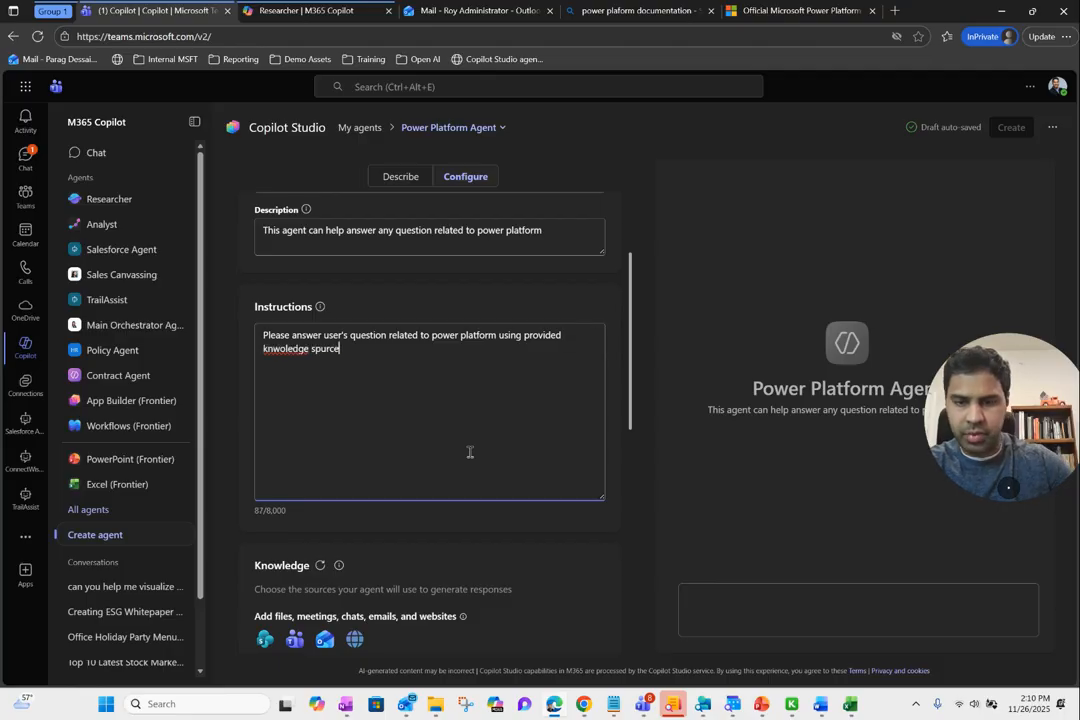
{"action": "key", "text": "BackSpace"}
{"action": "key", "text": "BackSpace"}
{"action": "key", "text": "BackSpace"}
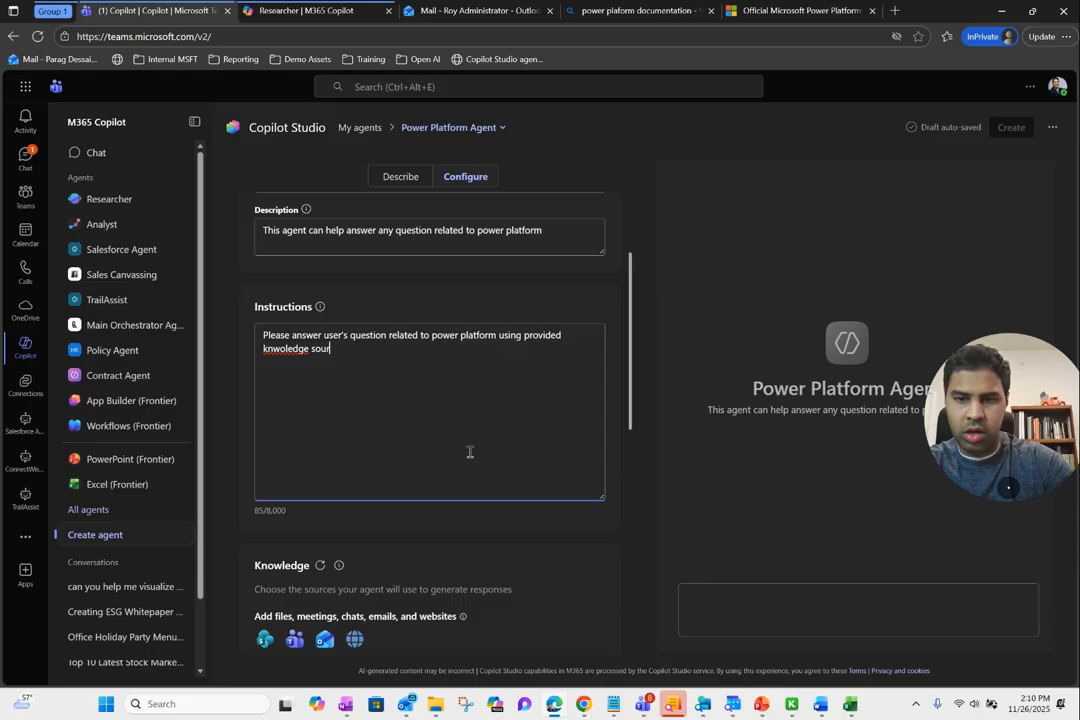
{"action": "right_click", "coordinate": [285, 349]}
{"action": "left_click", "coordinate": [325, 359]}
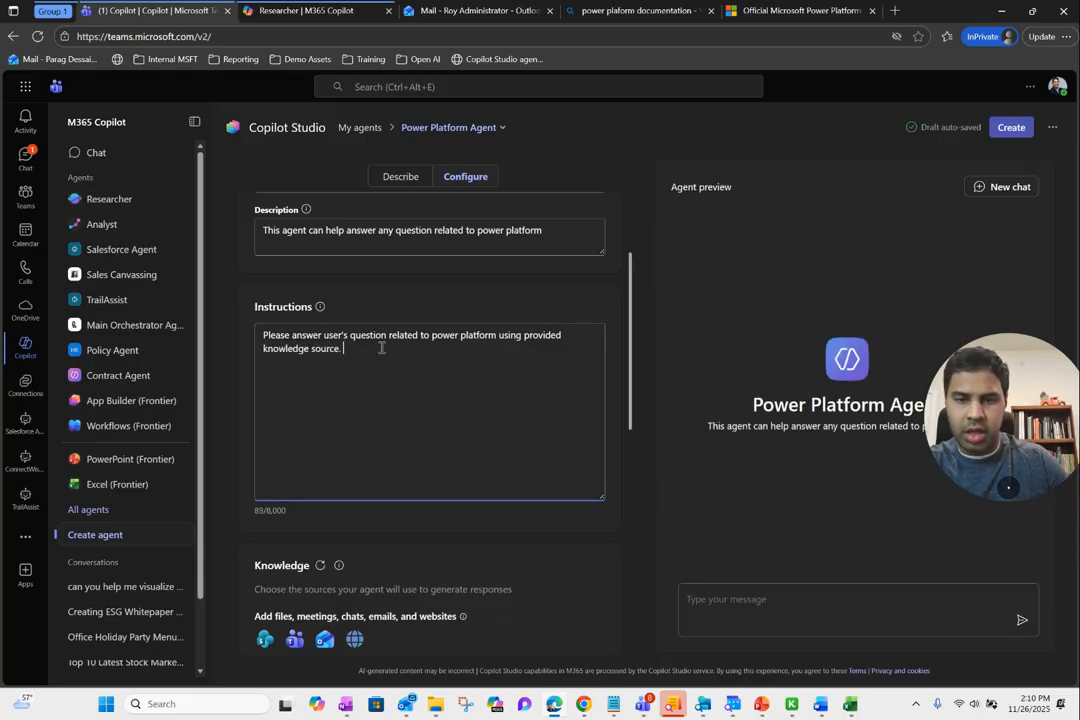
- Add a second sentence to the agent's instructions: "Do not answer any question that is not related to power platform."
{"action": "type", "text": "Do not an"}
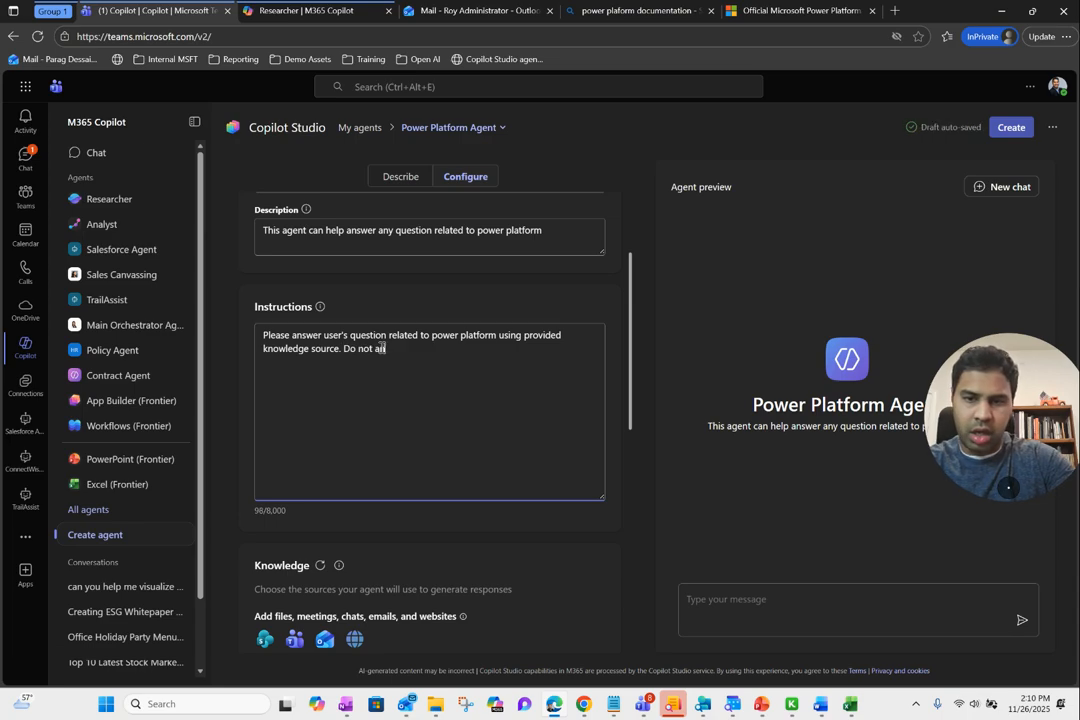
{"action": "type", "text": "swer any u"}
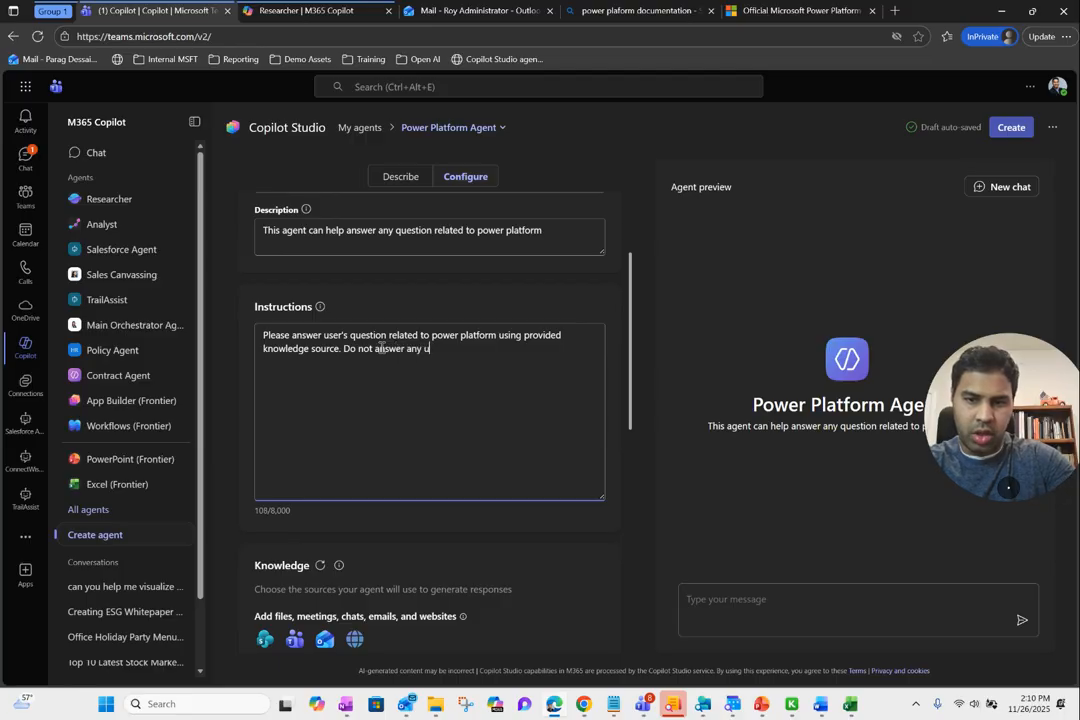
{"action": "key", "text": "BackSpace"}
{"action": "type", "text": "question "}
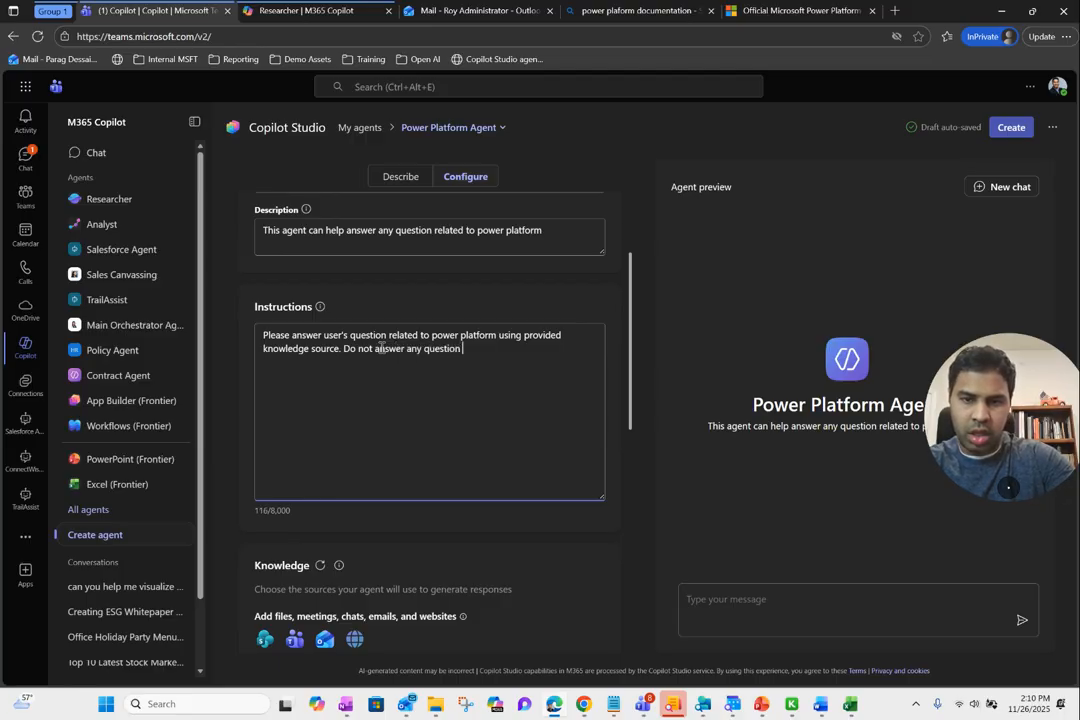
{"action": "type", "text": "that is not re"}
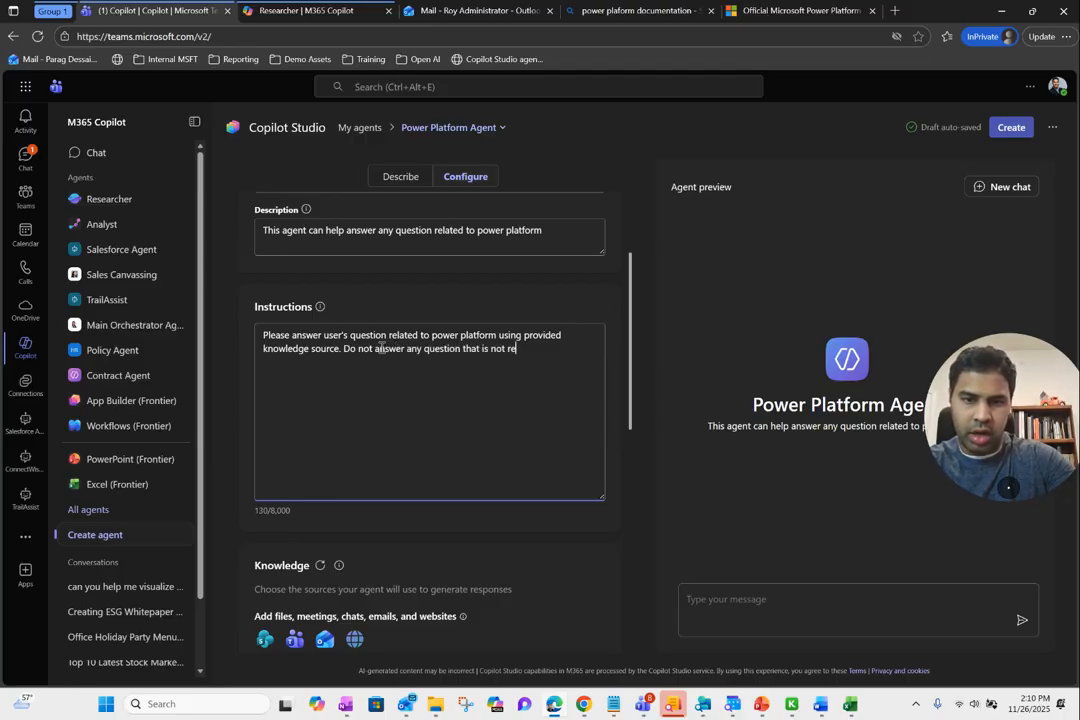
{"action": "type", "text": "lated to power p"}
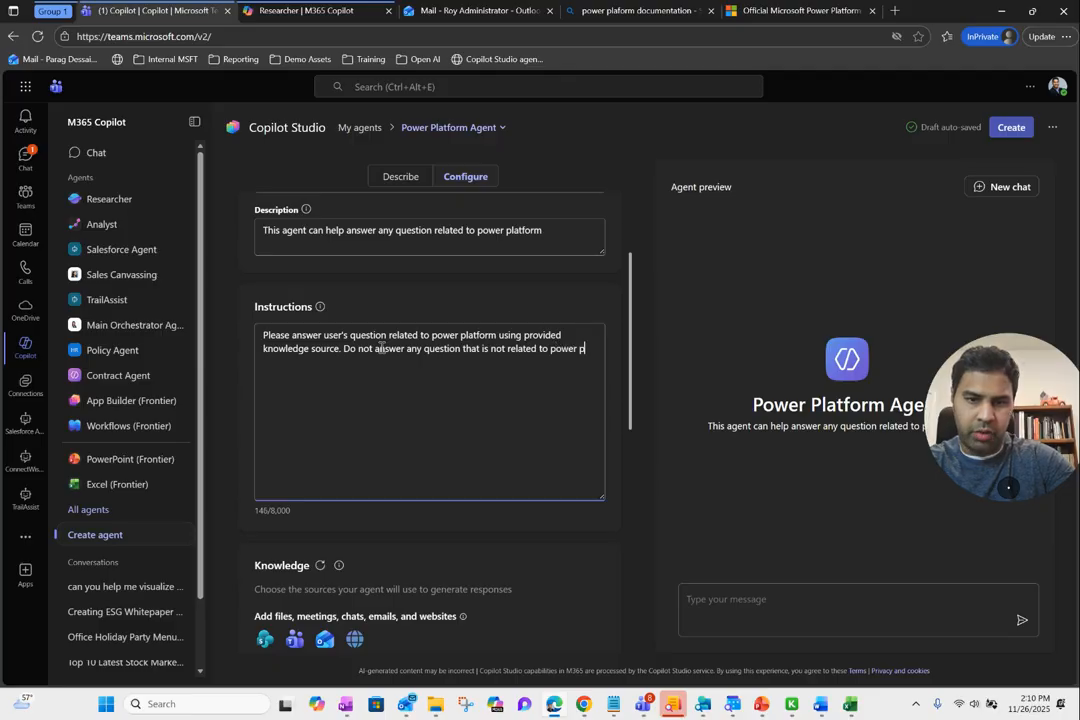
{"action": "type", "text": "latform."}
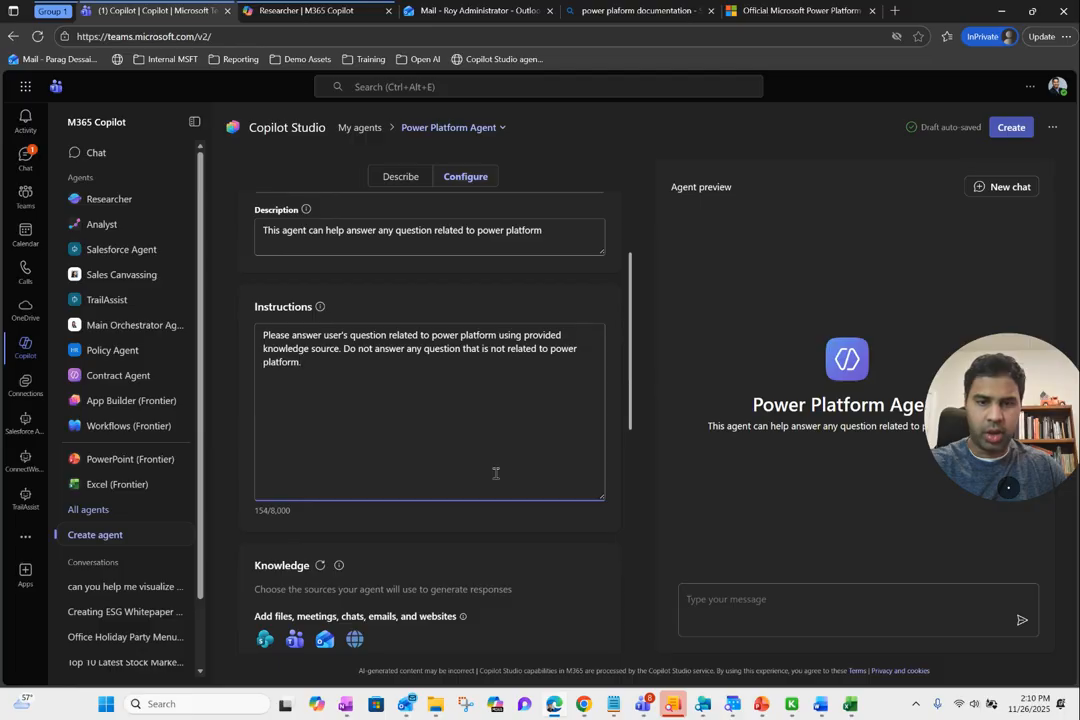
- Restrict the agent's knowledge to only use specified sources
{"action": "scroll", "coordinate": [475, 448], "scroll_direction": "down", "scroll_amount": 2}
{"action": "scroll", "coordinate": [455, 445], "scroll_direction": "down", "scroll_amount": 1}
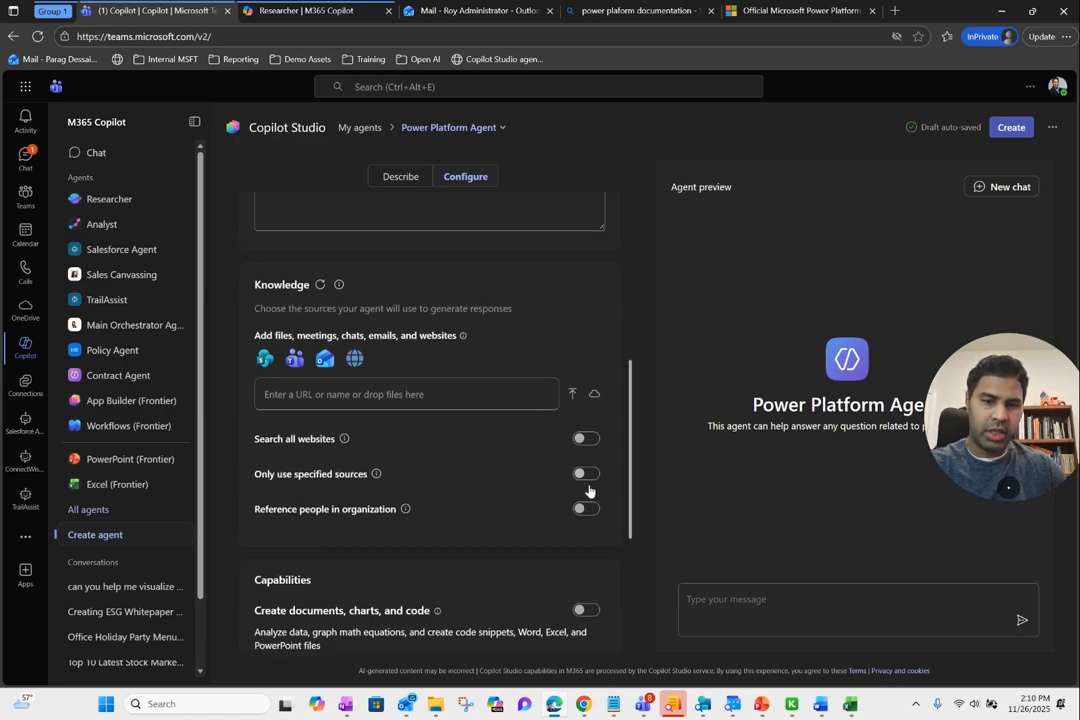
{"action": "left_click", "coordinate": [589, 476]}
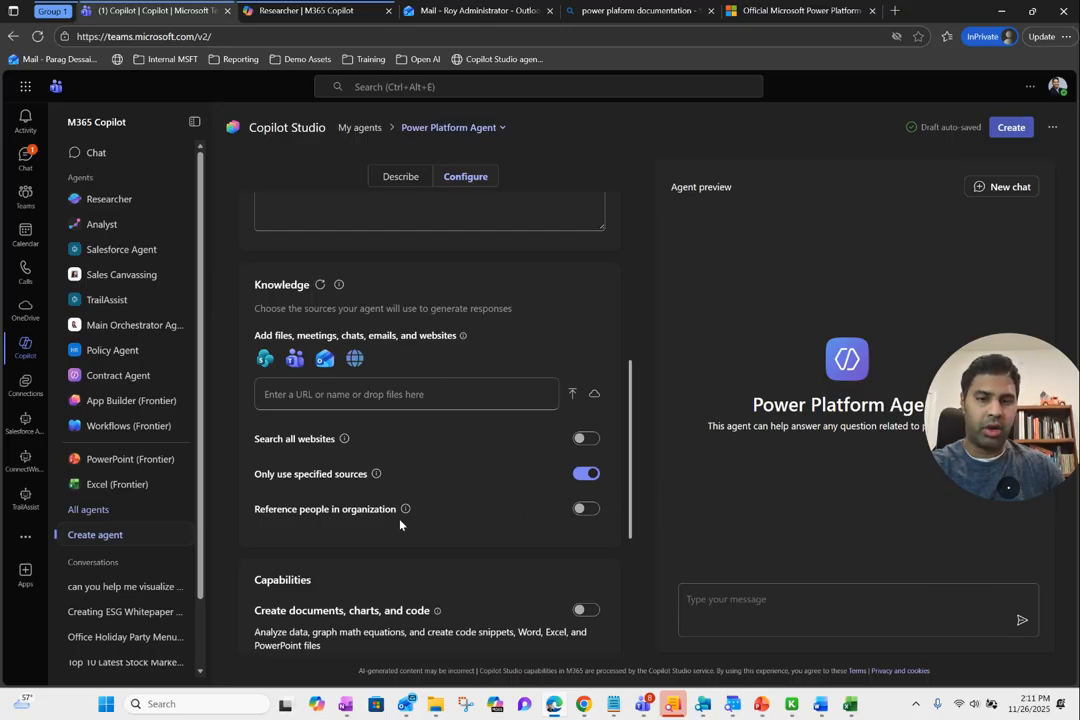
- Examine the sites offered as knowledge sources and review the agent's capabilities and suggested prompts settings
{"action": "left_click", "coordinate": [368, 391]}
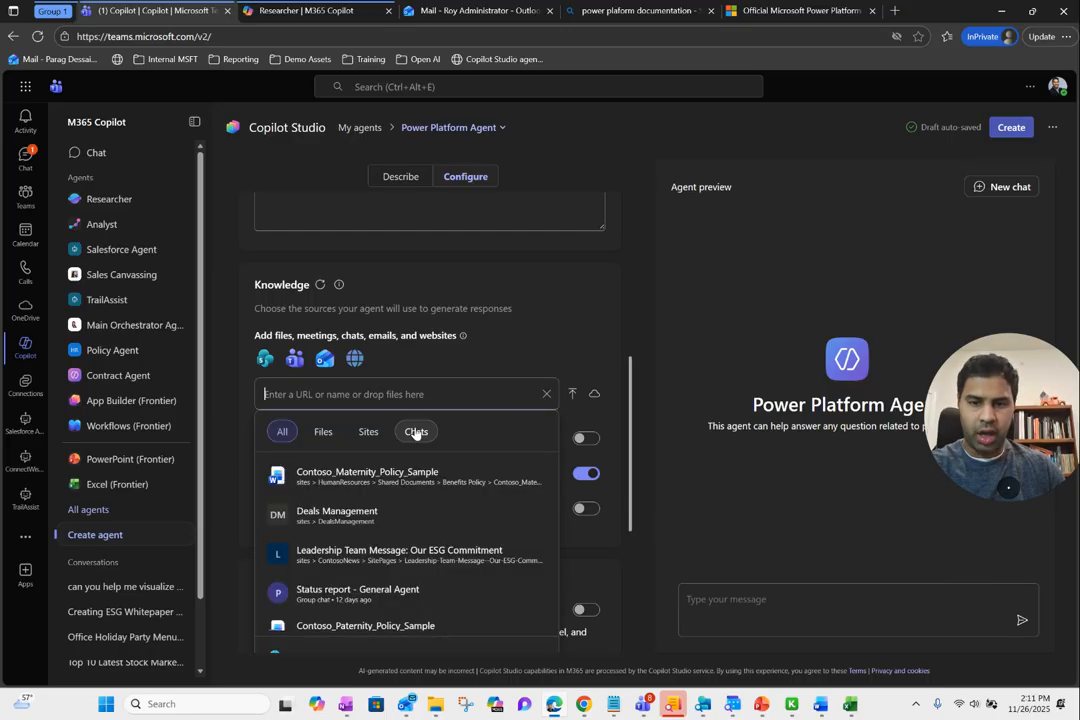
{"action": "left_click", "coordinate": [366, 432]}
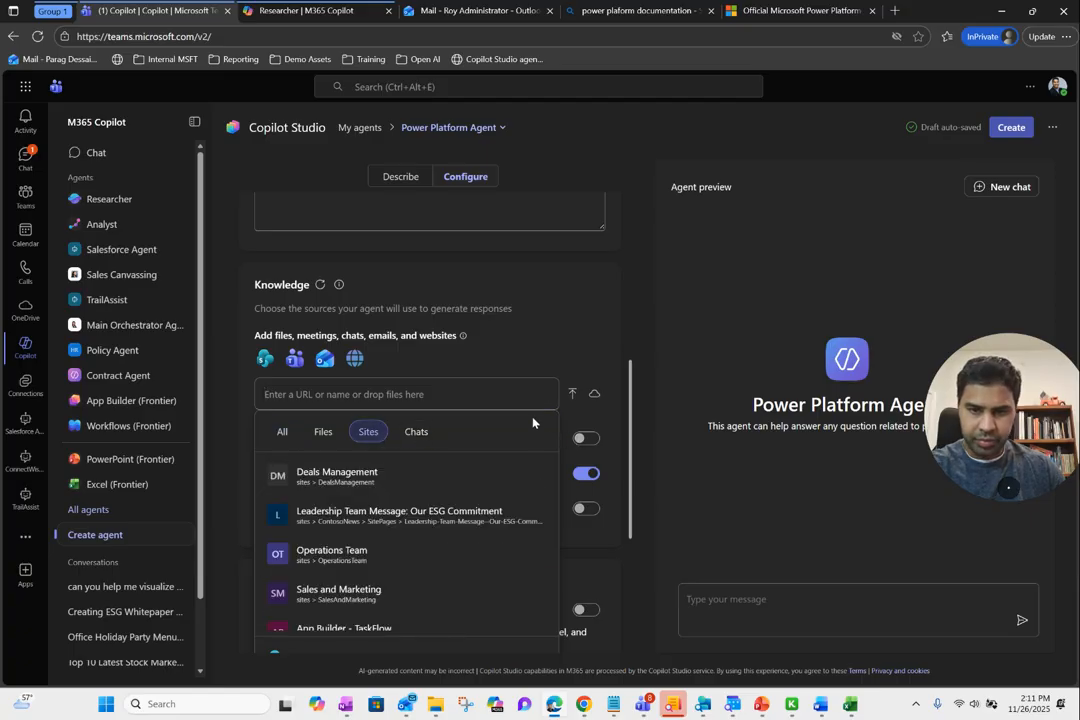
{"action": "left_click", "coordinate": [575, 357]}
{"action": "scroll", "coordinate": [550, 440], "scroll_direction": "down", "scroll_amount": 3}
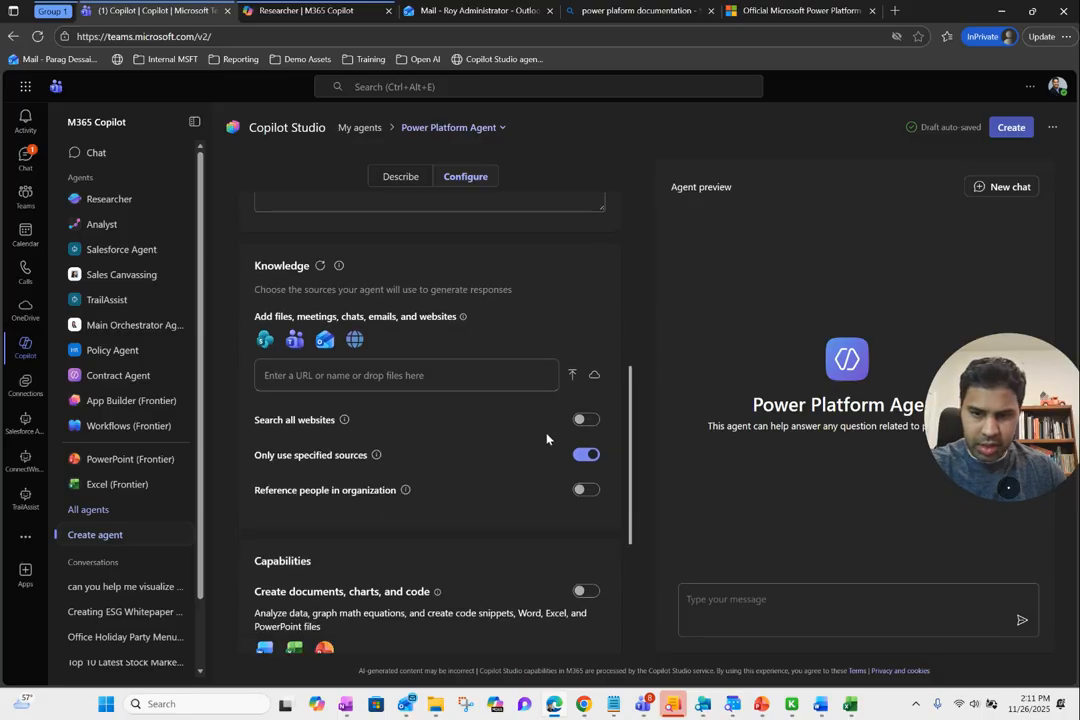
{"action": "scroll", "coordinate": [548, 438], "scroll_direction": "down", "scroll_amount": 1}
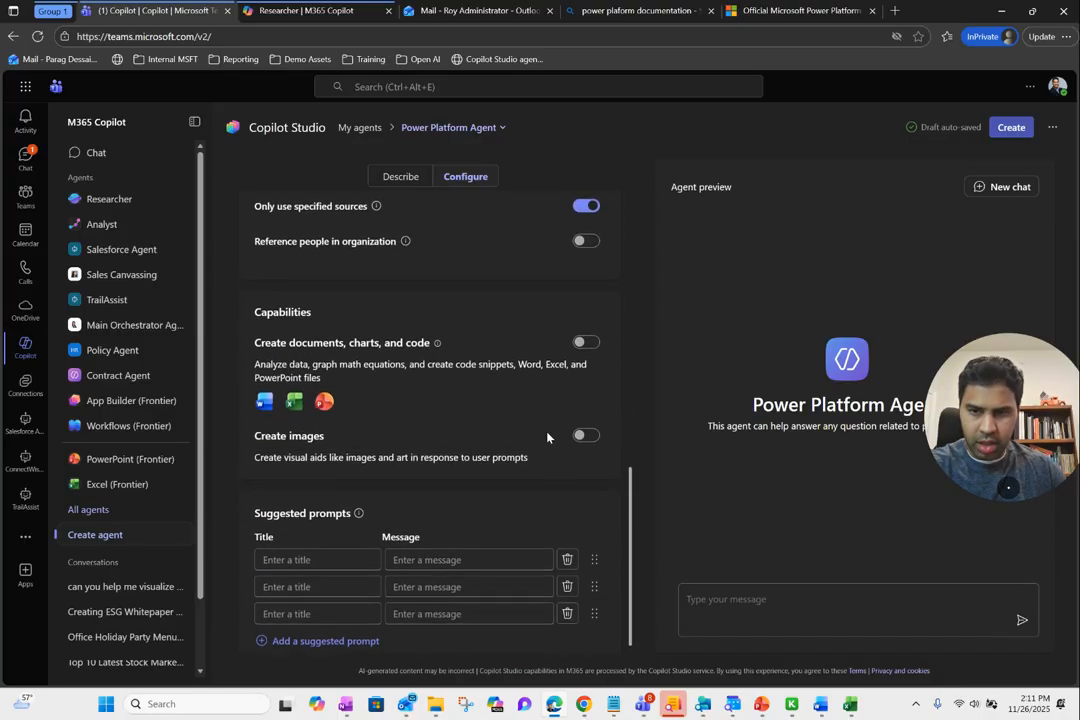
{"action": "scroll", "coordinate": [548, 438], "scroll_direction": "up", "scroll_amount": 1}
{"action": "scroll", "coordinate": [548, 438], "scroll_direction": "up", "scroll_amount": 2}
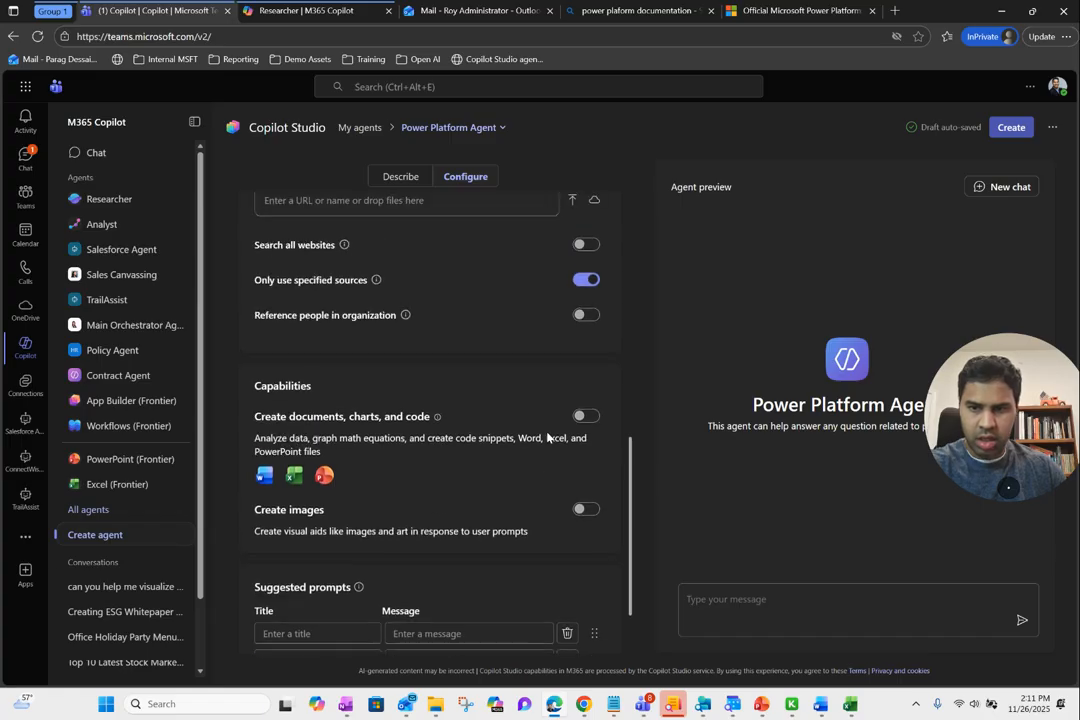
{"action": "scroll", "coordinate": [539, 449], "scroll_direction": "up", "scroll_amount": 2}
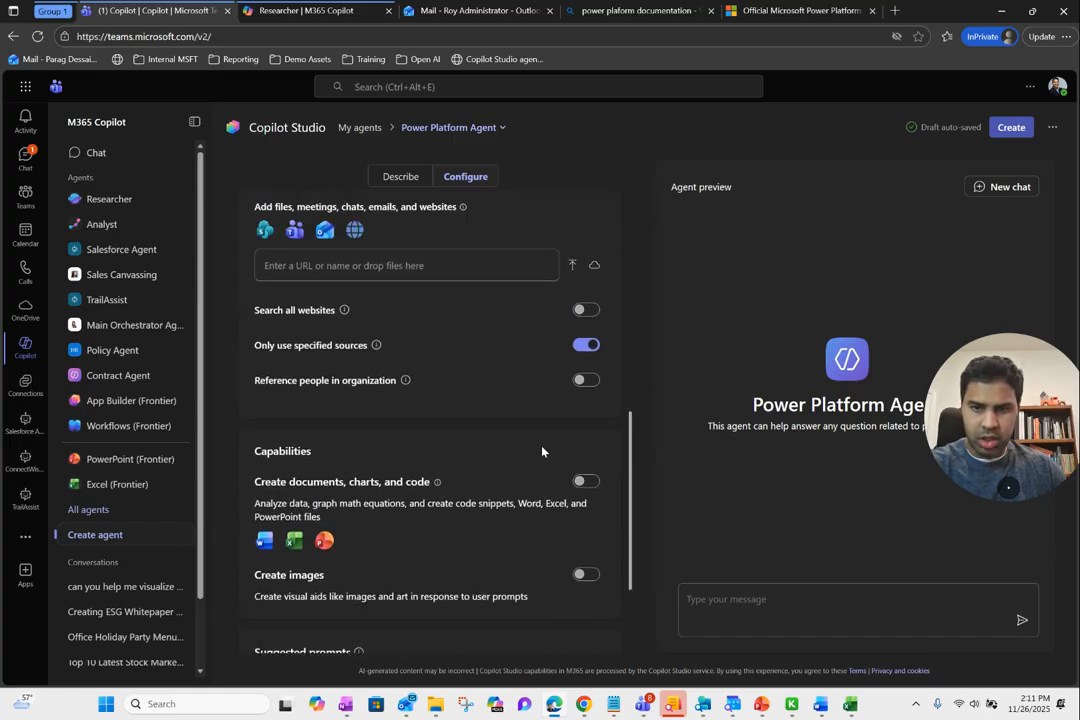
{"action": "left_click", "coordinate": [795, 10]}
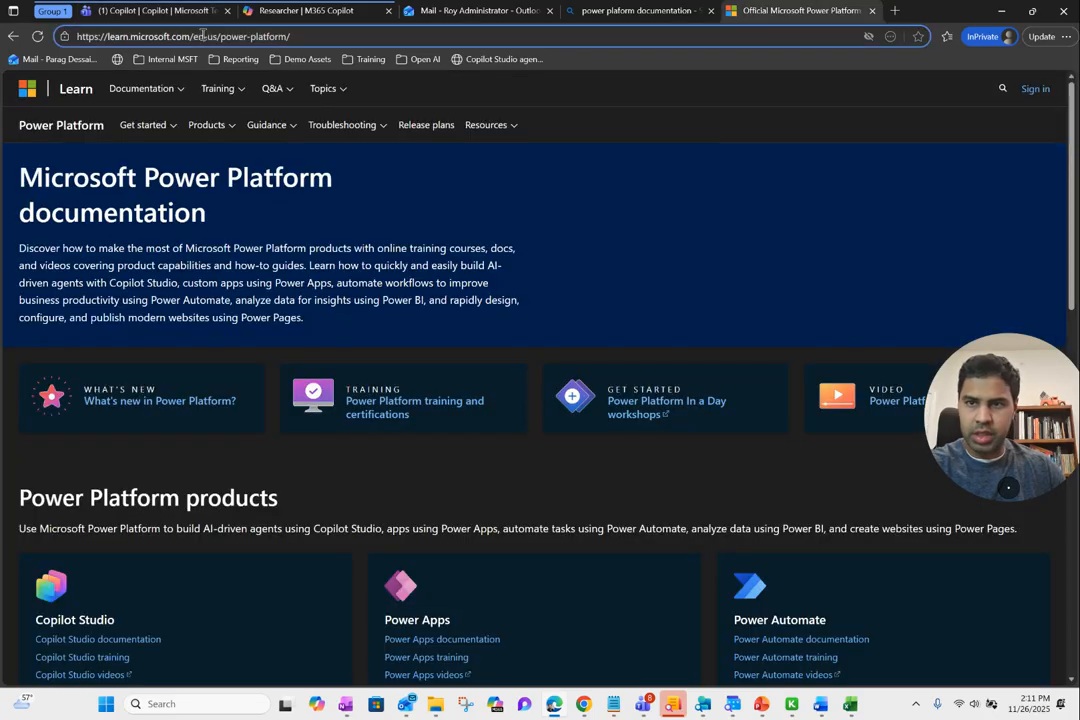
{"action": "left_click", "coordinate": [172, 34]}
{"action": "key", "text": "ctrl+c"}
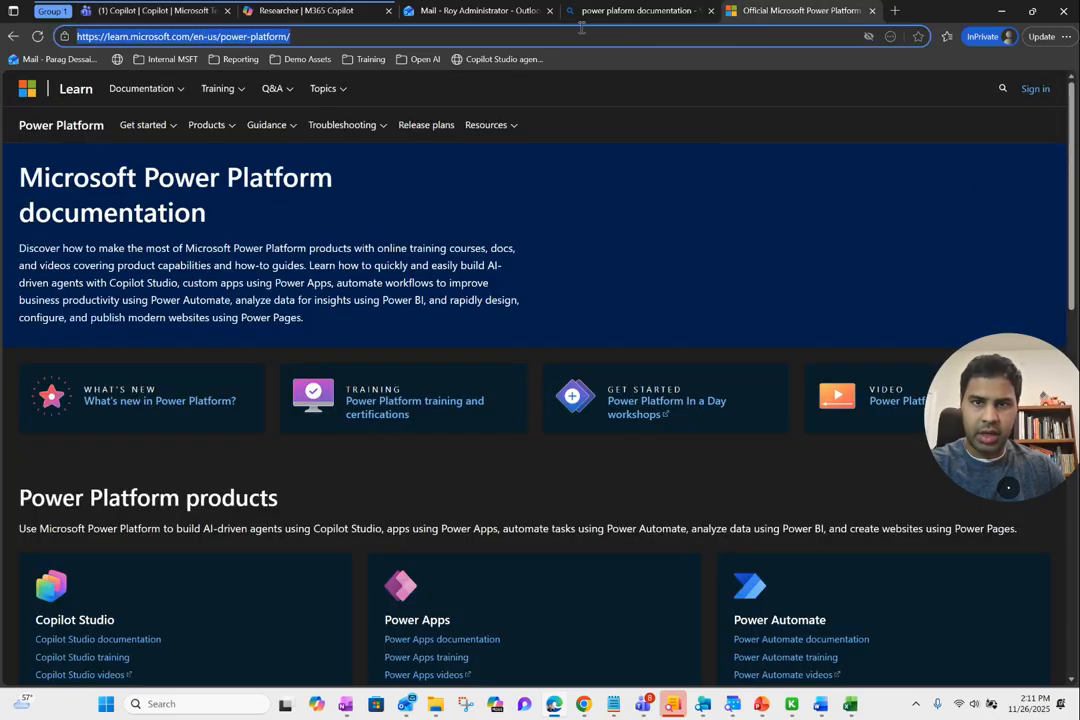
{"action": "left_click", "coordinate": [153, 13]}
{"action": "left_click", "coordinate": [272, 317]}
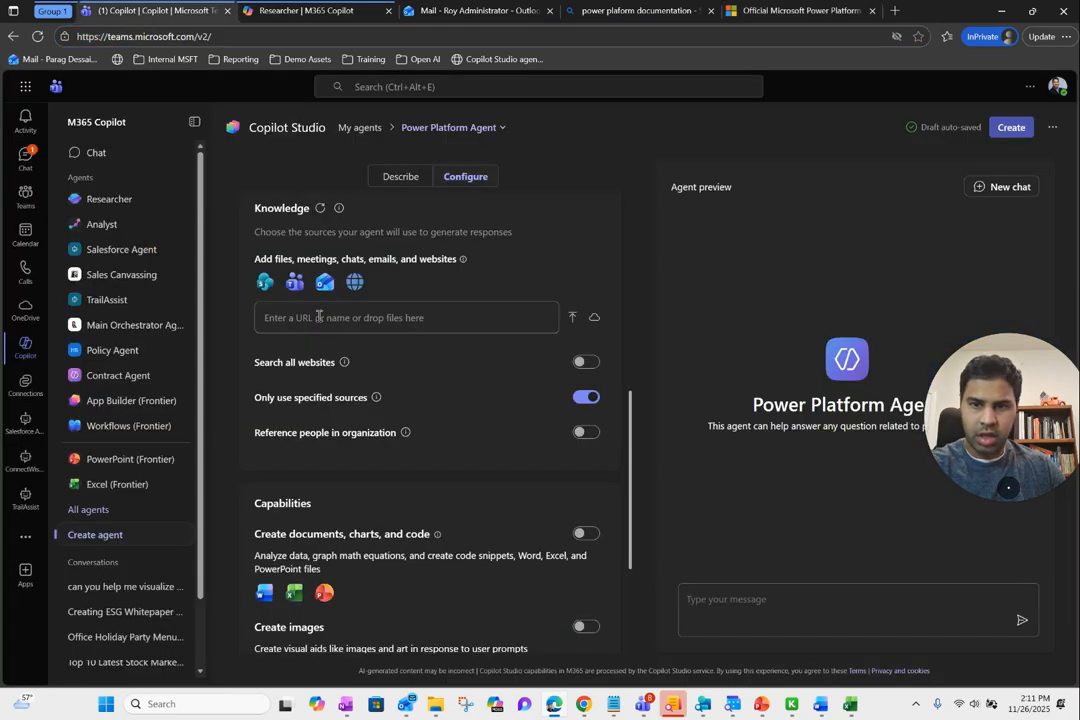
{"action": "key", "text": "ctrl+v"}
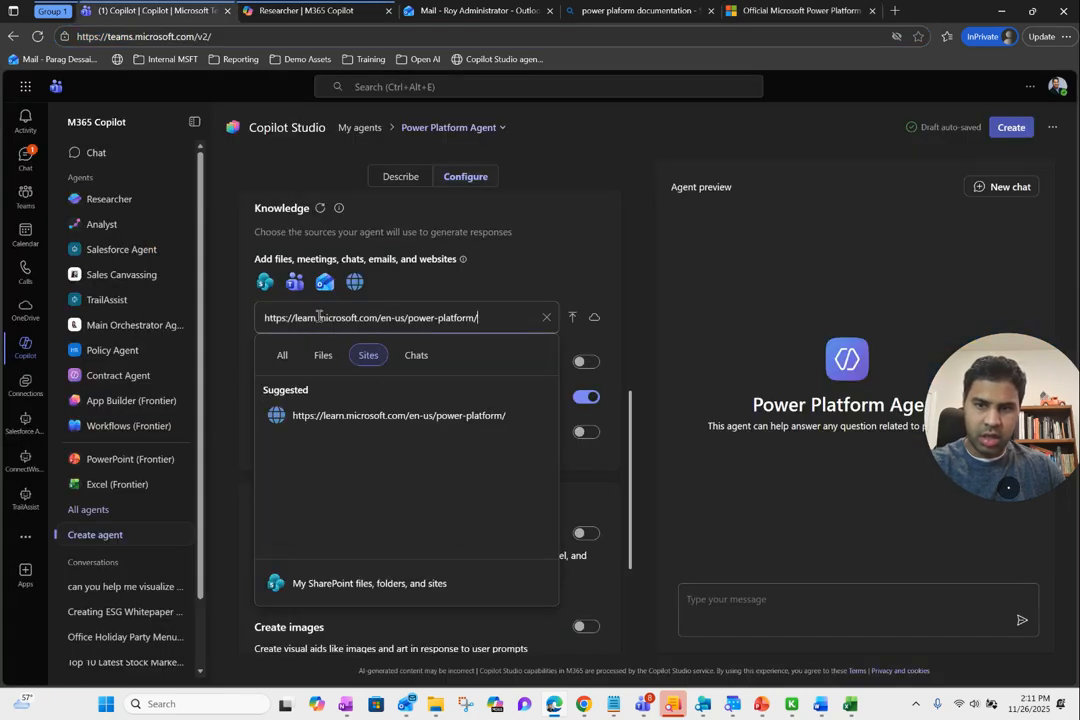
{"action": "left_click", "coordinate": [364, 417]}
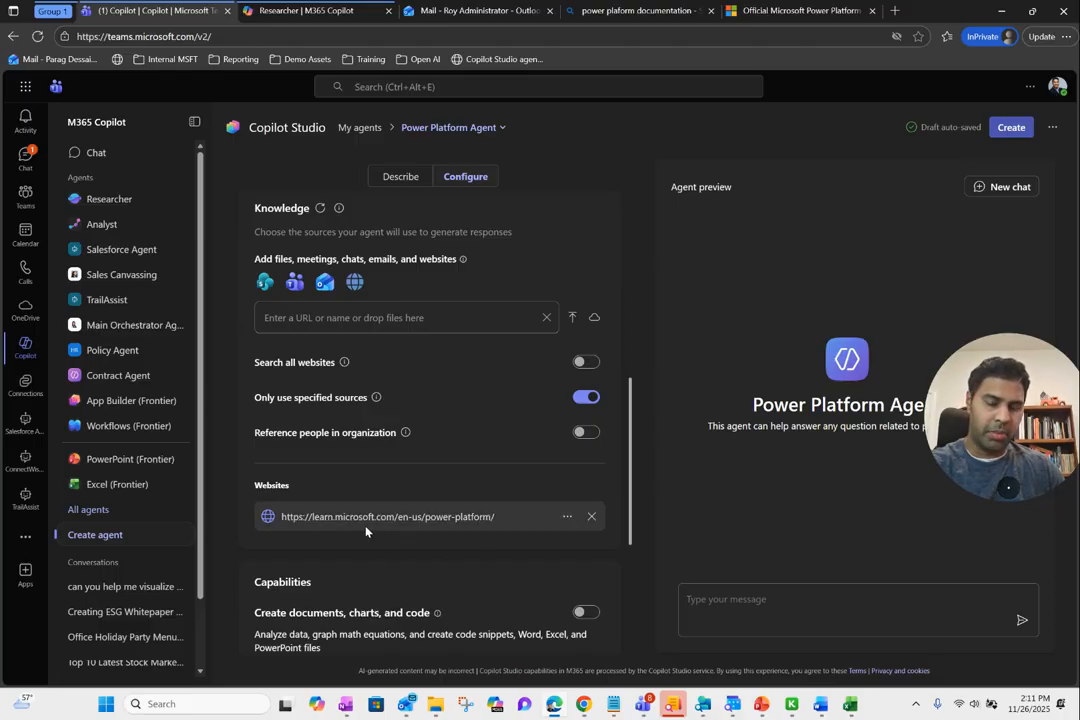
- Title the agent's first suggested prompt "What is Power Apps"
{"action": "left_click_drag", "start_coordinate": [631, 543], "coordinate": [629, 635]}
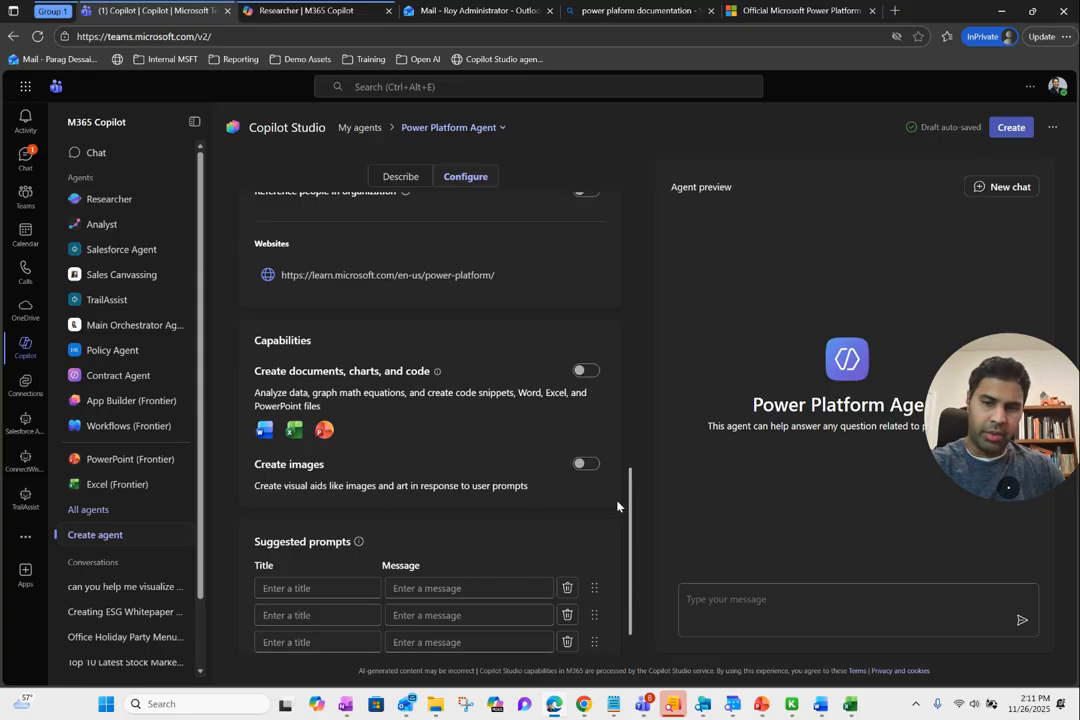
{"action": "left_click", "coordinate": [296, 590]}
{"action": "left_click_drag", "start_coordinate": [632, 541], "coordinate": [632, 578]}
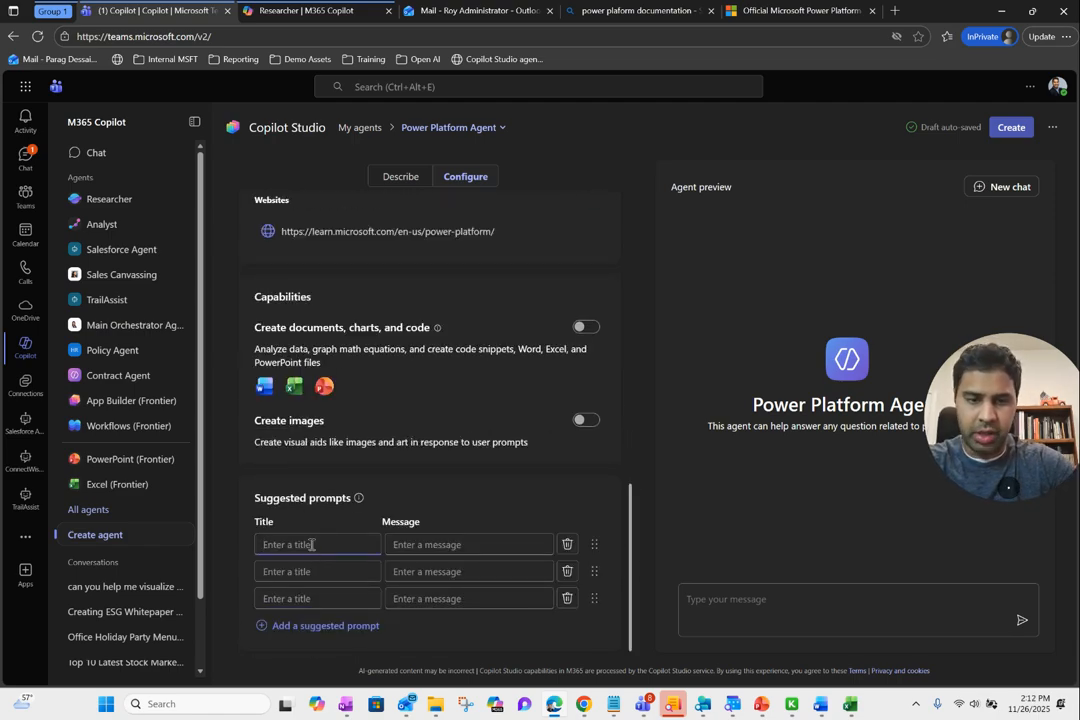
{"action": "type", "text": "Wha"}
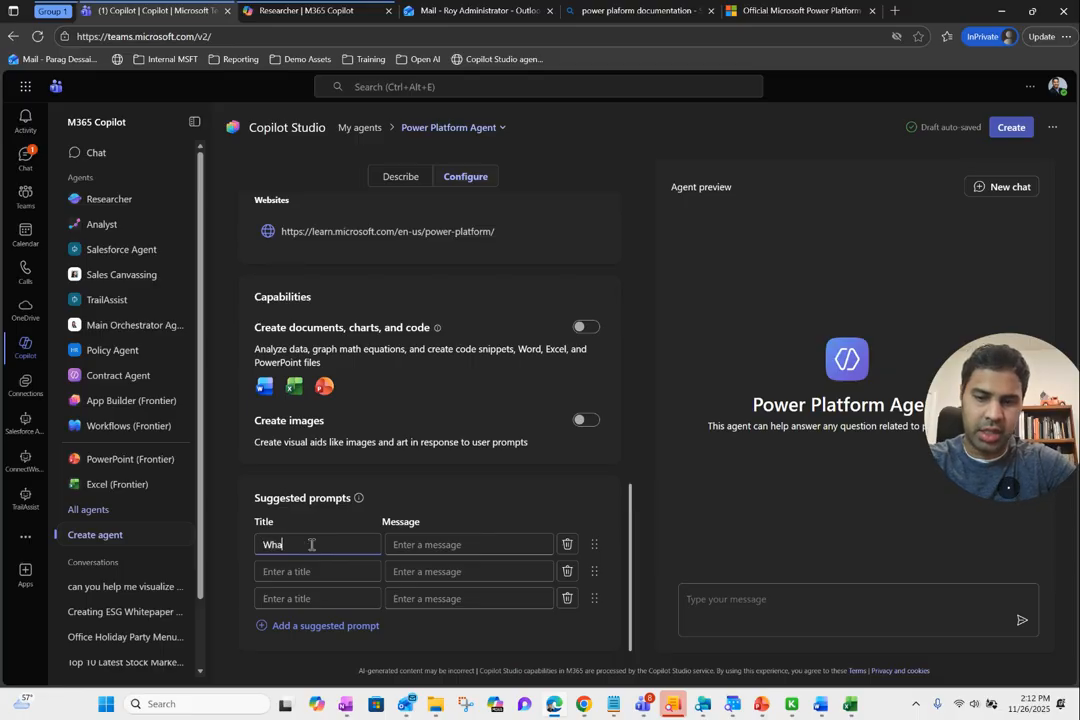
{"action": "type", "text": "t is Po"}
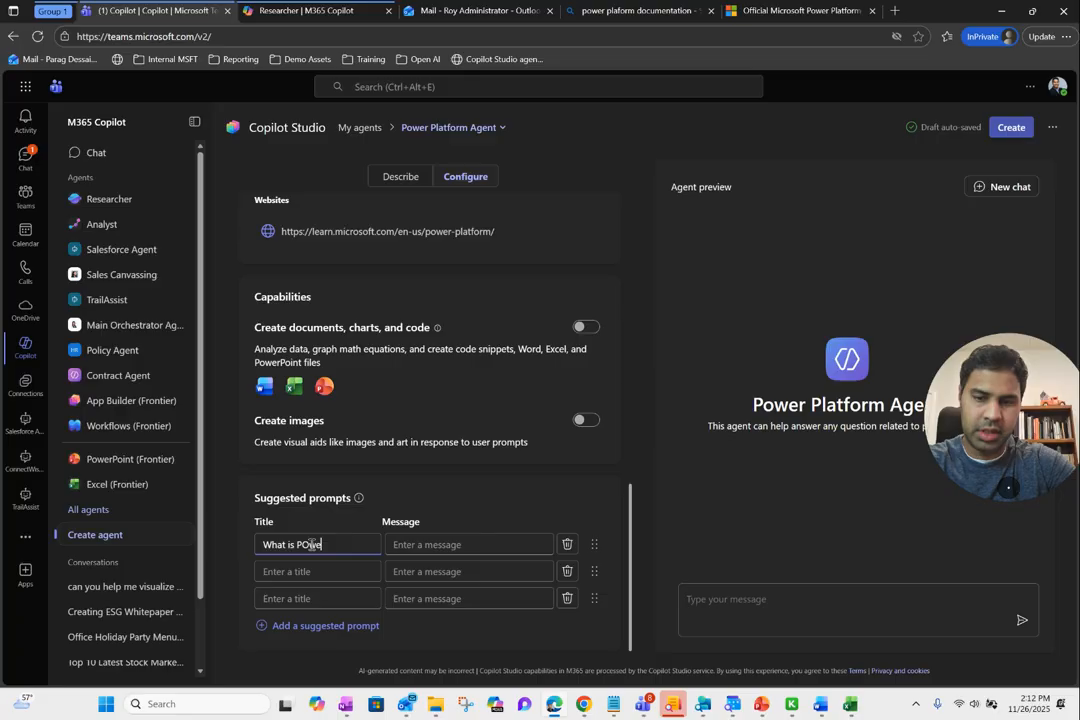
{"action": "type", "text": "wer"}
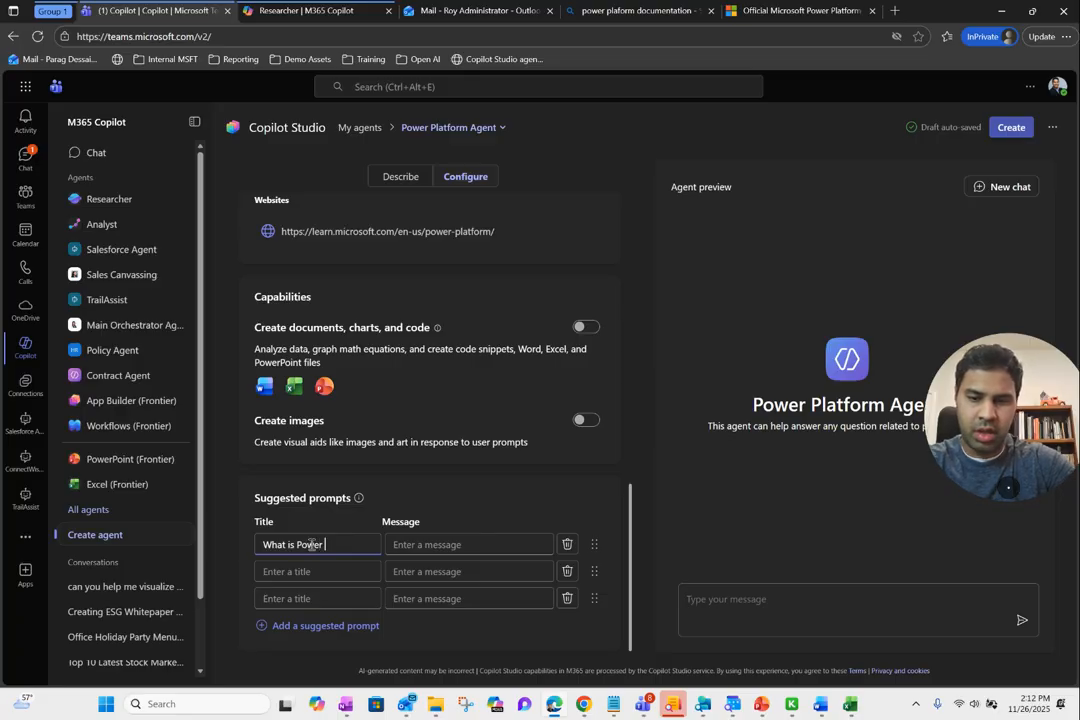
{"action": "type", "text": " Apps"}
{"action": "key", "text": "Tab"}
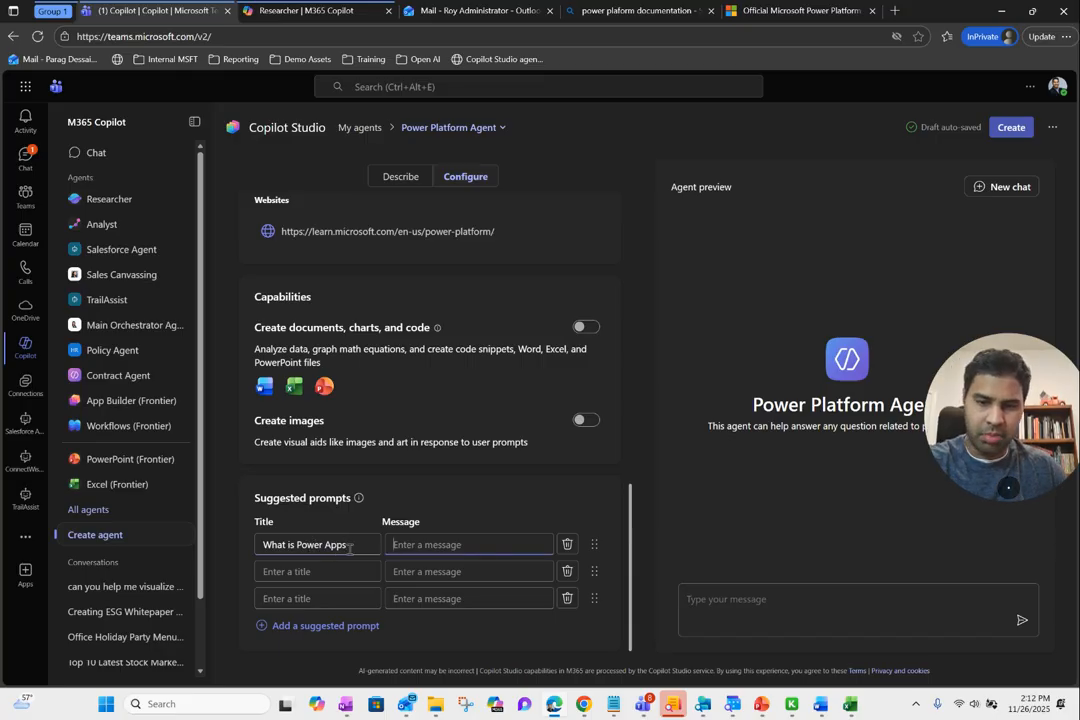
- Copy the first suggested prompt's title into its message, so the message reads "What is Power Apps"
{"action": "left_click", "coordinate": [290, 545]}
{"action": "triple_click", "coordinate": [291, 545]}
{"action": "key", "text": "ctrl+c"}
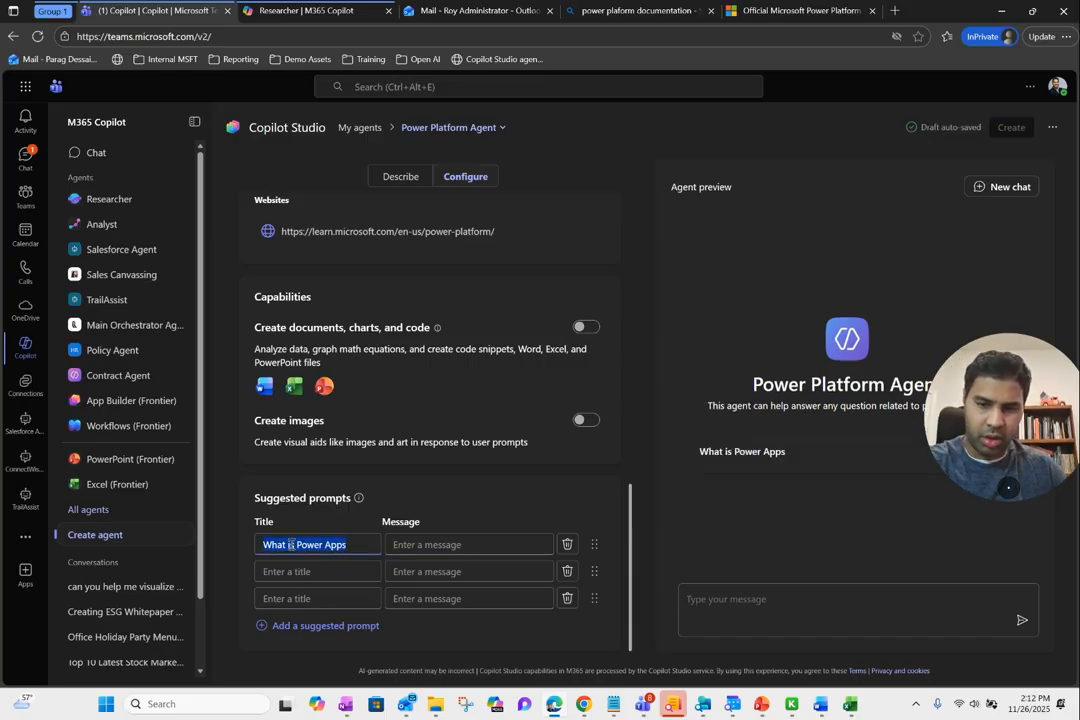
{"action": "left_click", "coordinate": [463, 545]}
{"action": "key", "text": "ctrl+v"}
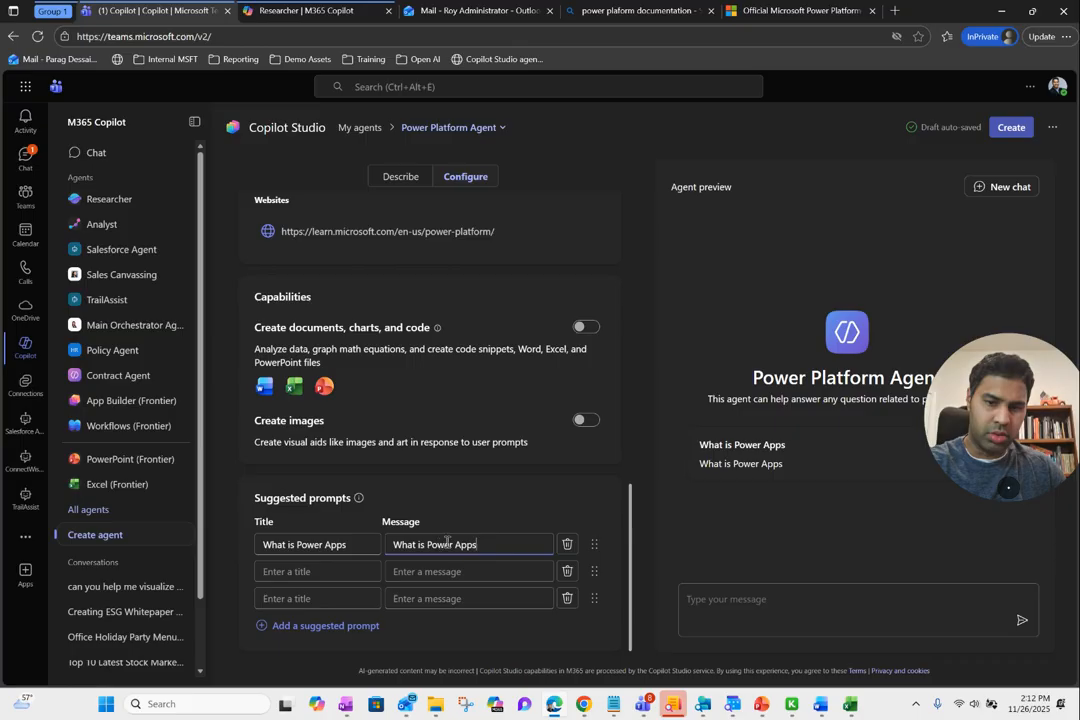
- Fill in the second suggested prompt with title "Tell me about Power Automate" and message "What is power Automate"
{"action": "left_click", "coordinate": [329, 570]}
{"action": "type", "text": "T"}
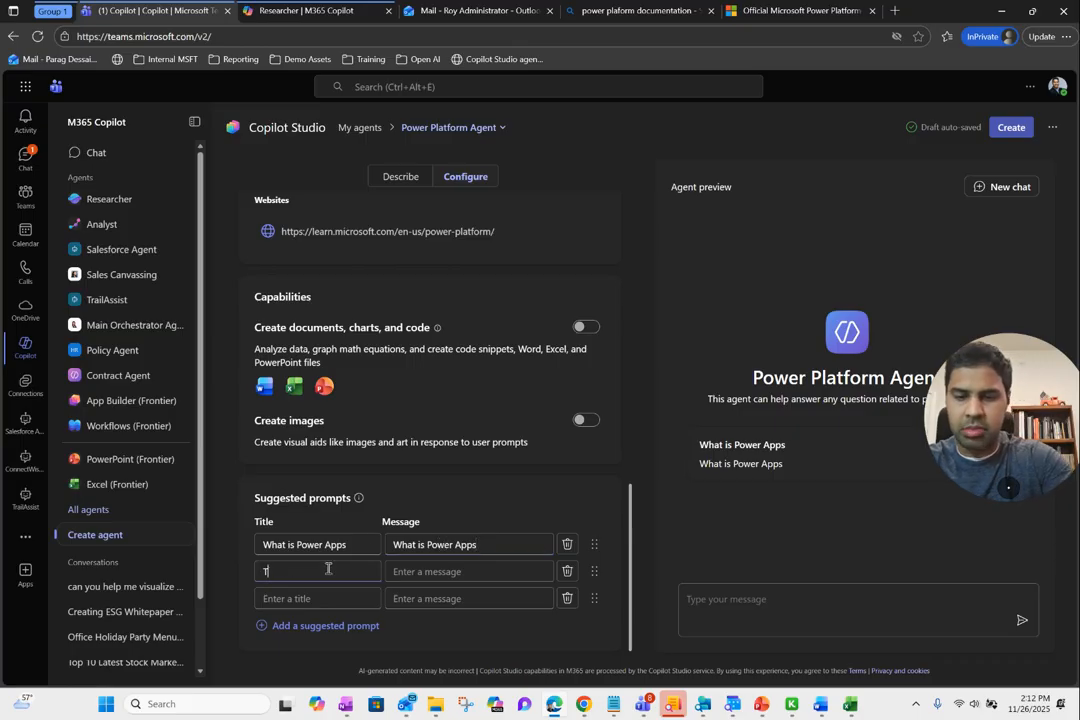
{"action": "type", "text": "ell me about Power Automate"}
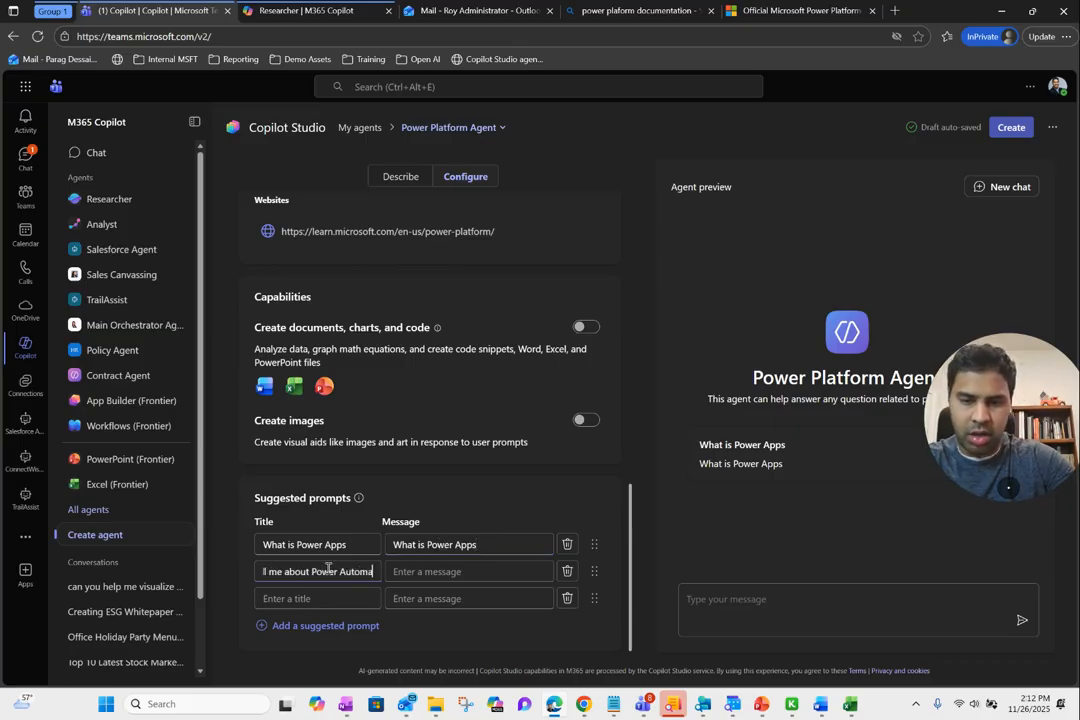
{"action": "left_click", "coordinate": [471, 572]}
{"action": "type", "text": "What "}
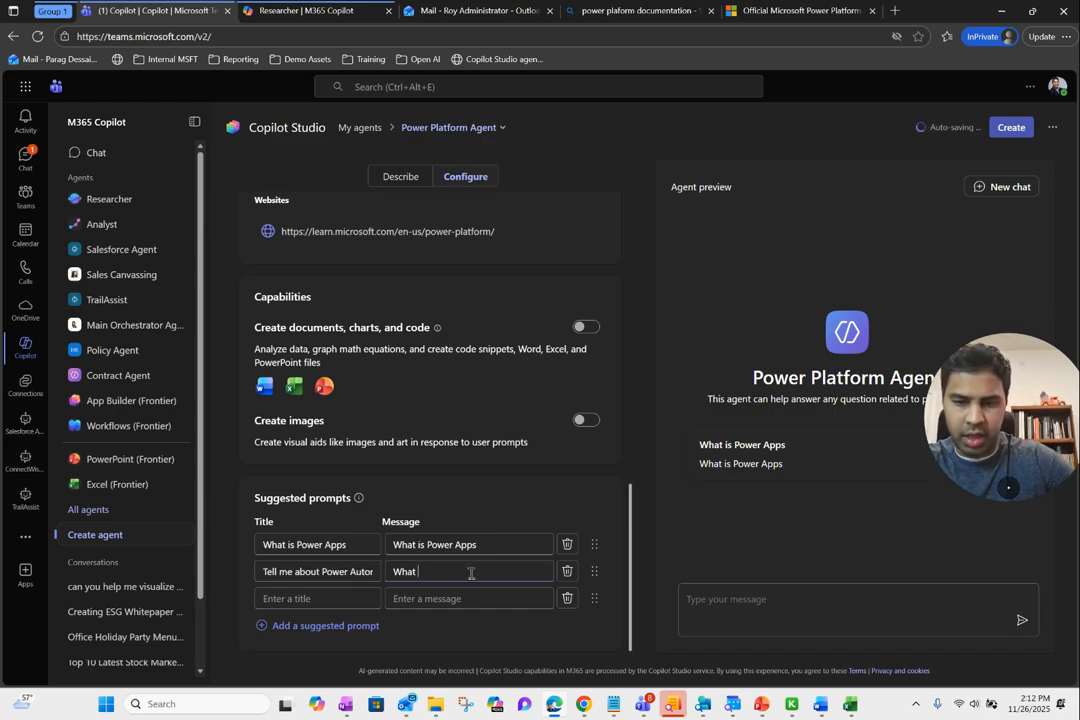
{"action": "type", "text": "is power Automate"}
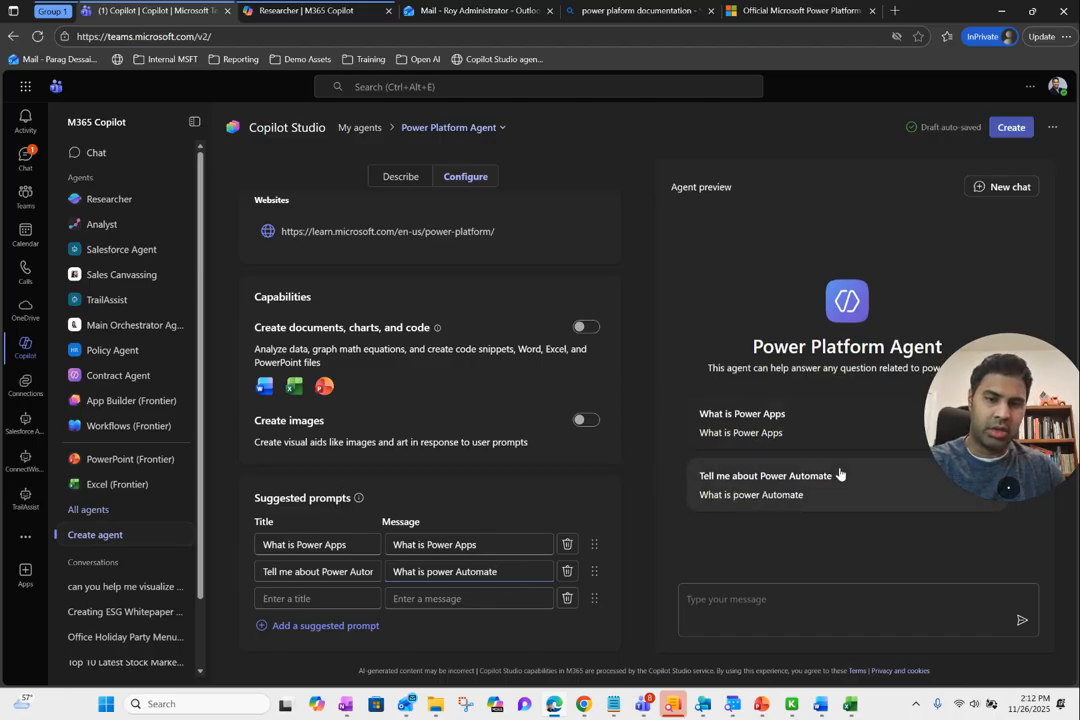
- Fill in the third suggested prompt with title "How can i use copilot studio" and message "Tell me about copilot studio", and create the agent
{"action": "left_click", "coordinate": [300, 598]}
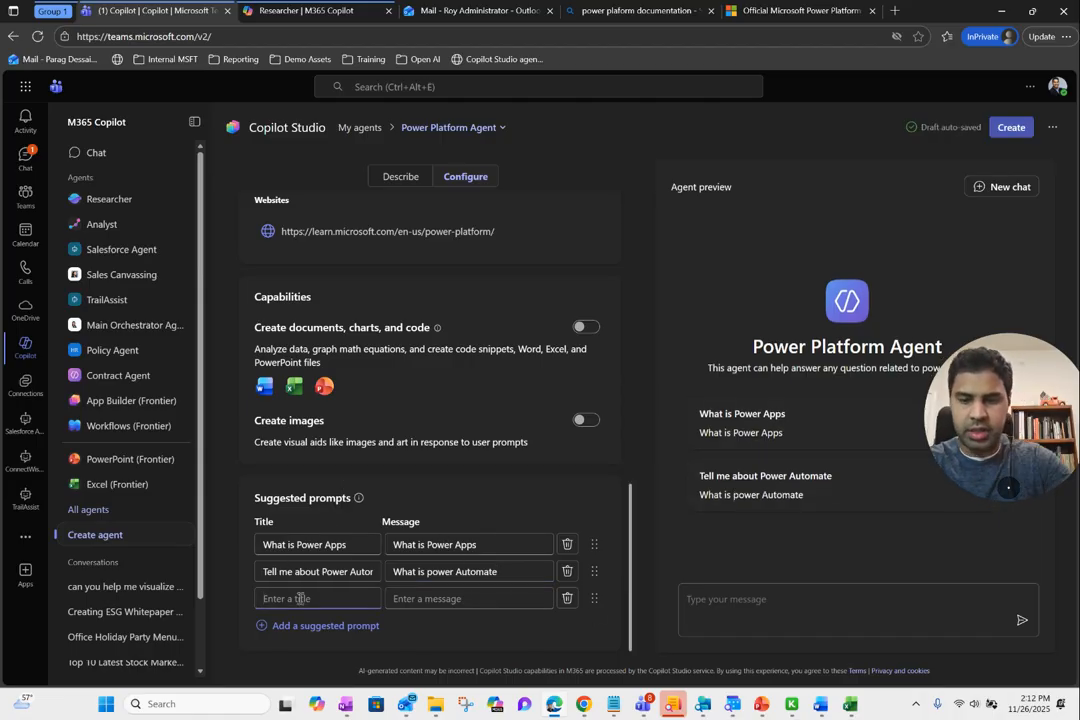
{"action": "type", "text": "How can I use "}
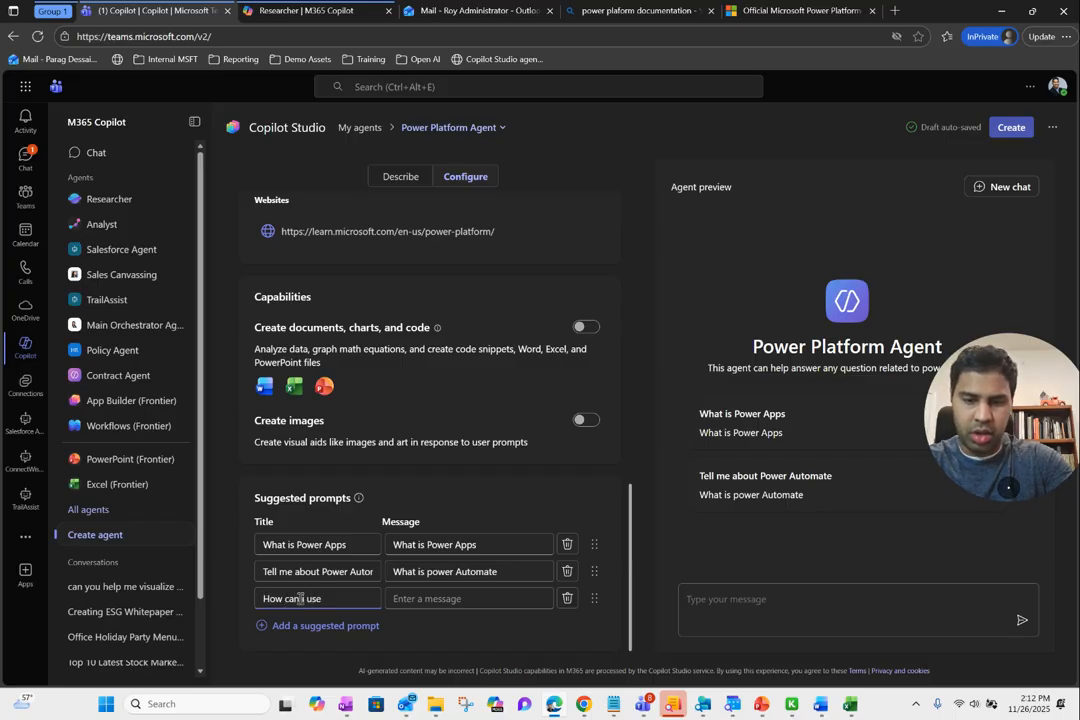
{"action": "type", "text": "copilot studio"}
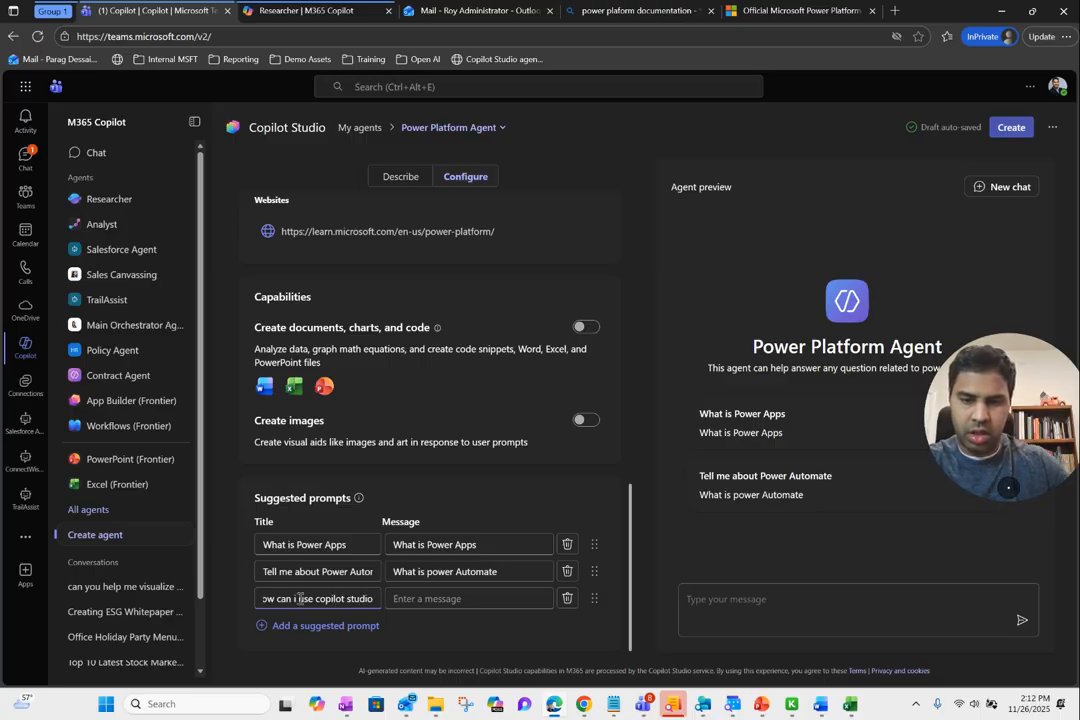
{"action": "left_click", "coordinate": [449, 596]}
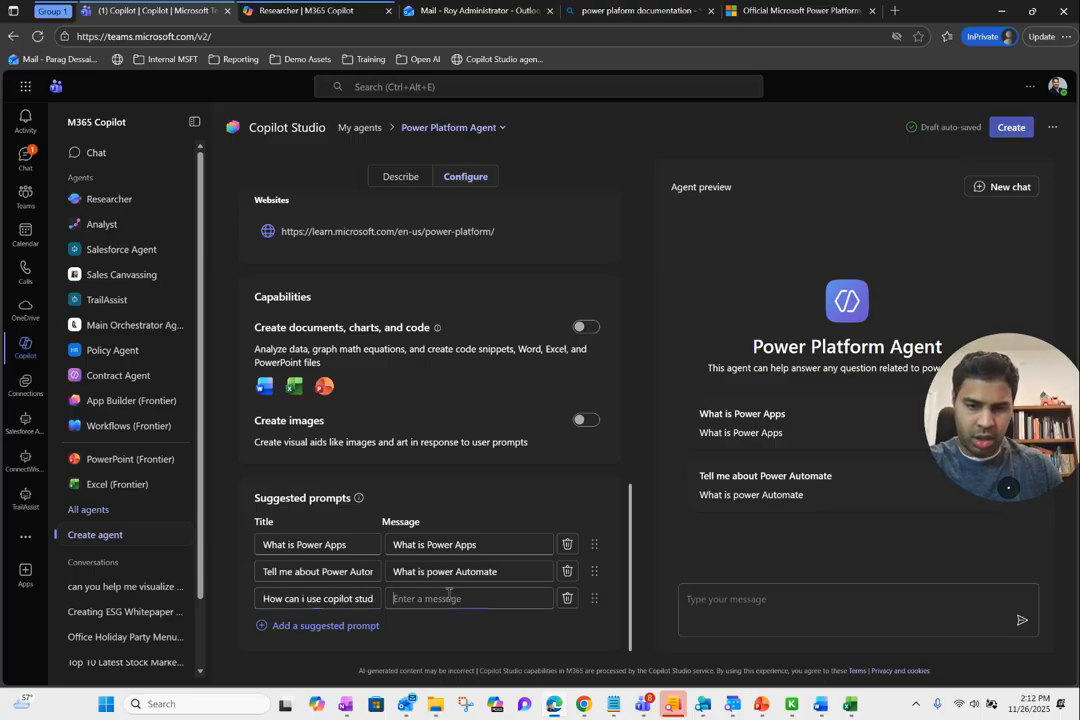
{"action": "type", "text": "Tell me about copilot studio"}
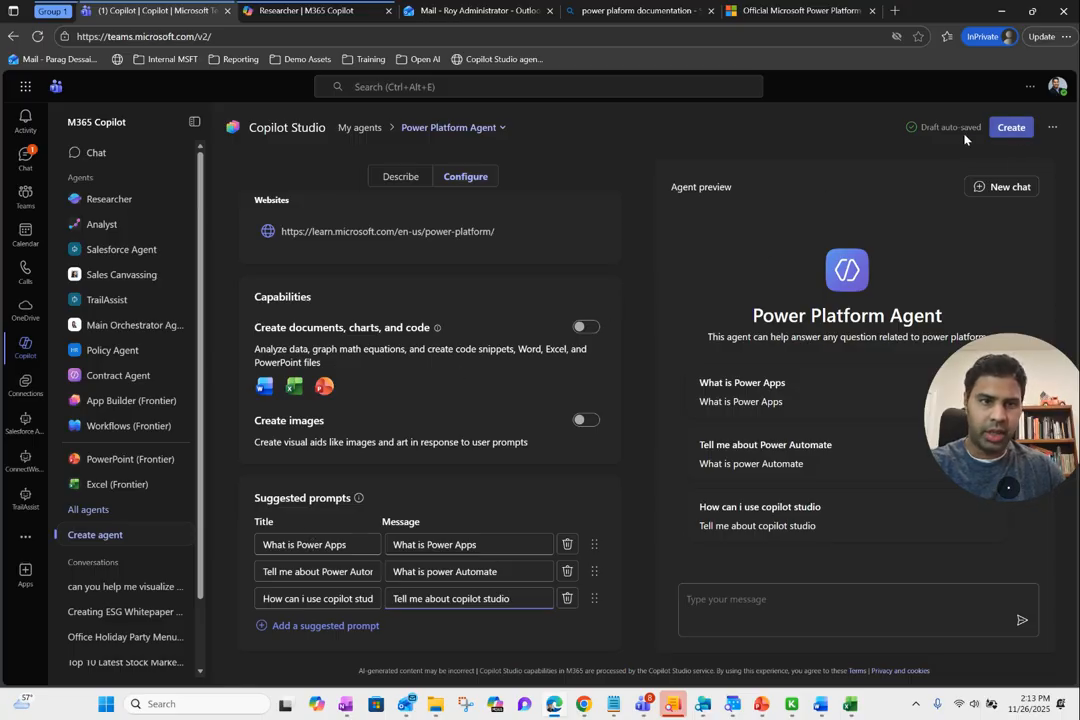
{"action": "left_click", "coordinate": [1013, 130]}
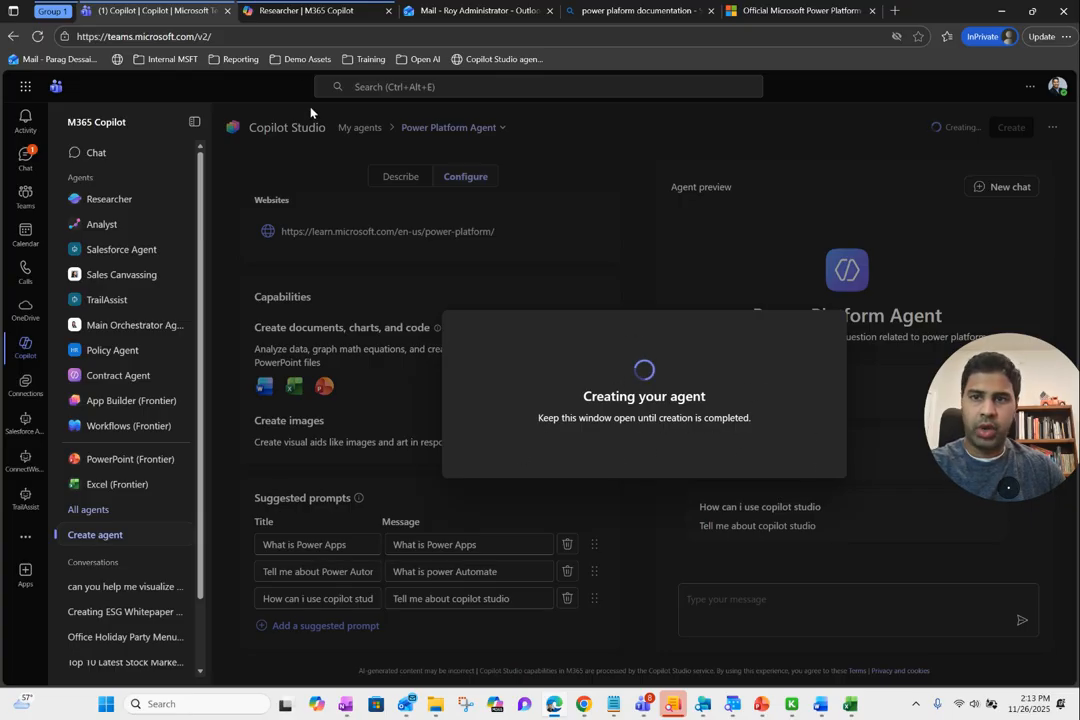
- Switch to the Researcher chat and review the ESG whitepaper's insight cards, global overview and regional regulatory landscape
{"action": "left_click", "coordinate": [300, 11]}
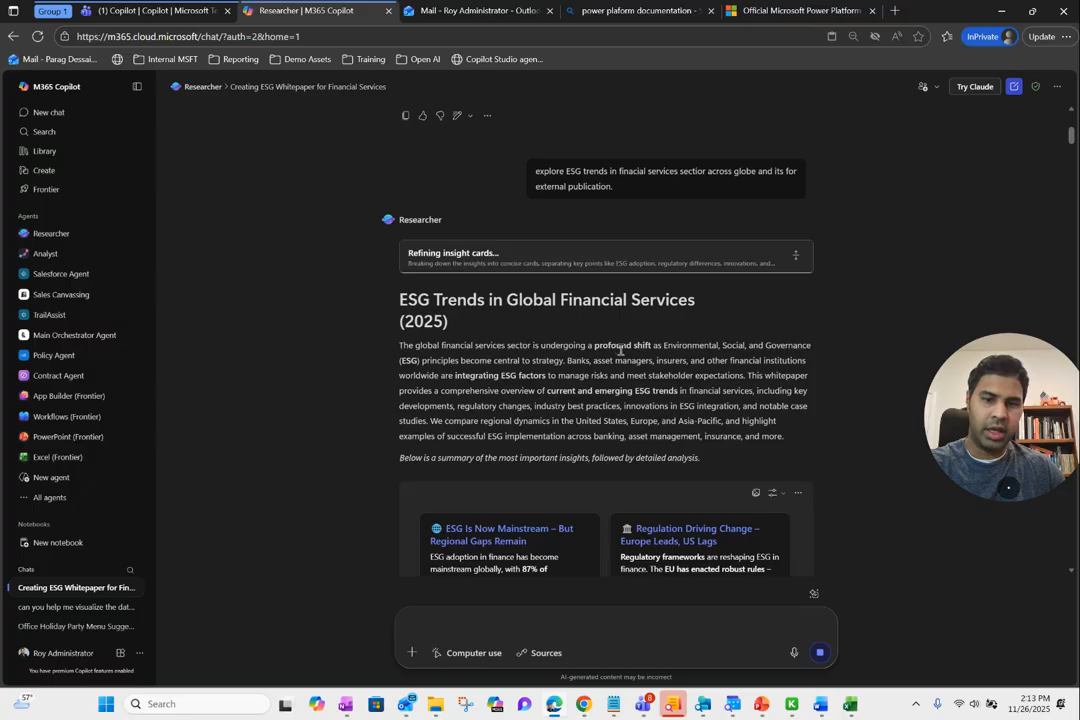
{"action": "scroll", "coordinate": [621, 354], "scroll_direction": "down", "scroll_amount": 1}
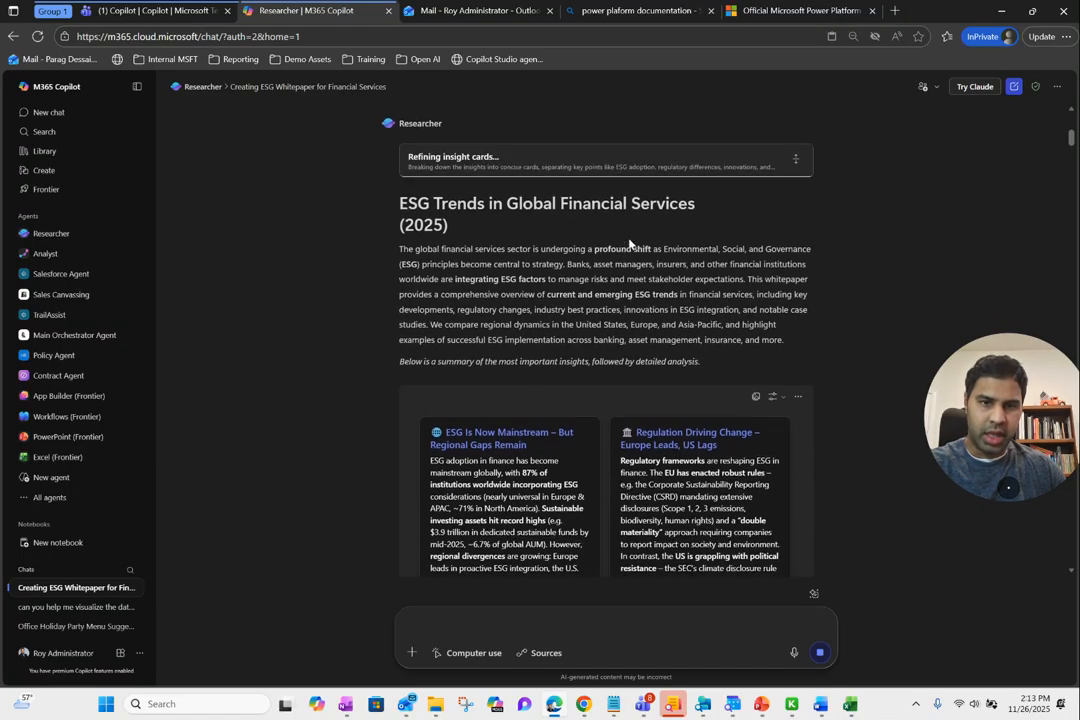
{"action": "scroll", "coordinate": [737, 340], "scroll_direction": "down", "scroll_amount": 5}
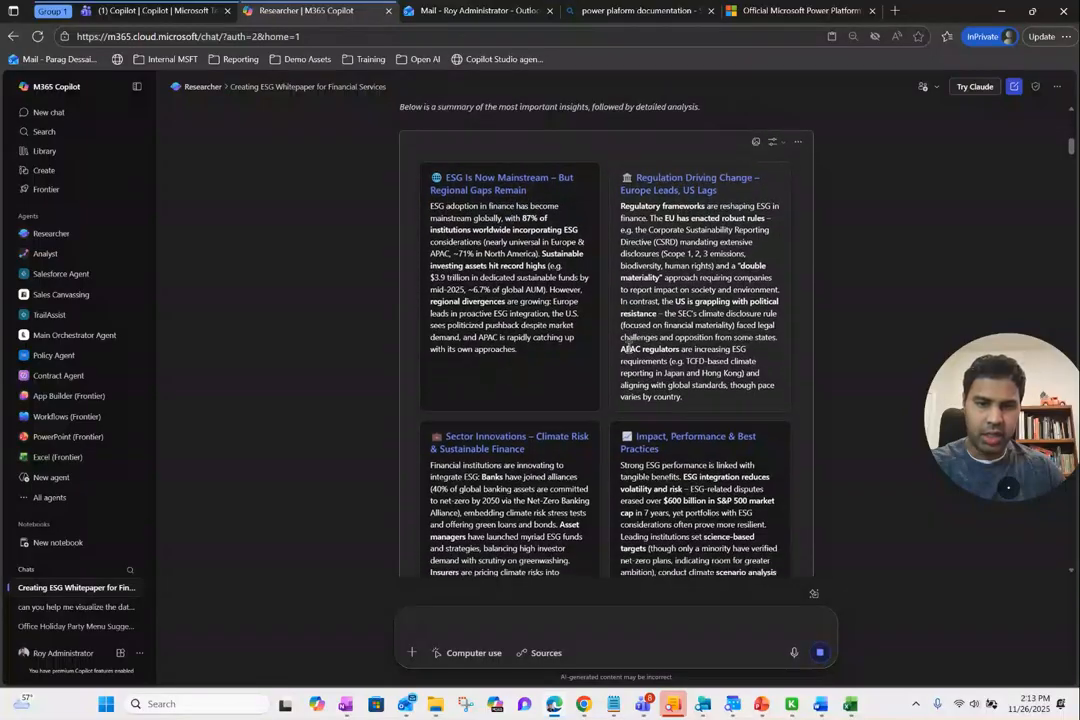
{"action": "scroll", "coordinate": [737, 340], "scroll_direction": "down", "scroll_amount": 5}
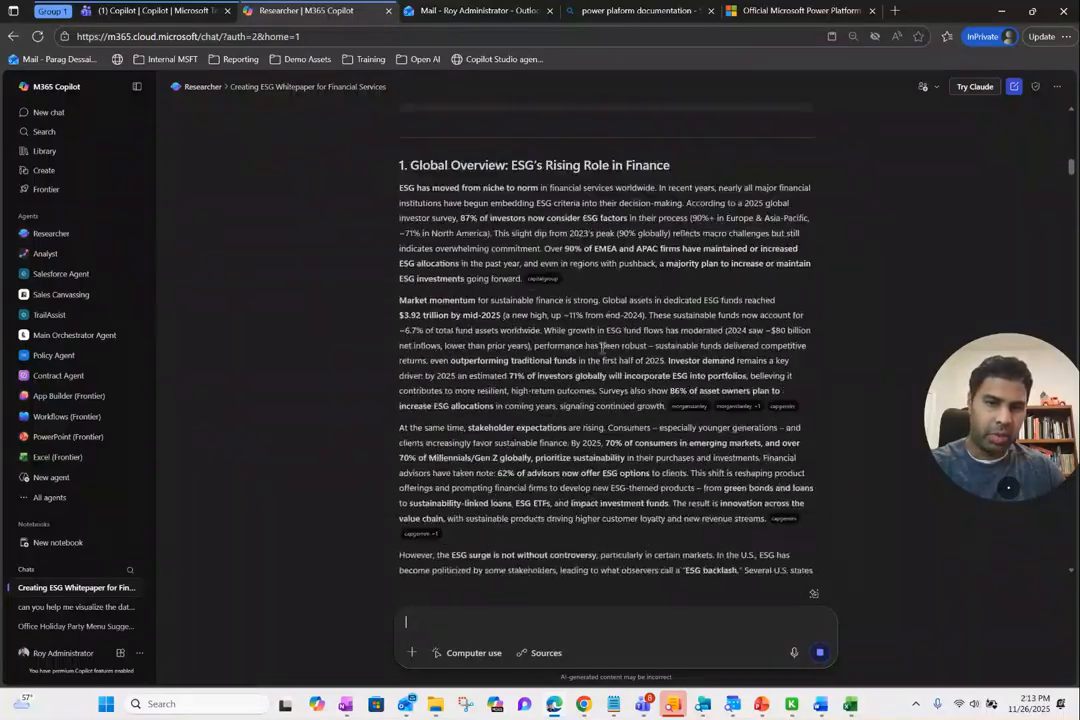
{"action": "scroll", "coordinate": [604, 346], "scroll_direction": "down", "scroll_amount": 5}
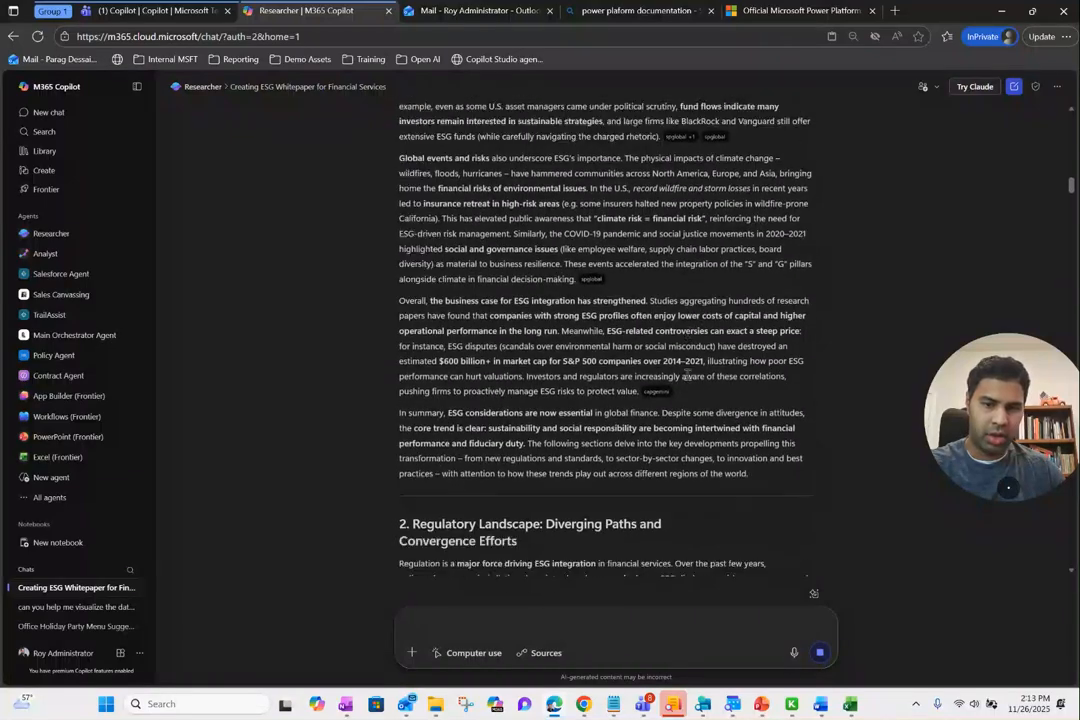
{"action": "scroll", "coordinate": [687, 374], "scroll_direction": "down", "scroll_amount": 10}
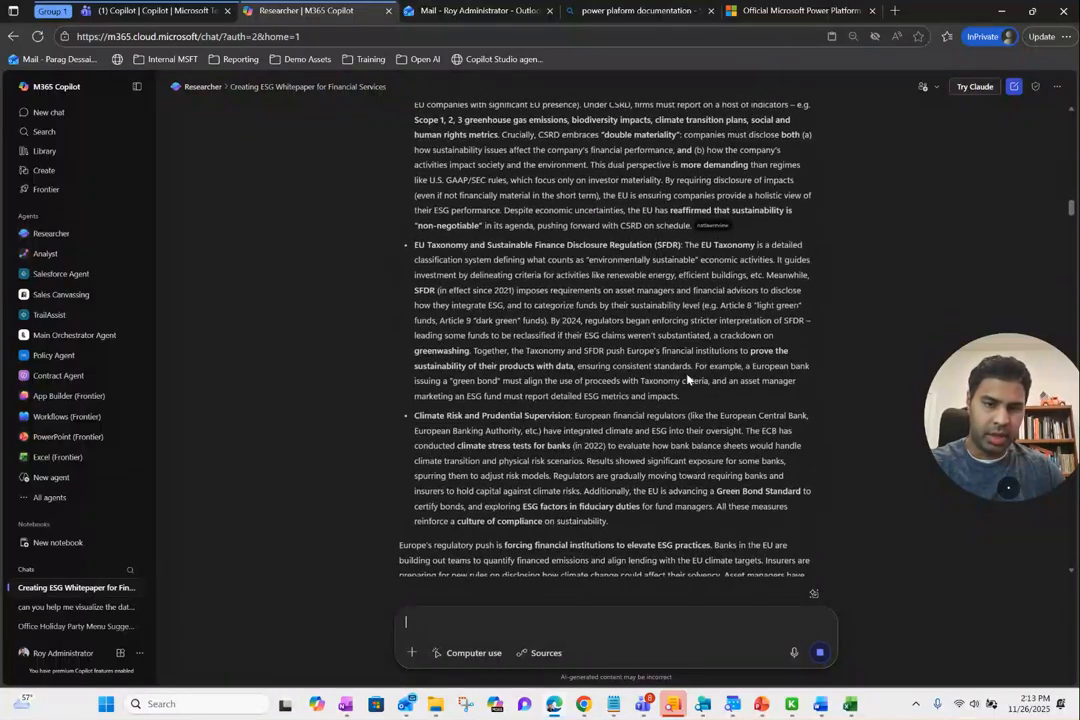
{"action": "scroll", "coordinate": [679, 370], "scroll_direction": "down", "scroll_amount": 7}
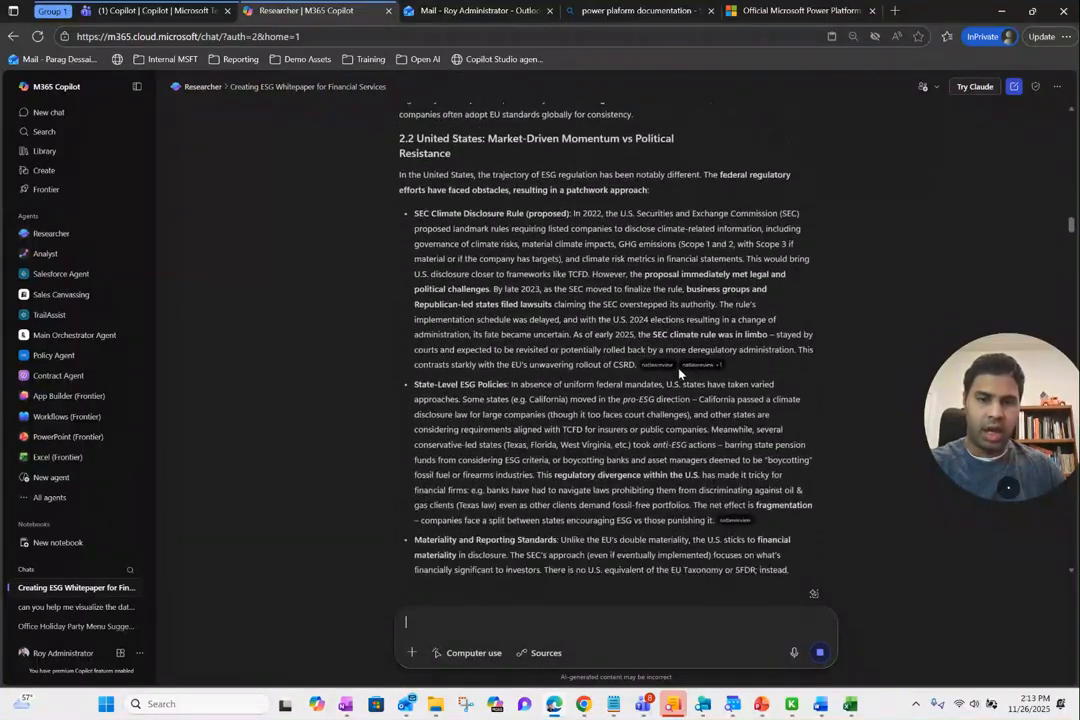
{"action": "scroll", "coordinate": [680, 367], "scroll_direction": "down", "scroll_amount": 4}
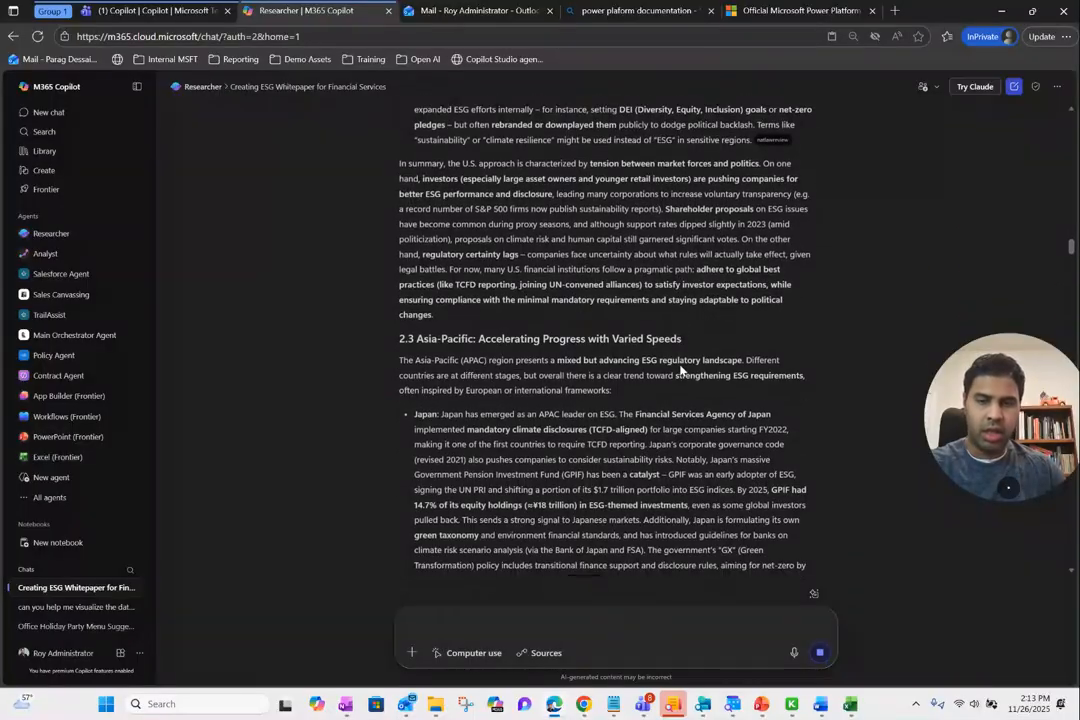
{"action": "scroll", "coordinate": [680, 367], "scroll_direction": "down", "scroll_amount": 7}
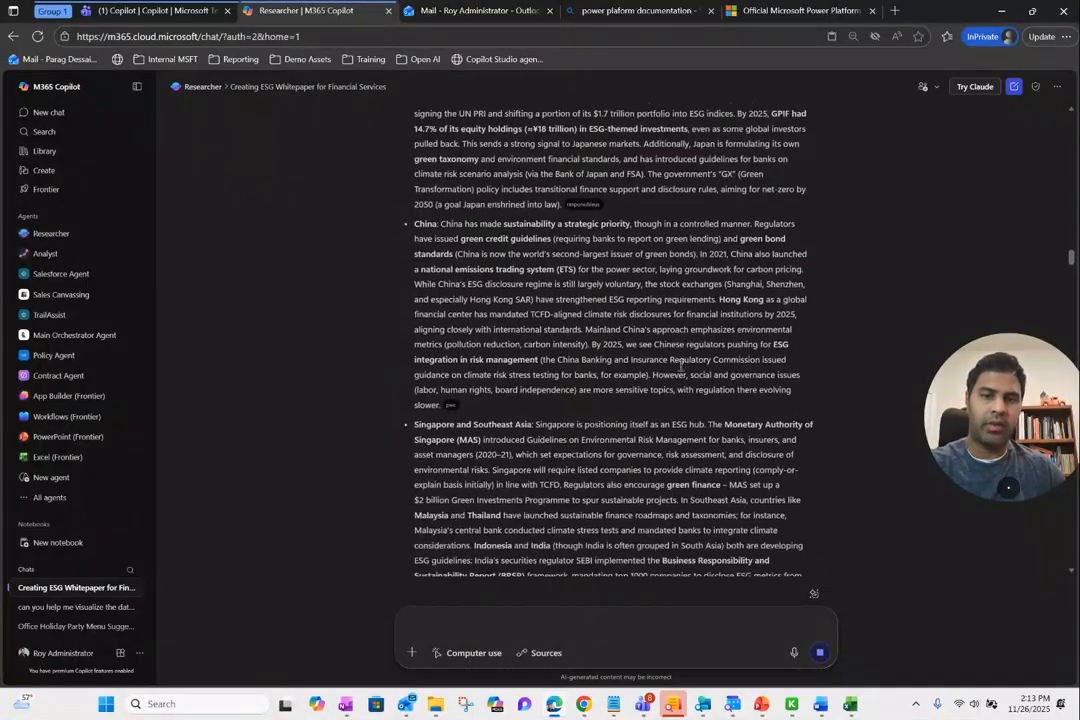
{"action": "scroll", "coordinate": [680, 370], "scroll_direction": "down", "scroll_amount": 1}
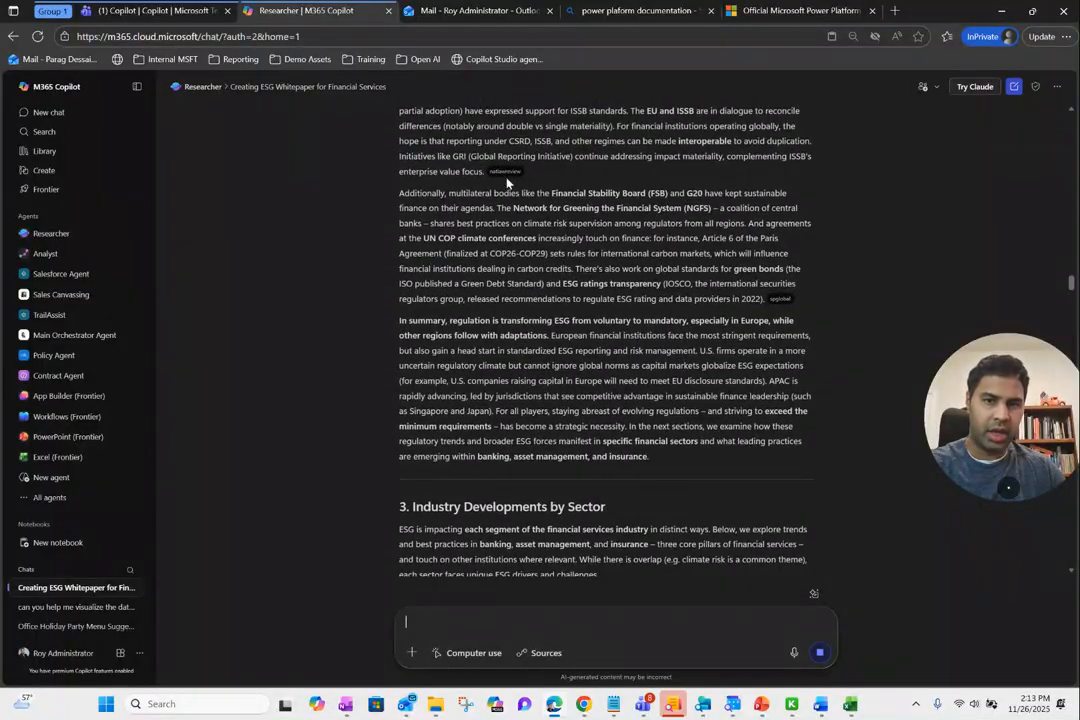
- Review the whitepaper's sector developments, best practices and the table of major ESG trends by region and sector
{"action": "scroll", "coordinate": [578, 298], "scroll_direction": "down", "scroll_amount": 11}
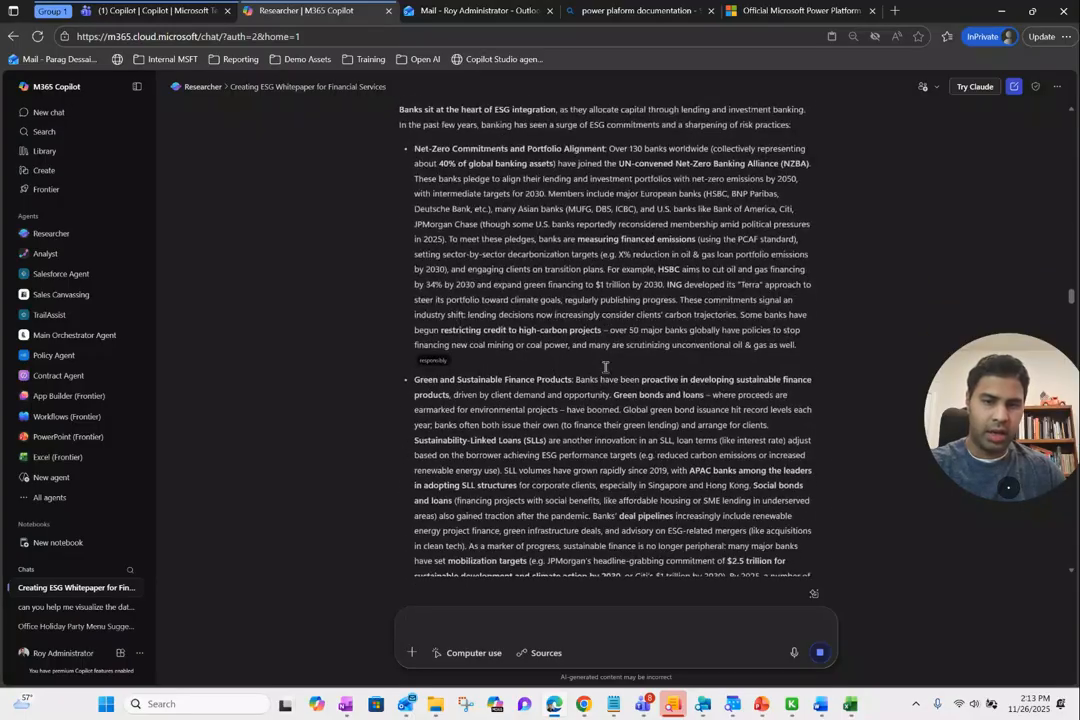
{"action": "scroll", "coordinate": [604, 368], "scroll_direction": "down", "scroll_amount": 14}
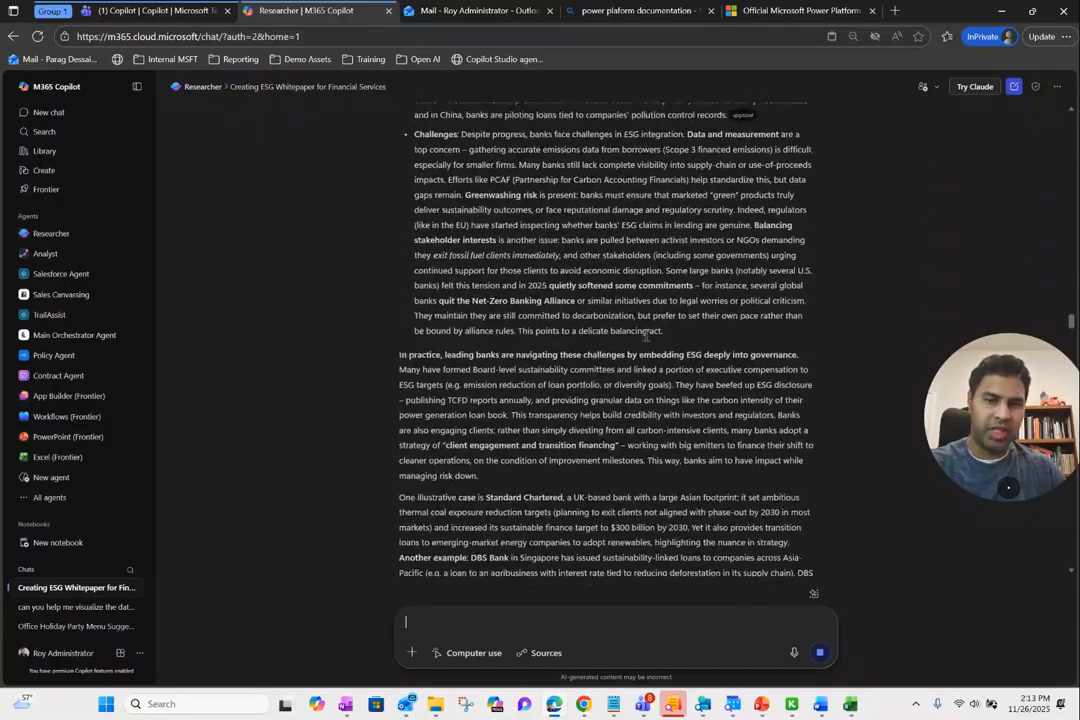
{"action": "scroll", "coordinate": [646, 335], "scroll_direction": "down", "scroll_amount": 14}
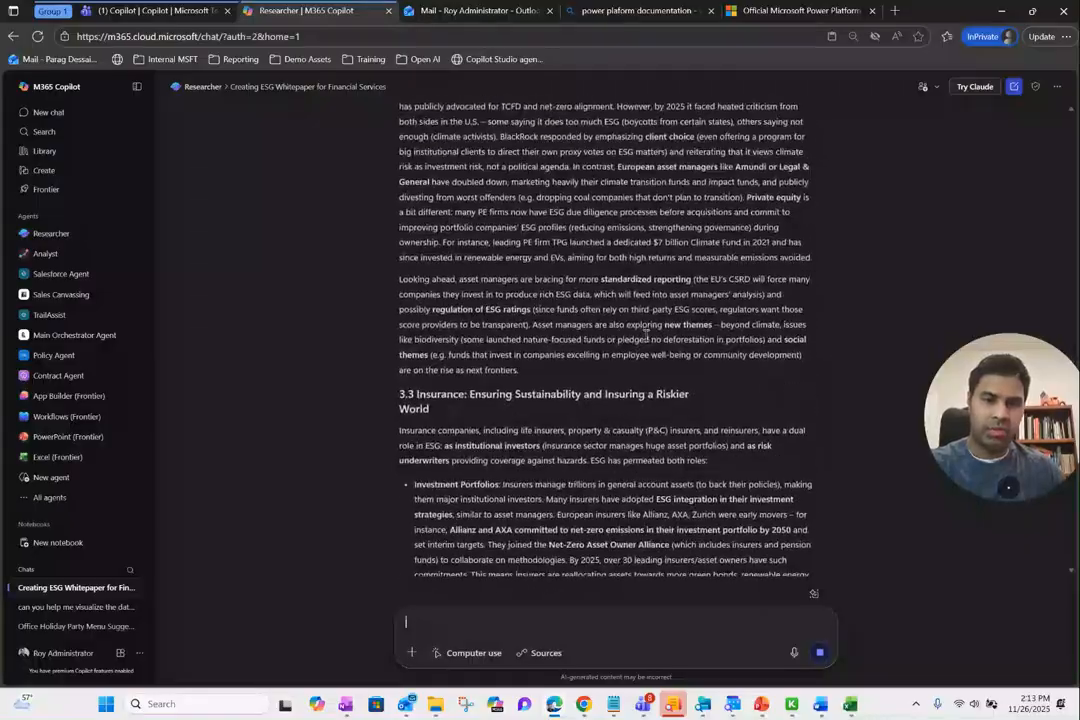
{"action": "scroll", "coordinate": [646, 335], "scroll_direction": "down", "scroll_amount": 16}
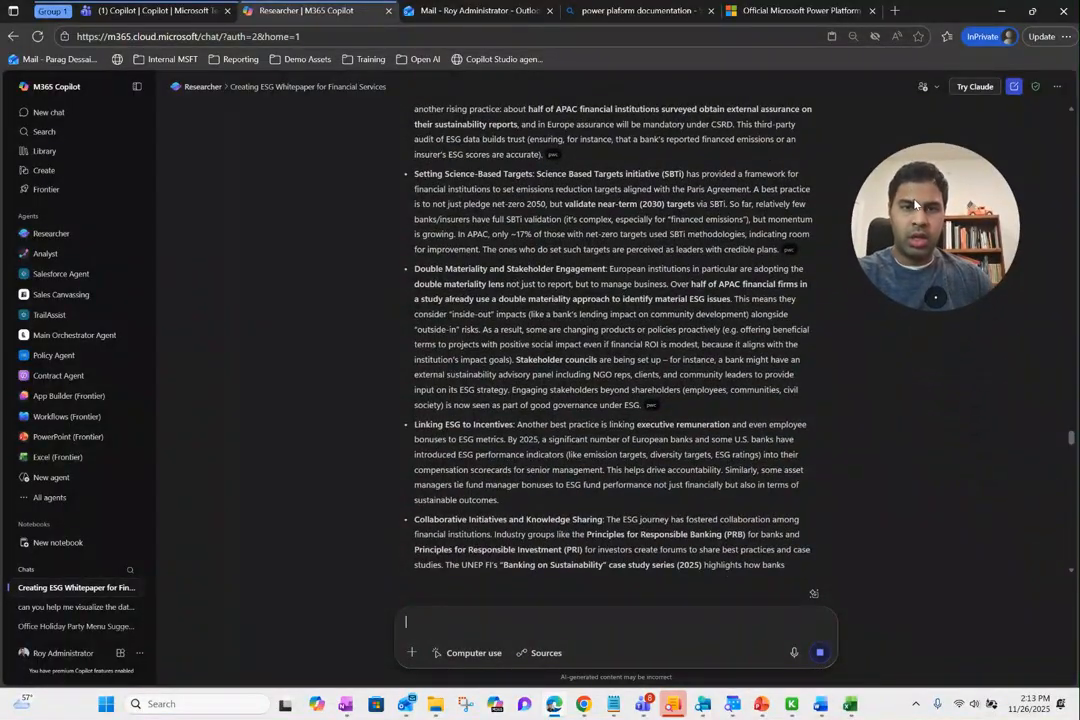
{"action": "scroll", "coordinate": [707, 352], "scroll_direction": "down", "scroll_amount": 12}
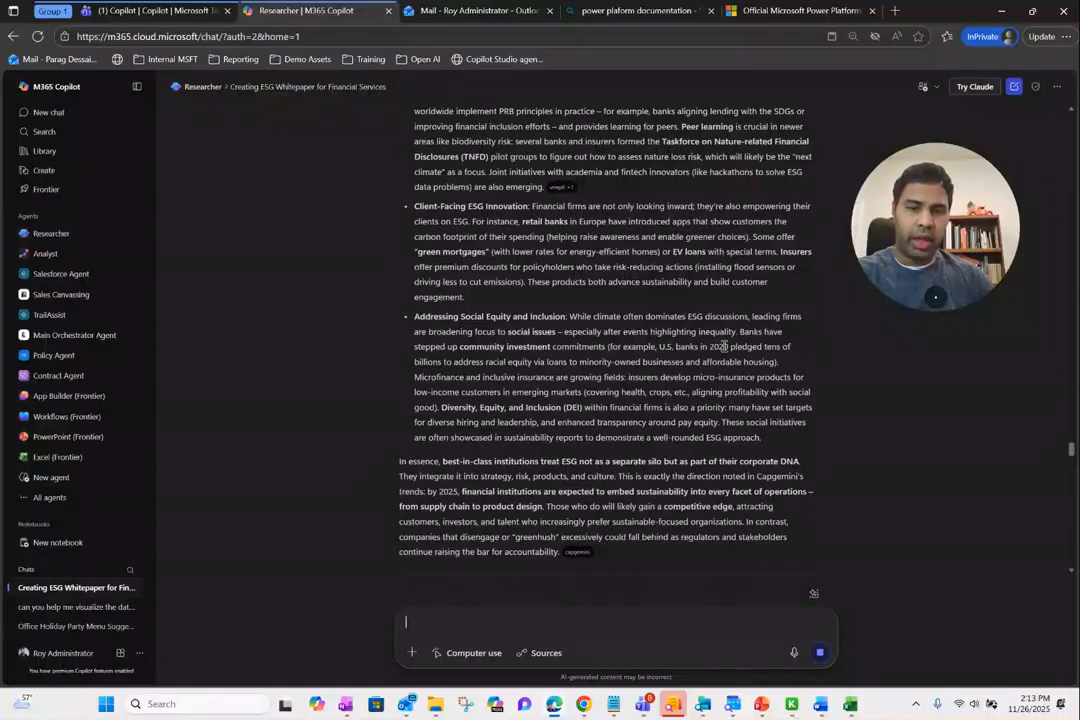
{"action": "scroll", "coordinate": [725, 348], "scroll_direction": "down", "scroll_amount": 10}
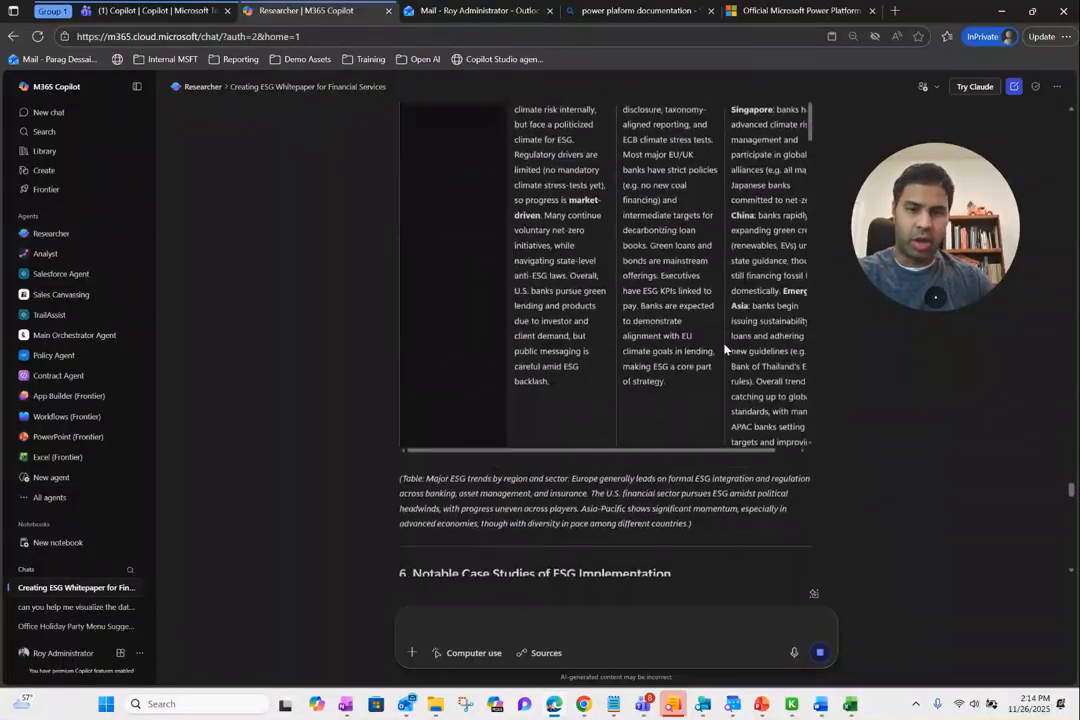
{"action": "scroll", "coordinate": [725, 346], "scroll_direction": "up", "scroll_amount": 3}
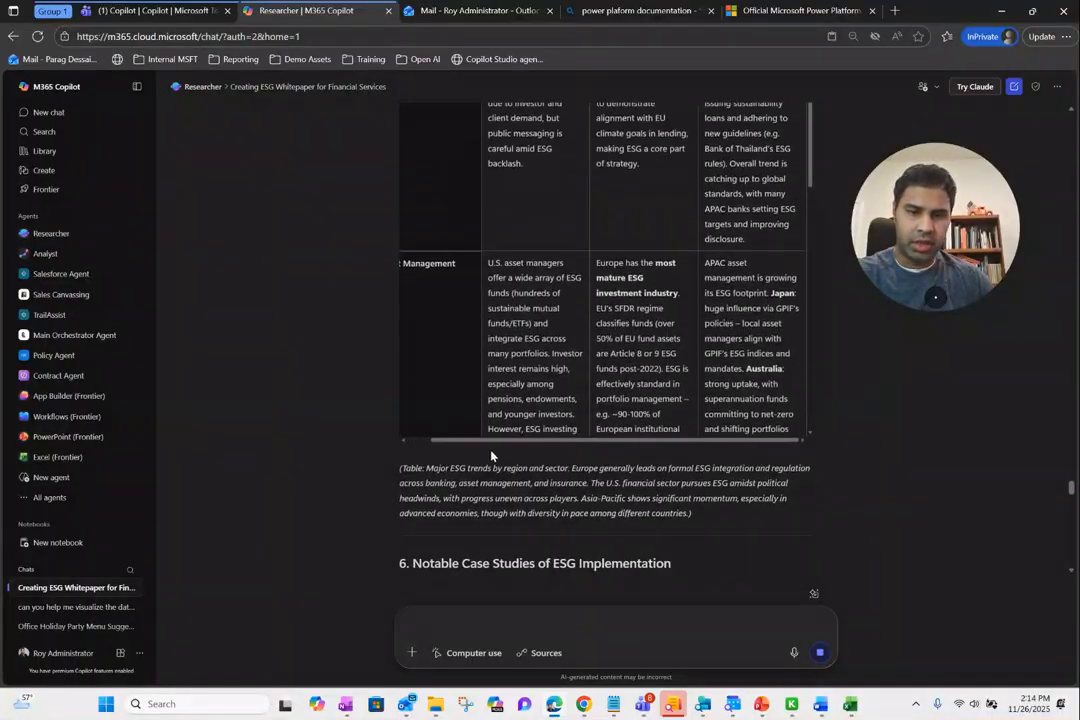
- Review the rest of the ESG trends table and the whitepaper's conclusion, and keep waiting for the unresponsive page
{"action": "left_click_drag", "start_coordinate": [518, 440], "coordinate": [461, 441]}
{"action": "scroll", "coordinate": [590, 410], "scroll_direction": "down", "scroll_amount": 5}
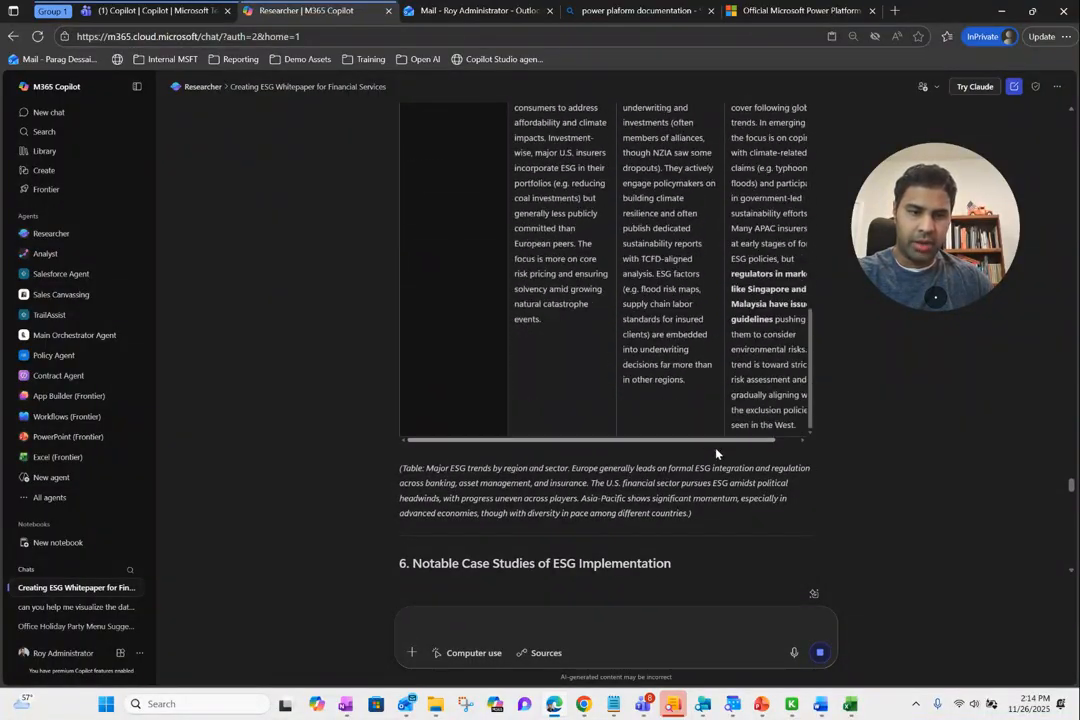
{"action": "scroll", "coordinate": [900, 475], "scroll_direction": "down", "scroll_amount": 10}
{"action": "scroll", "coordinate": [900, 475], "scroll_direction": "down", "scroll_amount": 15}
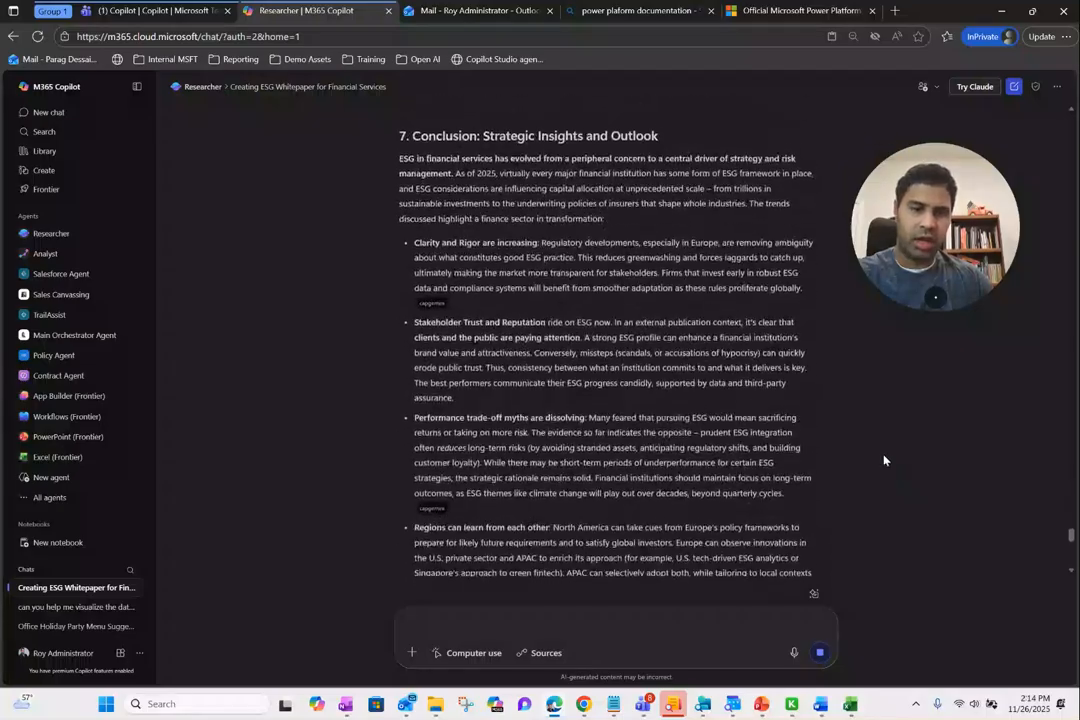
{"action": "scroll", "coordinate": [884, 460], "scroll_direction": "down", "scroll_amount": 2}
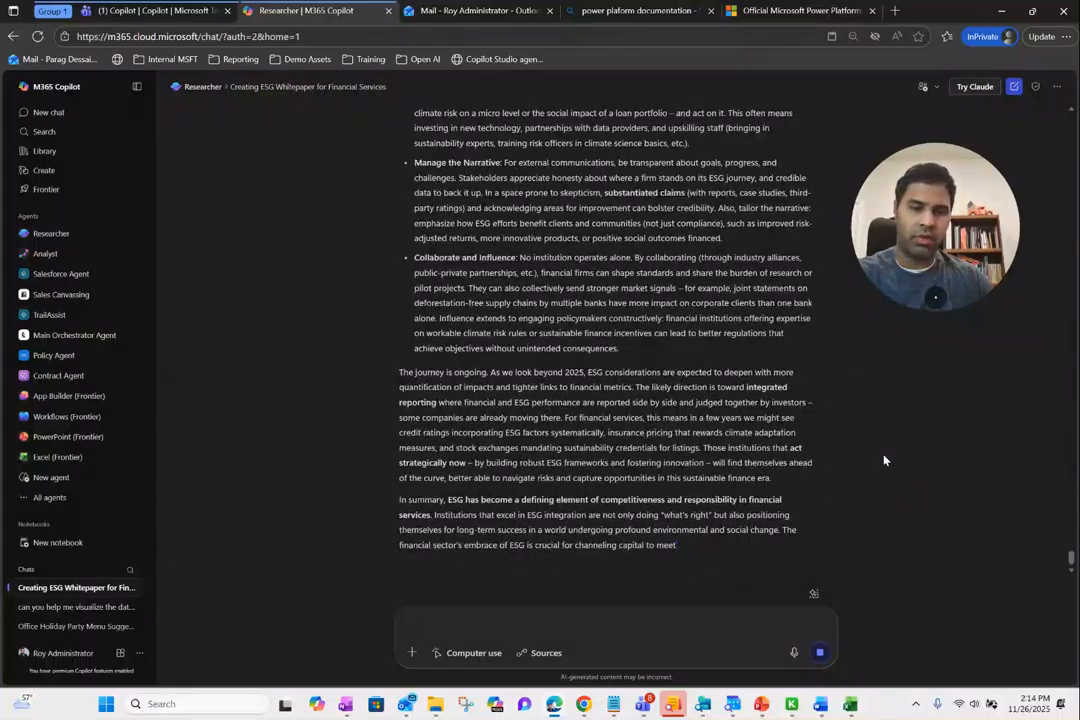
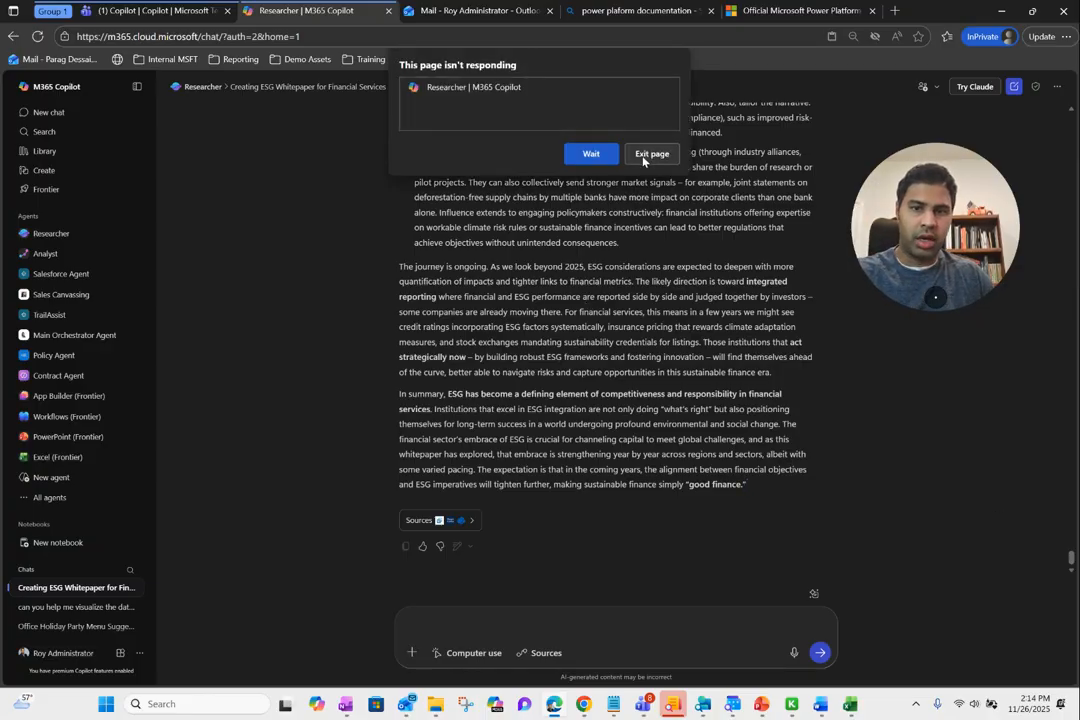
{"action": "left_click", "coordinate": [595, 154]}
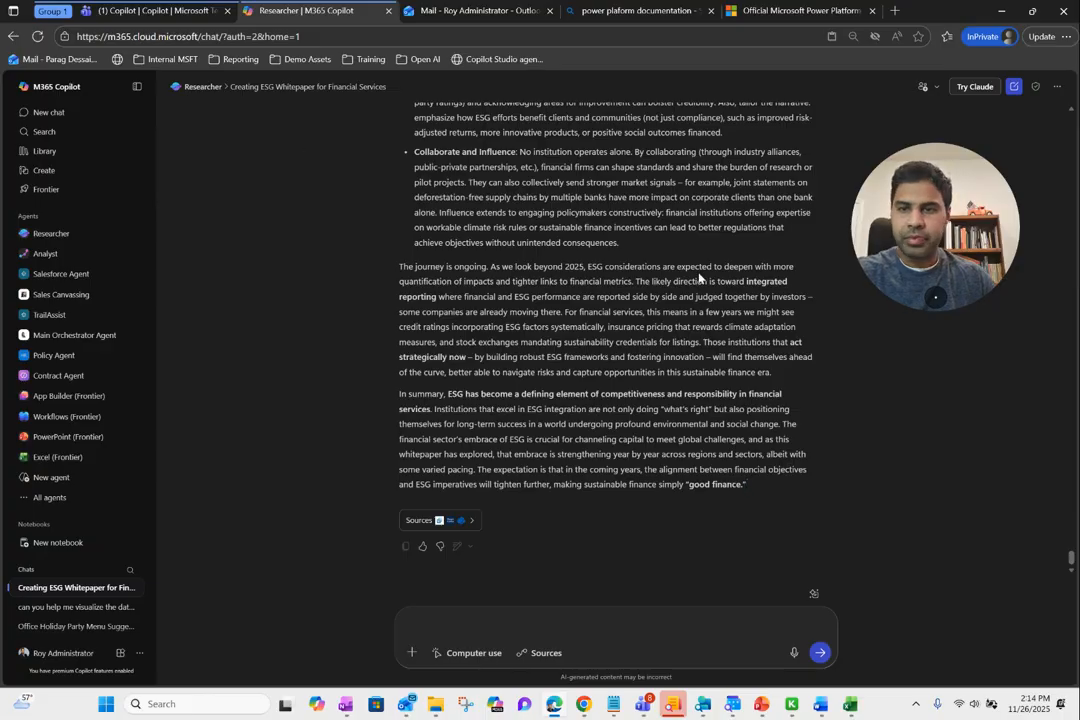
- Switch to Copilot in Teams, open the newly created Power Platform Agent and pin it, reloading the page
{"action": "left_click", "coordinate": [137, 14]}
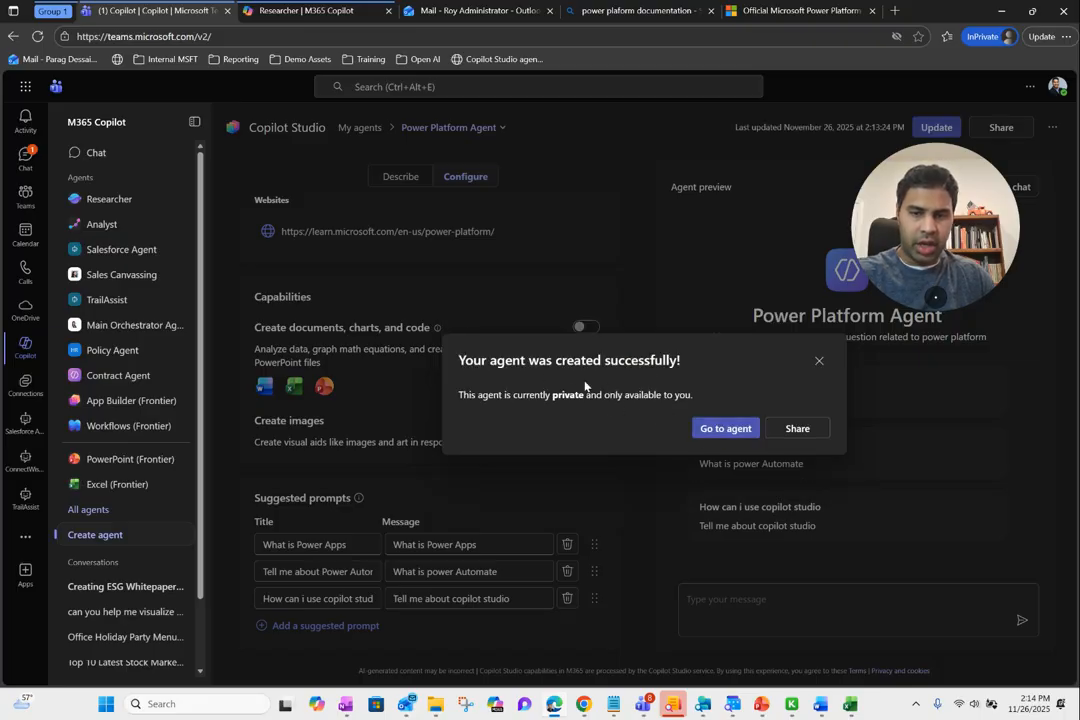
{"action": "left_click", "coordinate": [717, 430]}
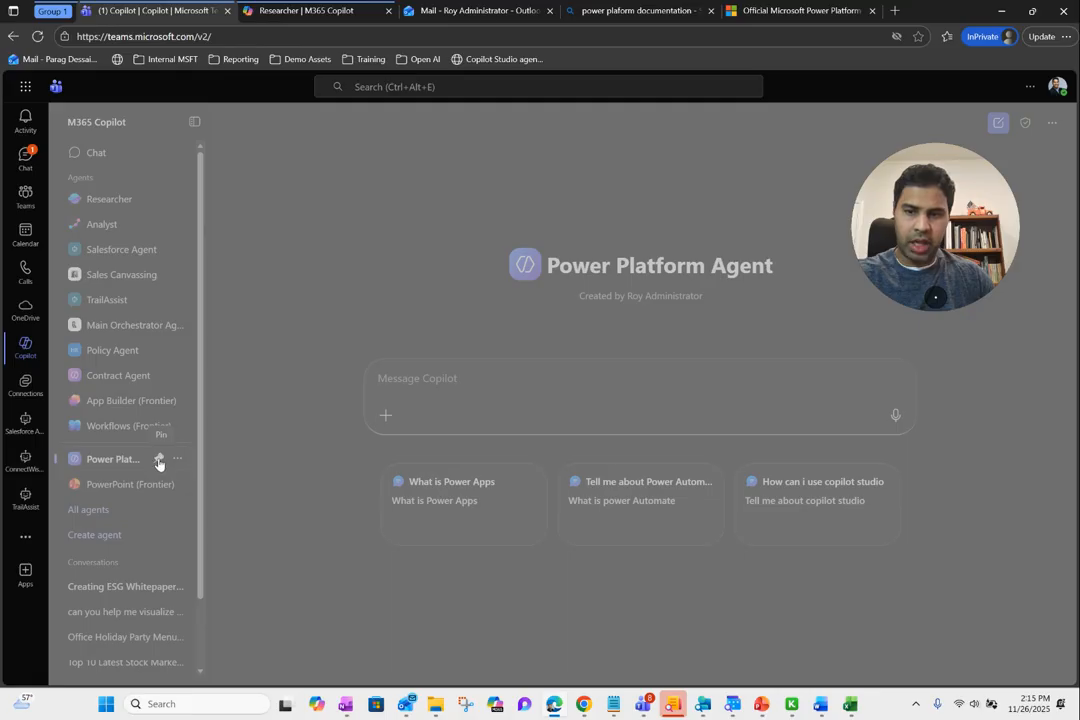
{"action": "left_click", "coordinate": [158, 458]}
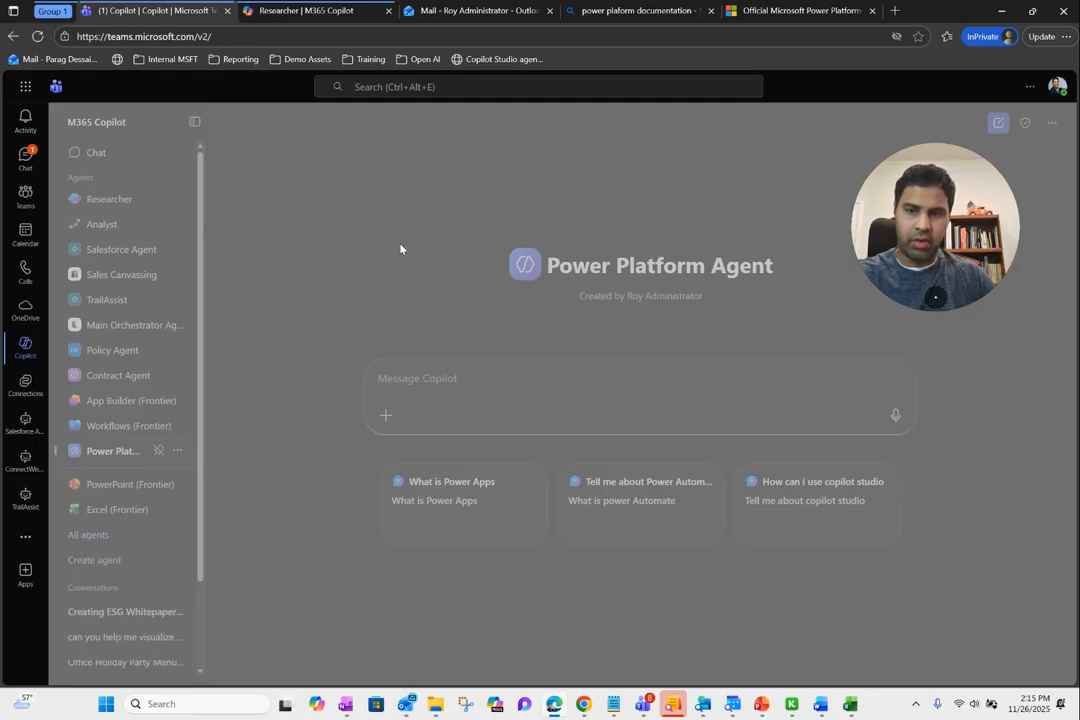
{"action": "left_click", "coordinate": [37, 37]}
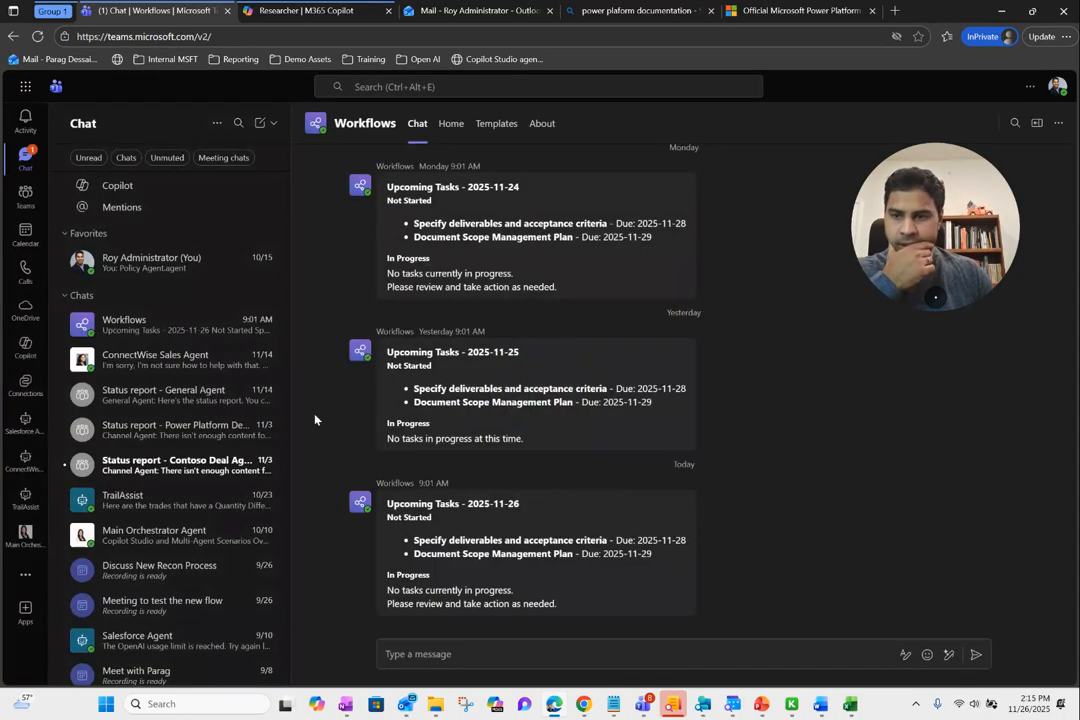
- Go to the main Copilot chat and mention the Power Platform Agent in the message with @
{"action": "left_click", "coordinate": [25, 345]}
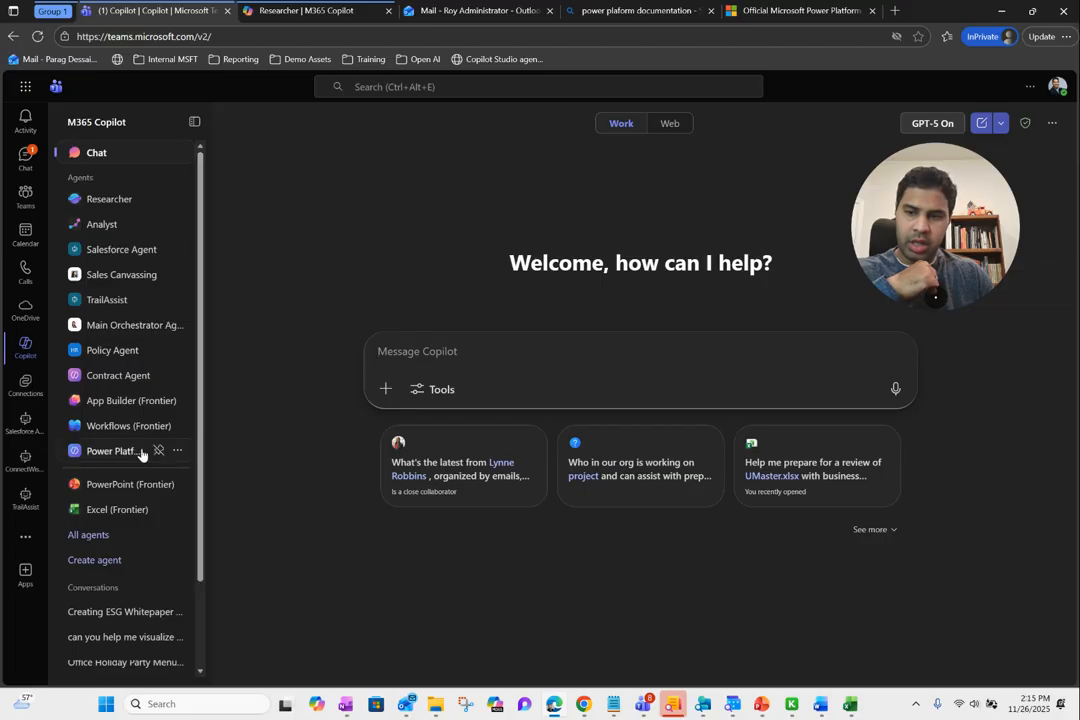
{"action": "left_click", "coordinate": [419, 351]}
{"action": "type", "text": "@"}
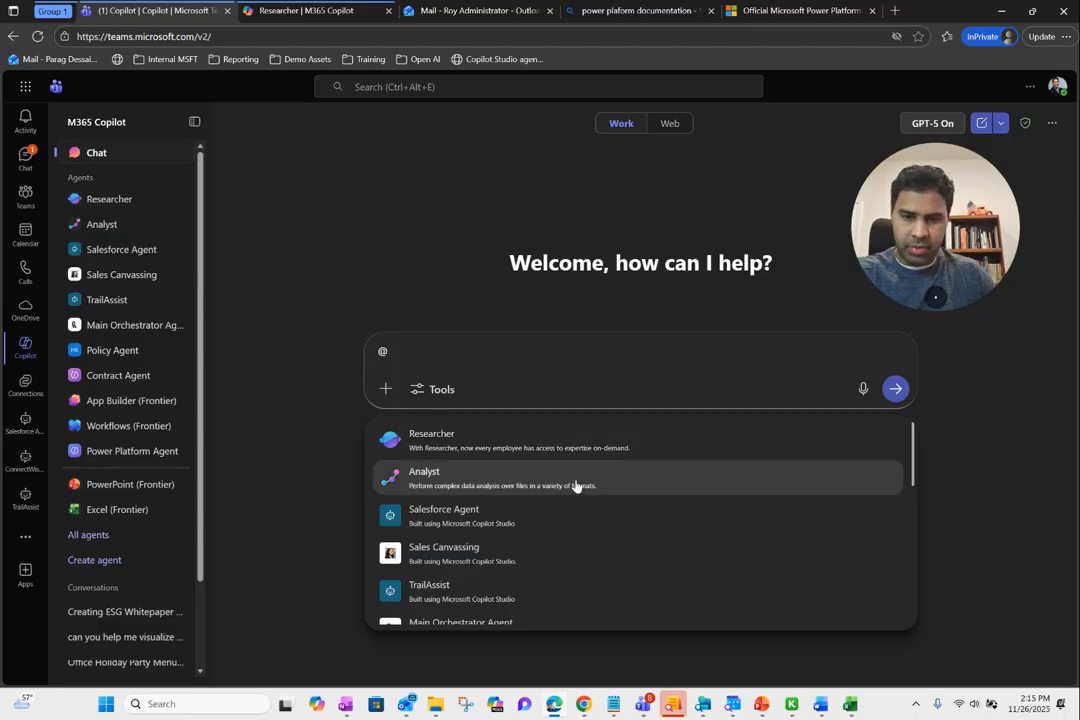
{"action": "scroll", "coordinate": [576, 600], "scroll_direction": "down", "scroll_amount": 1}
{"action": "scroll", "coordinate": [542, 557], "scroll_direction": "down", "scroll_amount": 2}
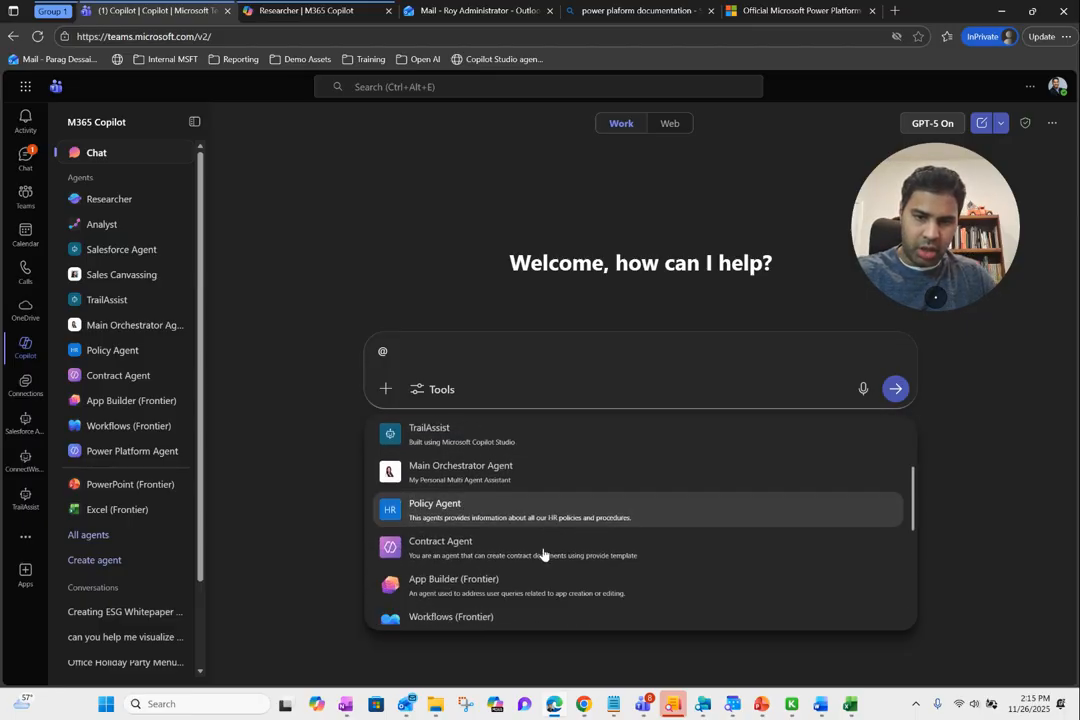
{"action": "scroll", "coordinate": [465, 538], "scroll_direction": "down", "scroll_amount": 1}
{"action": "scroll", "coordinate": [465, 565], "scroll_direction": "down", "scroll_amount": 2}
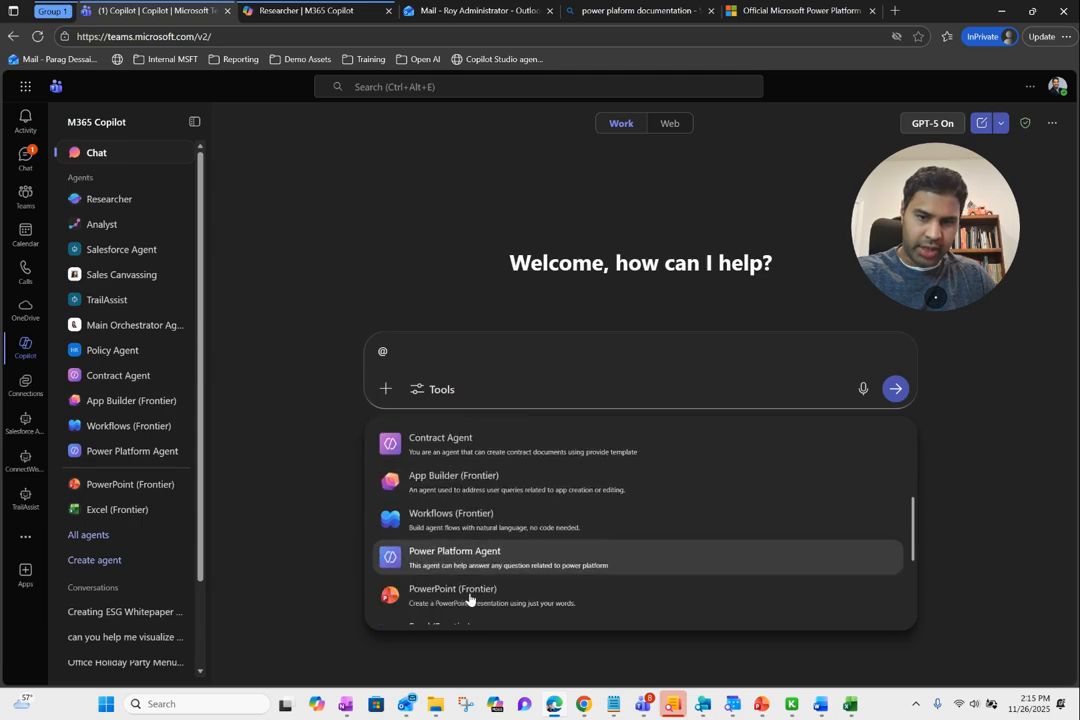
{"action": "scroll", "coordinate": [564, 600], "scroll_direction": "down", "scroll_amount": 2}
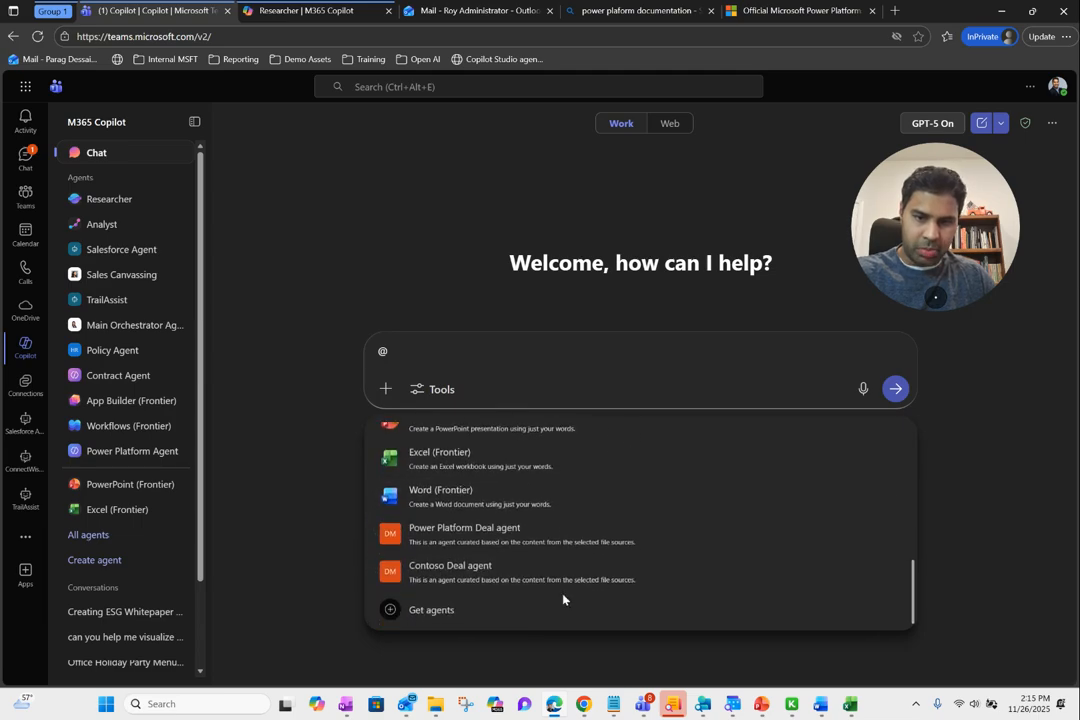
{"action": "scroll", "coordinate": [479, 580], "scroll_direction": "up", "scroll_amount": 4}
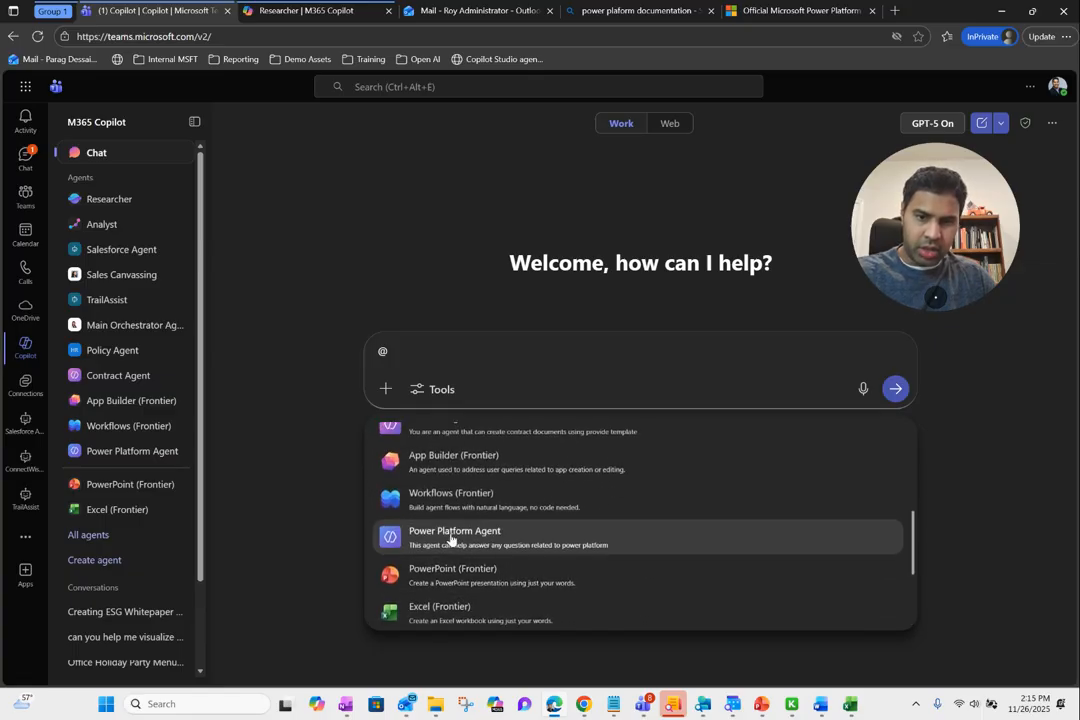
{"action": "left_click", "coordinate": [448, 540]}
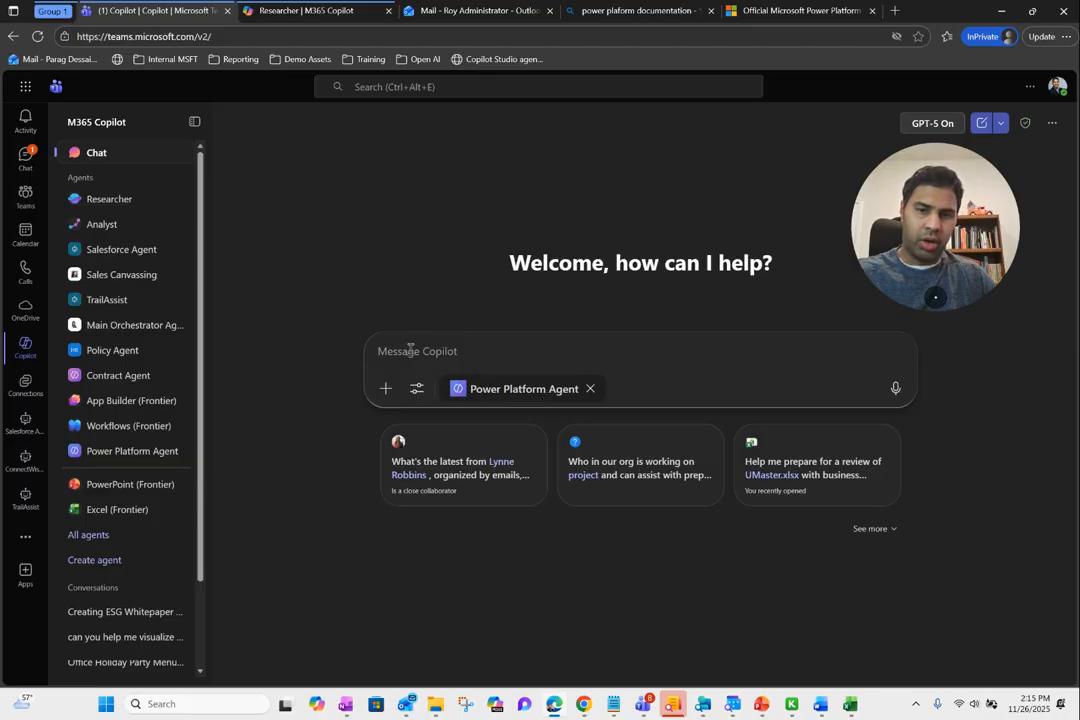
- Ask the mentioned agent "What is model driven app", read through its answer, and remove the agent from the message box
{"action": "type", "text": "Wga"}
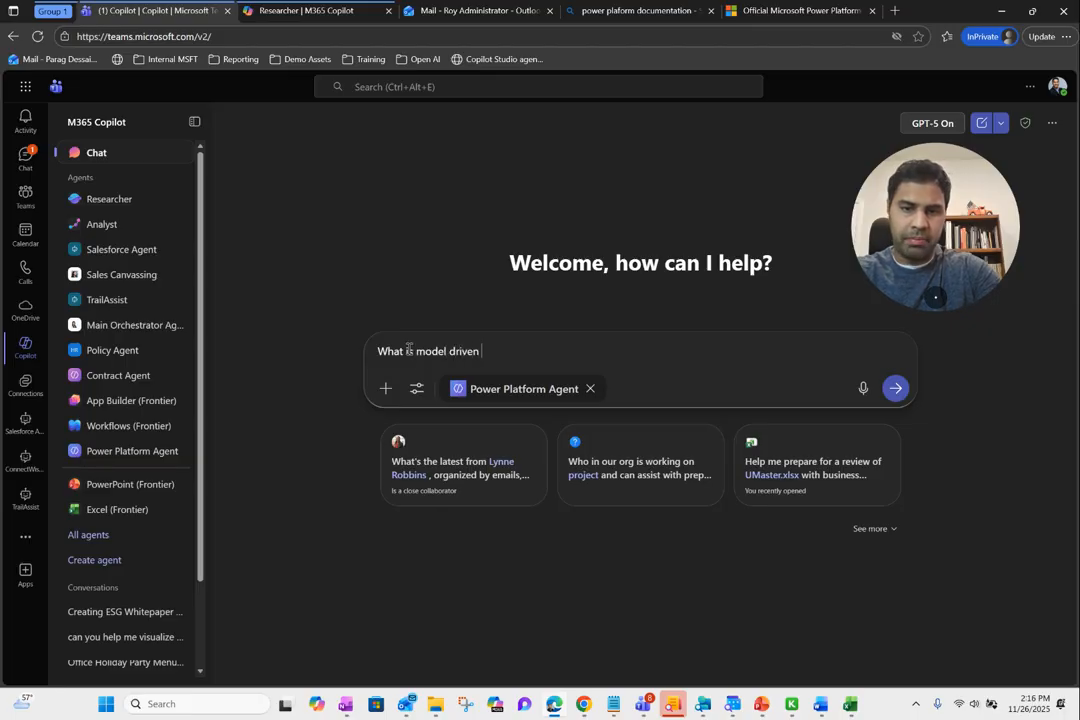
{"action": "key", "text": "Return"}
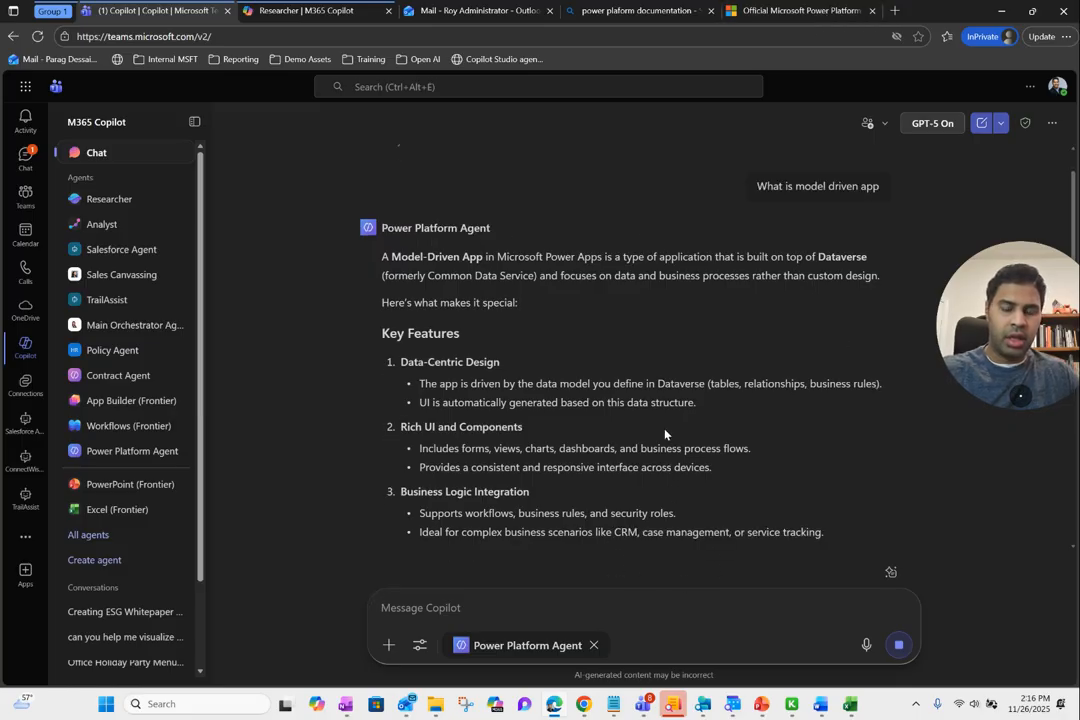
{"action": "scroll", "coordinate": [576, 458], "scroll_direction": "down", "scroll_amount": 3}
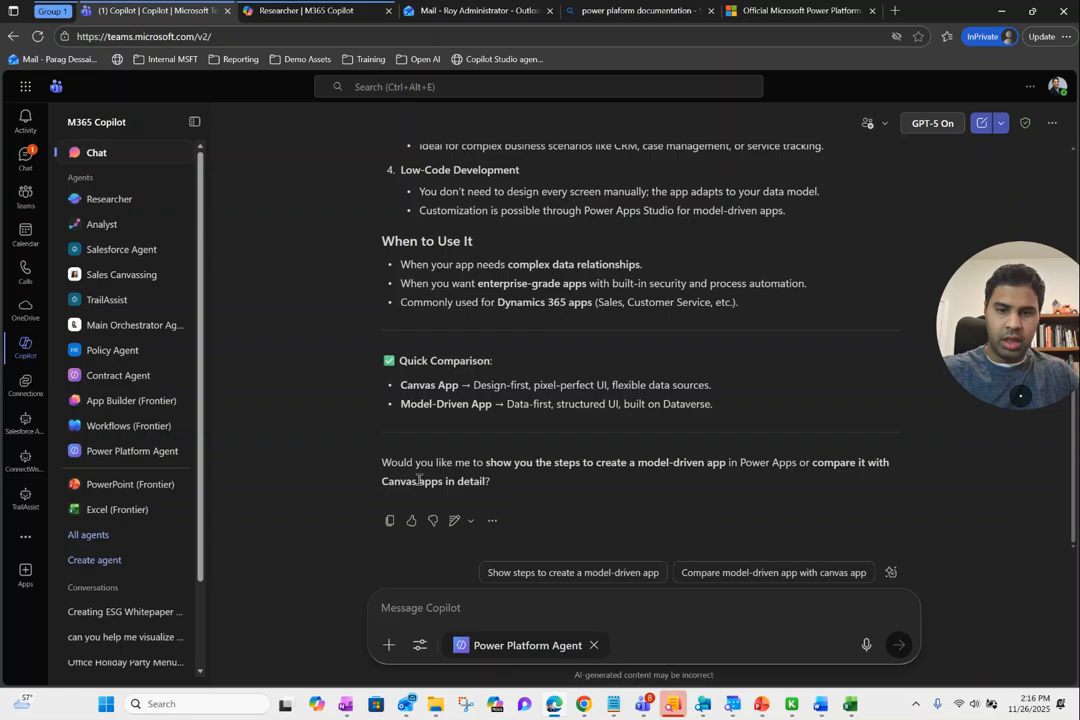
{"action": "left_click", "coordinate": [594, 645]}
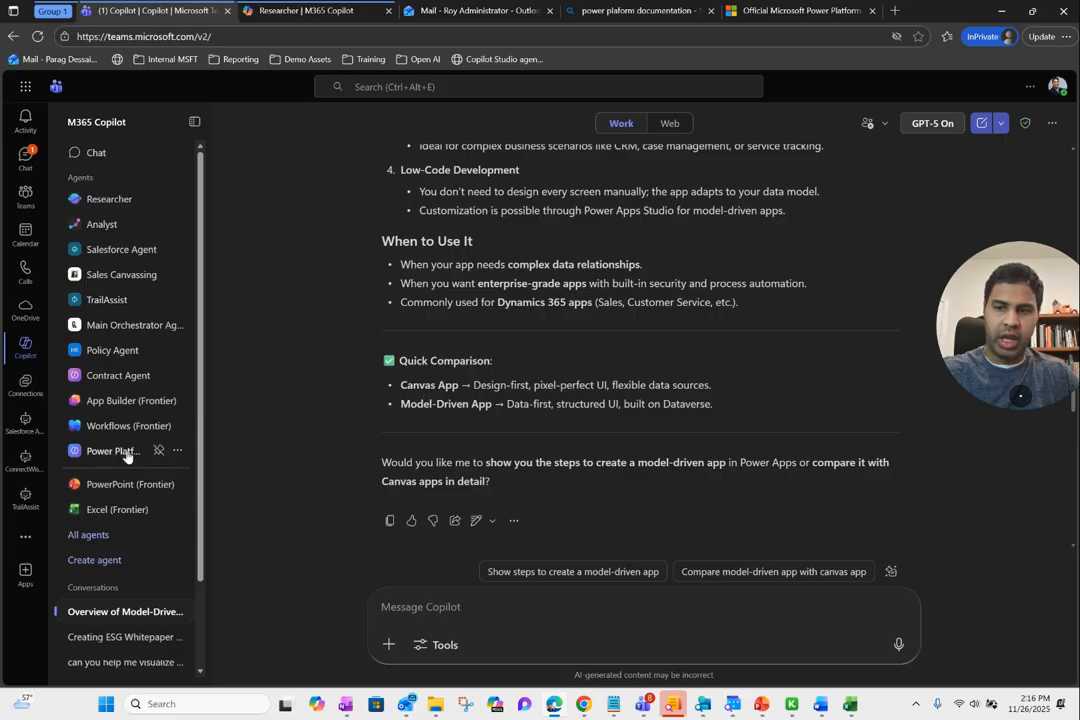
- Start a chat with the Power Platform Agent directly and send its suggested prompt "What is power Automate"
{"action": "left_click", "coordinate": [112, 452]}
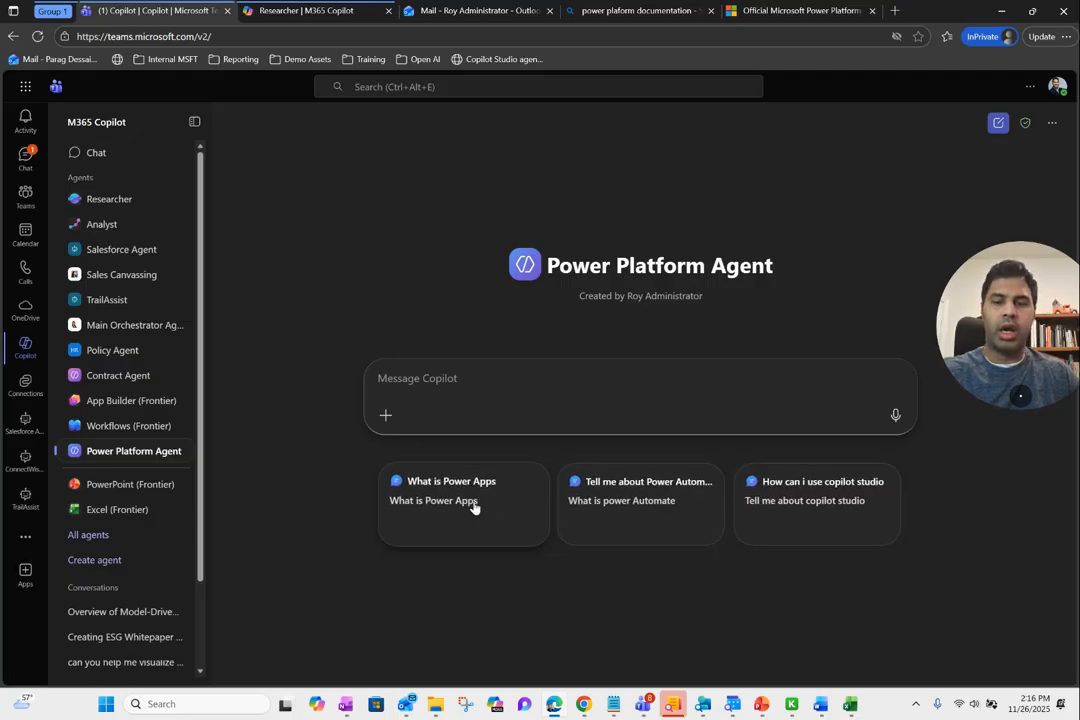
{"action": "left_click", "coordinate": [627, 496]}
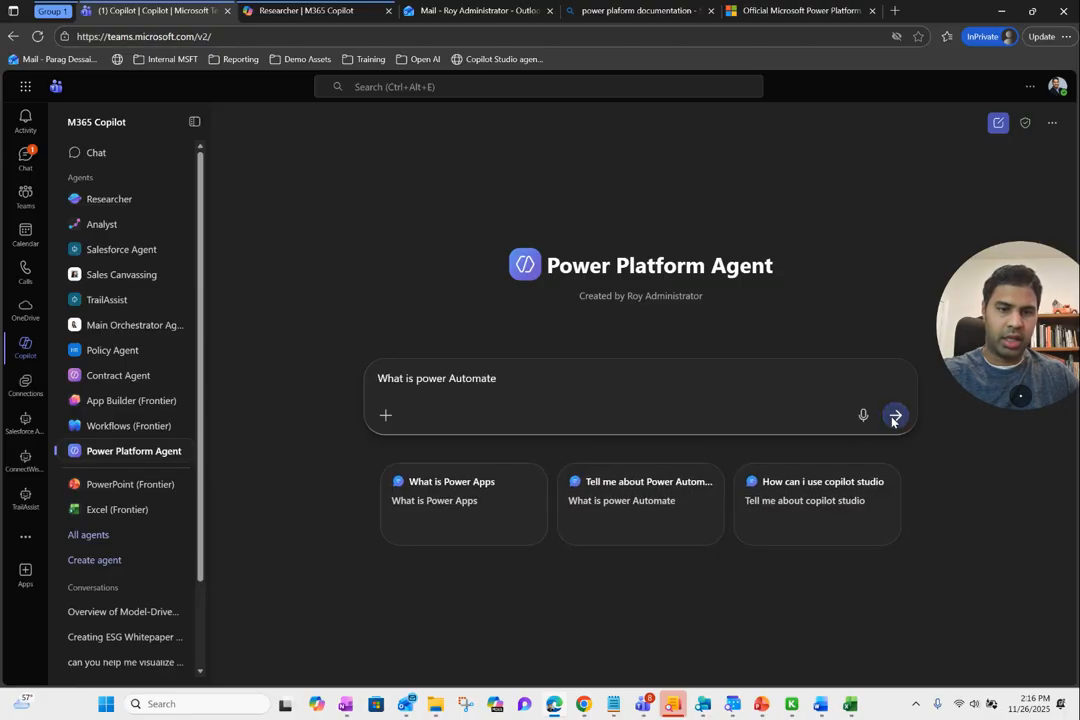
{"action": "left_click", "coordinate": [894, 415]}
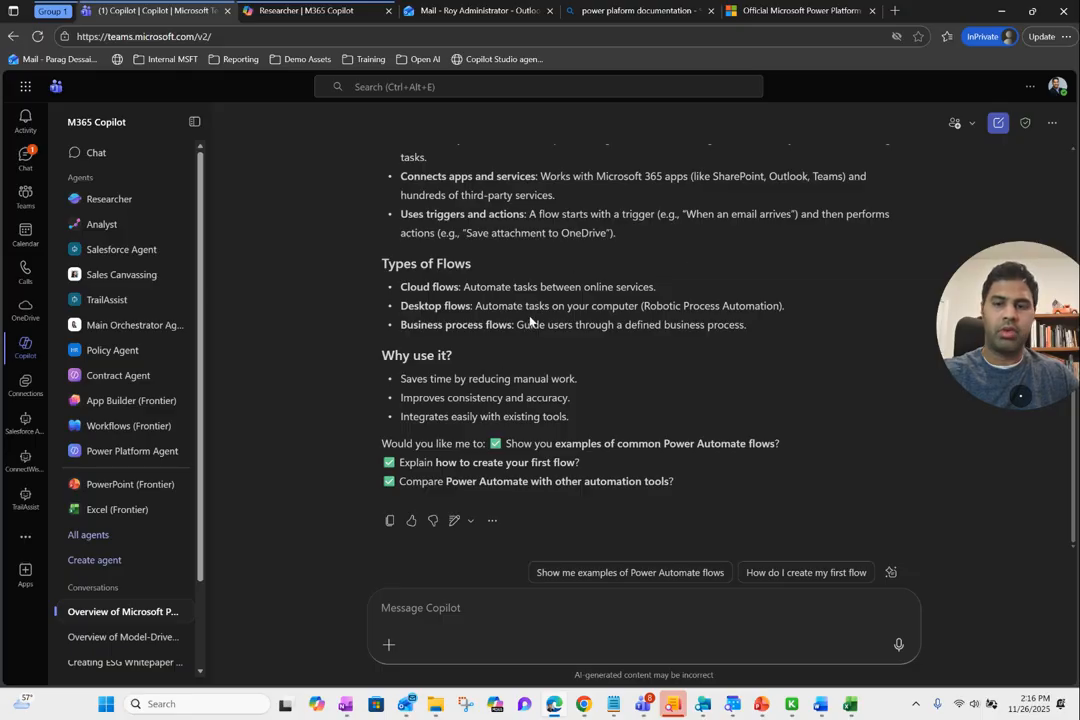
- Review the Power Automate answer and send the suggested follow-up "Show me examples of Power Automate flows"
{"action": "scroll", "coordinate": [565, 300], "scroll_direction": "up", "scroll_amount": 1}
{"action": "scroll", "coordinate": [570, 330], "scroll_direction": "down", "scroll_amount": 1}
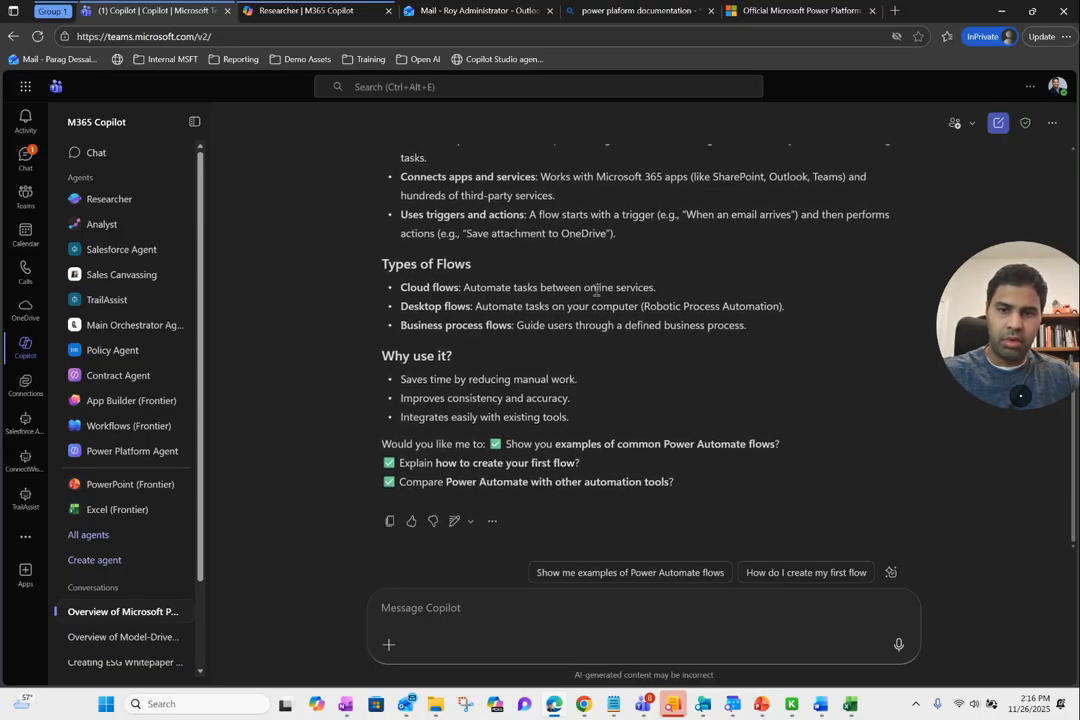
{"action": "left_click", "coordinate": [605, 577]}
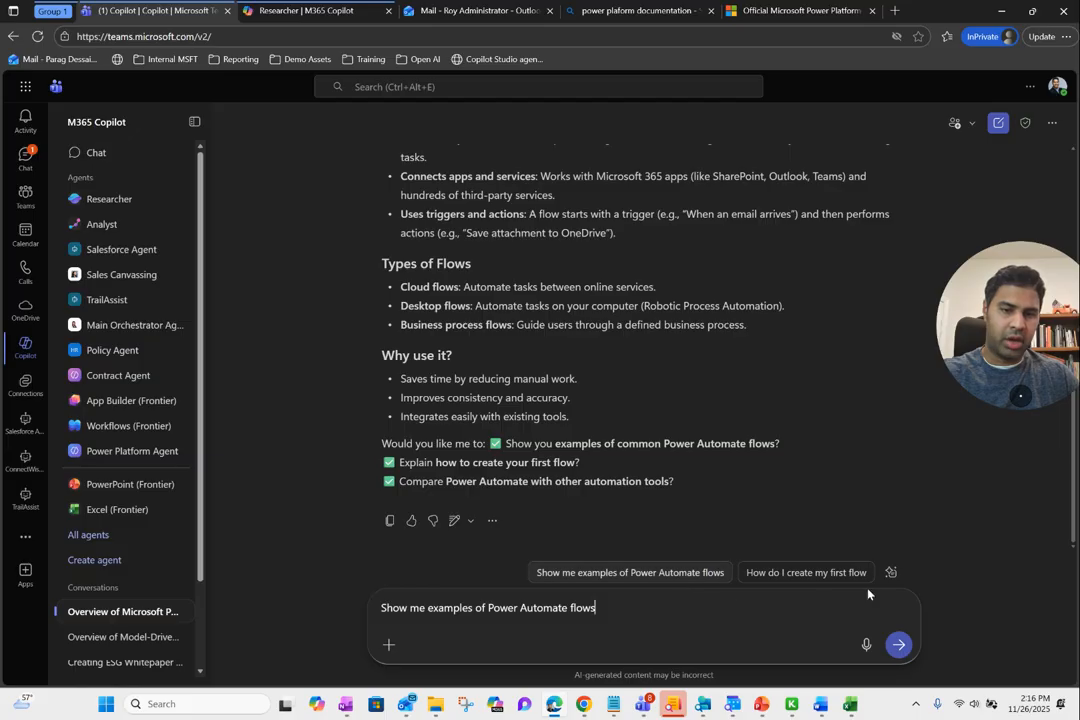
{"action": "left_click", "coordinate": [899, 645]}
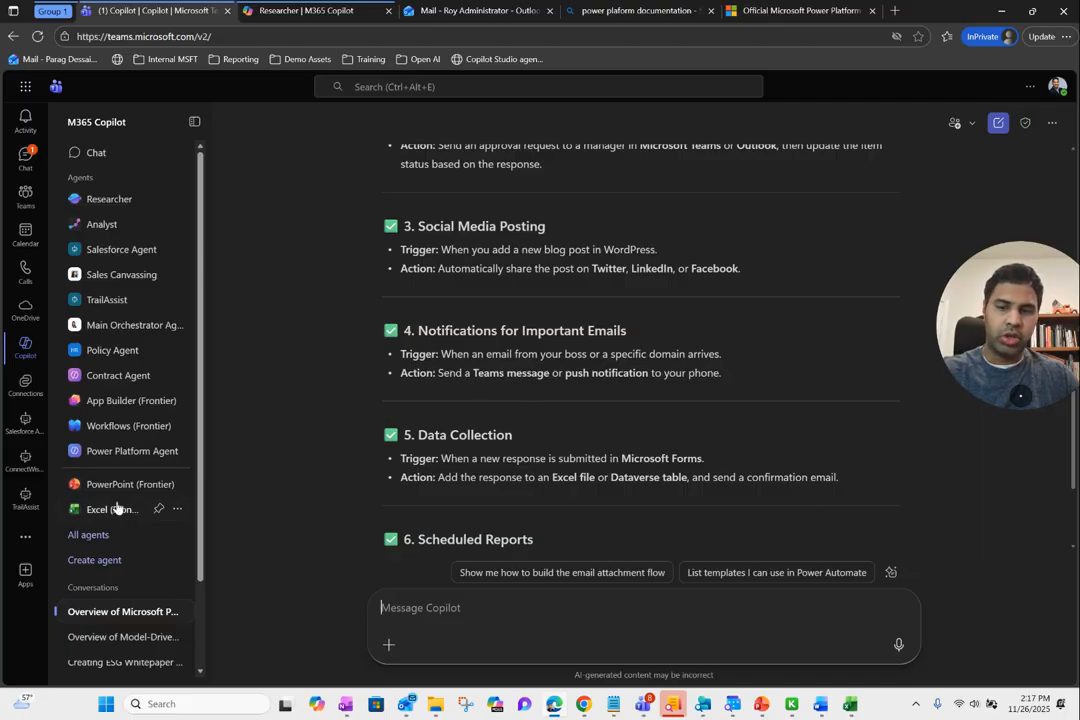
- Return to the Power Platform Agent's start page and look over the general chat options and the agent's own options
{"action": "left_click", "coordinate": [113, 455]}
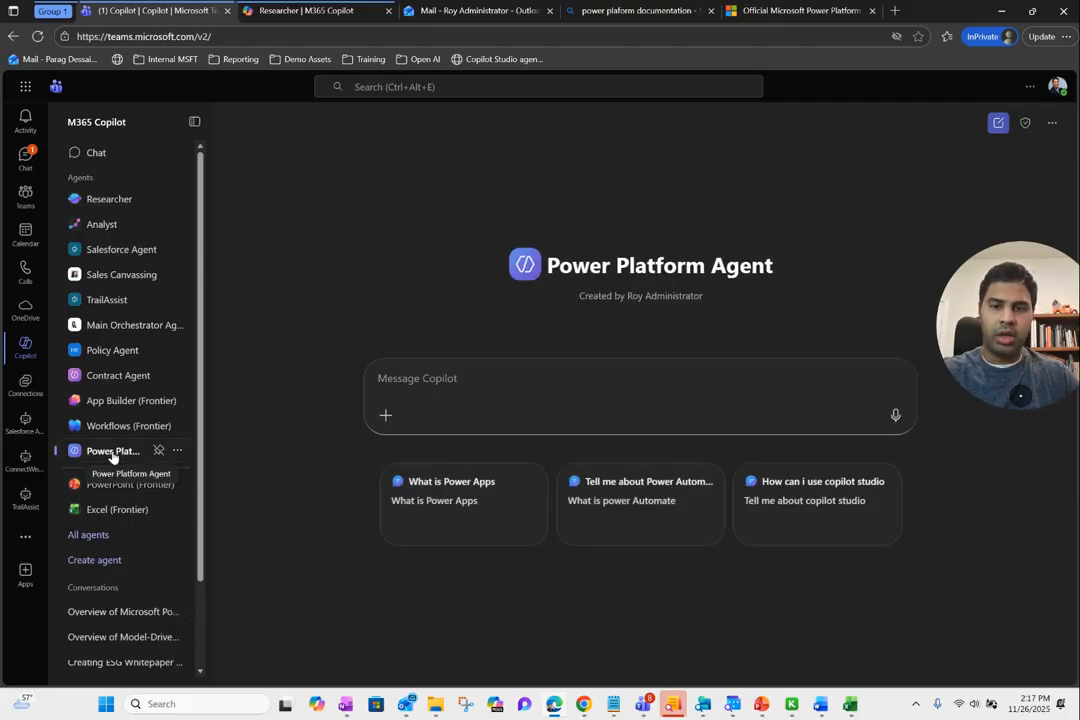
{"action": "left_click", "coordinate": [1052, 124]}
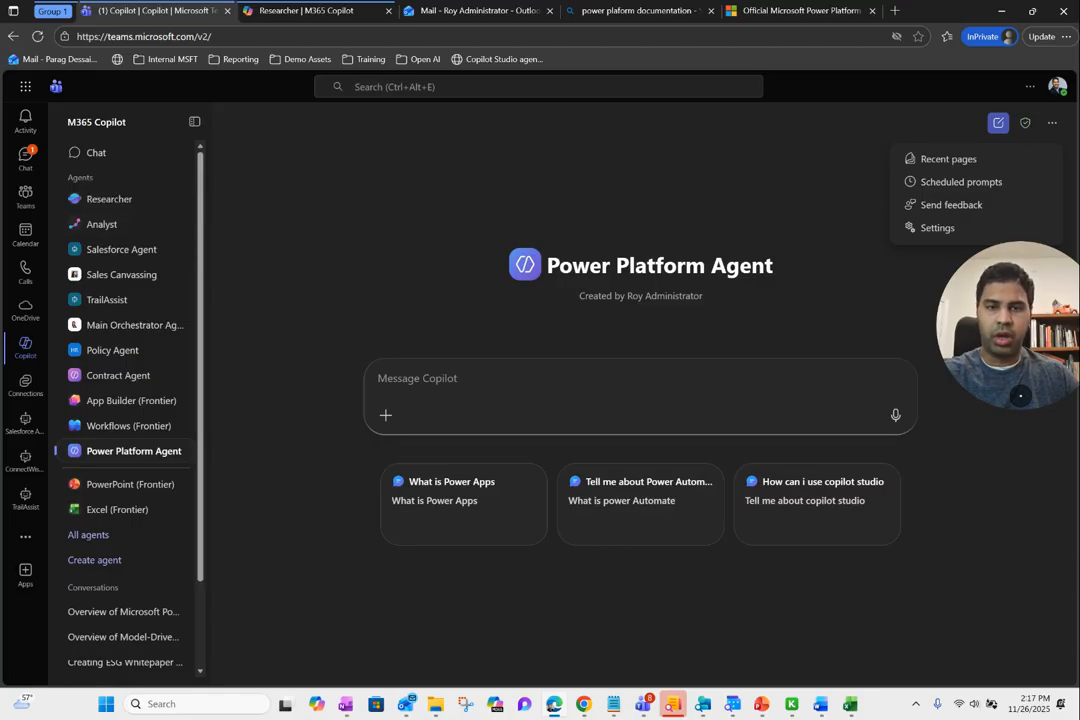
{"action": "left_click", "coordinate": [177, 451]}
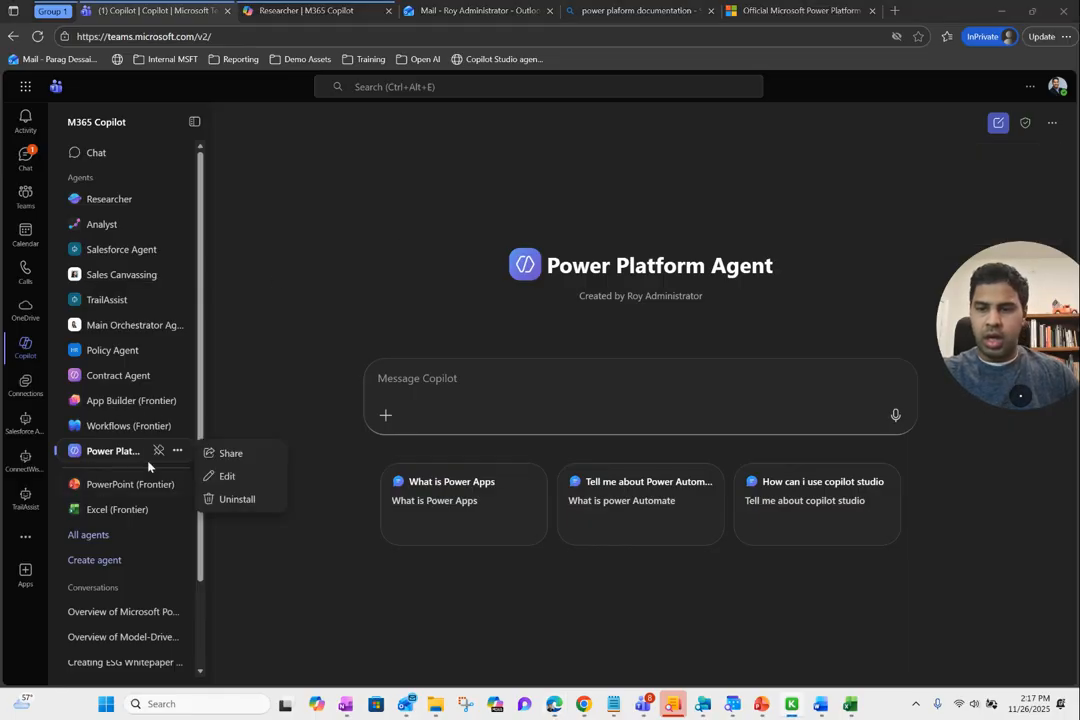
{"action": "left_click", "coordinate": [299, 386]}
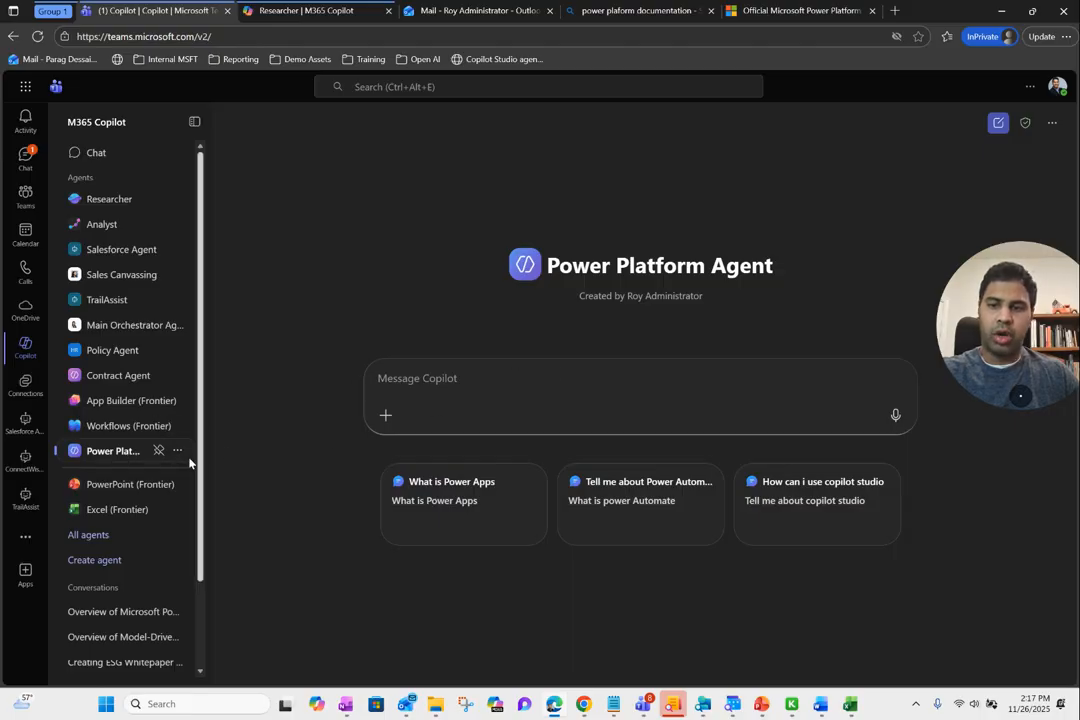
- Open the Power Platform Agent for editing and examine its configuration and the available knowledge sources
{"action": "left_click", "coordinate": [177, 452]}
{"action": "left_click", "coordinate": [222, 477]}
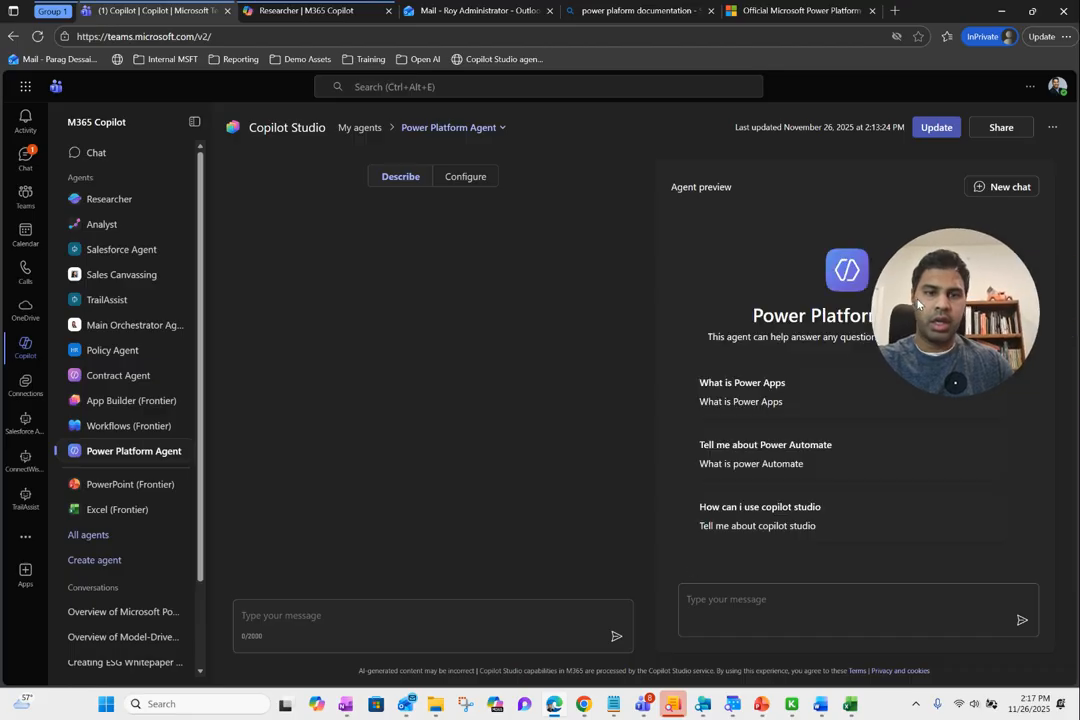
{"action": "left_click", "coordinate": [470, 178]}
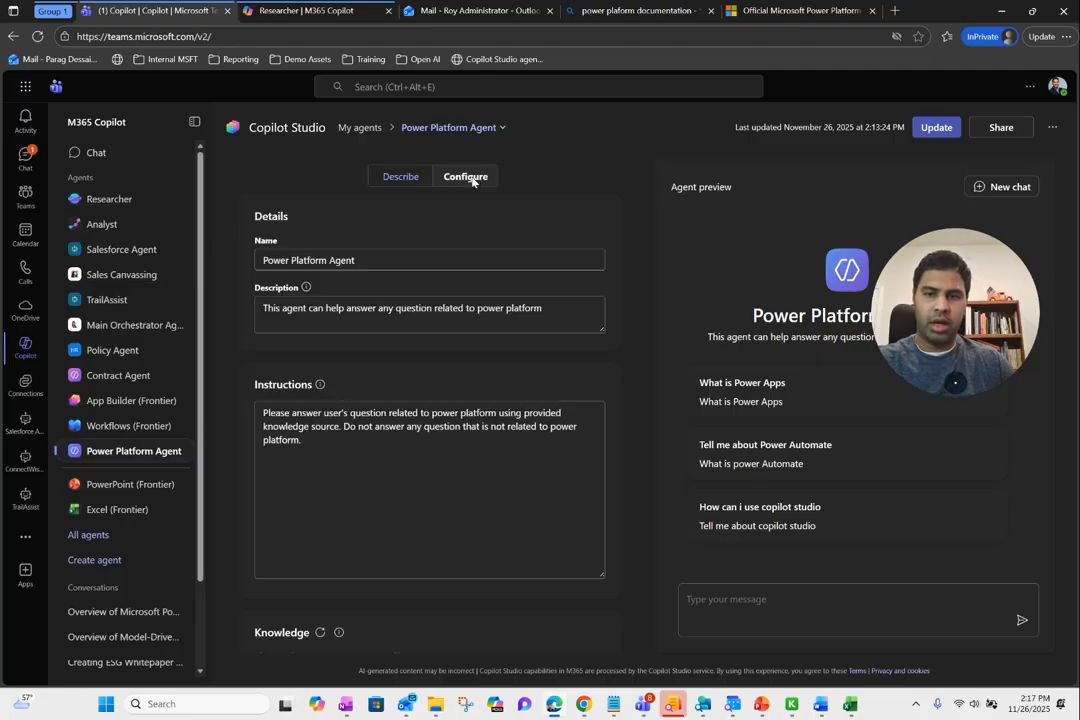
{"action": "scroll", "coordinate": [501, 422], "scroll_direction": "down", "scroll_amount": 4}
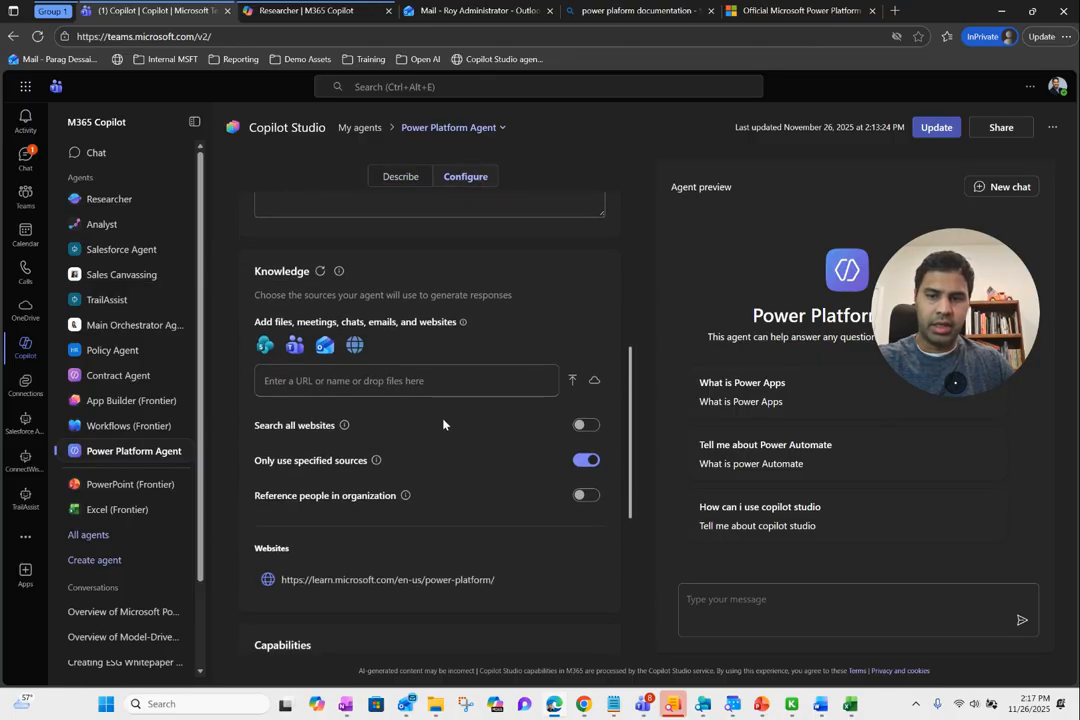
{"action": "left_click", "coordinate": [440, 383]}
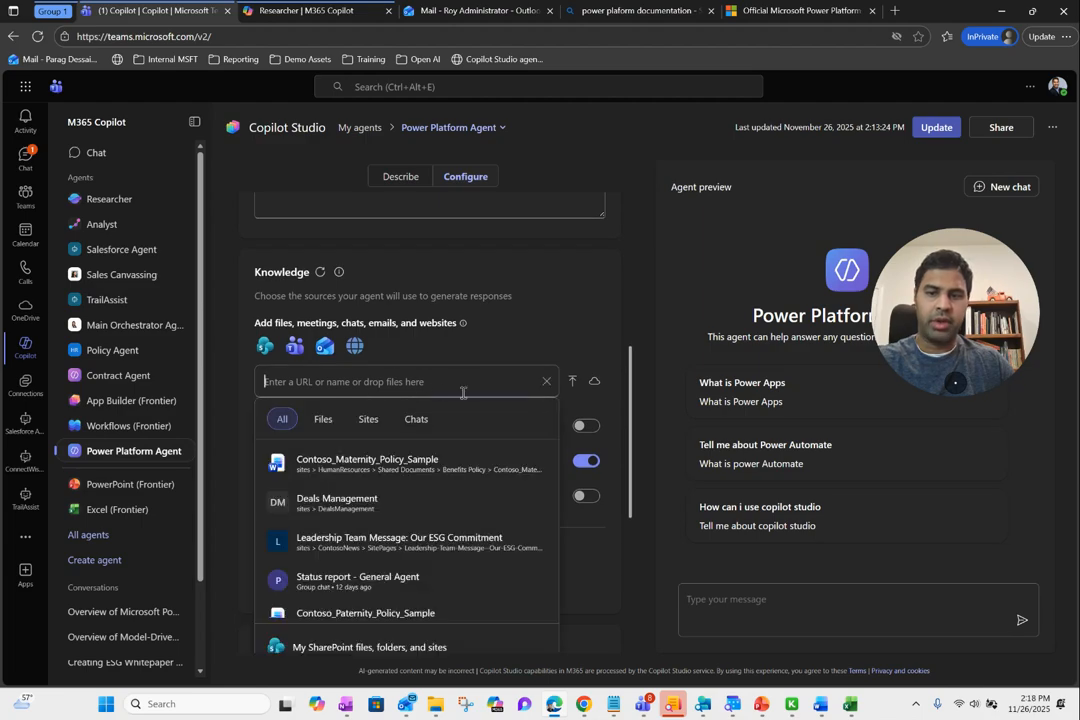
{"action": "left_click", "coordinate": [536, 318]}
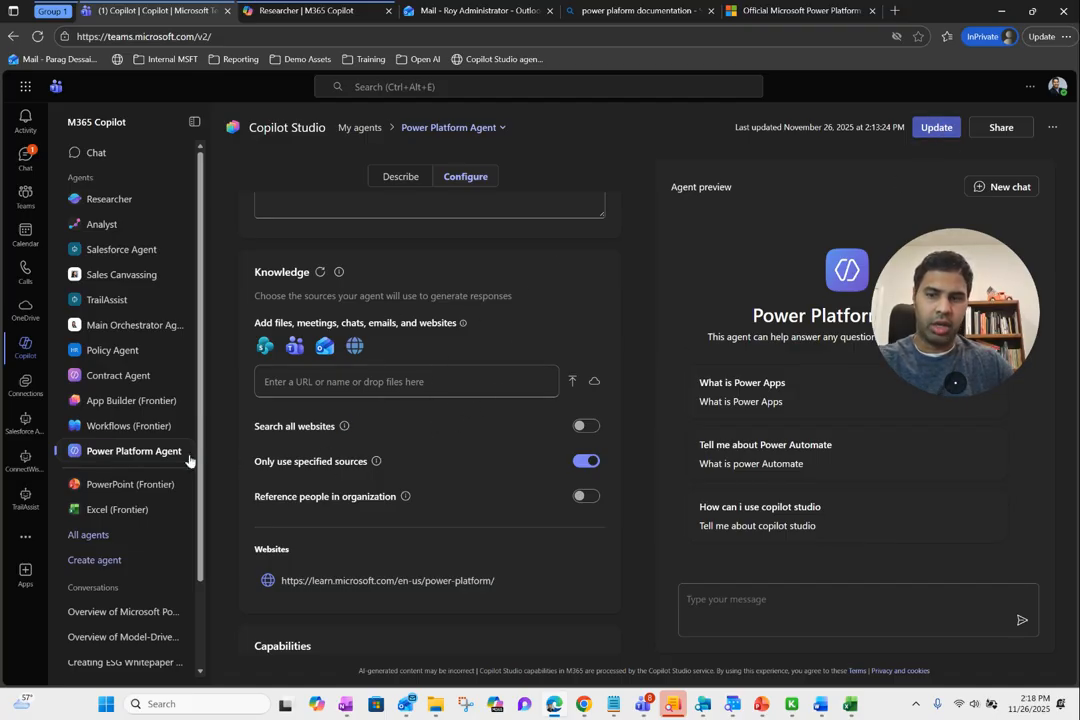
- Leave the agent editor and browse the Microsoft-built agents in the agent store, returning to the main chat
{"action": "left_click", "coordinate": [120, 453]}
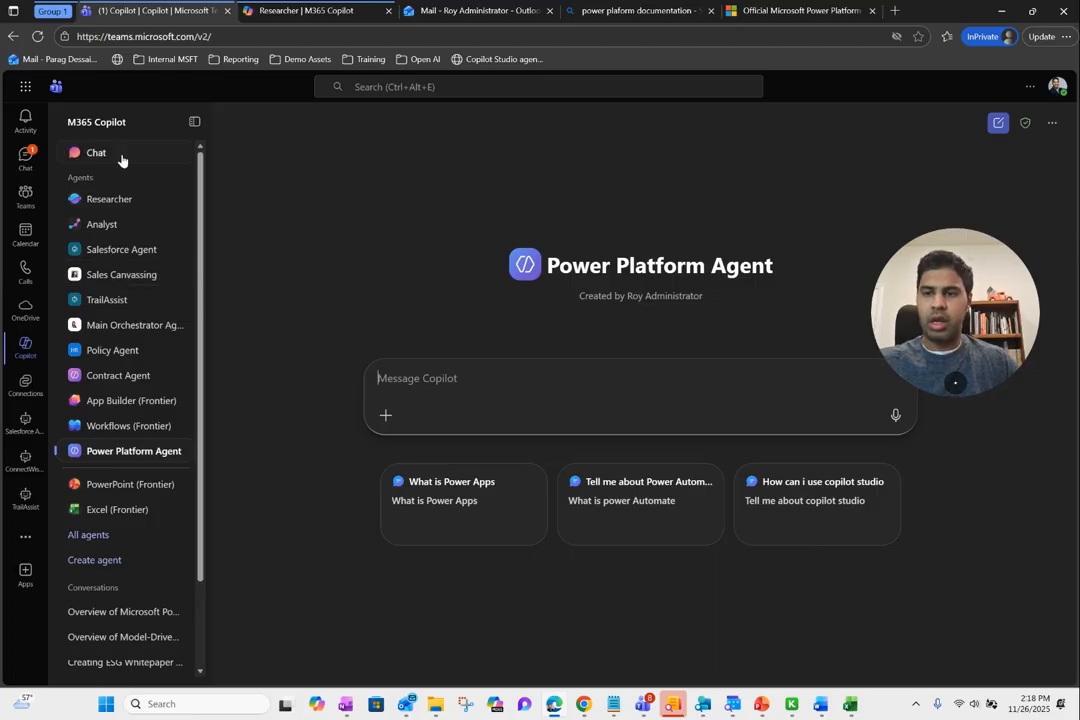
{"action": "left_click", "coordinate": [95, 152]}
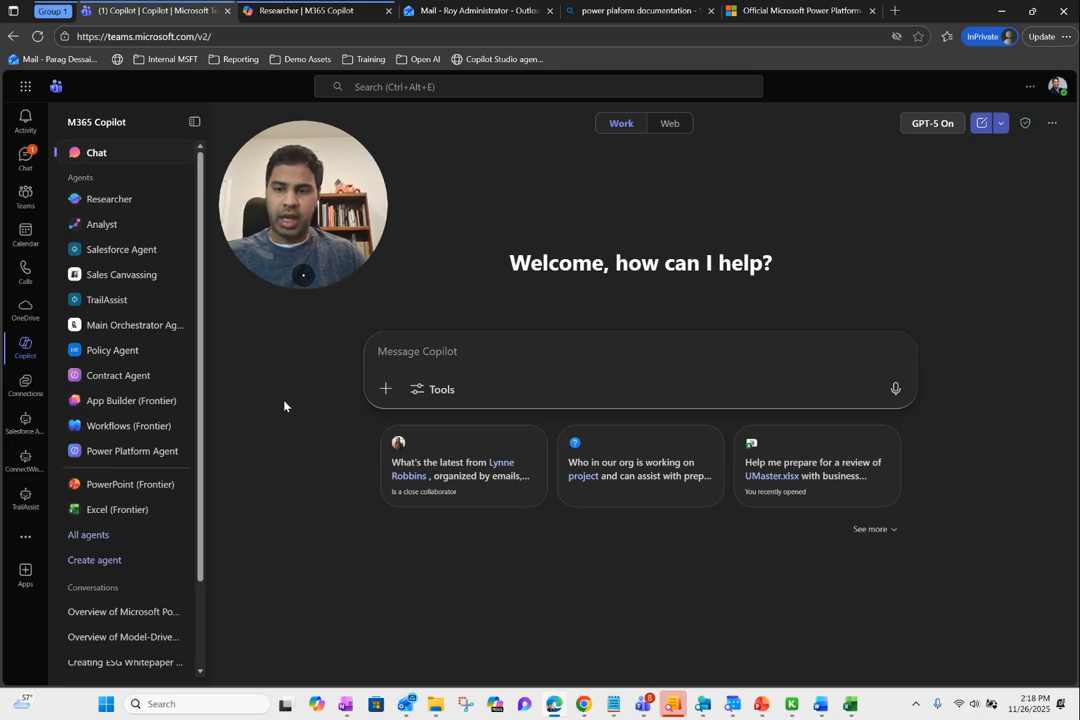
{"action": "left_click", "coordinate": [86, 537]}
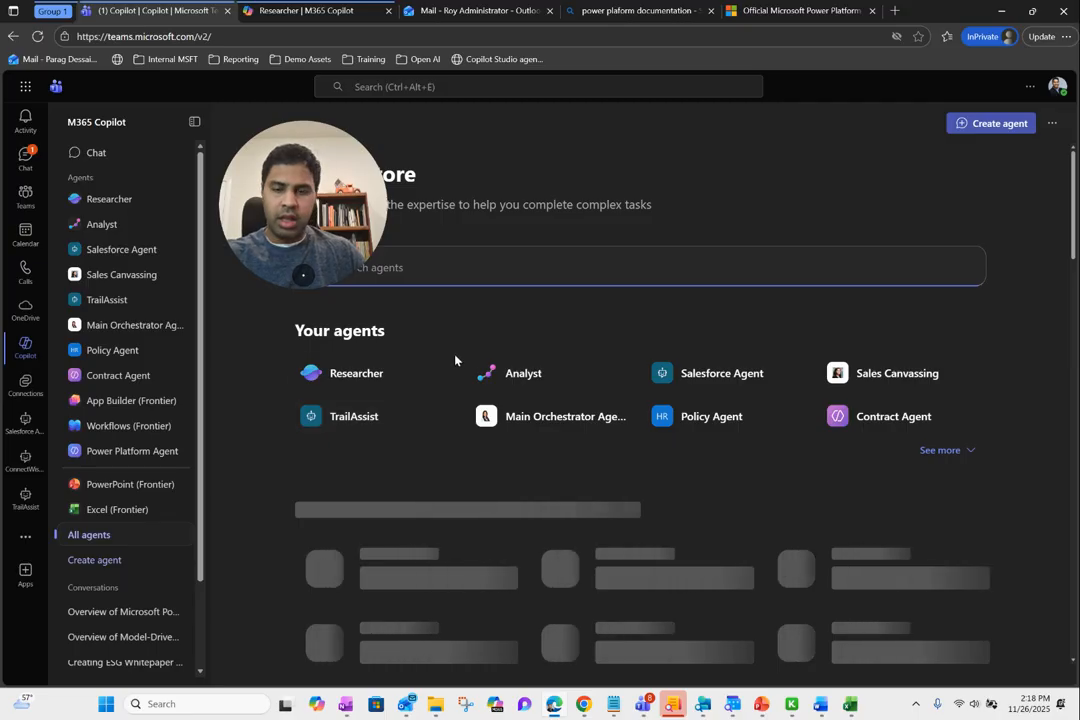
{"action": "scroll", "coordinate": [842, 280], "scroll_direction": "down", "scroll_amount": 2}
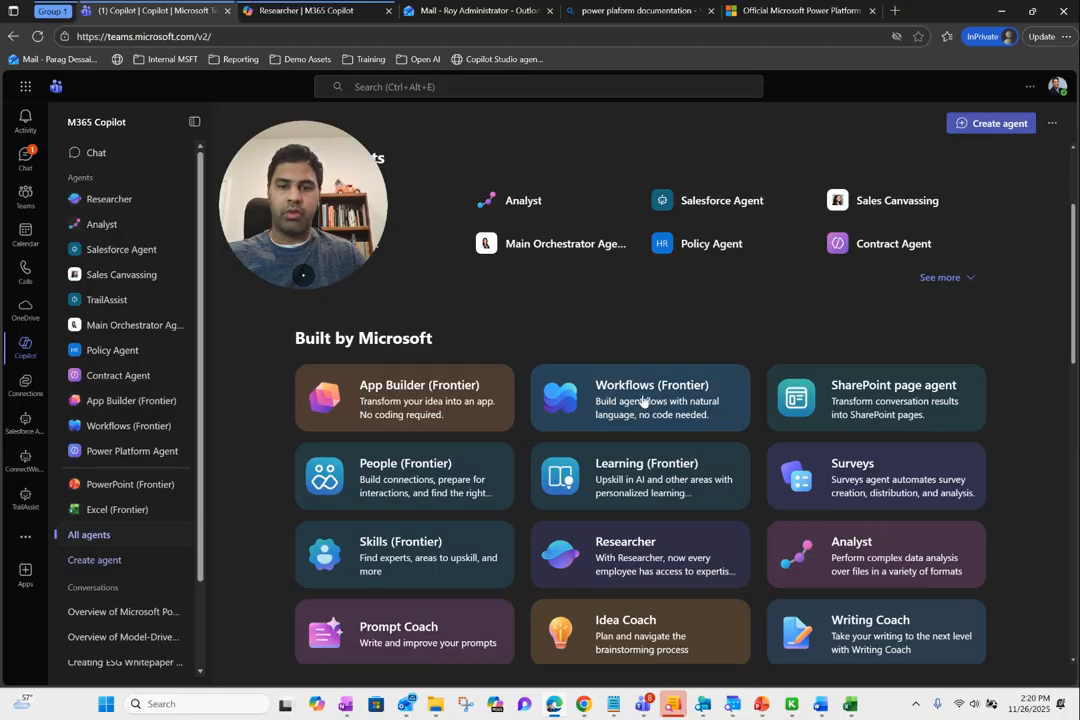
{"action": "left_click", "coordinate": [121, 152]}
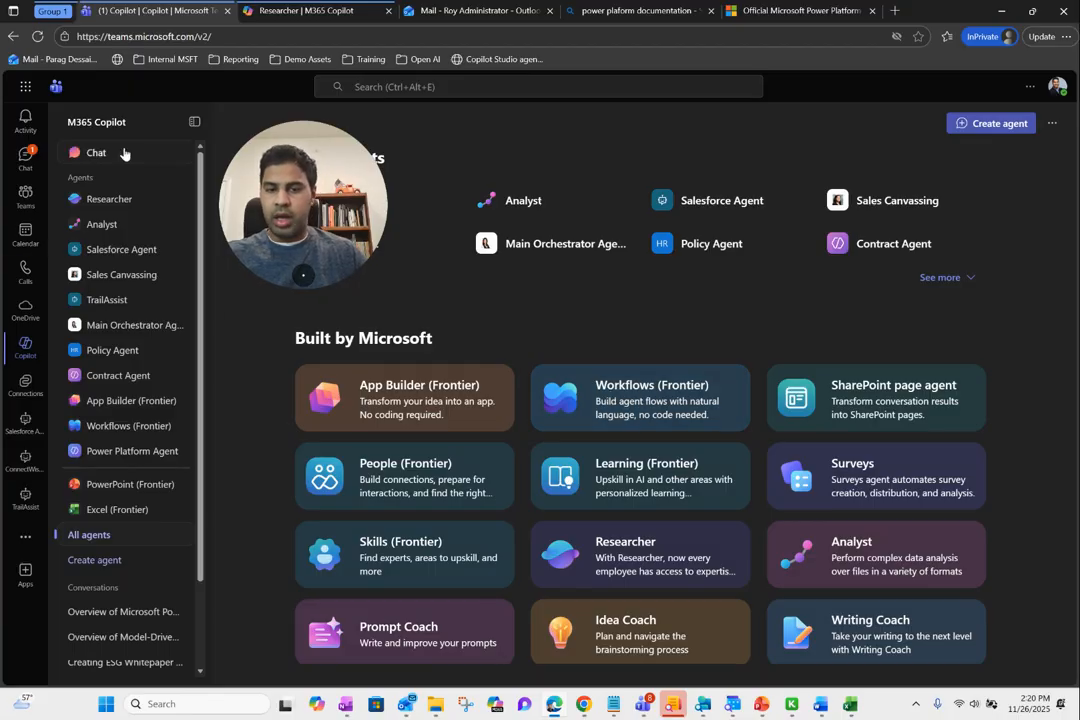